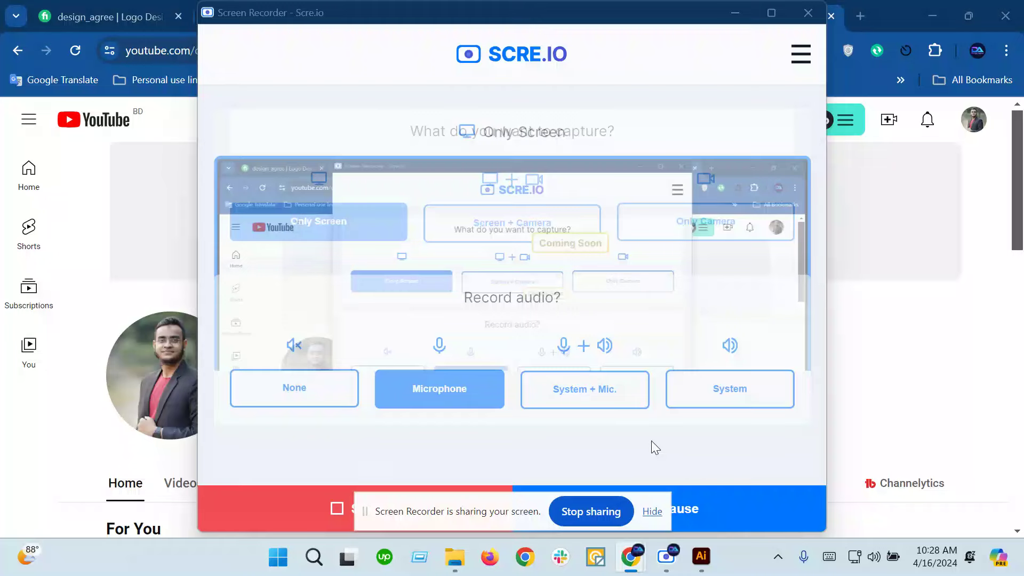
# Step: Dismiss the sharing notice, hide the recorder and open the channel's Videos tab
pyautogui.click(652, 512)
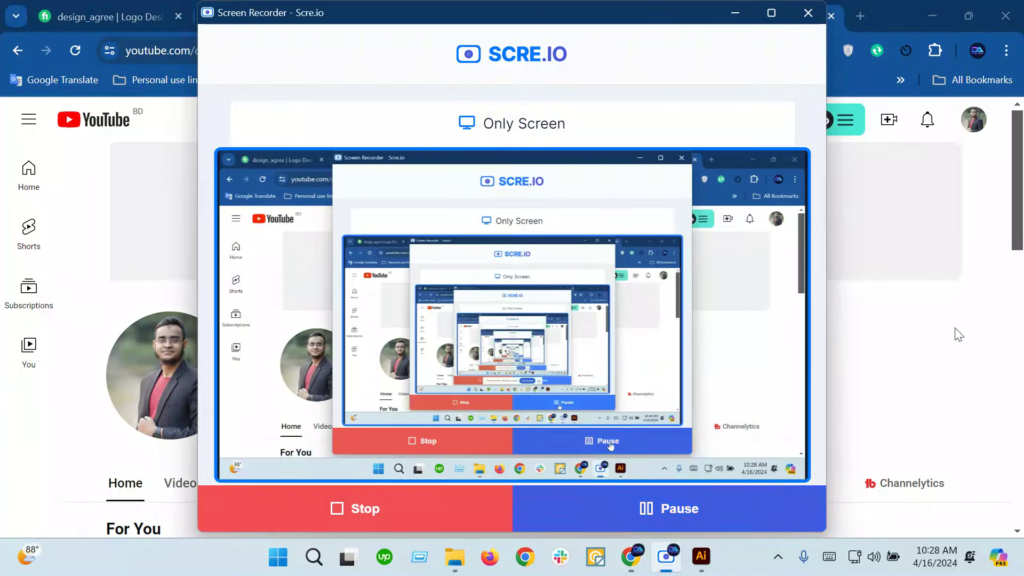
pyautogui.click(730, 13)
pyautogui.scroll(-4, 400, 415)
pyautogui.scroll(-1, 379, 411)
pyautogui.scroll(1, 186, 309)
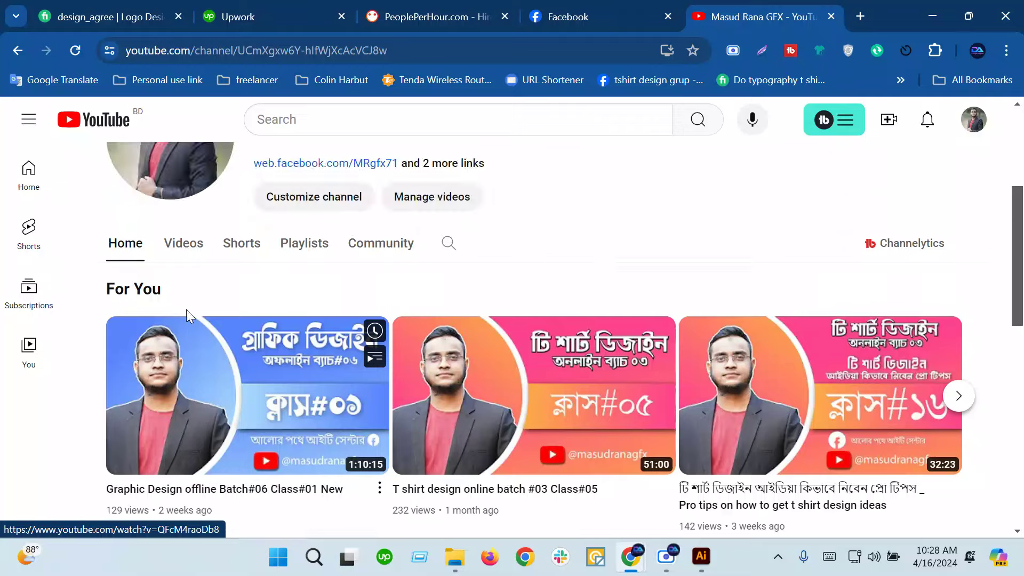
pyautogui.click(183, 243)
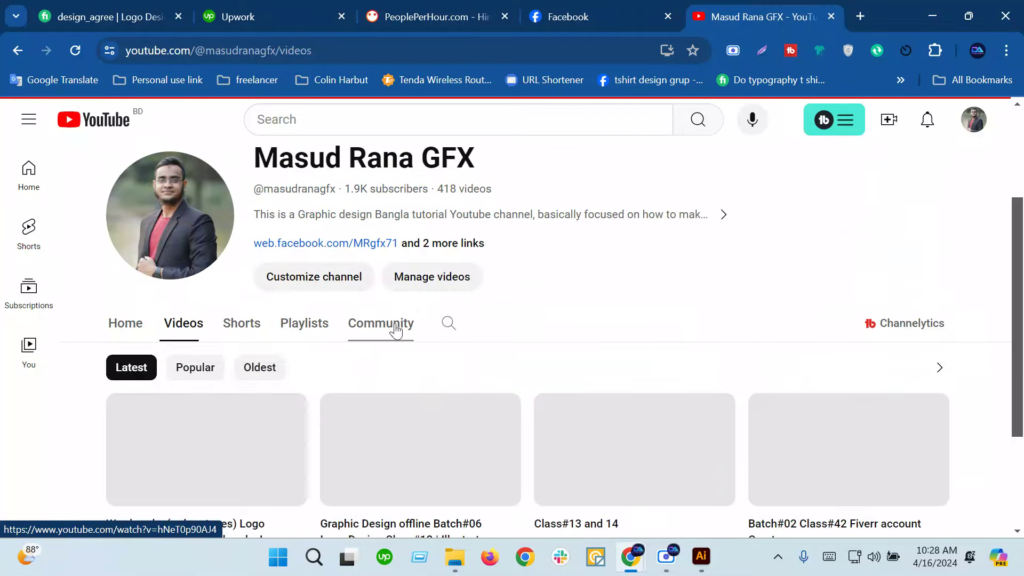
pyautogui.scroll(-3, 692, 309)
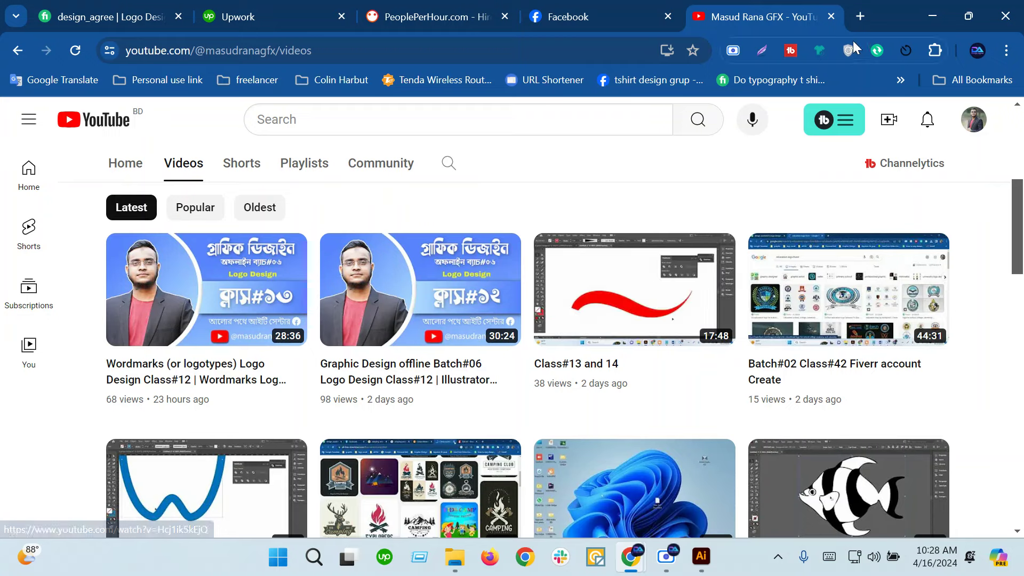
# Step: Search Google for 'logo type' in a new tab
pyautogui.click(859, 16)
pyautogui.click(528, 350)
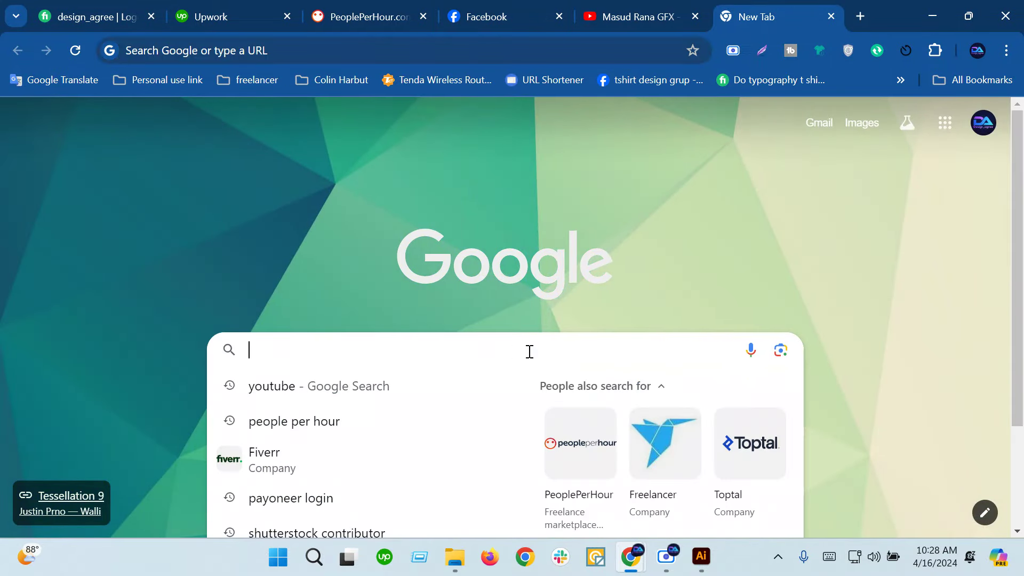
pyautogui.write('logo ')
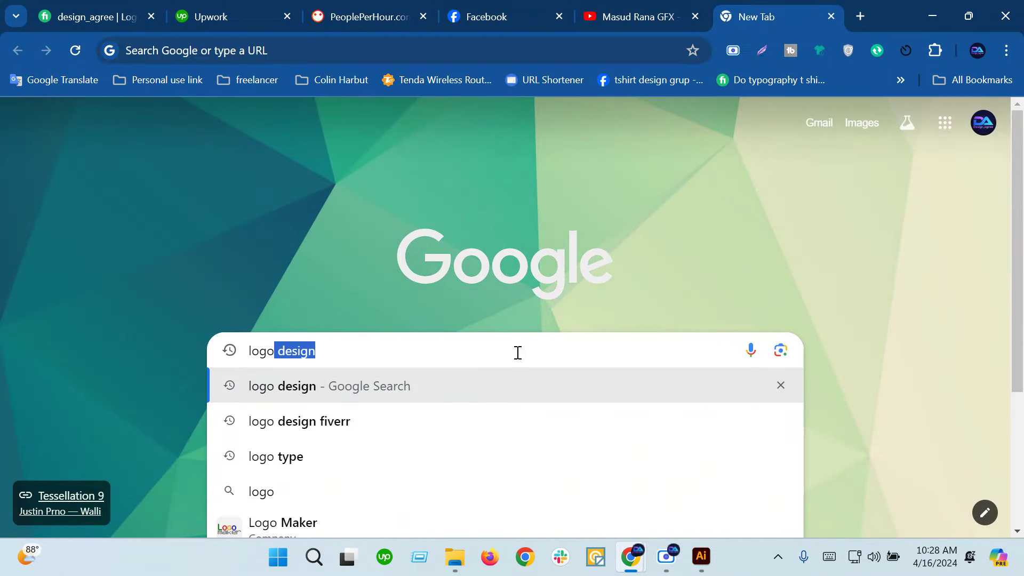
pyautogui.write('typ')
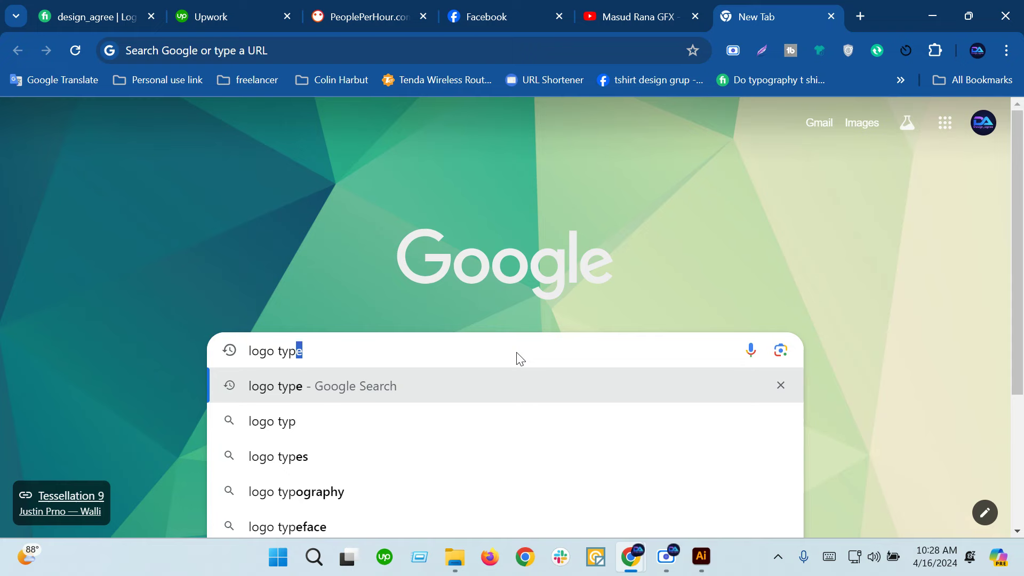
pyautogui.write('e')
pyautogui.press('Return')
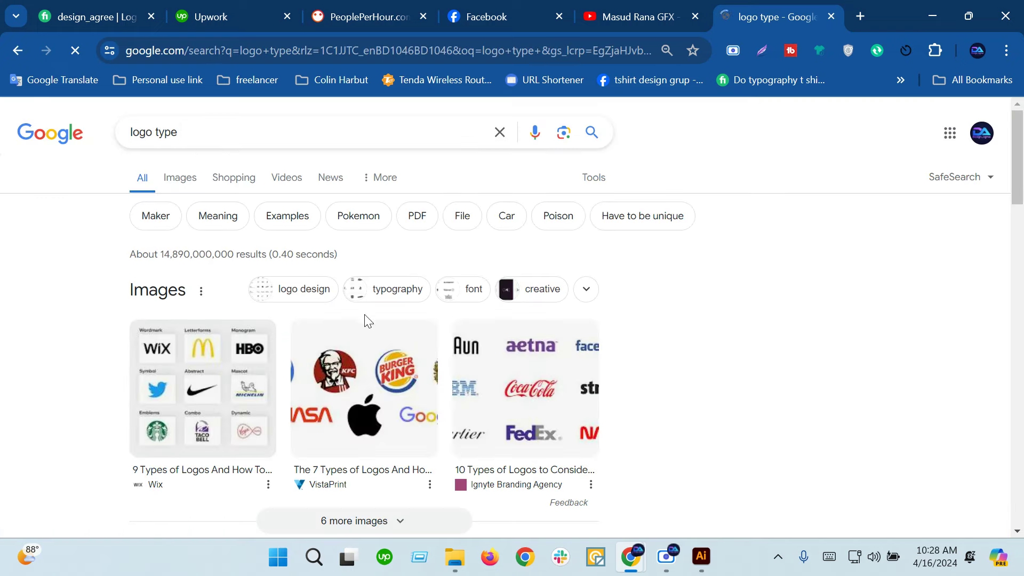
# Step: Open the VistaPrint result on the 7 types of logos
pyautogui.scroll(-5, 235, 354)
pyautogui.scroll(-4, 238, 350)
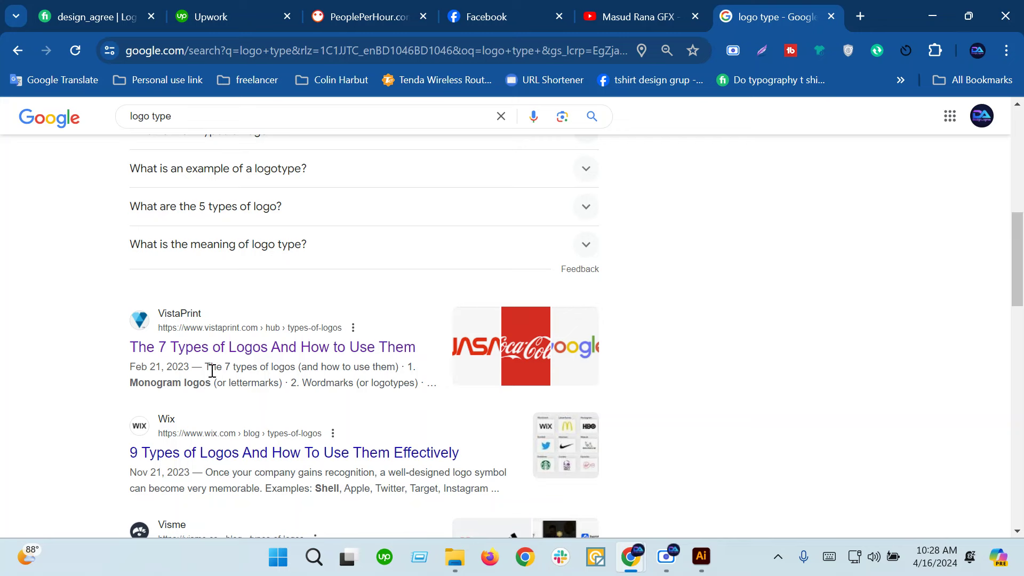
pyautogui.click(218, 350)
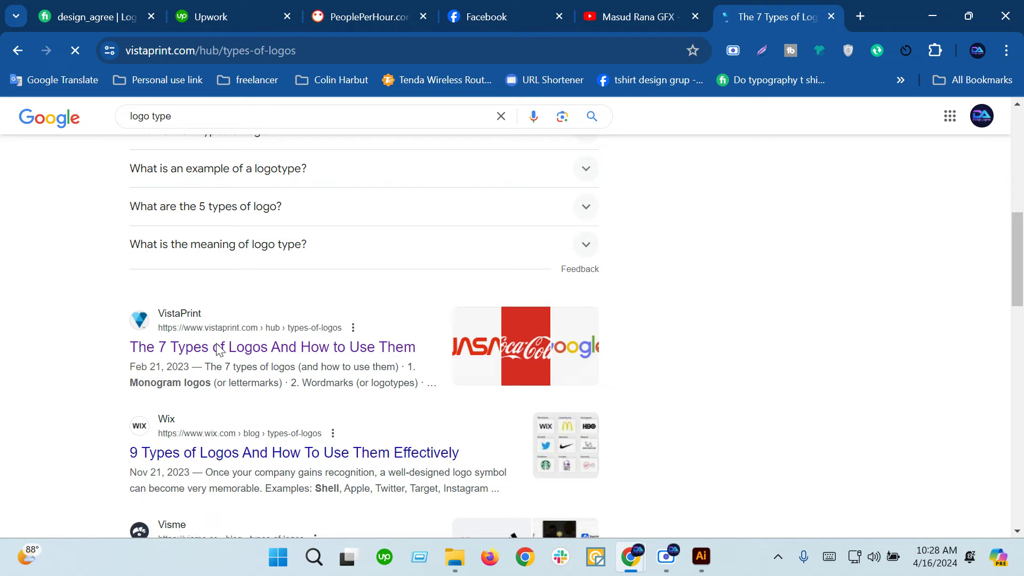
# Step: Scroll the VistaPrint article to its numbered list of logo types, starting with Monogram
pyautogui.scroll(-4, 235, 373)
pyautogui.scroll(-2, 251, 393)
pyautogui.scroll(-5, 251, 395)
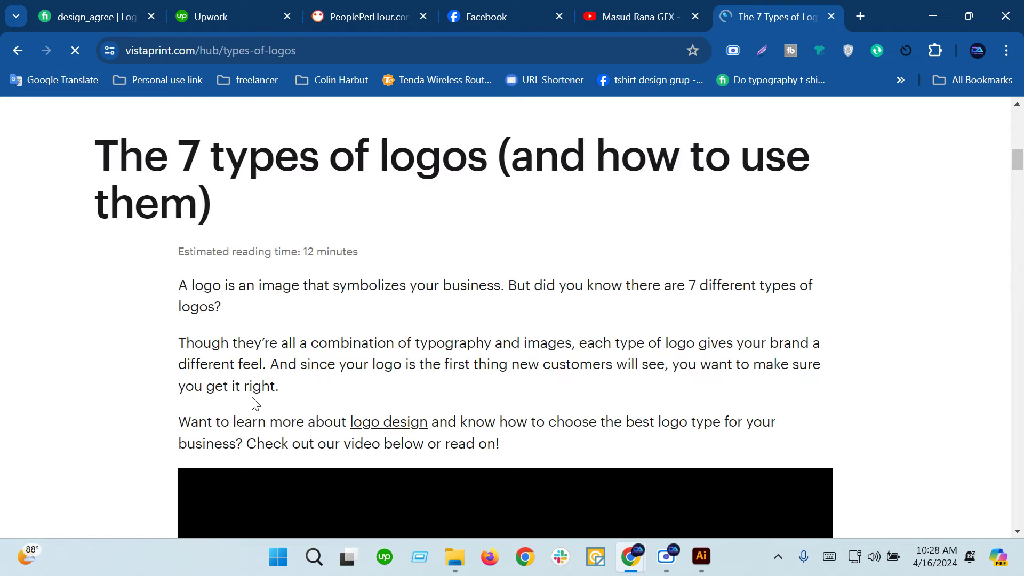
pyautogui.scroll(-5, 252, 400)
pyautogui.scroll(-5, 253, 403)
pyautogui.scroll(3, 256, 395)
pyautogui.scroll(1, 258, 404)
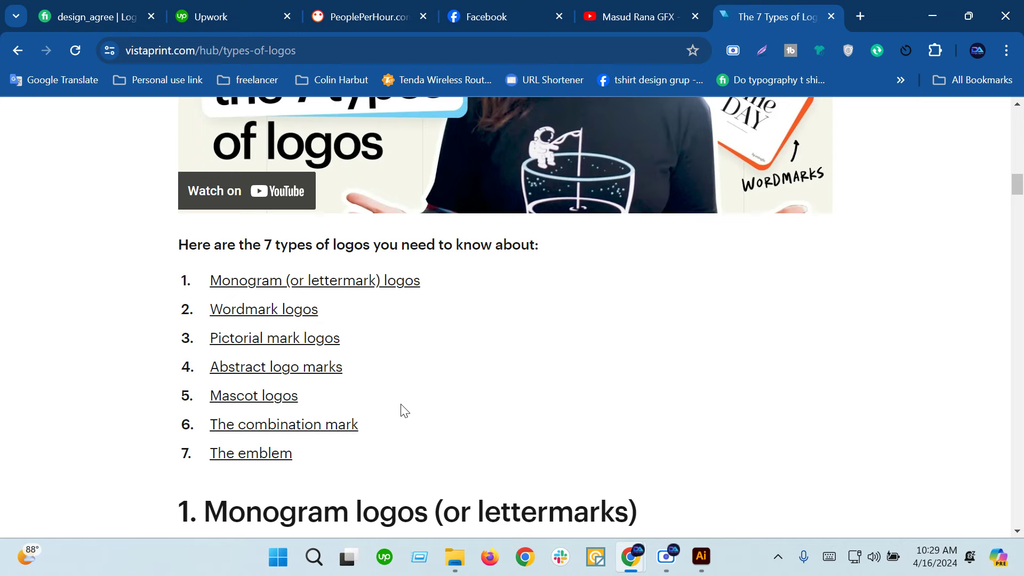
pyautogui.moveTo(665, 556)
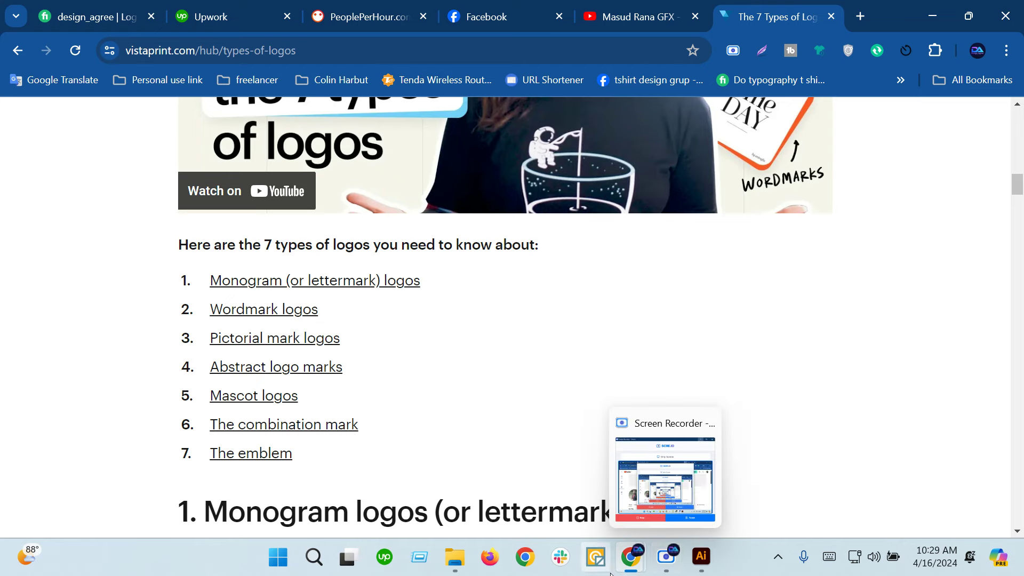
pyautogui.click(667, 564)
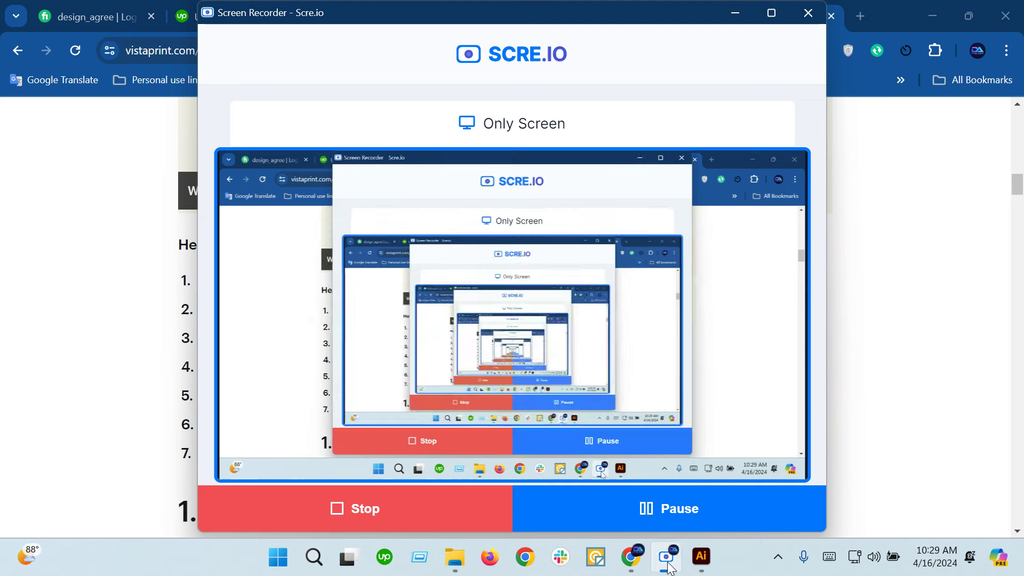
pyautogui.click(668, 565)
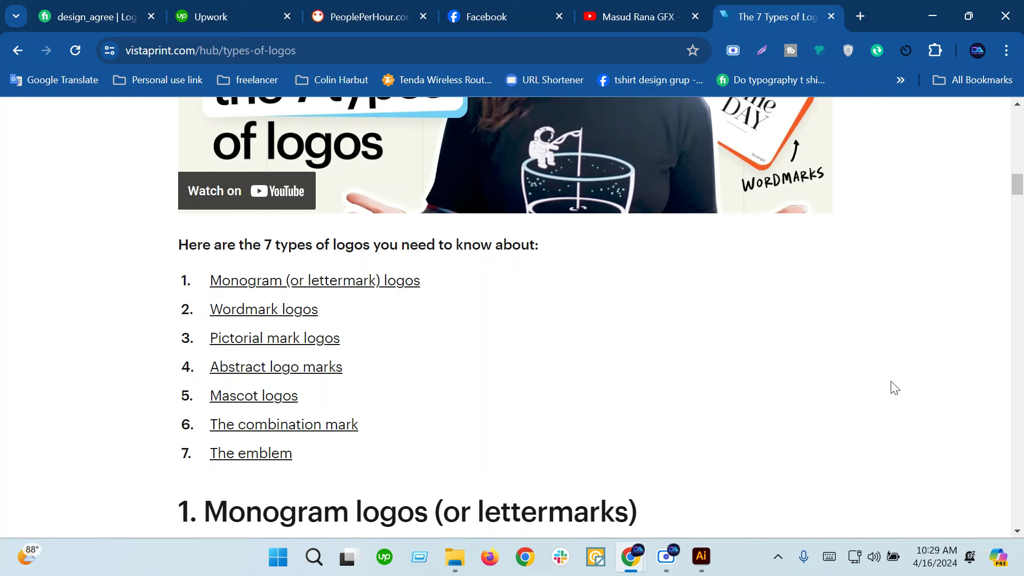
# Step: Glance at the Fiverr profile, then bring the jewelry logo forward in Illustrator
pyautogui.click(88, 17)
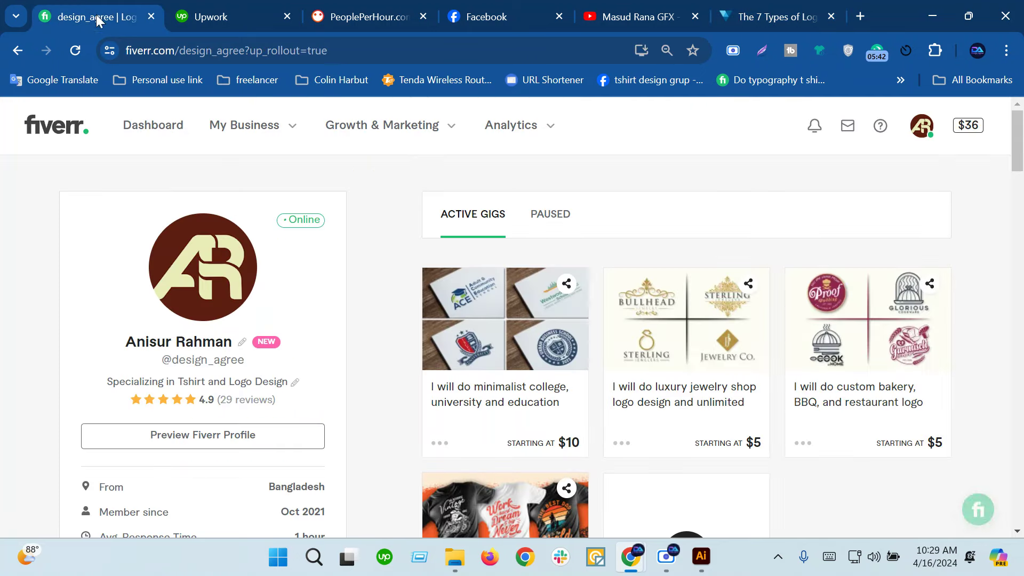
pyautogui.scroll(-1, 613, 451)
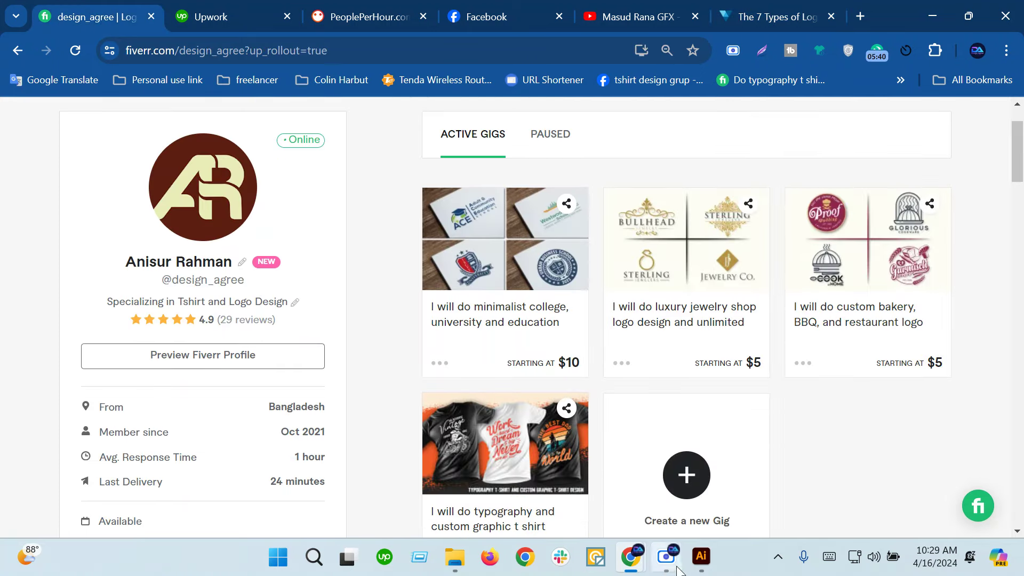
pyautogui.click(702, 557)
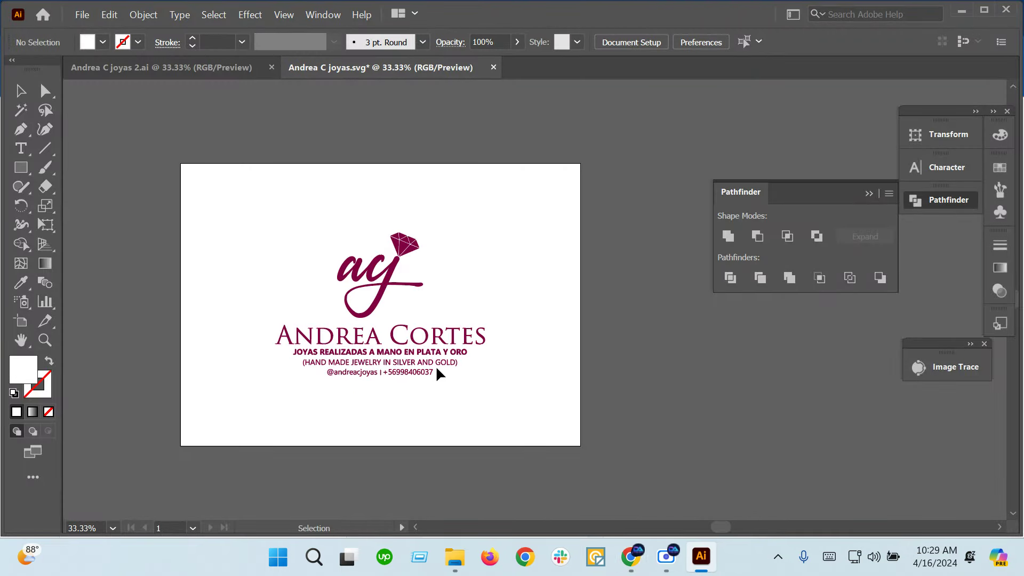
# Step: Switch to the 'Andrea C joyas 2.ai' document with the red crest logo
pyautogui.scroll(2, 410, 327)
pyautogui.hscroll(-2, 496, 301)
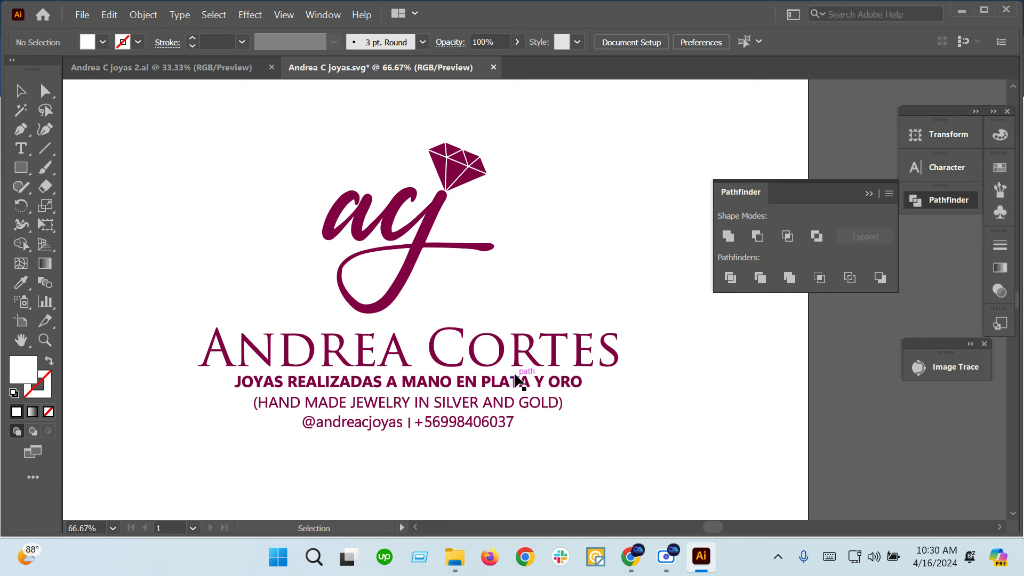
pyautogui.click(160, 67)
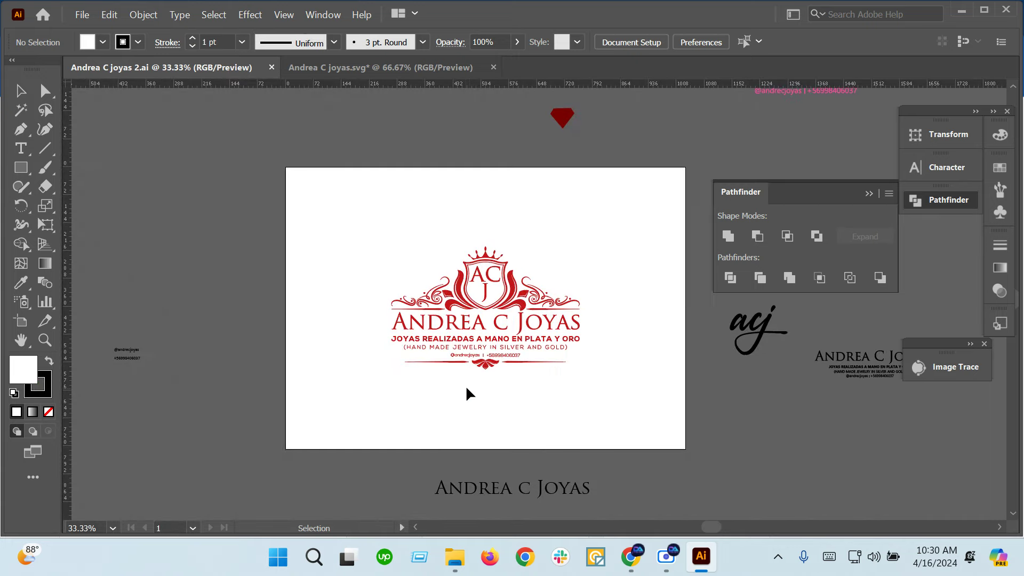
pyautogui.moveTo(630, 557)
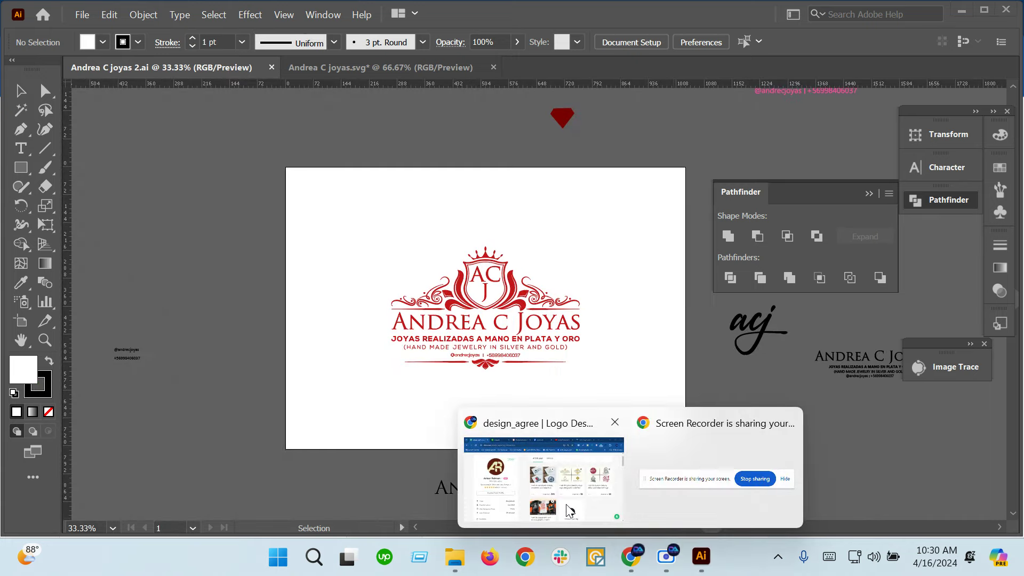
# Step: Return from Illustrator to the Fiverr seller profile in Chrome
pyautogui.click(568, 507)
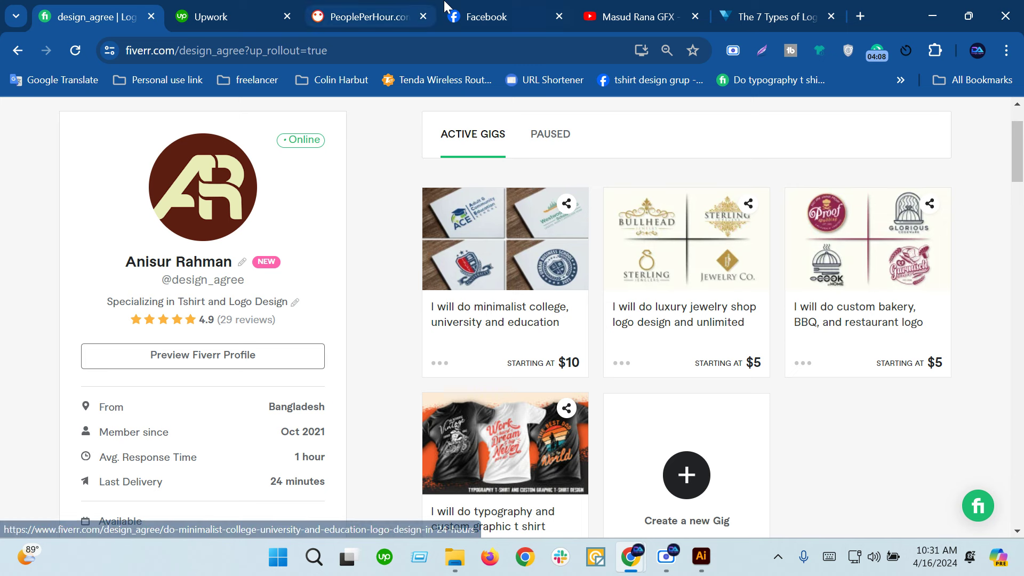
# Step: Open the আলোর পথে আইটি সেন্টার group and scroll to the Veteran t-shirt post
pyautogui.click(508, 18)
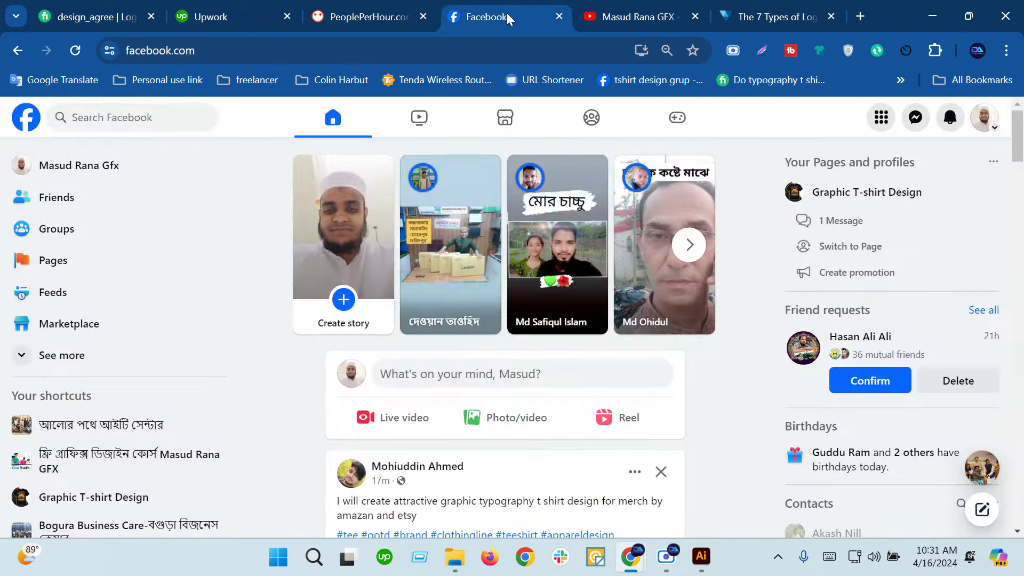
pyautogui.click(101, 426)
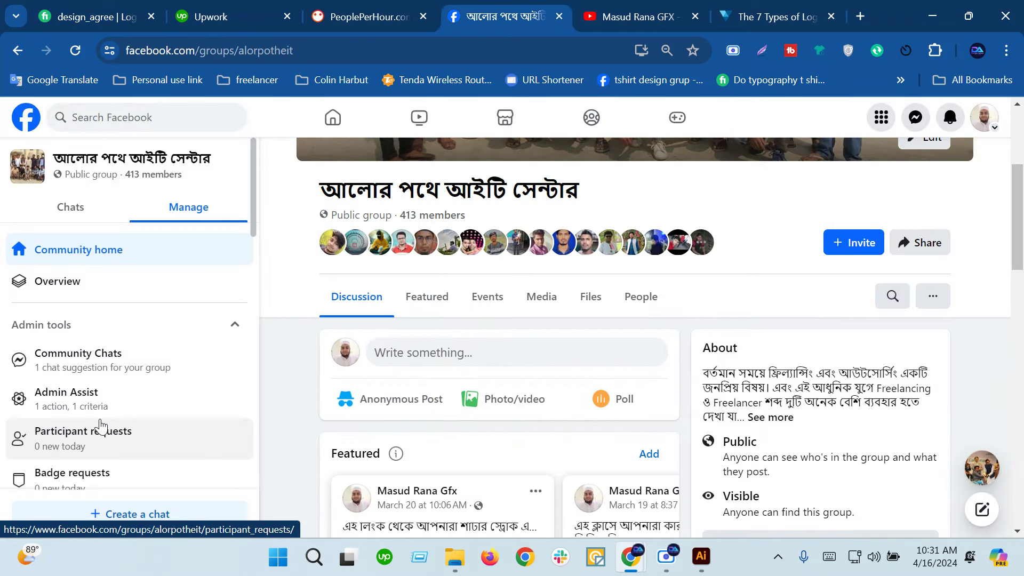
pyautogui.scroll(-5, 101, 427)
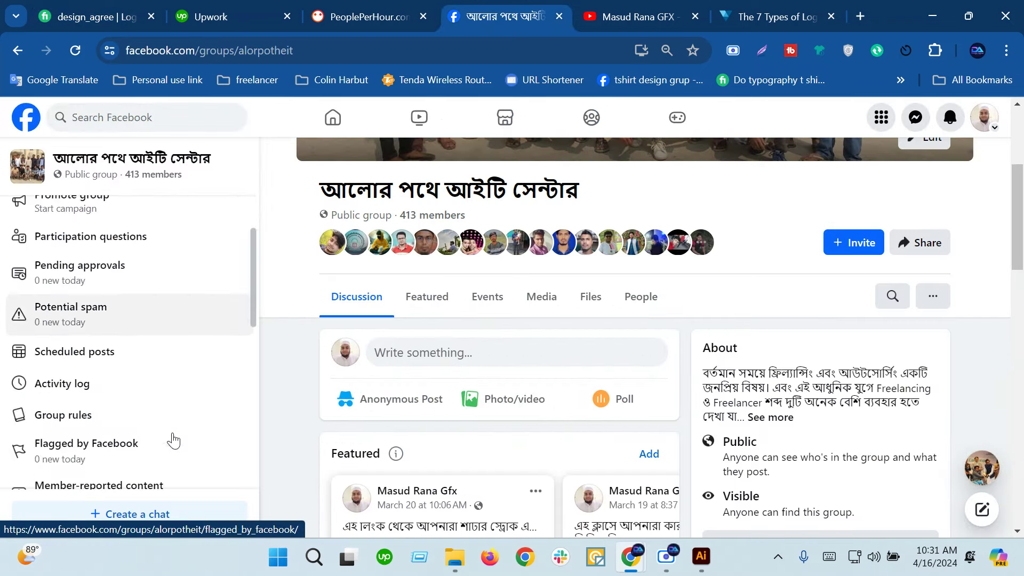
pyautogui.scroll(-8, 495, 480)
pyautogui.scroll(-4, 496, 480)
pyautogui.scroll(-2, 498, 479)
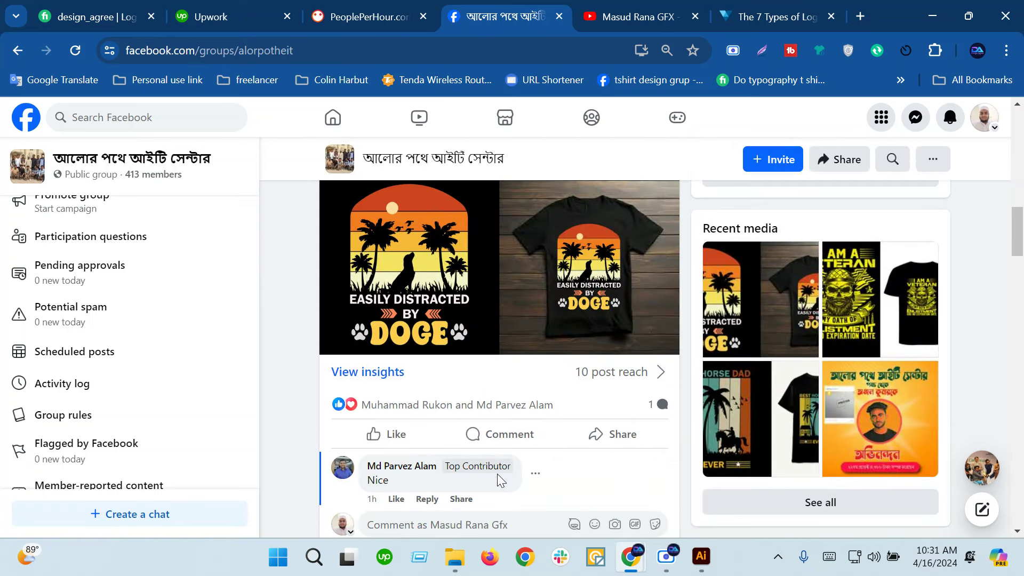
pyautogui.scroll(-6, 499, 480)
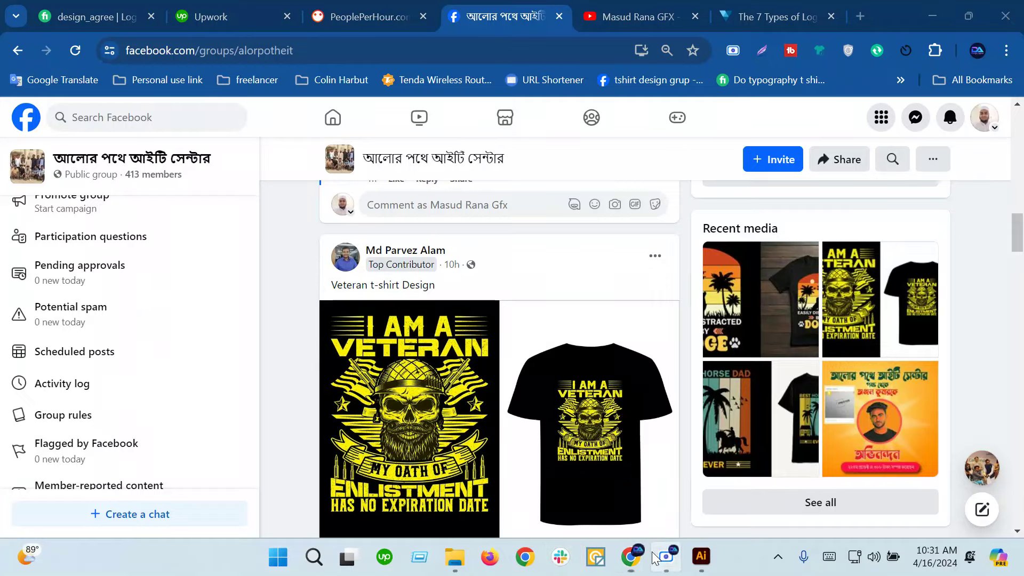
pyautogui.click(666, 554)
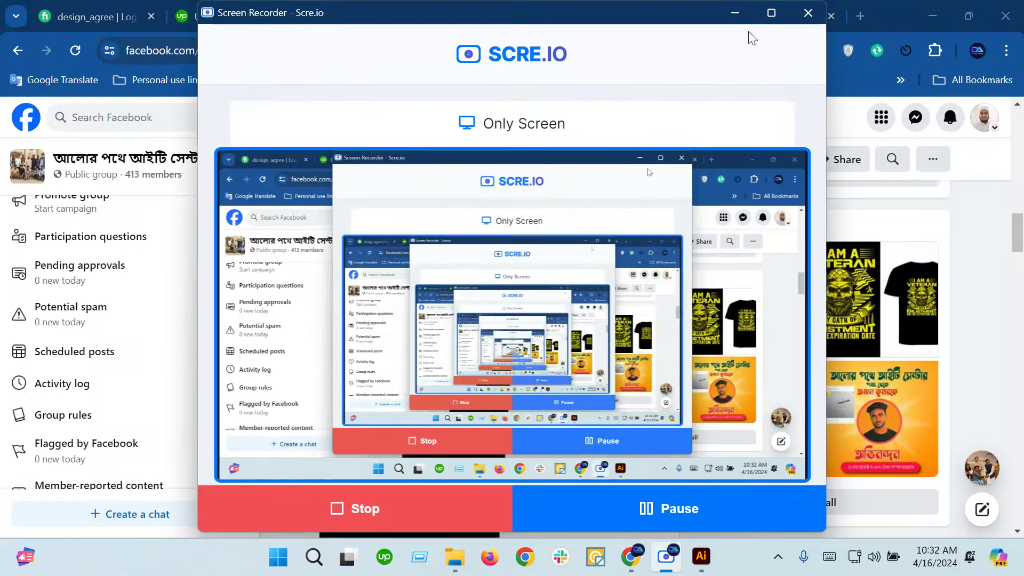
pyautogui.click(735, 13)
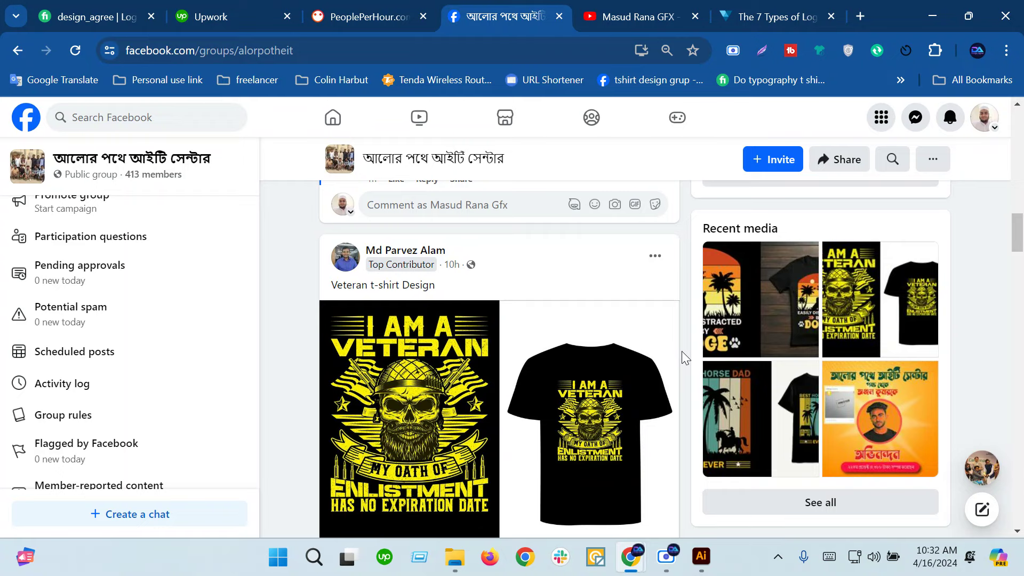
# Step: Scroll further through the group feed, then return to the VistaPrint logo types article
pyautogui.scroll(-4, 542, 425)
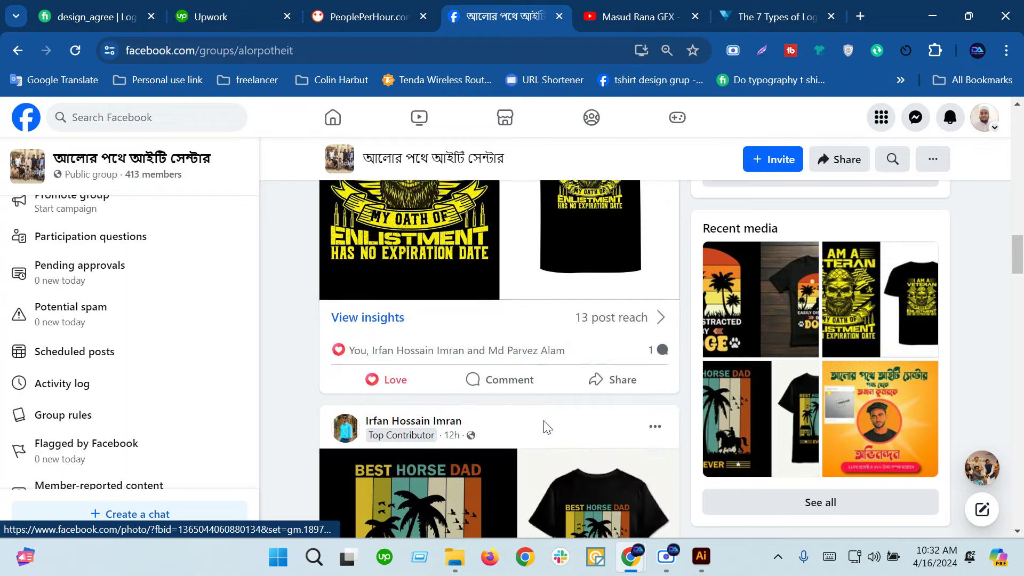
pyautogui.scroll(-4, 528, 430)
pyautogui.scroll(-4, 522, 428)
pyautogui.scroll(-5, 518, 427)
pyautogui.scroll(-4, 517, 421)
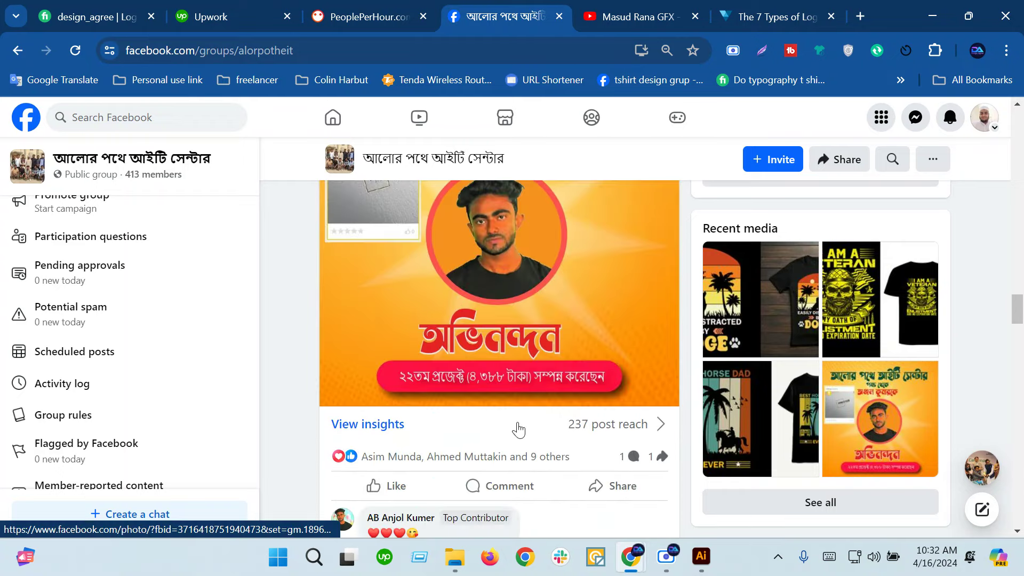
pyautogui.scroll(-4, 517, 421)
pyautogui.scroll(-2, 519, 426)
pyautogui.scroll(-5, 519, 427)
pyautogui.scroll(-4, 520, 427)
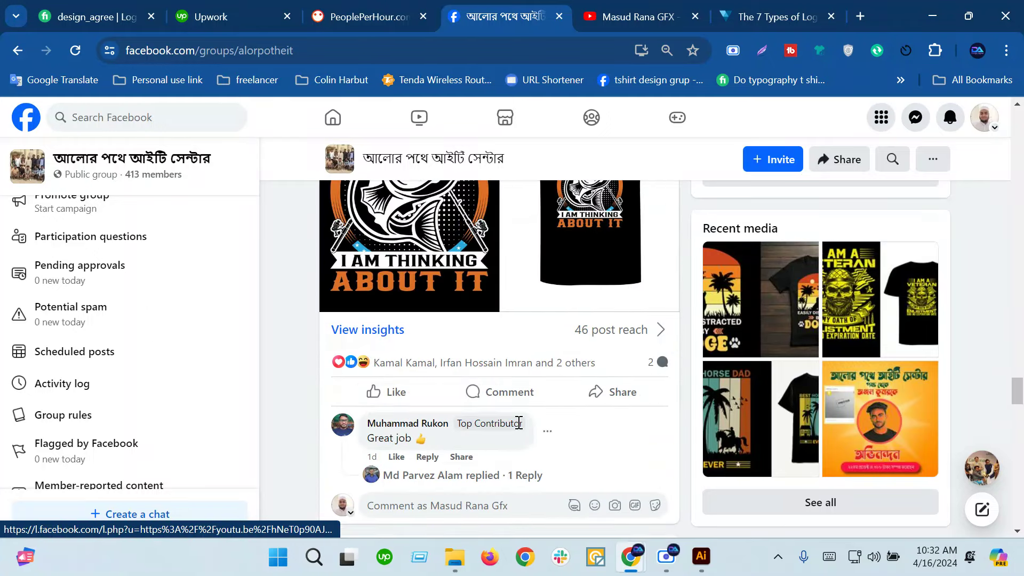
pyautogui.scroll(-2, 522, 428)
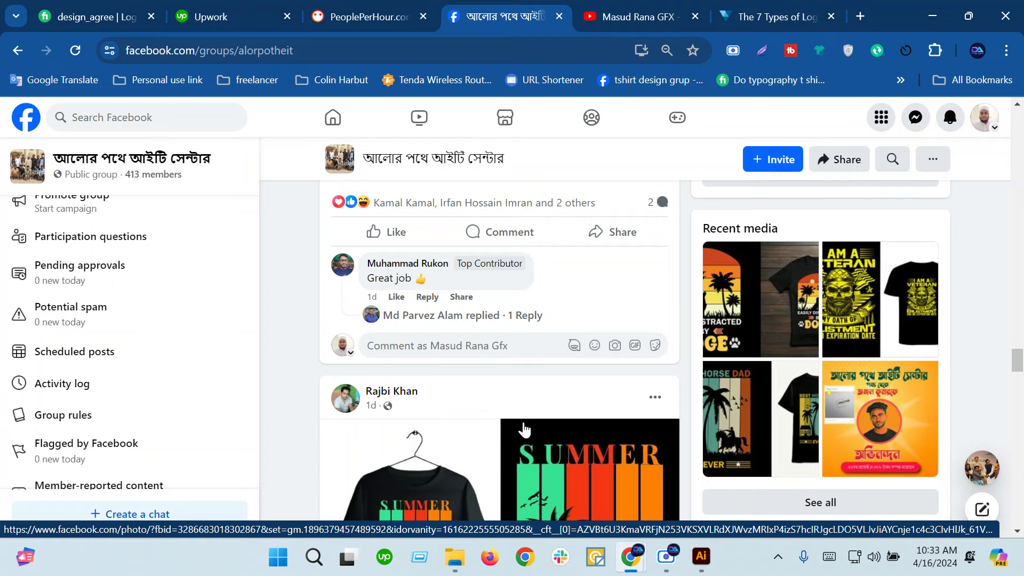
pyautogui.click(730, 15)
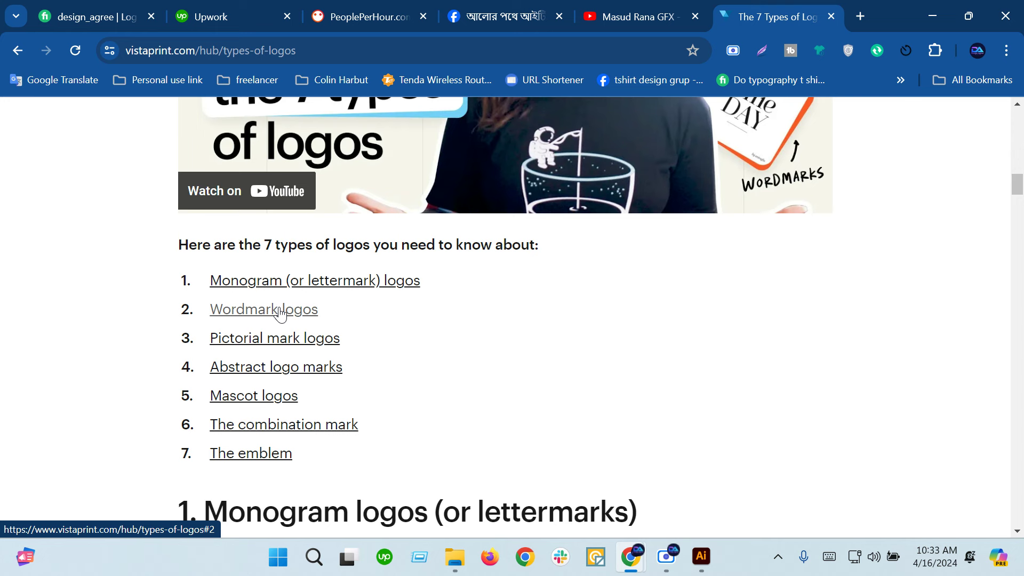
# Step: Scroll to section 3, Pictorial marks, with the Apple, Twitter and Target examples
pyautogui.scroll(-10, 223, 511)
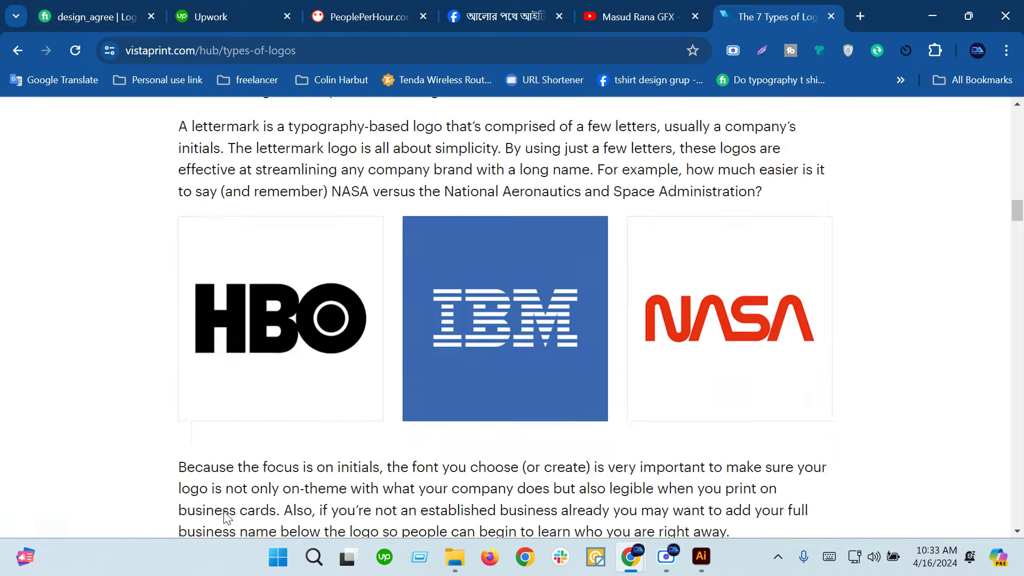
pyautogui.scroll(-8, 223, 511)
pyautogui.scroll(-8, 223, 511)
pyautogui.scroll(-8, 225, 511)
pyautogui.scroll(-2, 225, 511)
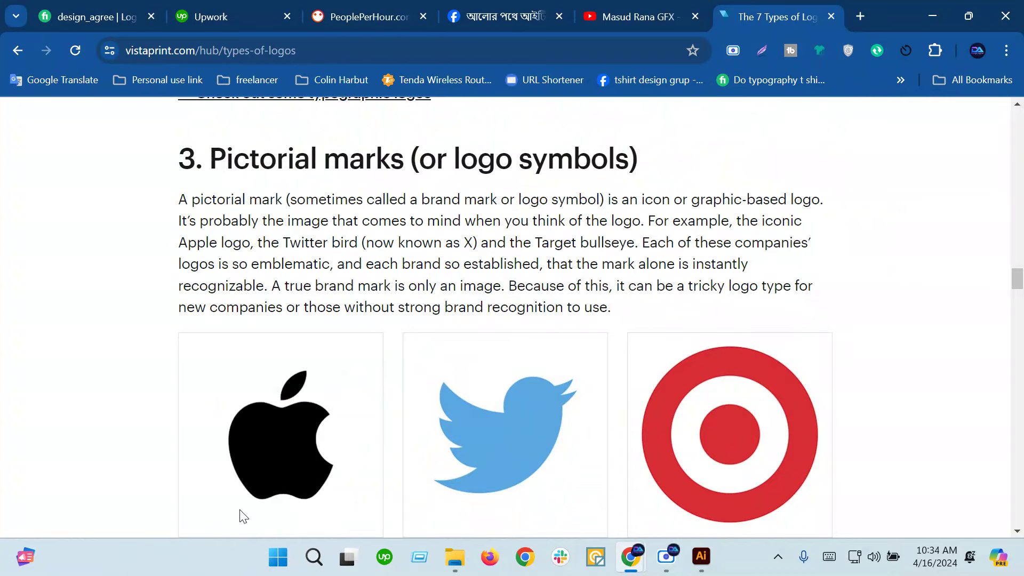
# Step: Return to the types of logos article and scroll further down it
pyautogui.click(666, 558)
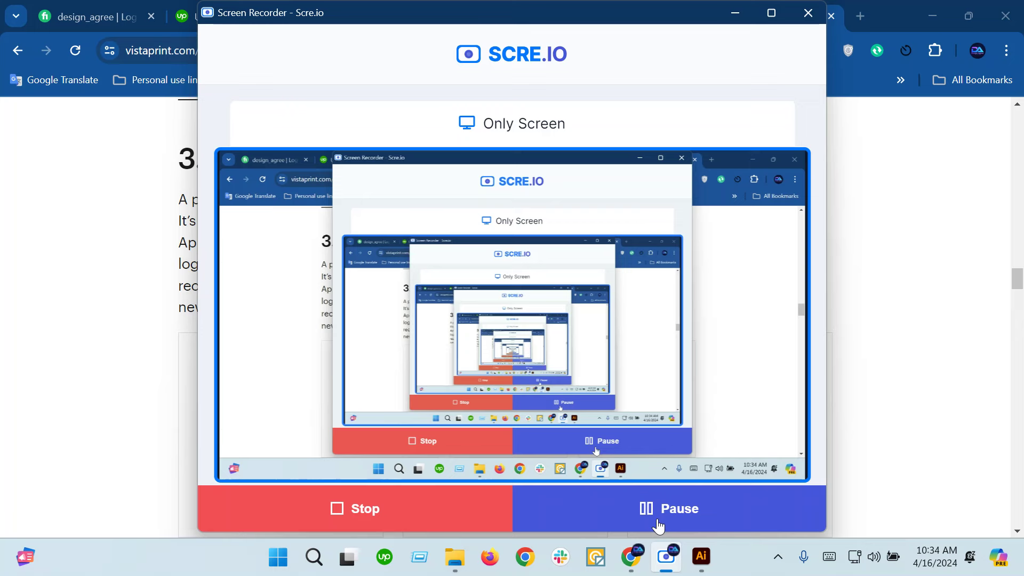
pyautogui.click(735, 13)
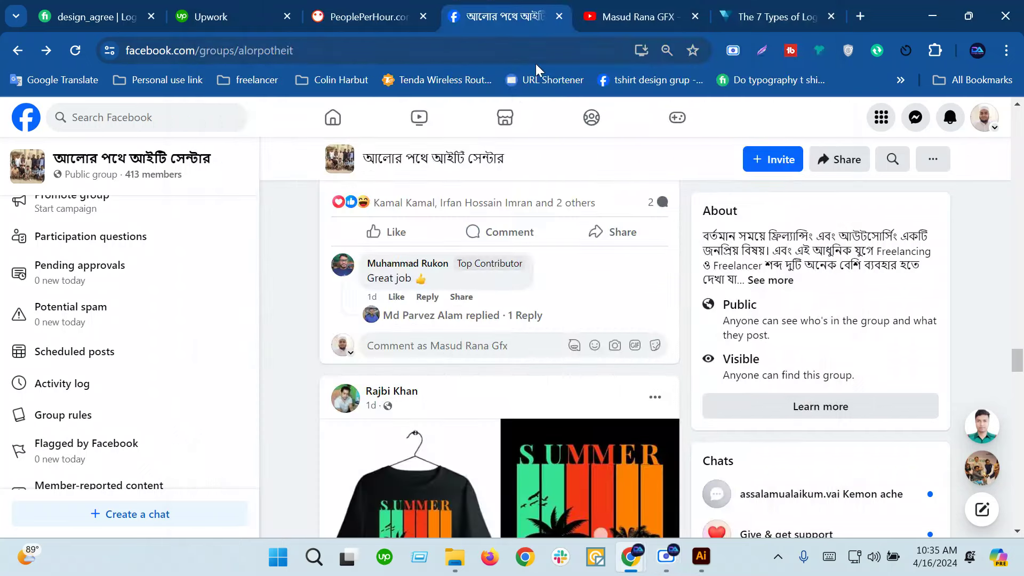
pyautogui.click(767, 17)
pyautogui.scroll(-2, 431, 496)
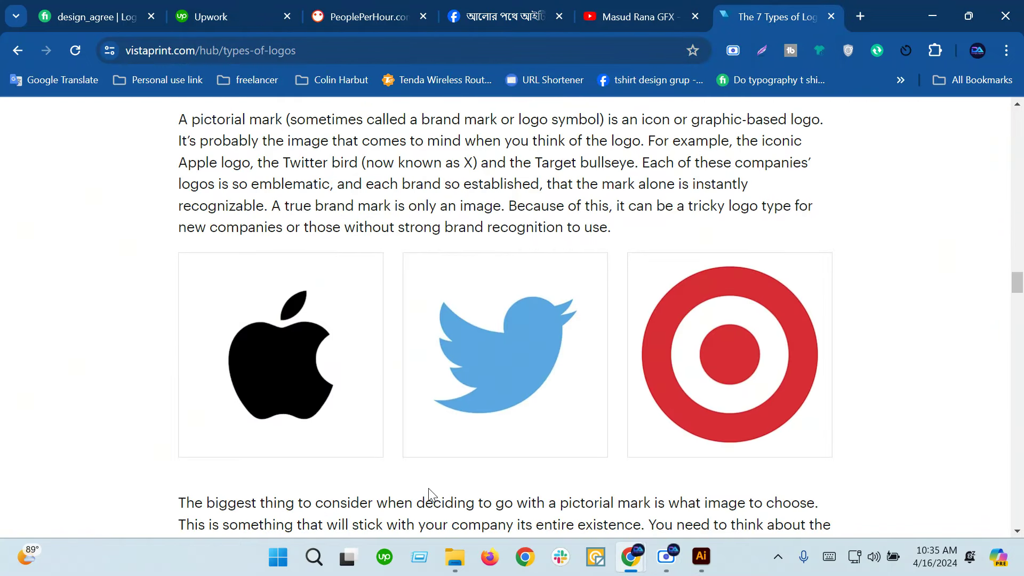
pyautogui.click(661, 560)
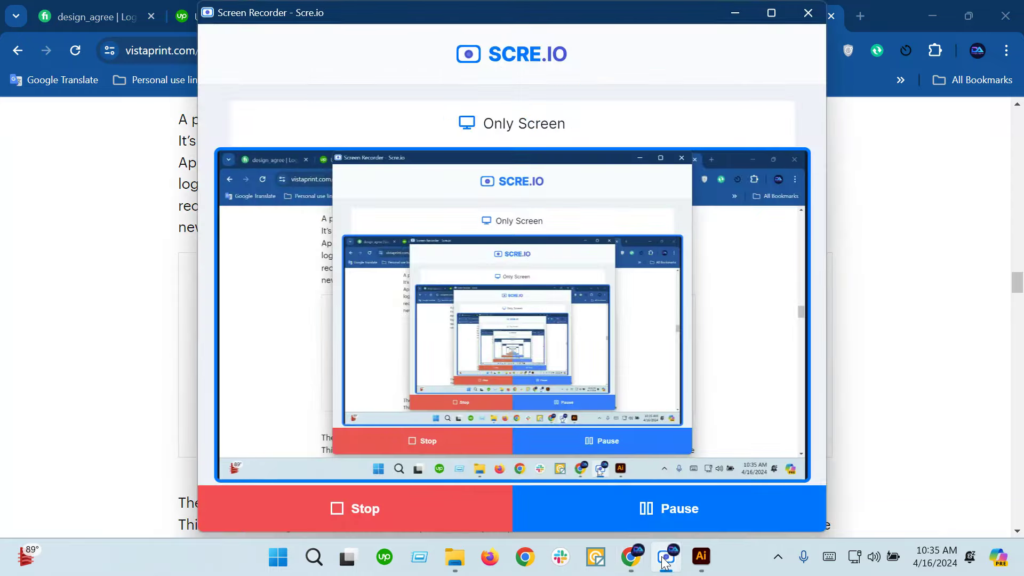
pyautogui.click(664, 557)
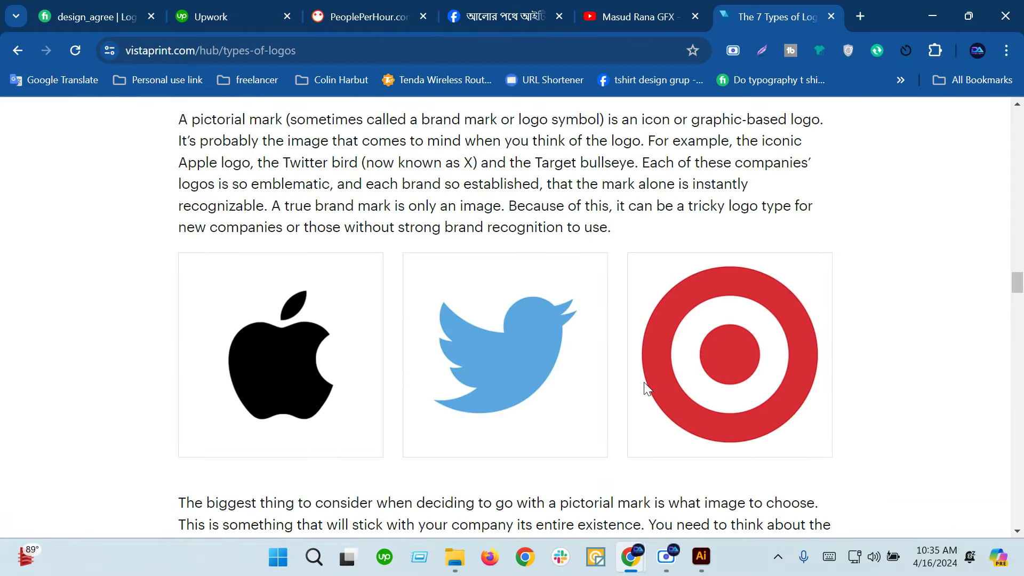
# Step: Open the 'Check out some amazing iconographic logos' link in a new tab
pyautogui.scroll(-1, 633, 384)
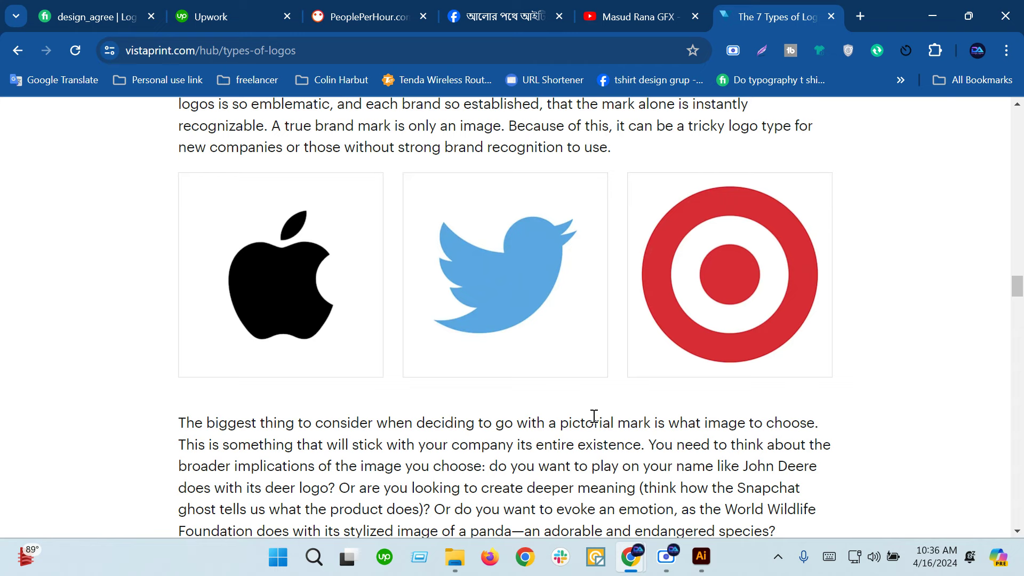
pyautogui.scroll(-2, 594, 416)
pyautogui.scroll(1, 594, 418)
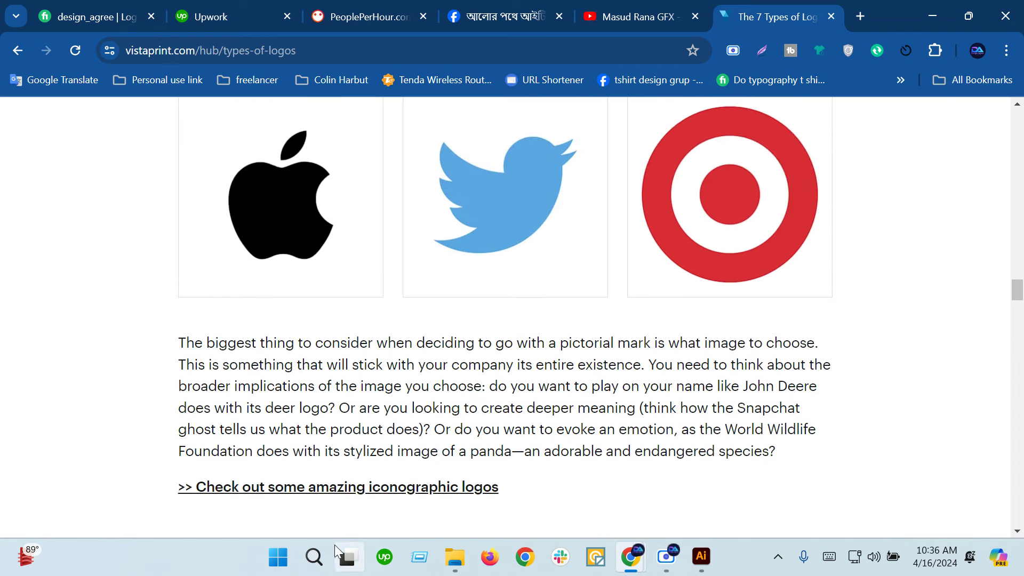
pyautogui.scroll(1, 651, 361)
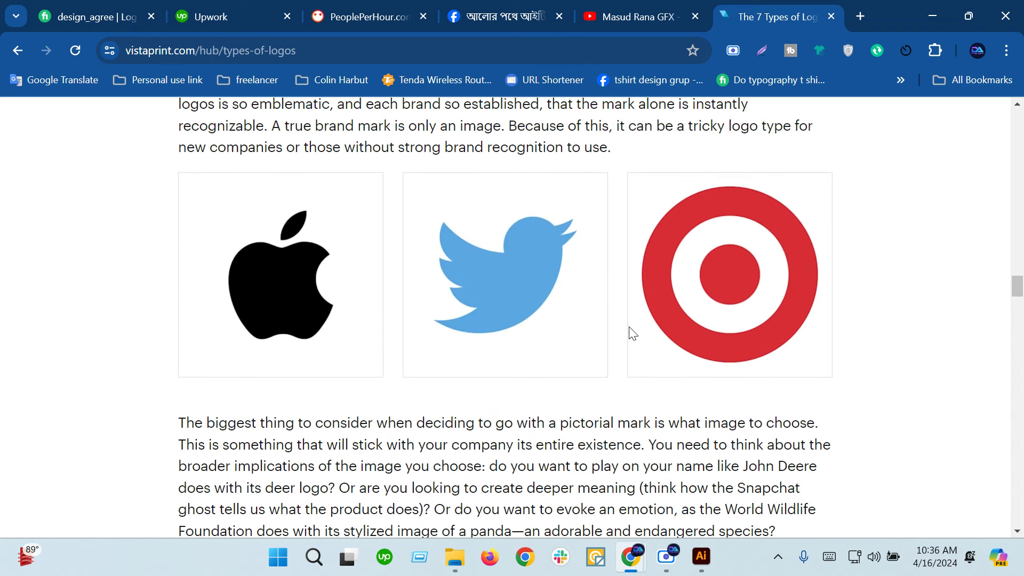
pyautogui.scroll(-2, 629, 335)
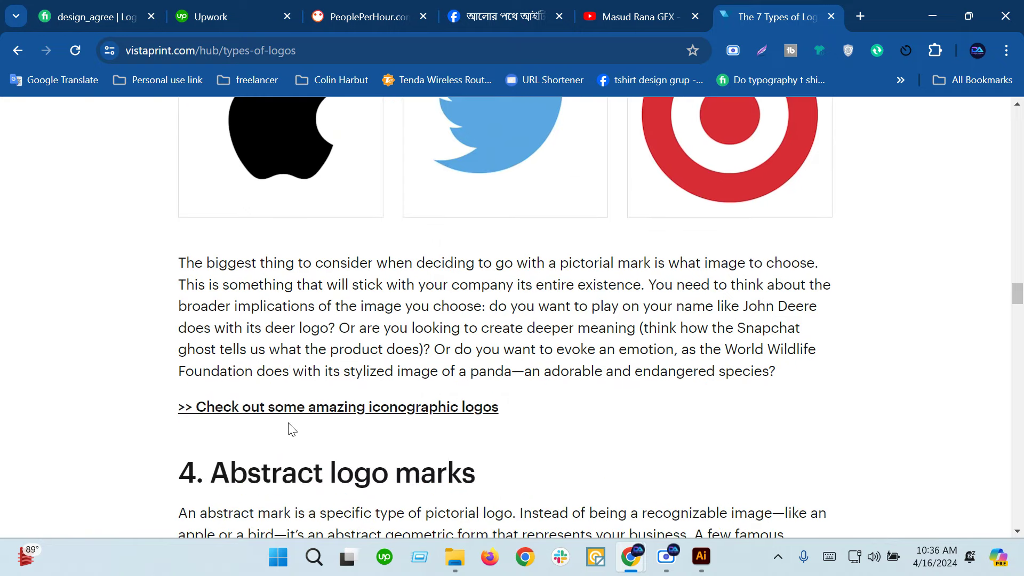
pyautogui.rightClick(399, 411)
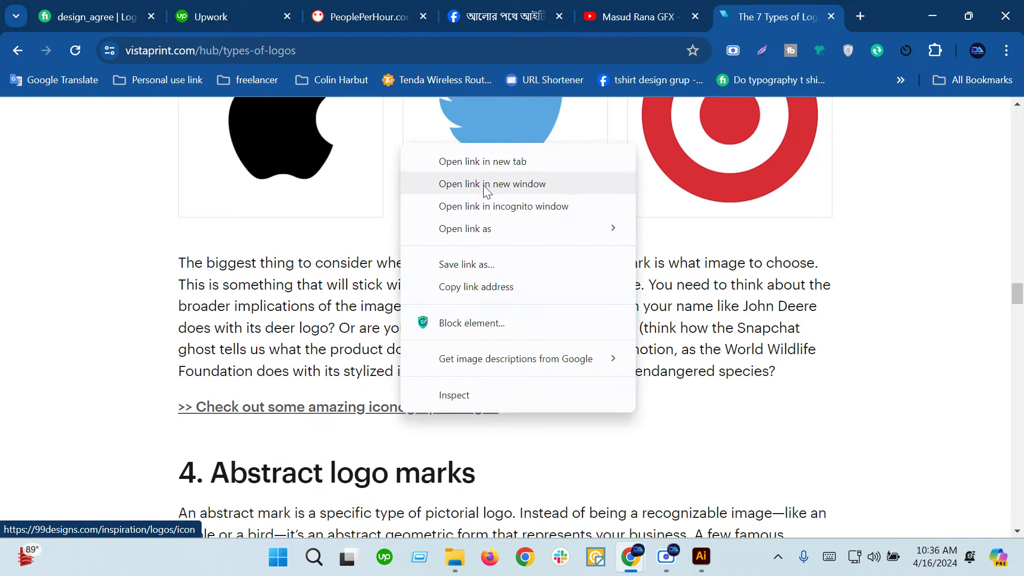
pyautogui.click(489, 161)
# Step: Switch to the 99designs Icon logos page and scroll through its grid
pyautogui.click(771, 19)
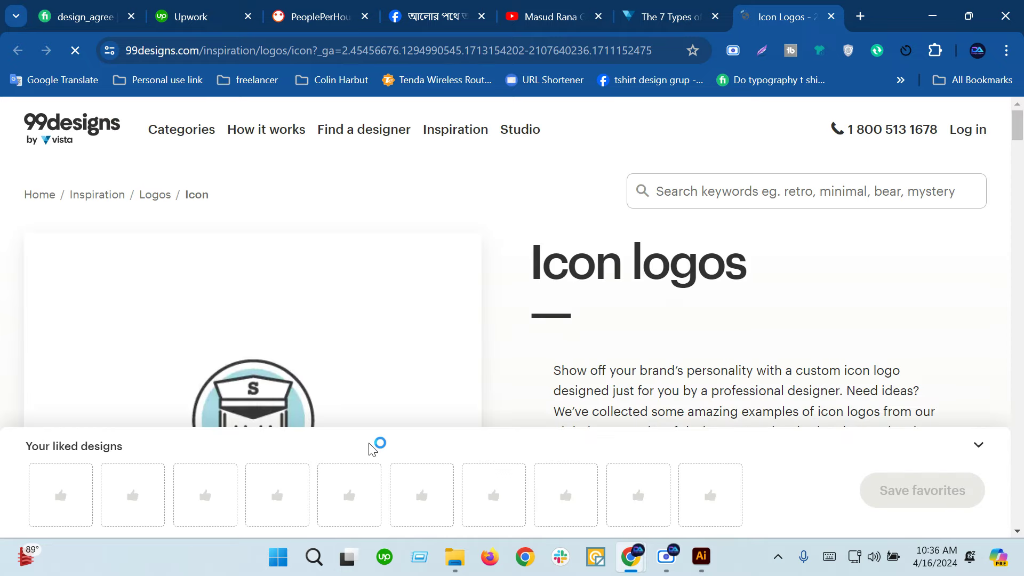
pyautogui.scroll(-4, 372, 448)
pyautogui.scroll(-5, 371, 448)
pyautogui.scroll(-3, 372, 448)
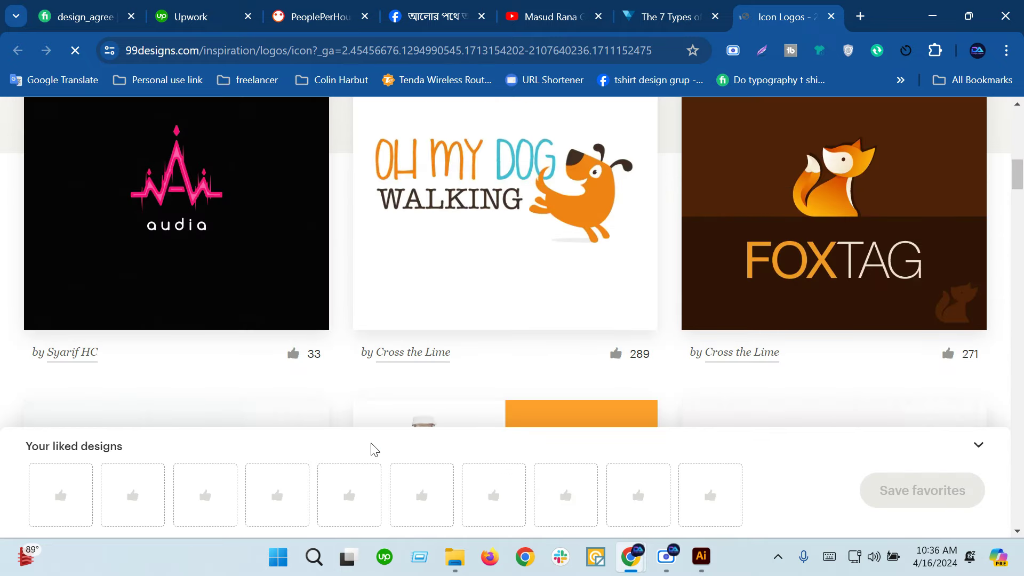
pyautogui.scroll(-5, 373, 448)
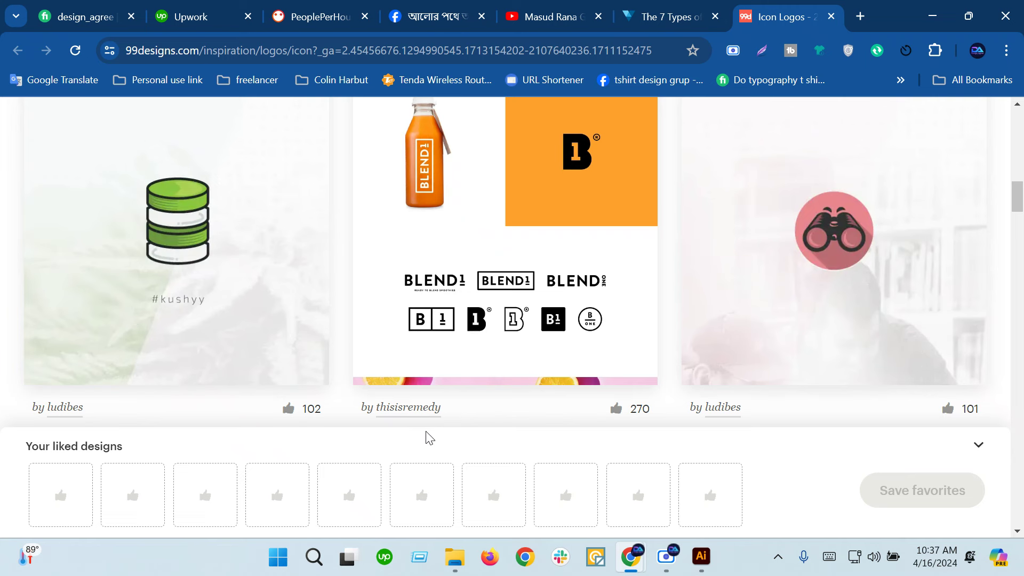
pyautogui.scroll(-5, 418, 438)
pyautogui.scroll(-3, 402, 441)
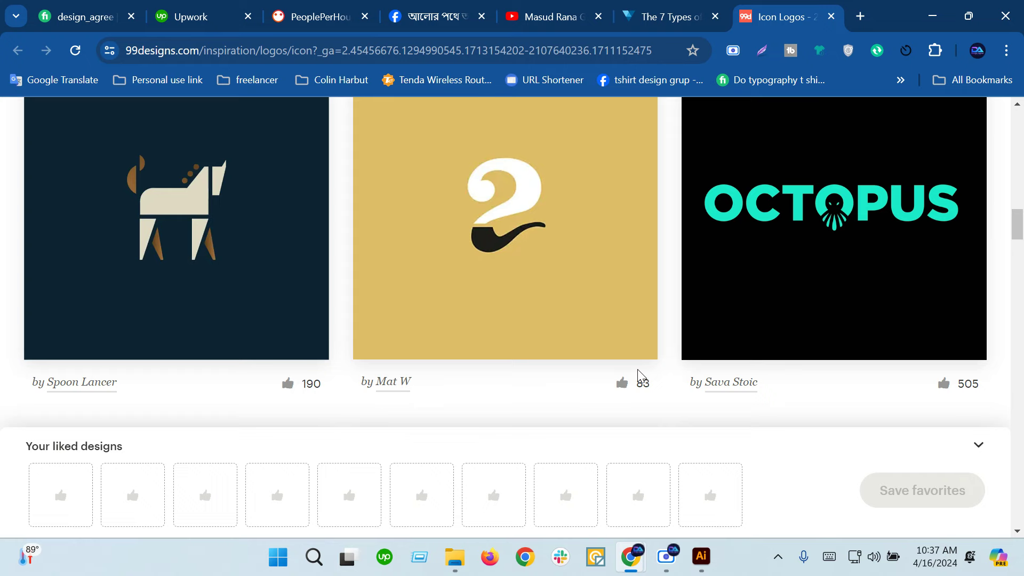
pyautogui.scroll(-5, 616, 343)
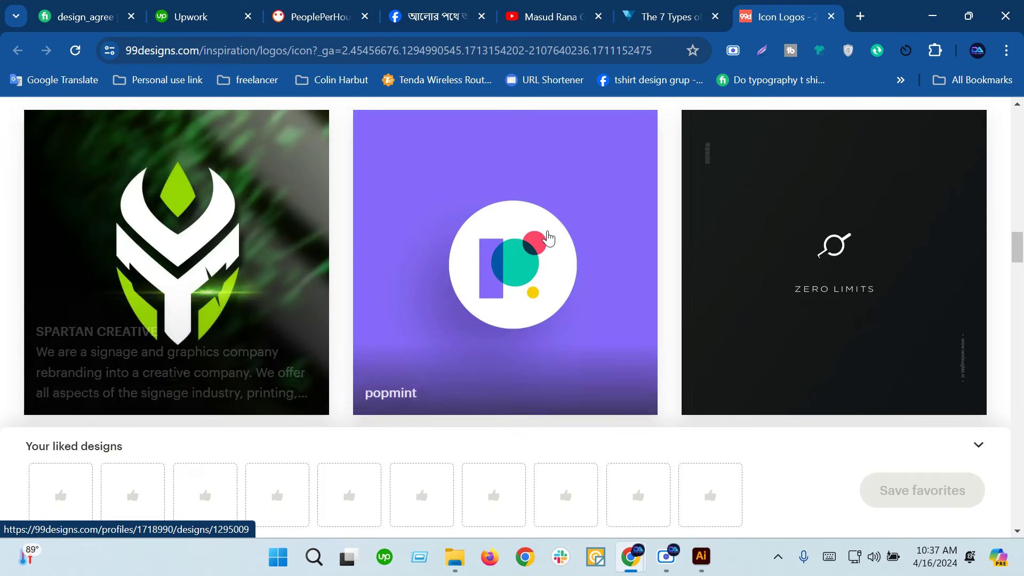
pyautogui.scroll(-5, 455, 304)
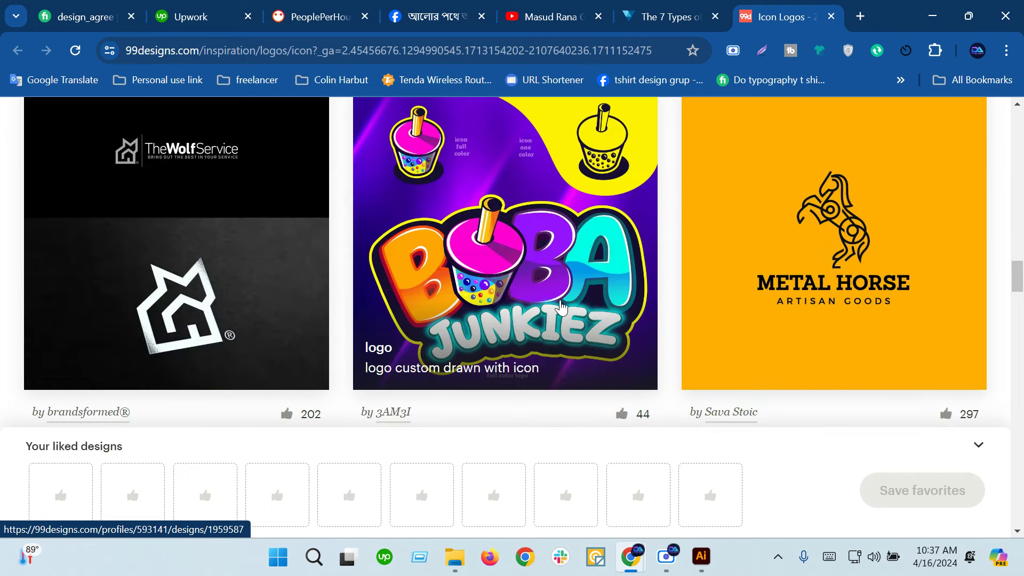
pyautogui.scroll(-5, 618, 337)
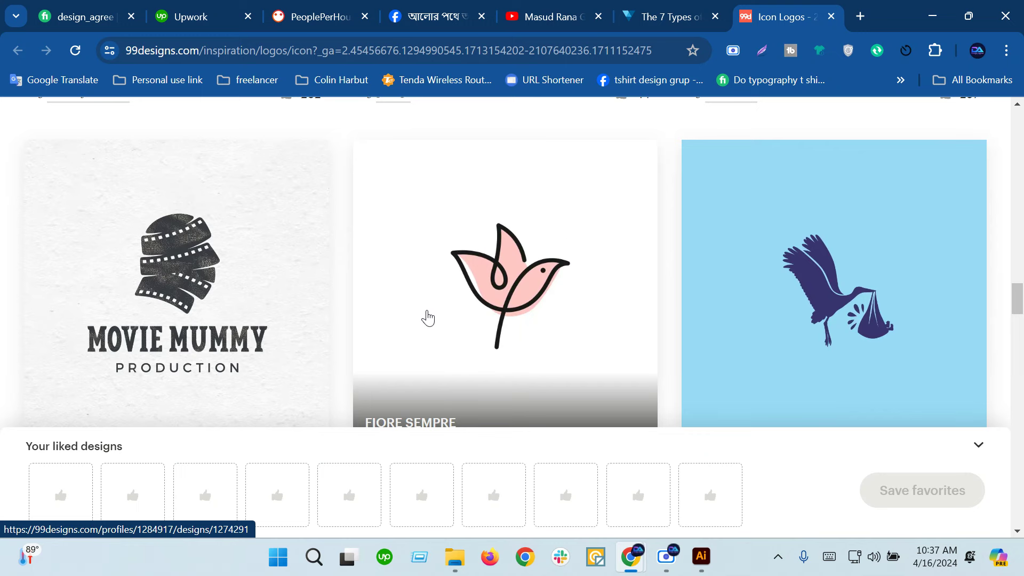
pyautogui.scroll(-5, 805, 321)
pyautogui.scroll(-4, 804, 320)
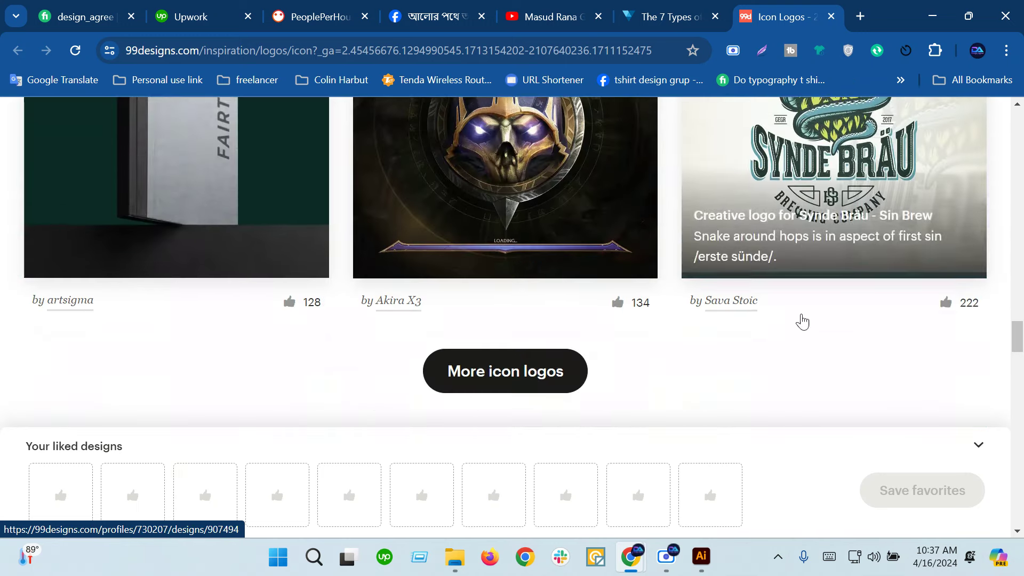
pyautogui.scroll(-3, 800, 320)
# Step: Load more icon logos and browse to the end, reaching the Flow and Space logos
pyautogui.click(511, 196)
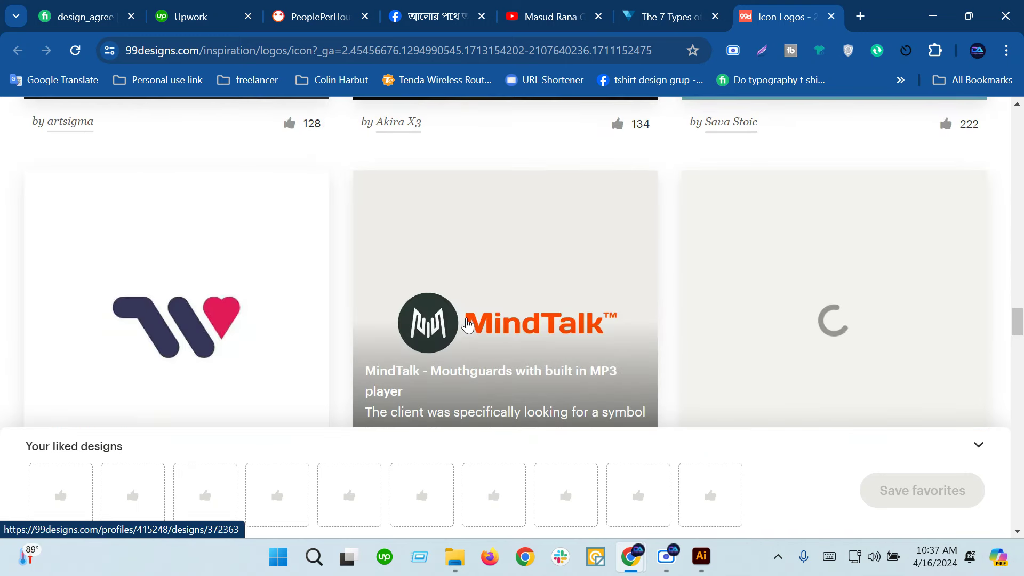
pyautogui.scroll(-1, 467, 326)
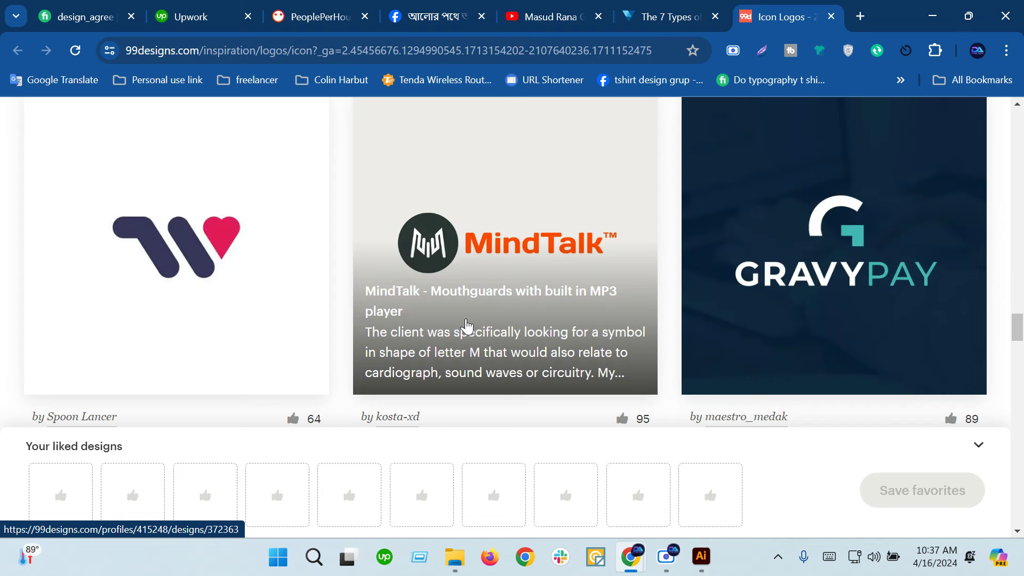
pyautogui.scroll(-1, 467, 325)
pyautogui.scroll(-1, 468, 325)
pyautogui.scroll(-2, 467, 325)
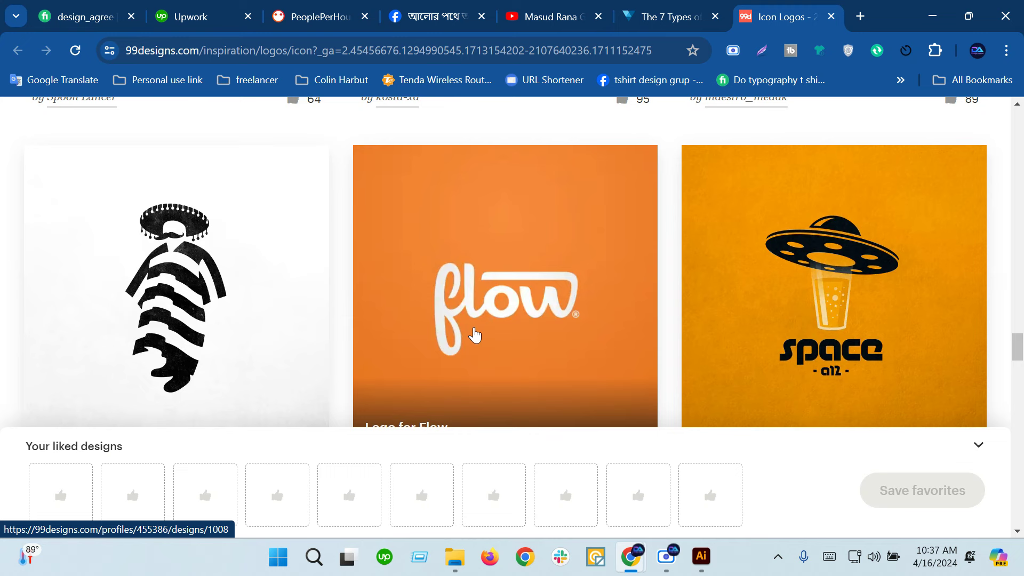
pyautogui.scroll(-1, 475, 335)
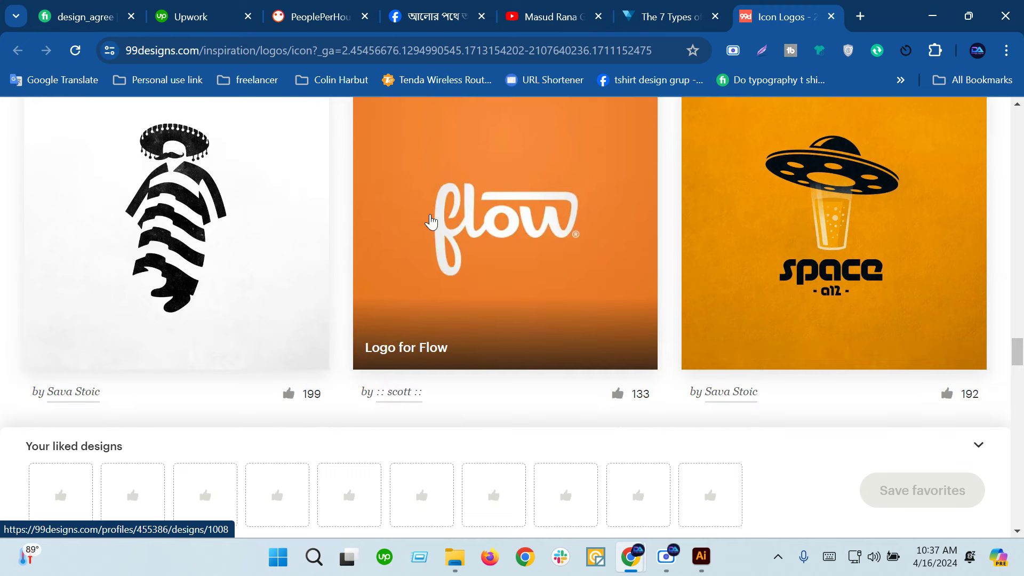
pyautogui.scroll(-4, 435, 253)
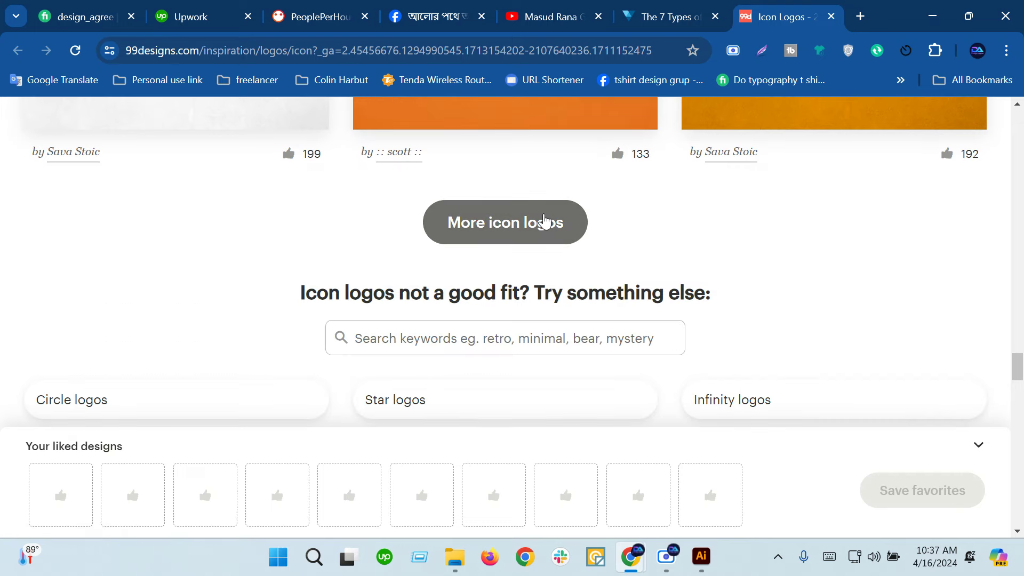
# Step: Load two more batches of icon logos and scroll to FinalCat Studio, LeadSpear and SlowCoffee.de
pyautogui.click(528, 226)
pyautogui.scroll(-3, 446, 347)
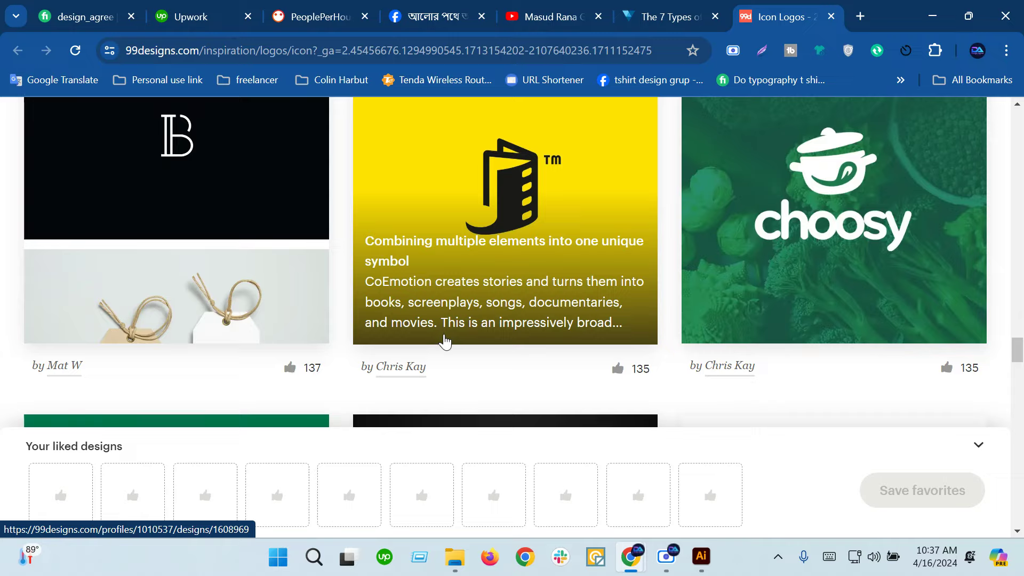
pyautogui.scroll(-2, 445, 341)
pyautogui.scroll(-3, 446, 339)
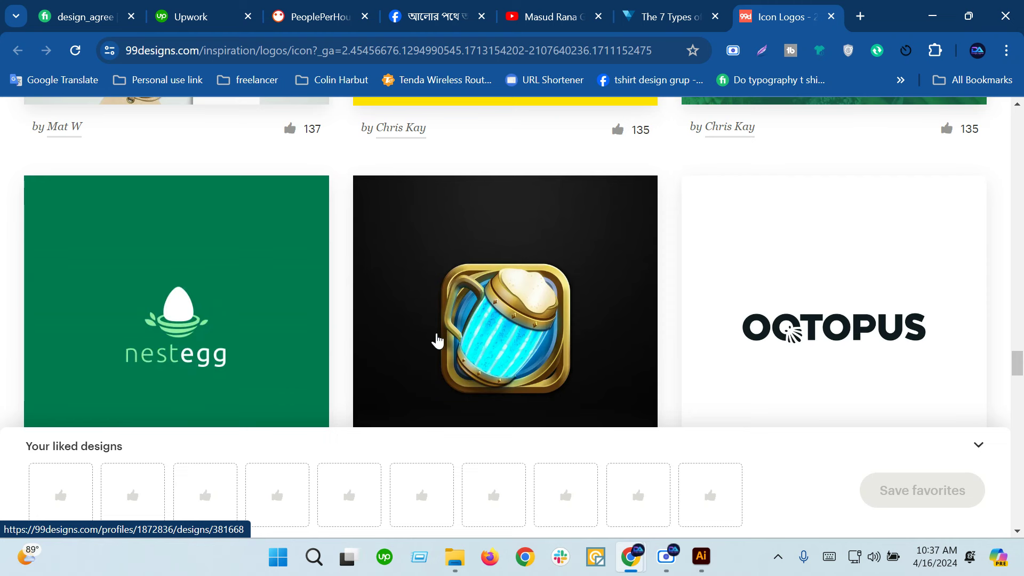
pyautogui.scroll(-3, 437, 340)
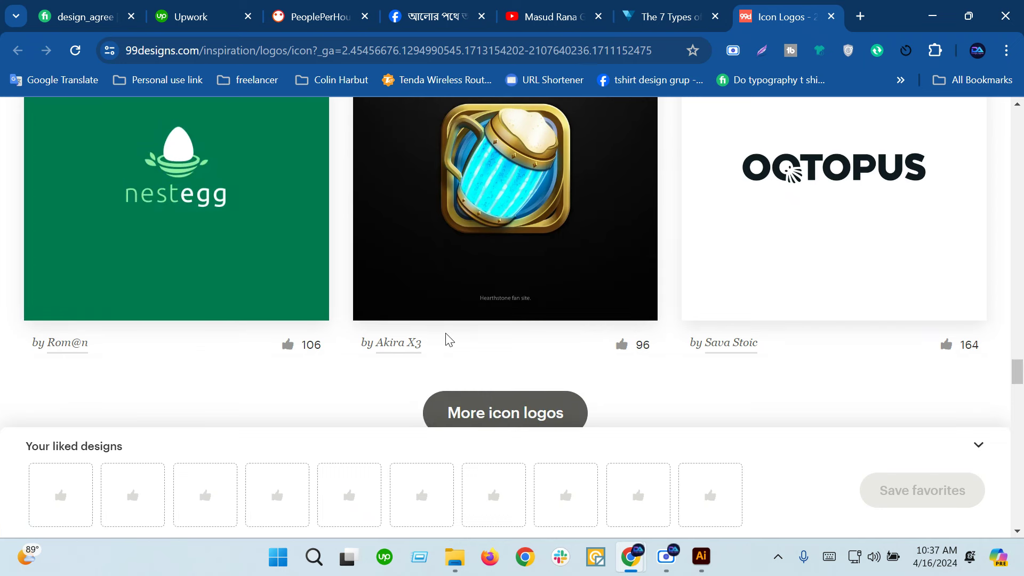
pyautogui.click(530, 411)
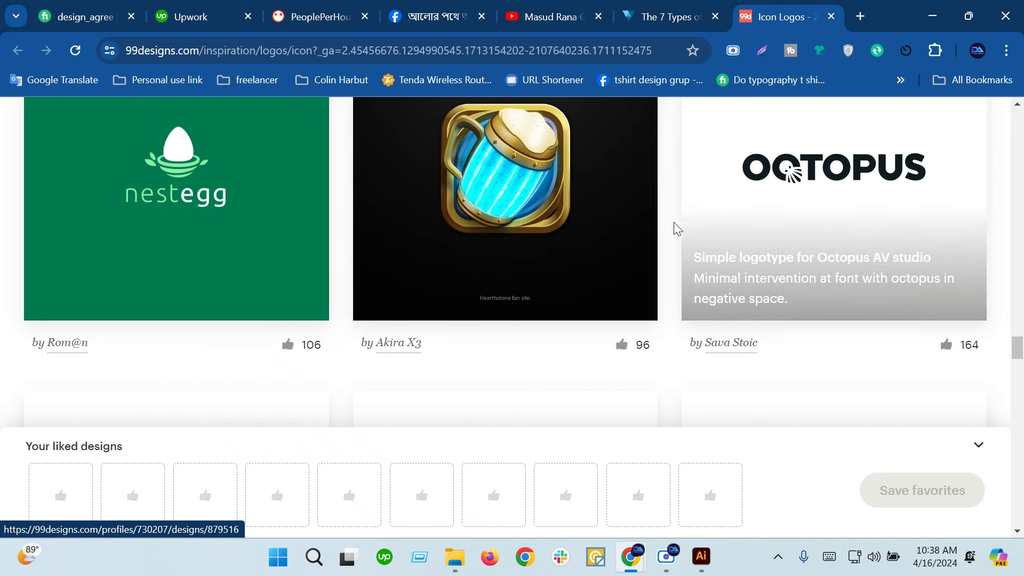
pyautogui.scroll(-3, 674, 223)
pyautogui.scroll(-2, 673, 227)
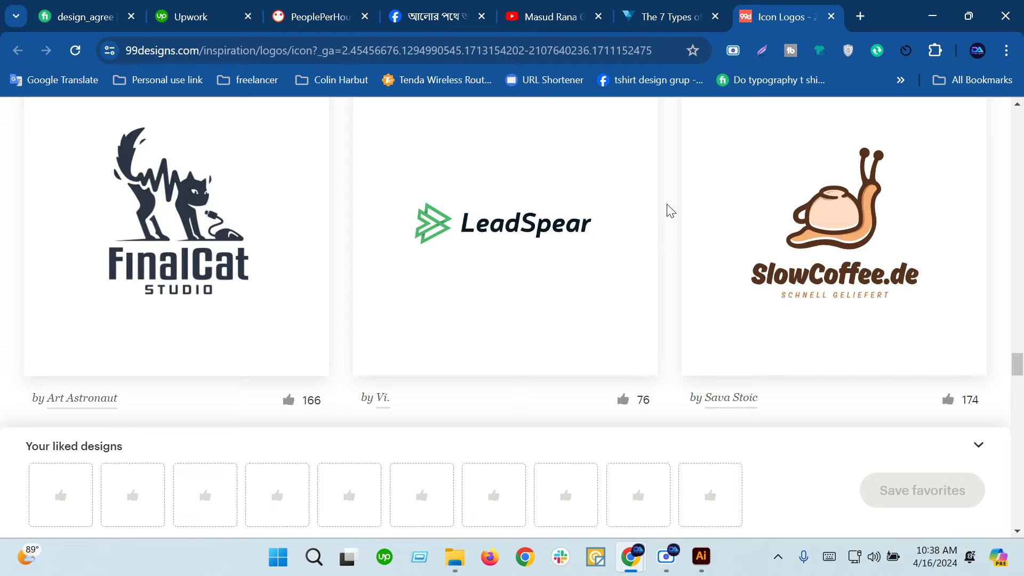
# Step: Return to the VistaPrint article and scroll to the '4. Abstract logo marks' section
pyautogui.moveTo(504, 236)
pyautogui.click(688, 8)
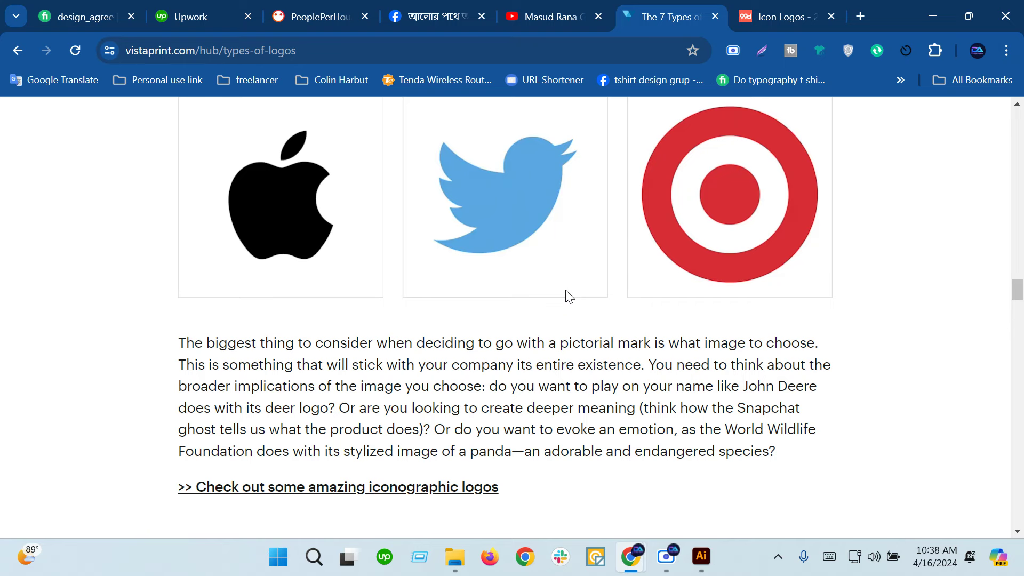
pyautogui.scroll(5, 811, 350)
pyautogui.scroll(-4, 677, 359)
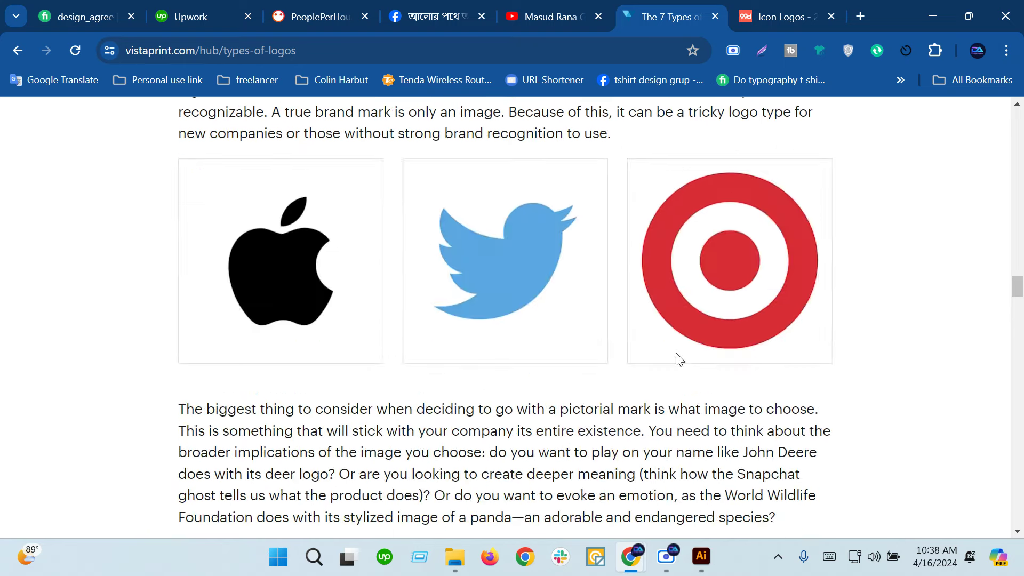
pyautogui.scroll(-1, 544, 395)
pyautogui.scroll(-4, 483, 442)
pyautogui.scroll(-3, 416, 432)
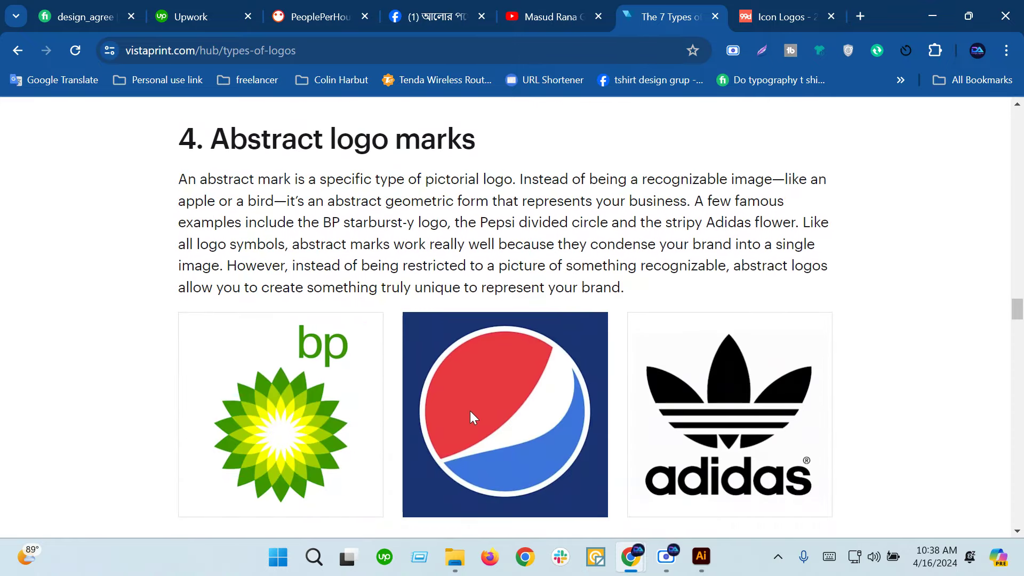
pyautogui.moveTo(207, 125); pyautogui.dragTo(568, 155)
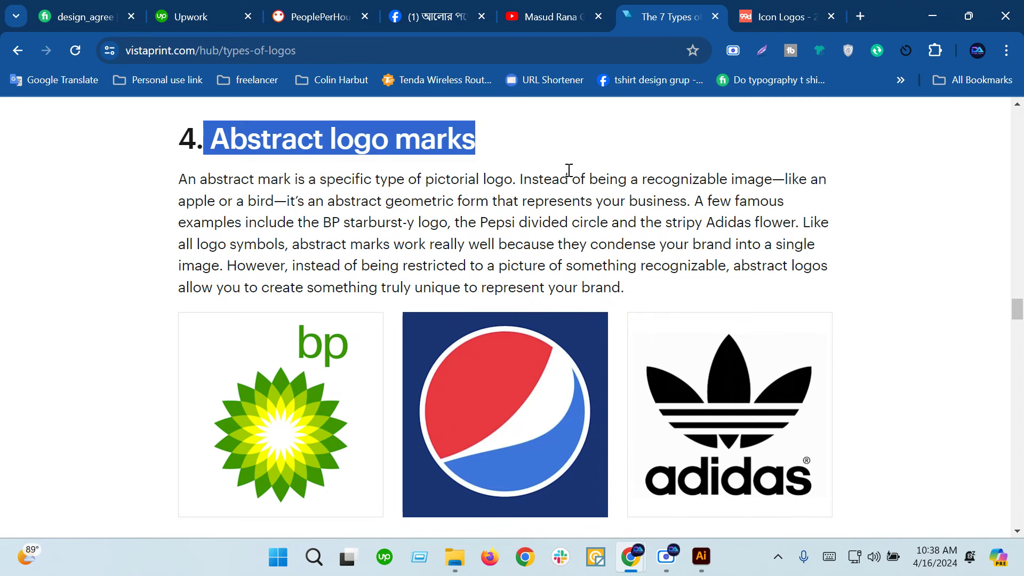
pyautogui.scroll(-2, 525, 229)
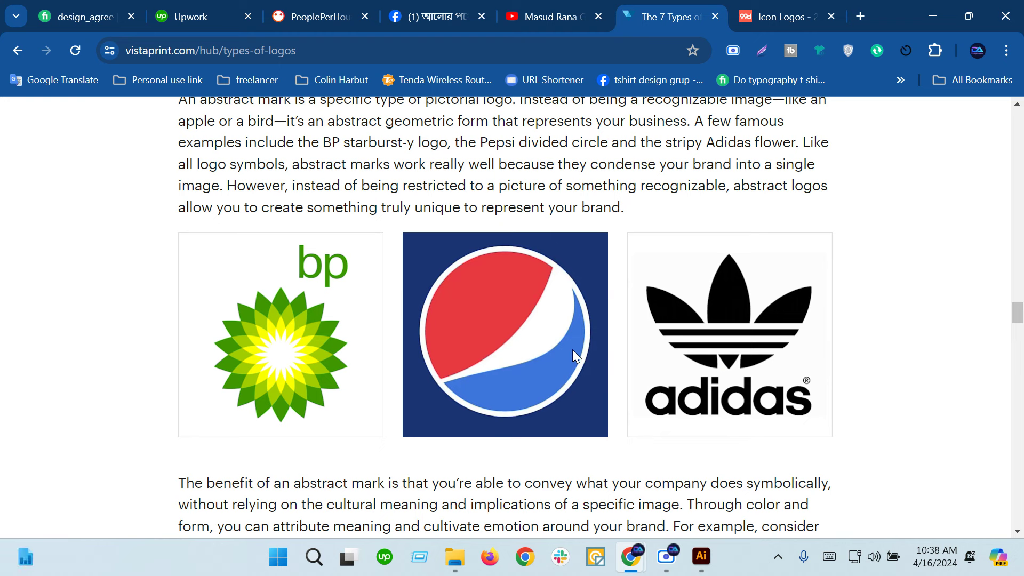
pyautogui.moveTo(362, 526); pyautogui.dragTo(375, 501)
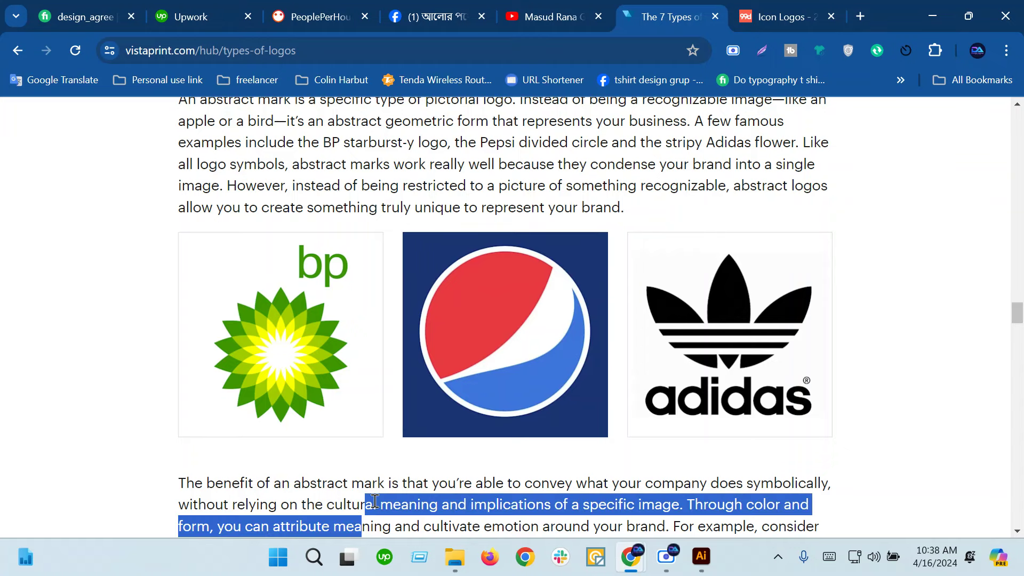
pyautogui.scroll(-3, 371, 469)
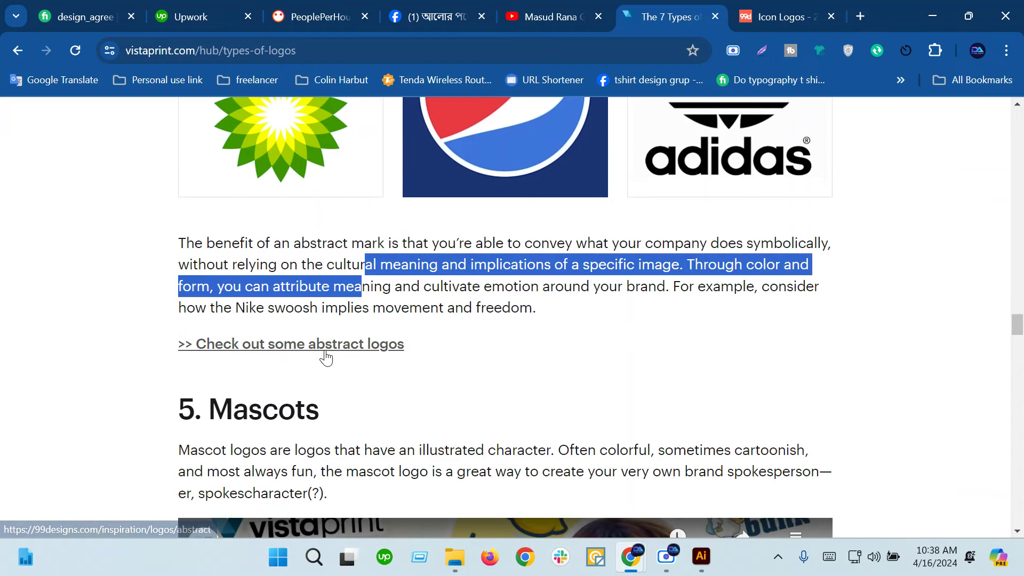
# Step: Open the 'Check out some abstract logos' link in a new tab
pyautogui.rightClick(324, 345)
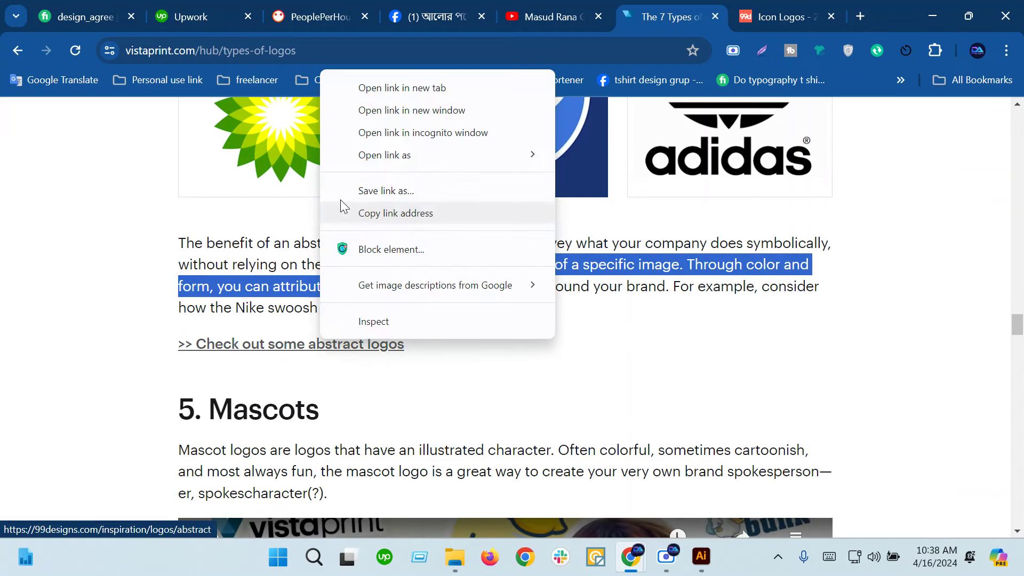
pyautogui.click(370, 89)
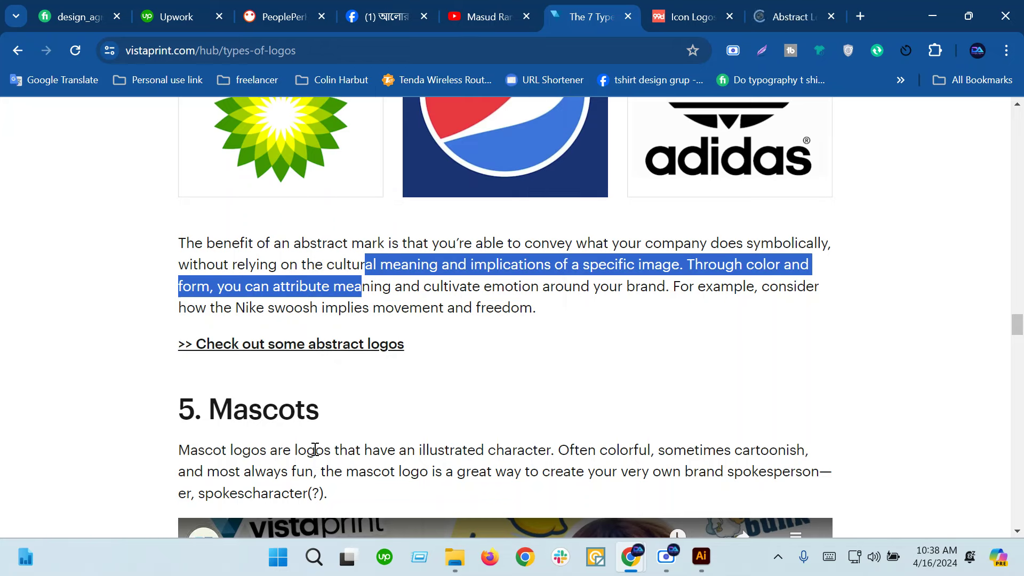
pyautogui.scroll(3, 378, 483)
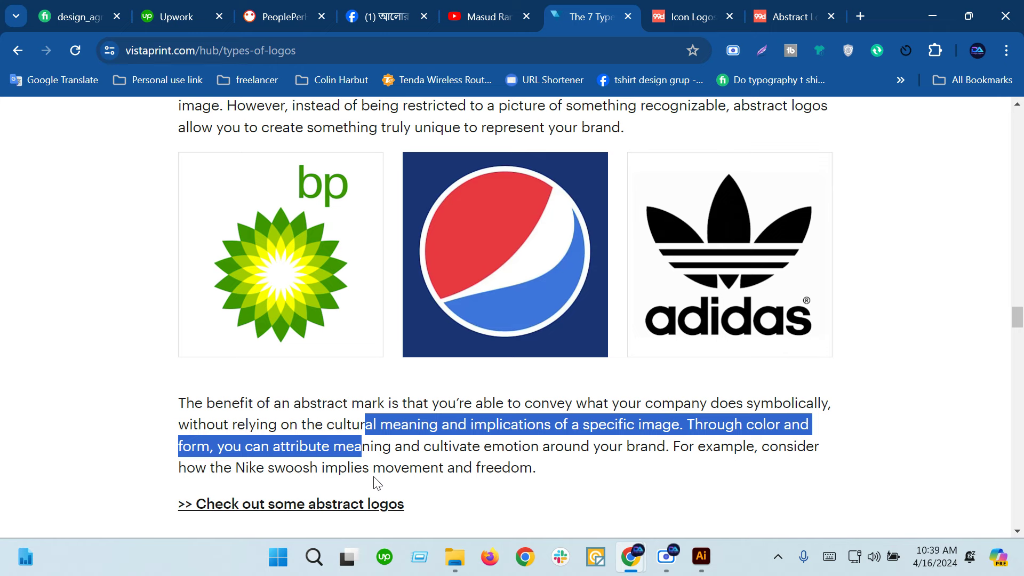
# Step: Switch to the Abstract logos gallery, view the vi & bull design page, then go back
pyautogui.hotkey('ctrl', 'Tab')
pyautogui.hotkey('ctrl', 'Tab')
pyautogui.scroll(-3, 480, 399)
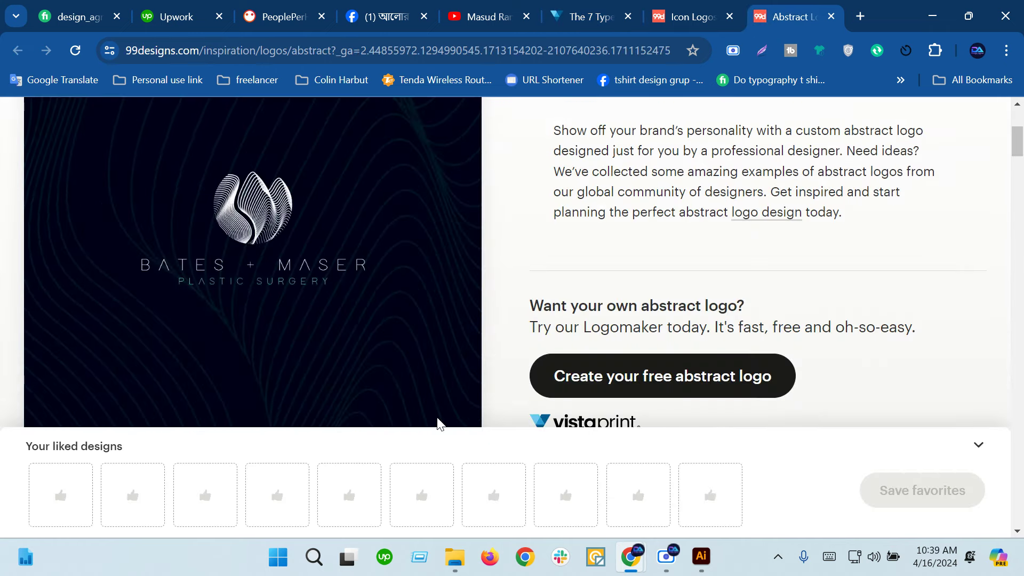
pyautogui.scroll(-5, 439, 423)
pyautogui.scroll(-1, 445, 438)
pyautogui.scroll(1, 480, 405)
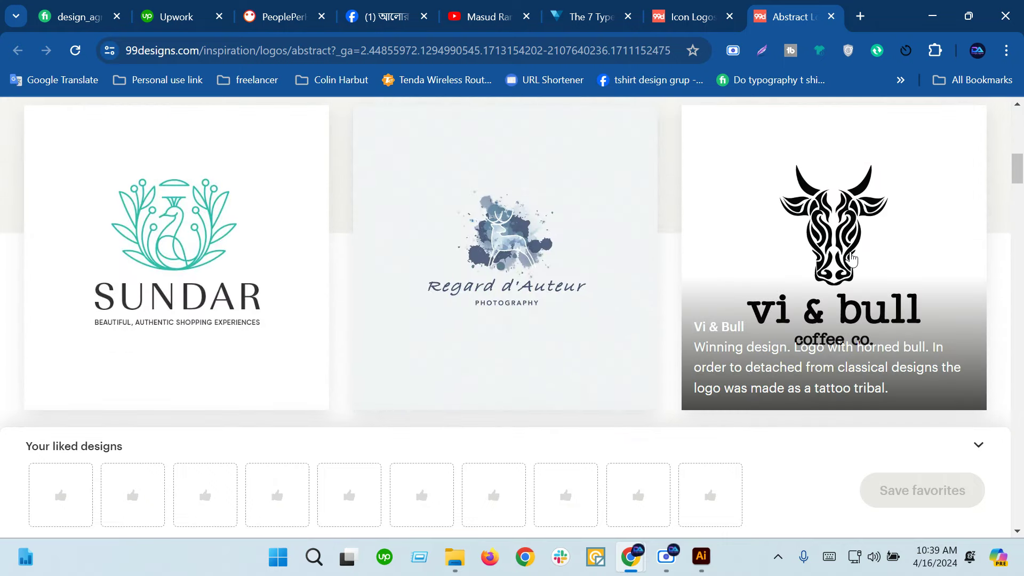
pyautogui.click(776, 345)
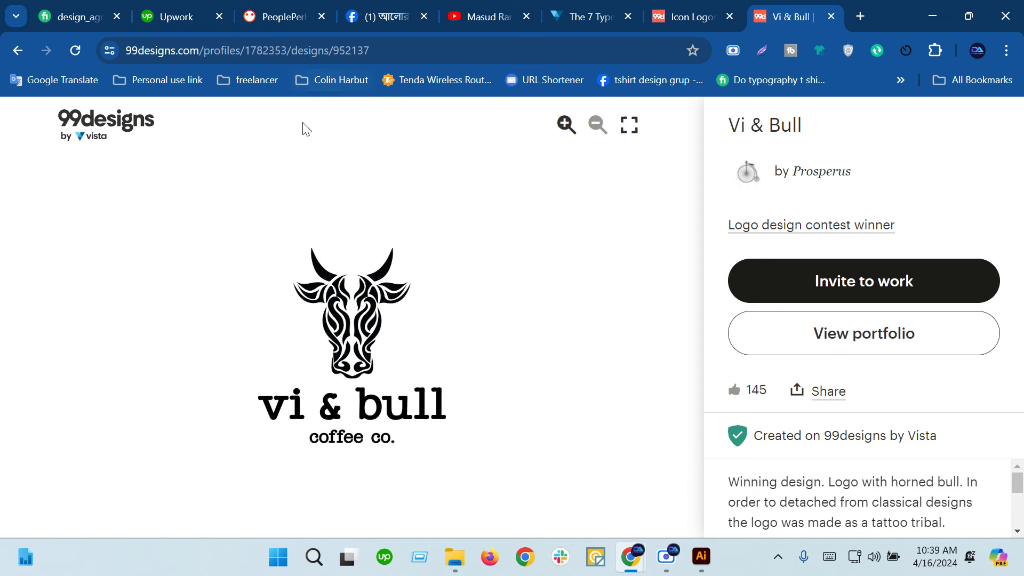
pyautogui.click(19, 51)
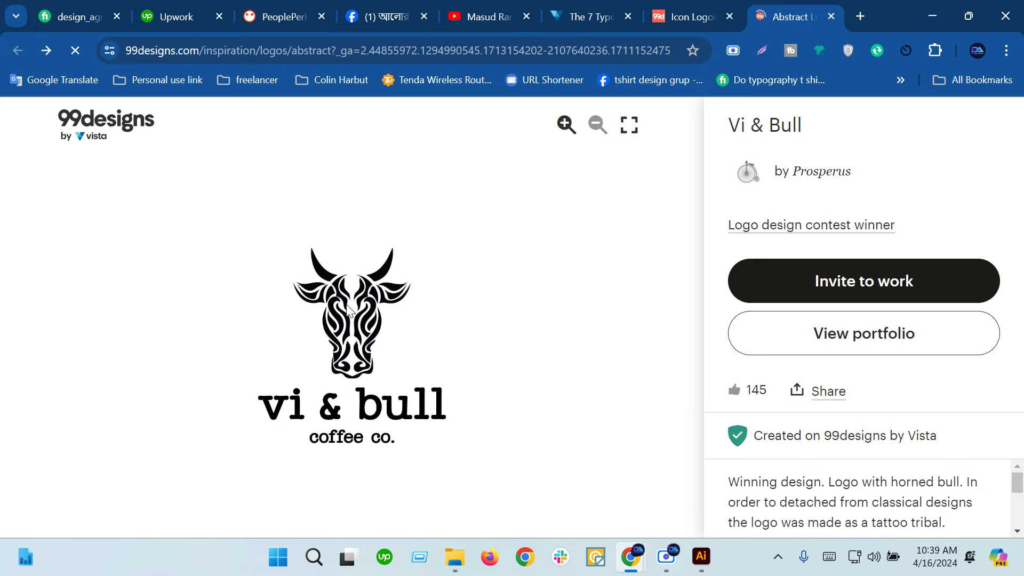
# Step: Browse the abstract logos down to the Luveal, NicDesigns owl and Wellspring Pathways designs
pyautogui.scroll(-1, 368, 320)
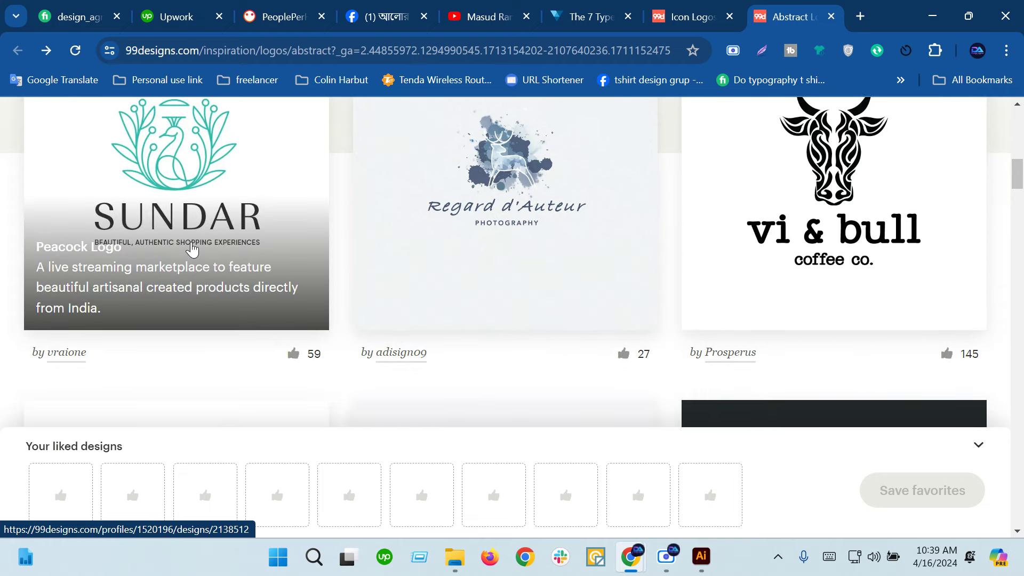
pyautogui.scroll(5, 194, 261)
pyautogui.scroll(4, 621, 237)
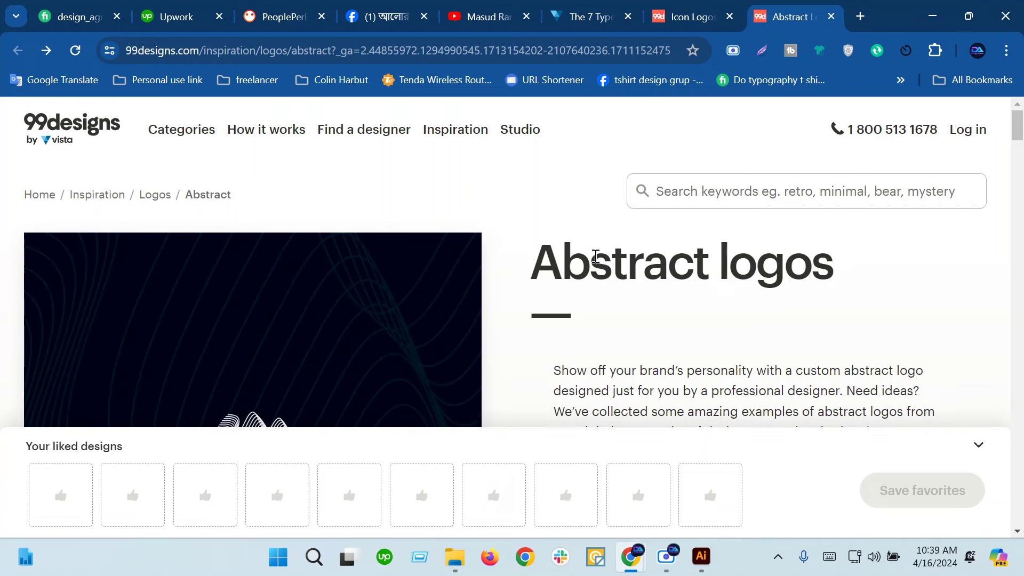
pyautogui.scroll(-5, 613, 296)
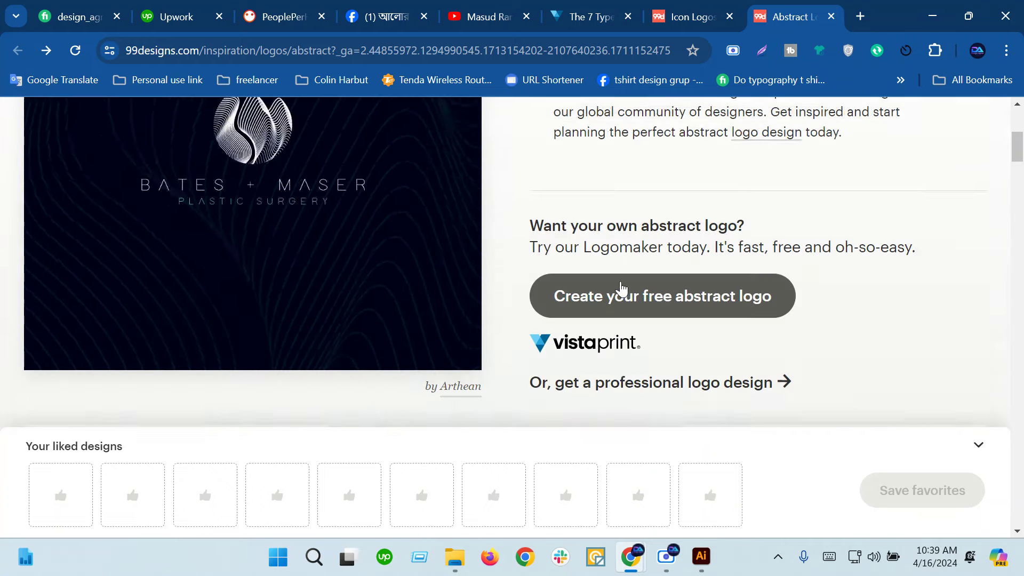
pyautogui.scroll(-5, 617, 281)
pyautogui.scroll(1, 640, 283)
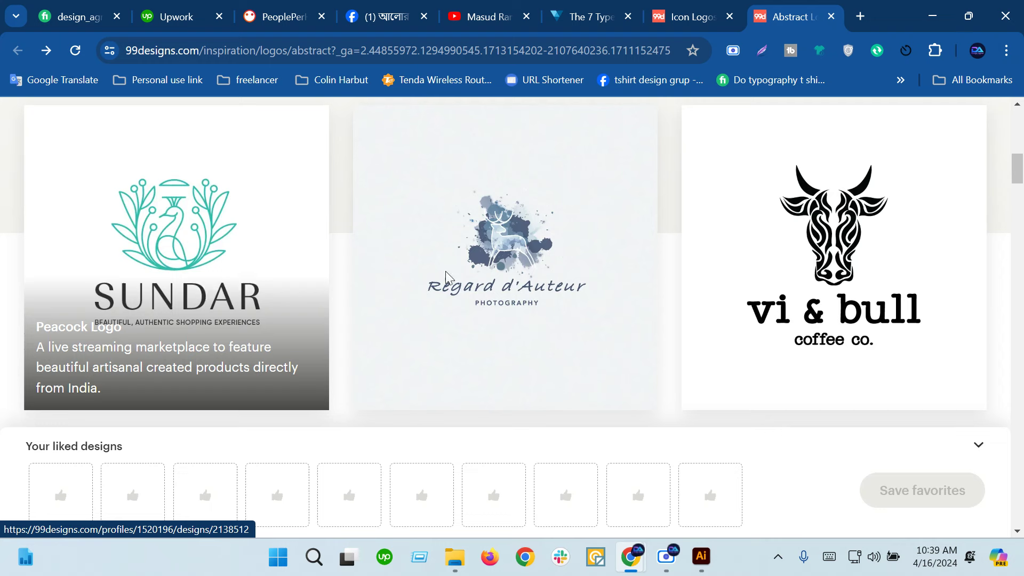
pyautogui.scroll(-5, 627, 424)
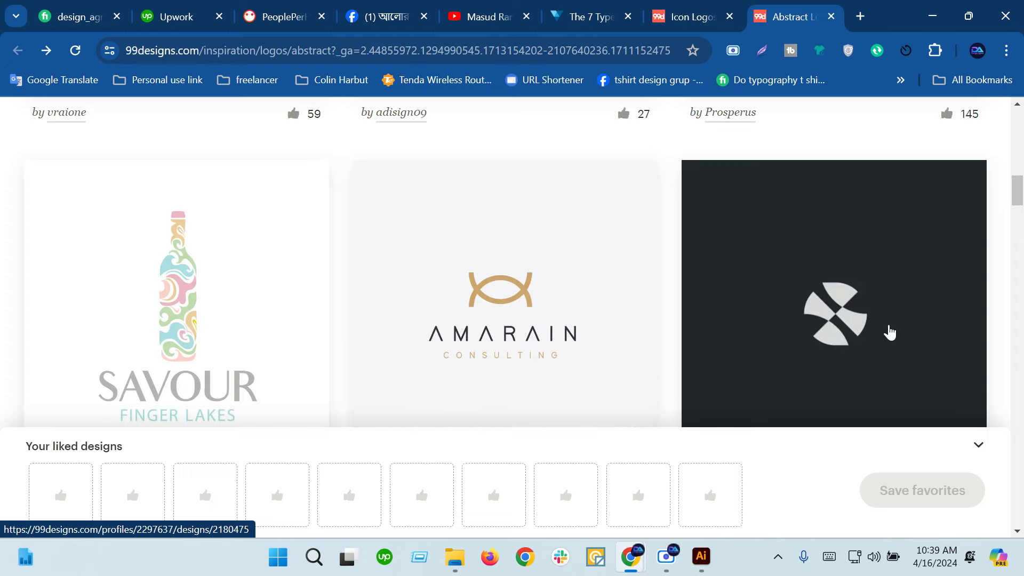
pyautogui.scroll(-4, 162, 346)
pyautogui.scroll(-3, 163, 347)
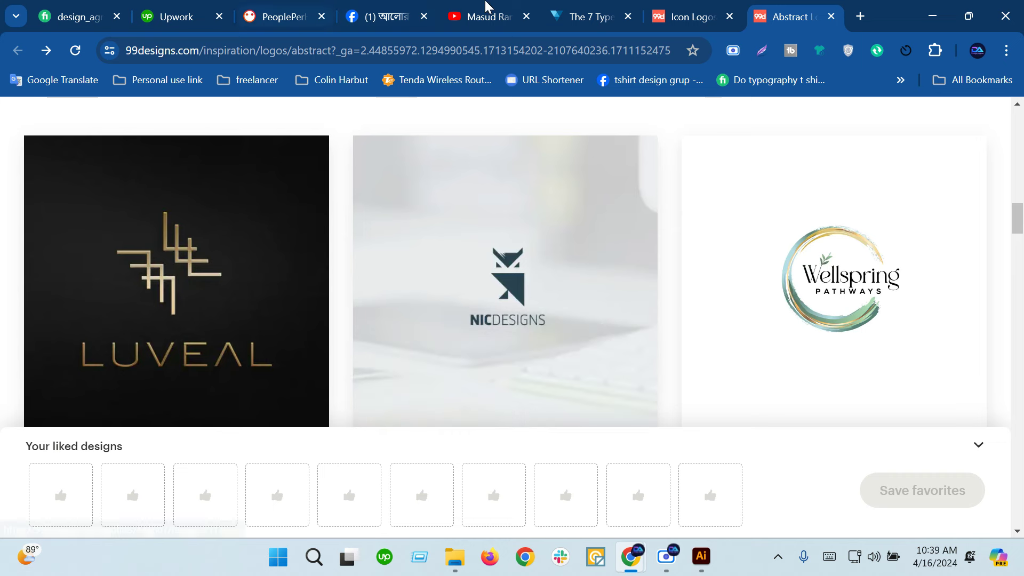
# Step: Scroll the VistaPrint article to '5. Mascots' with Kool-Aid Man, KFC Colonel and Mr. Peanut
pyautogui.click(588, 8)
pyautogui.scroll(-6, 453, 404)
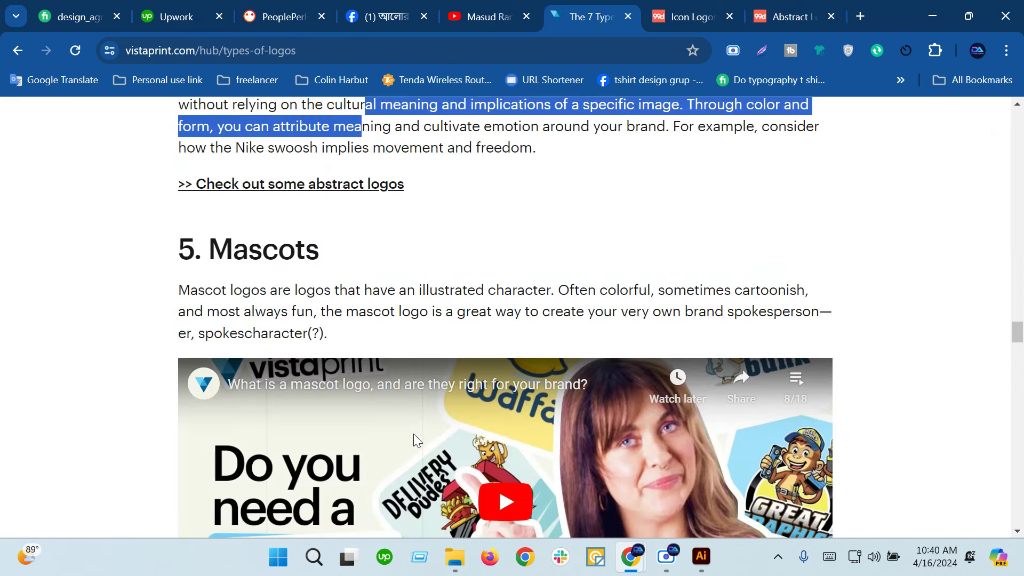
pyautogui.scroll(-3, 350, 399)
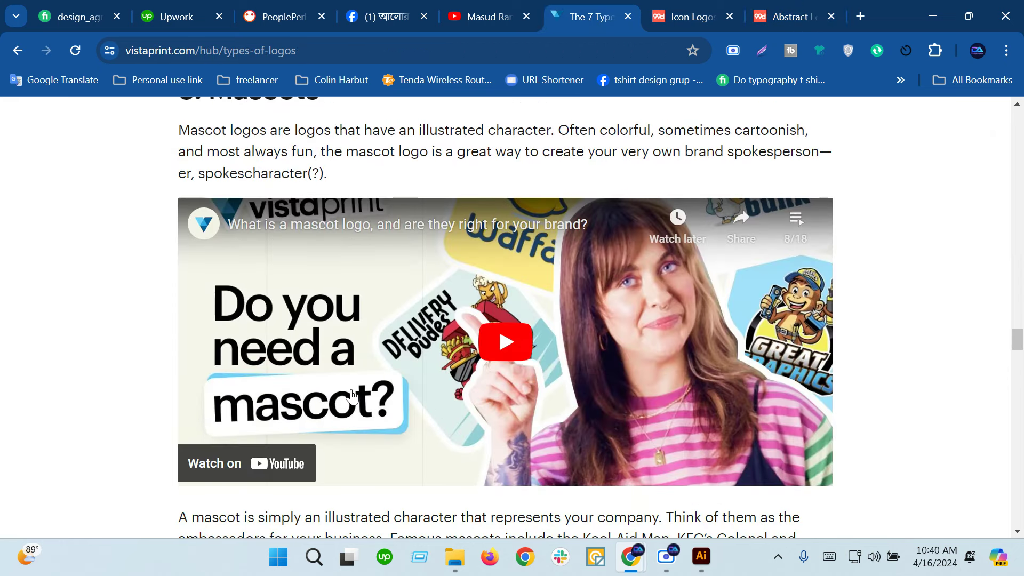
pyautogui.scroll(-3, 374, 373)
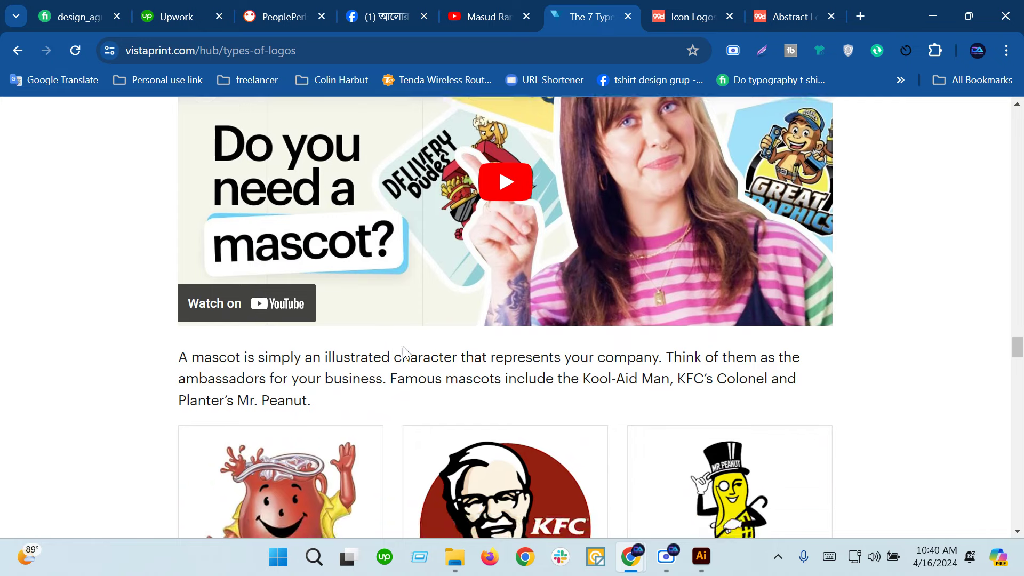
pyautogui.scroll(-5, 402, 354)
pyautogui.scroll(2, 401, 354)
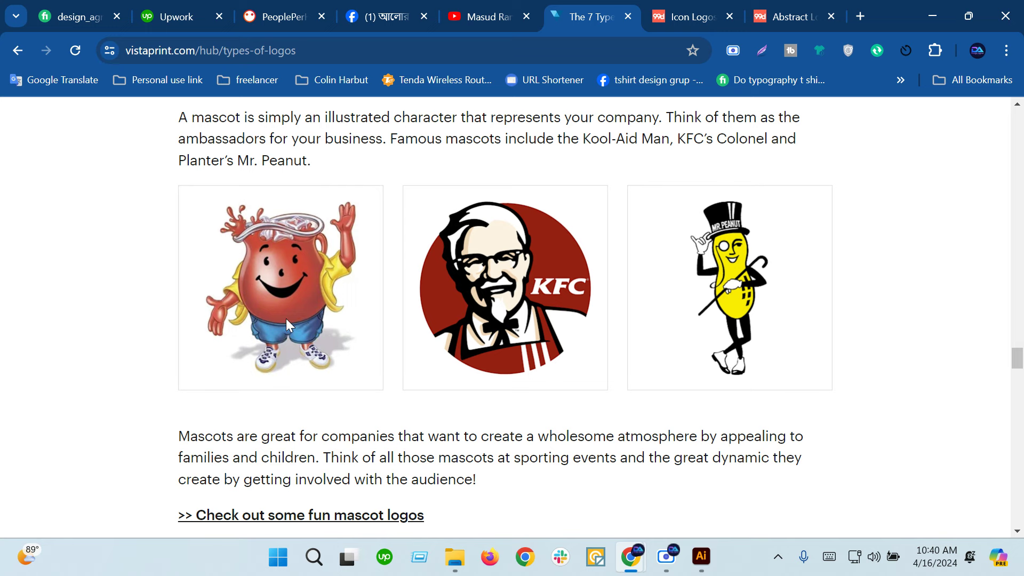
pyautogui.scroll(-3, 362, 351)
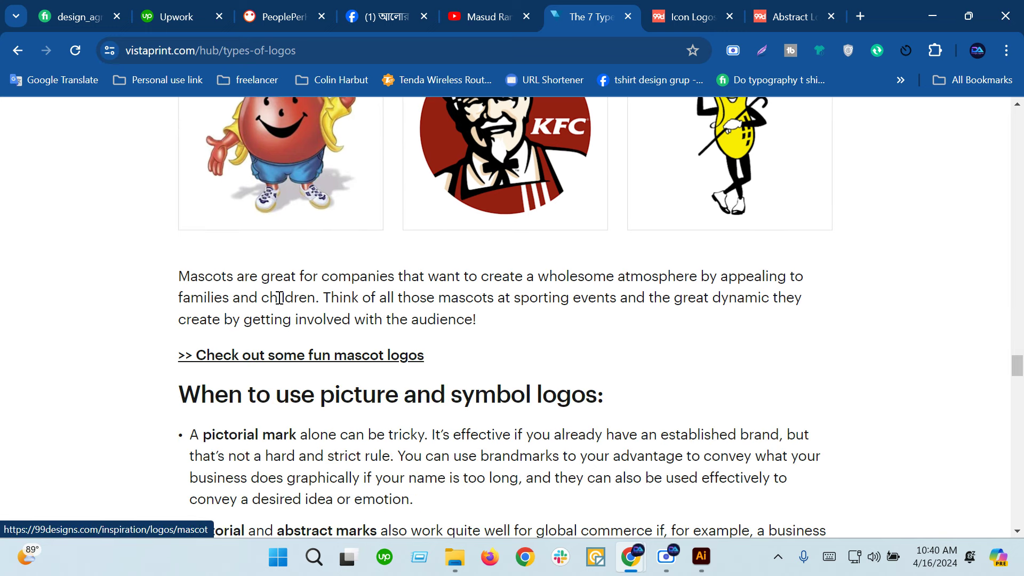
# Step: Open the 'Check out some fun mascot logos' link in a new tab and switch to it
pyautogui.rightClick(362, 356)
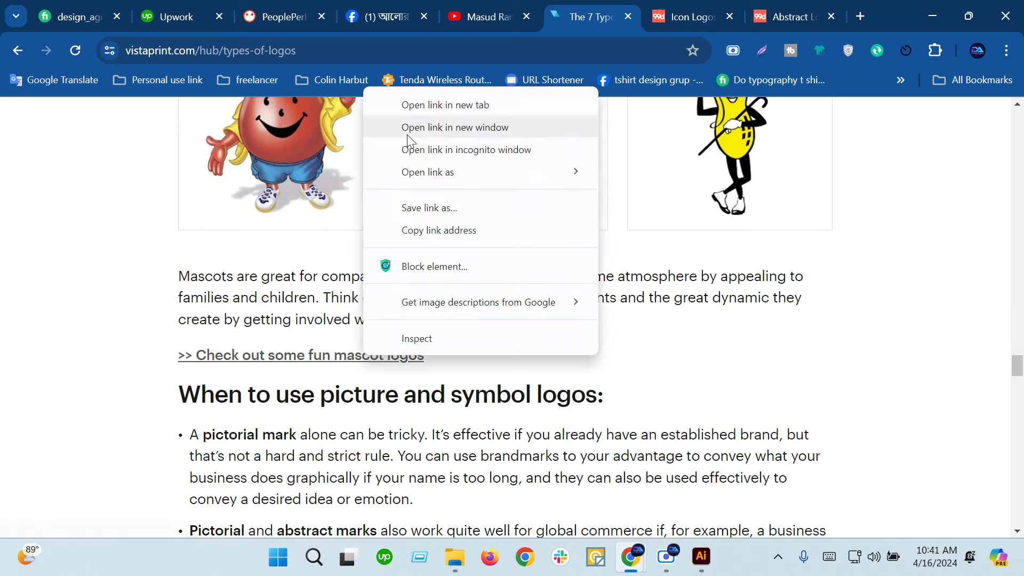
pyautogui.click(414, 105)
pyautogui.click(803, 5)
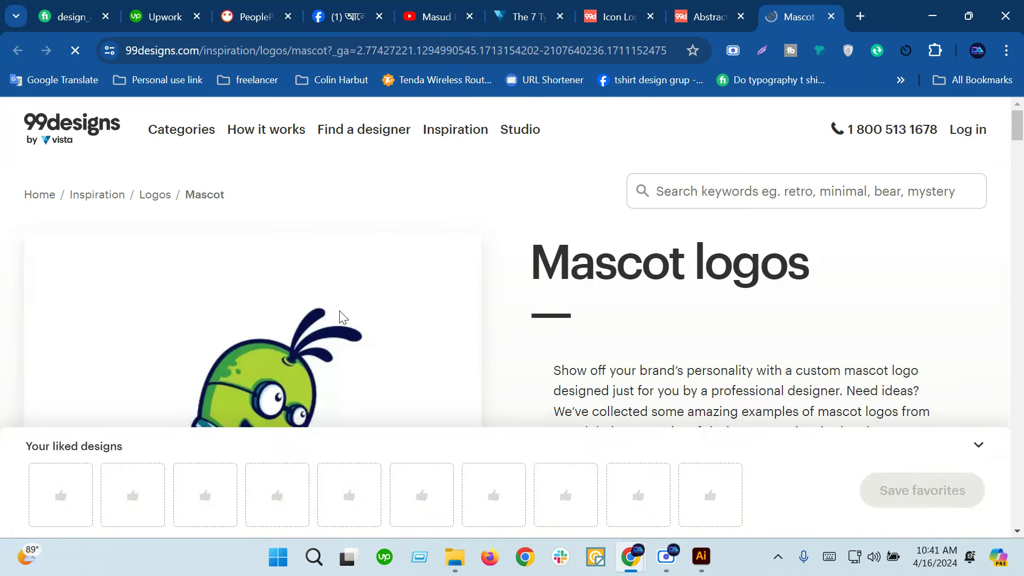
pyautogui.scroll(-4, 341, 316)
pyautogui.scroll(-5, 341, 316)
pyautogui.scroll(-3, 341, 316)
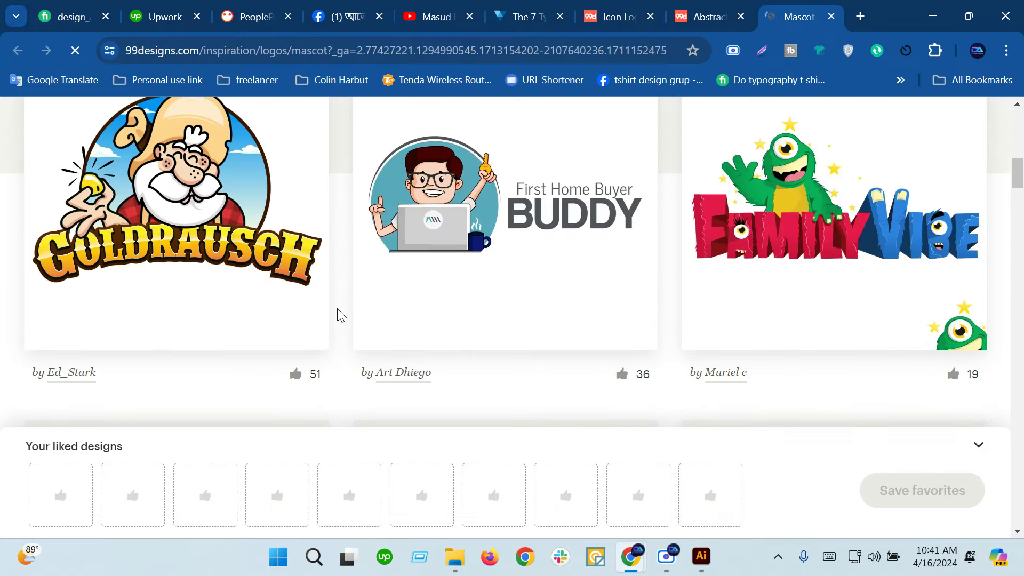
pyautogui.scroll(-5, 416, 301)
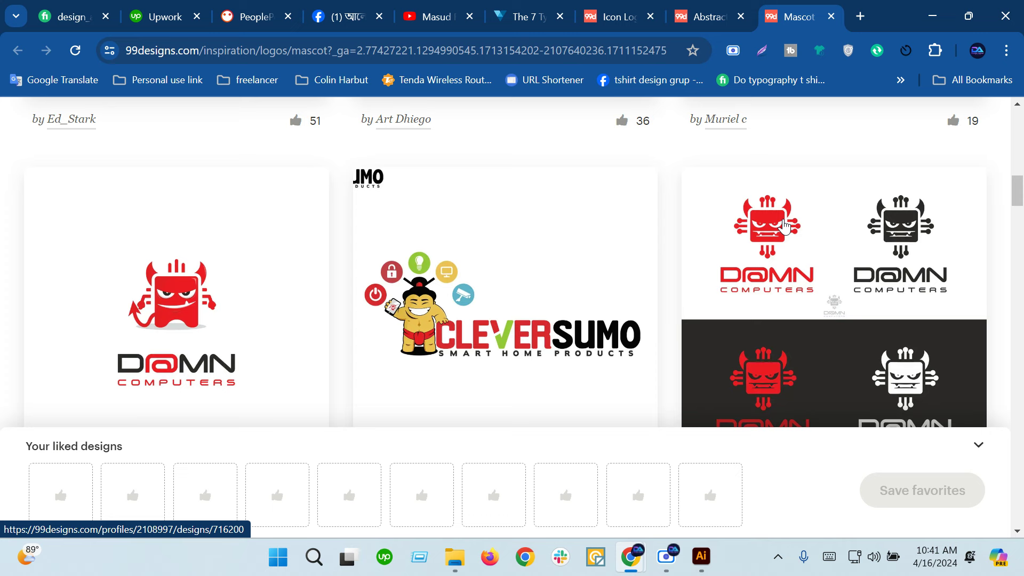
# Step: Scroll through the Mascot logos gallery and load one more batch of mascot logos
pyautogui.scroll(-3, 735, 237)
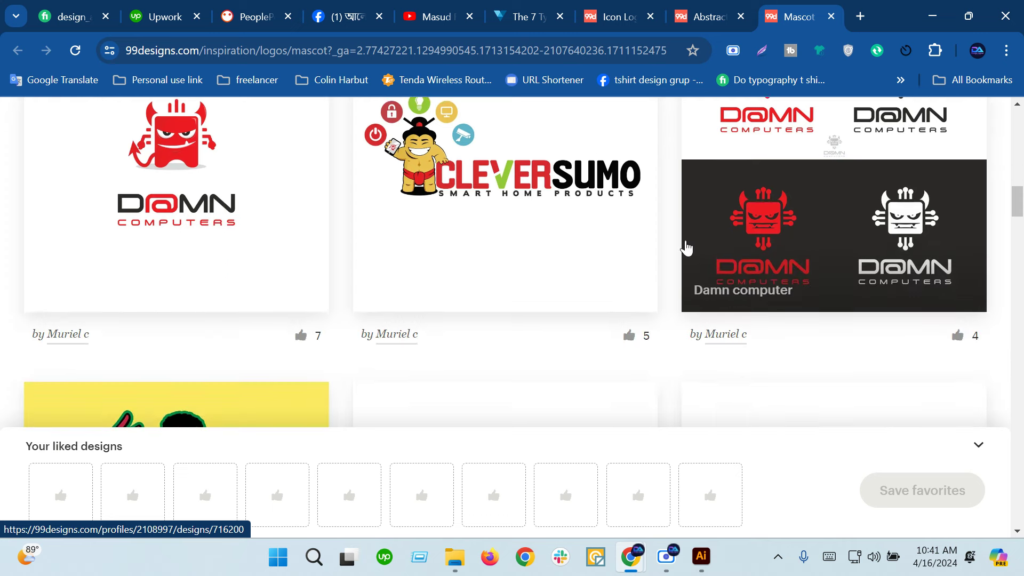
pyautogui.scroll(-4, 559, 331)
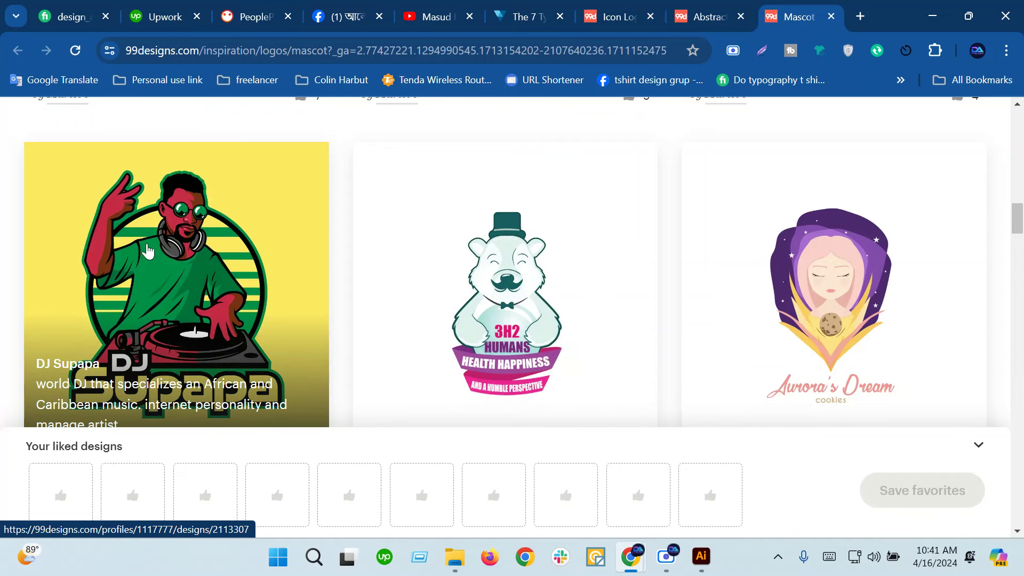
pyautogui.scroll(-6, 496, 319)
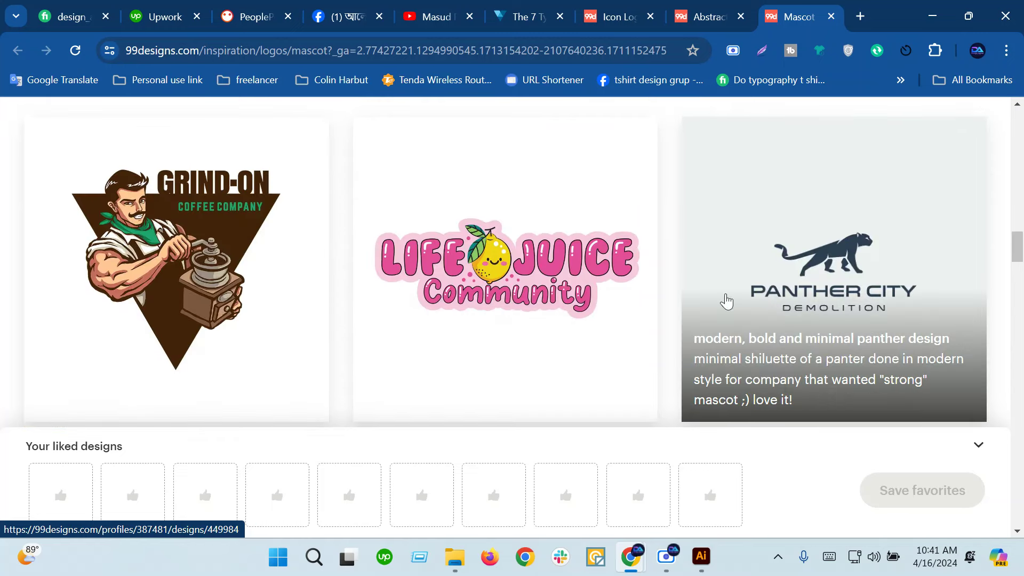
pyautogui.scroll(-6, 724, 299)
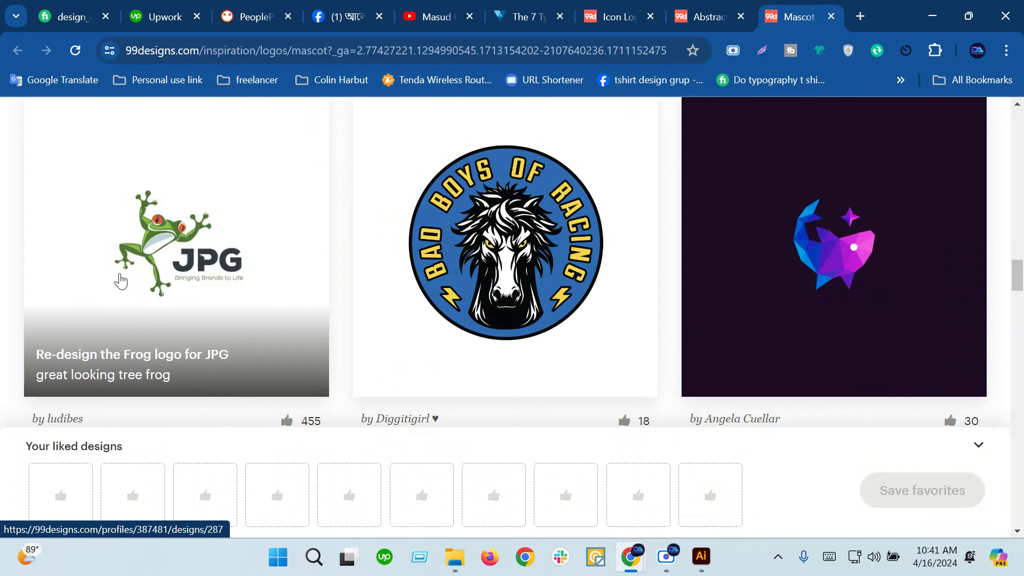
pyautogui.scroll(-3, 120, 280)
pyautogui.scroll(-3, 120, 280)
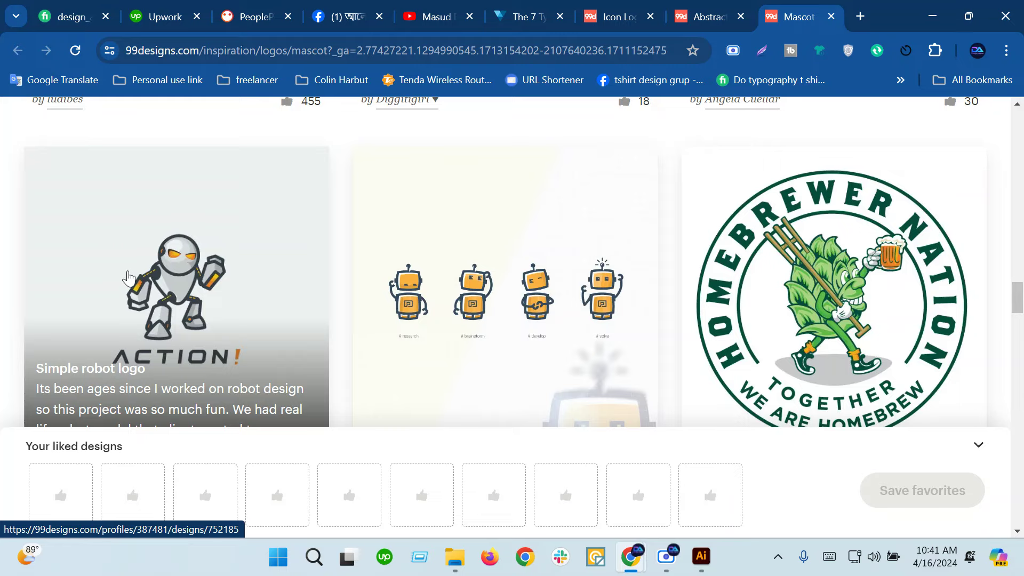
pyautogui.scroll(-8, 125, 277)
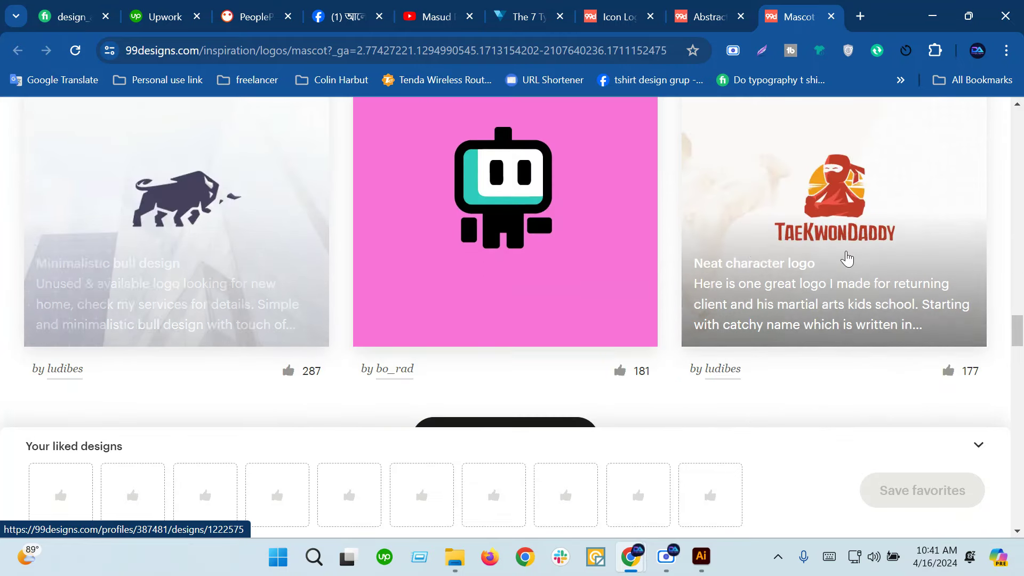
pyautogui.scroll(-4, 747, 256)
pyautogui.click(541, 216)
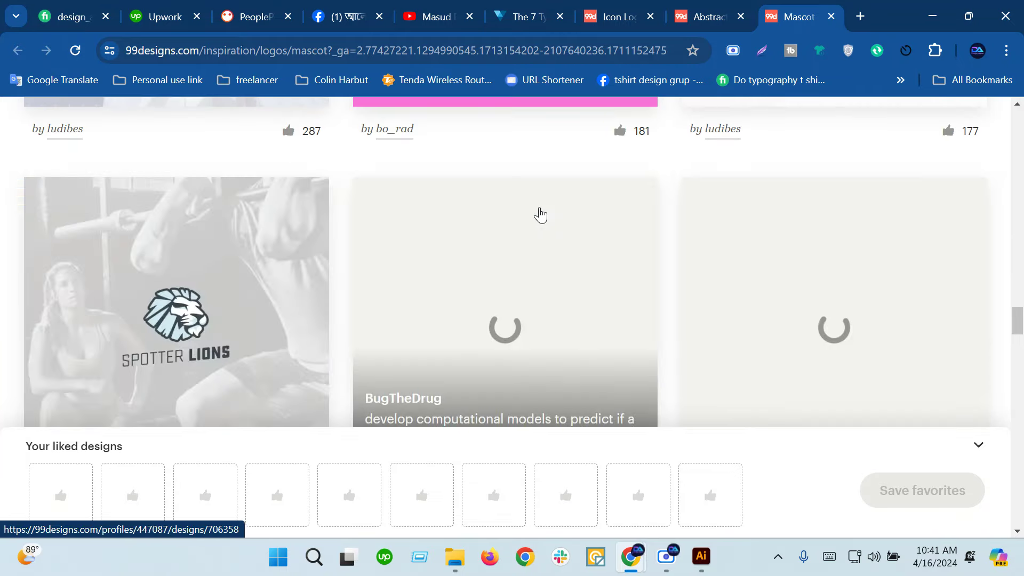
pyautogui.scroll(-2, 398, 216)
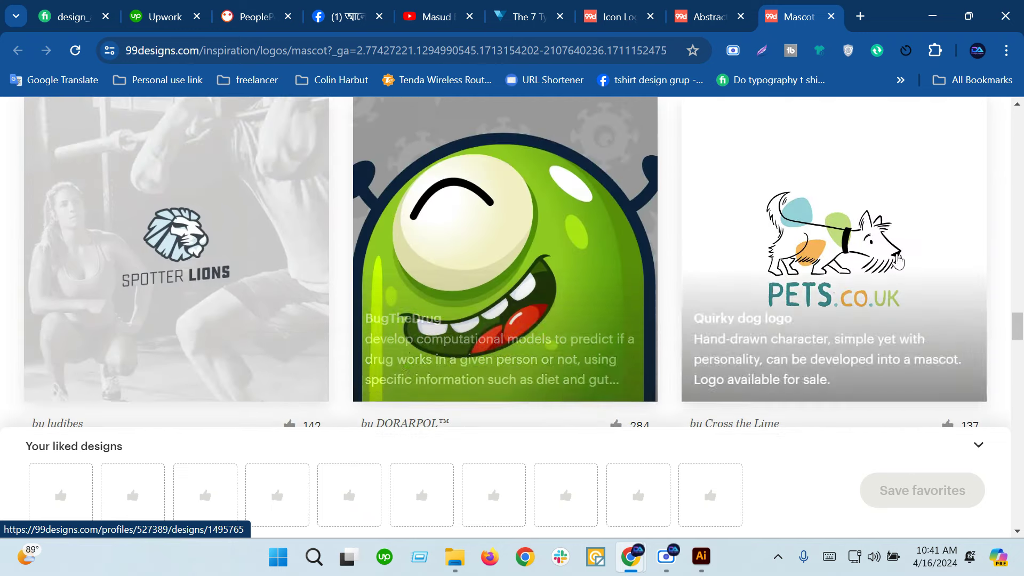
pyautogui.scroll(-5, 346, 267)
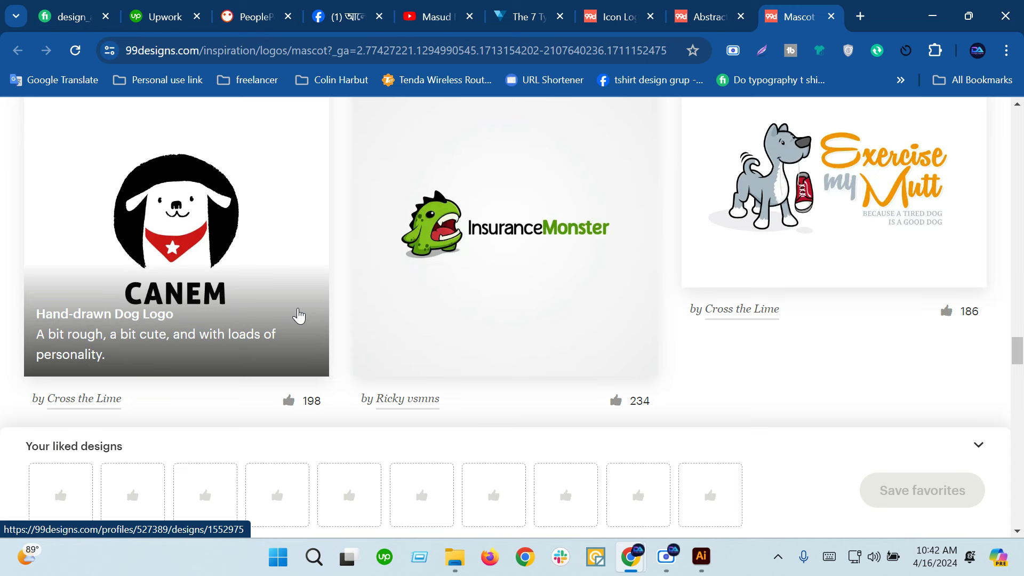
pyautogui.scroll(-2, 298, 316)
pyautogui.scroll(-4, 316, 331)
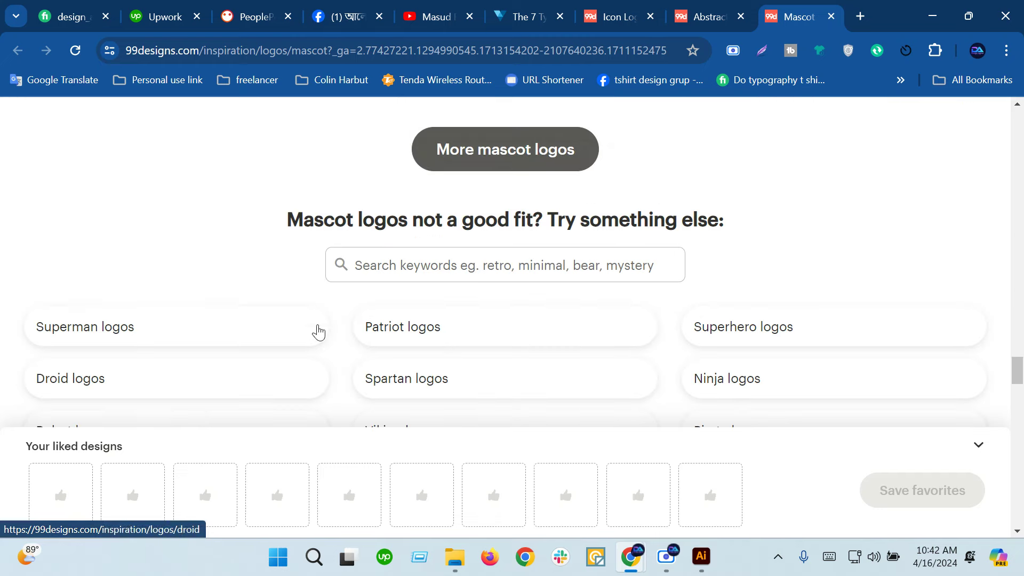
# Step: Load another batch of mascot logos and browse past Quiet Robot and Snow and Fox
pyautogui.click(506, 155)
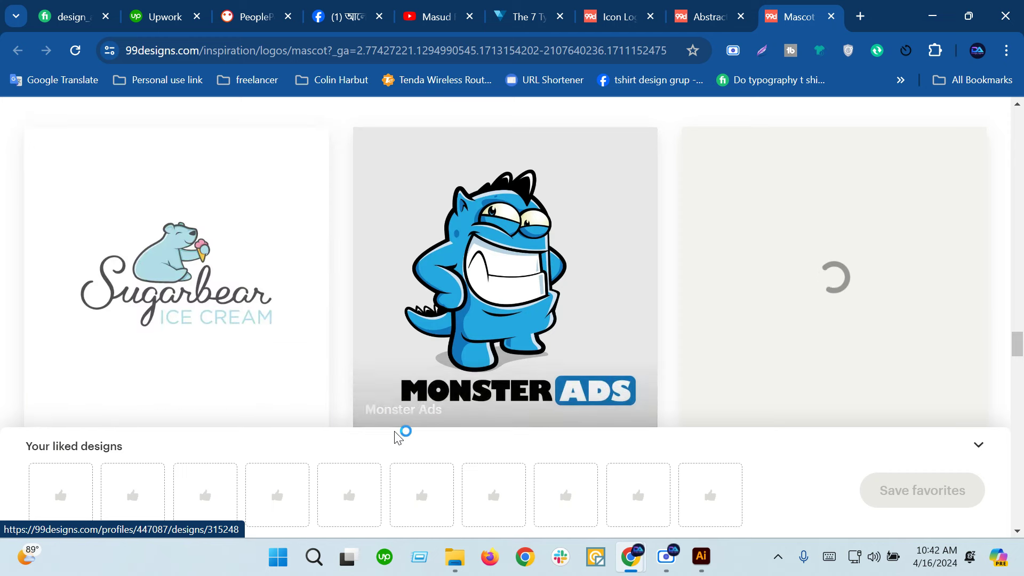
pyautogui.scroll(-3, 425, 398)
pyautogui.scroll(-3, 450, 377)
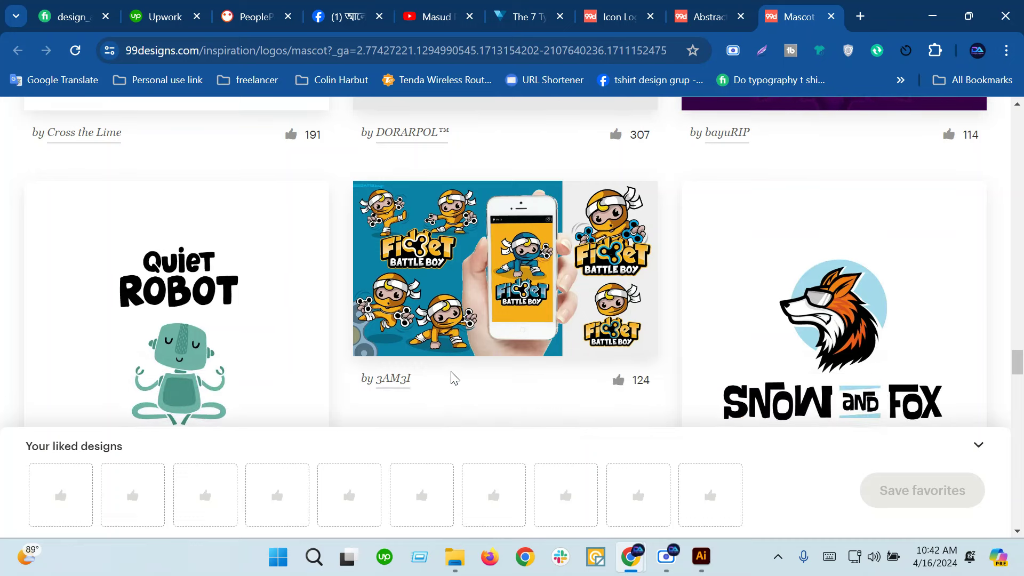
pyautogui.scroll(-3, 454, 377)
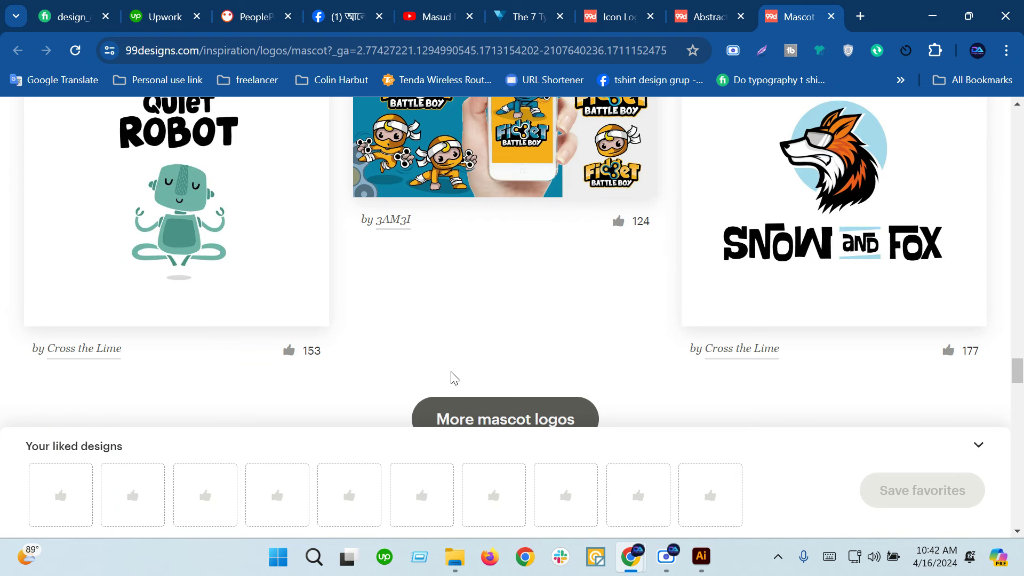
pyautogui.scroll(-6, 451, 377)
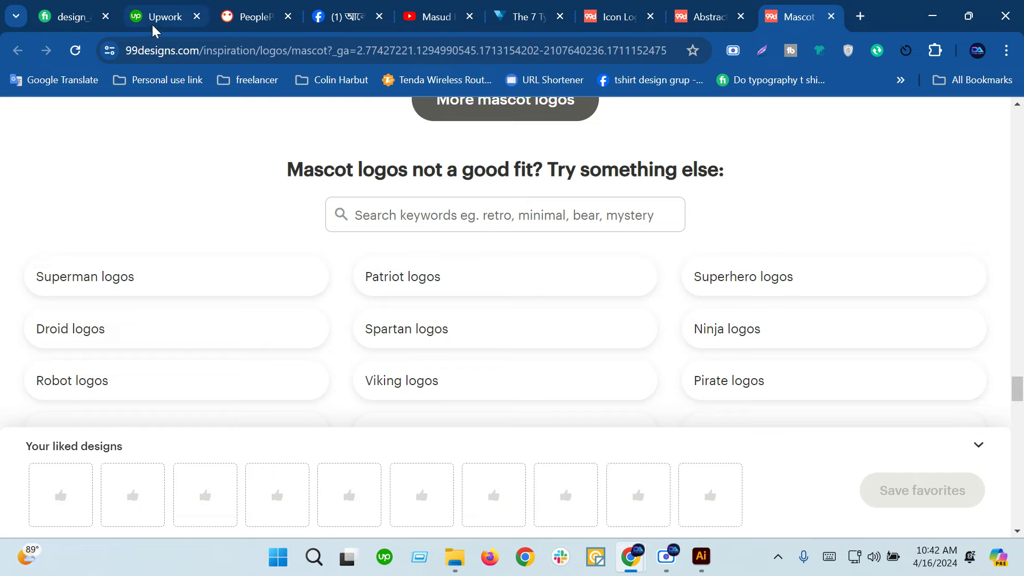
# Step: Go back to the VistaPrint types-of-logos article and scroll into the combination mark section
pyautogui.click(628, 18)
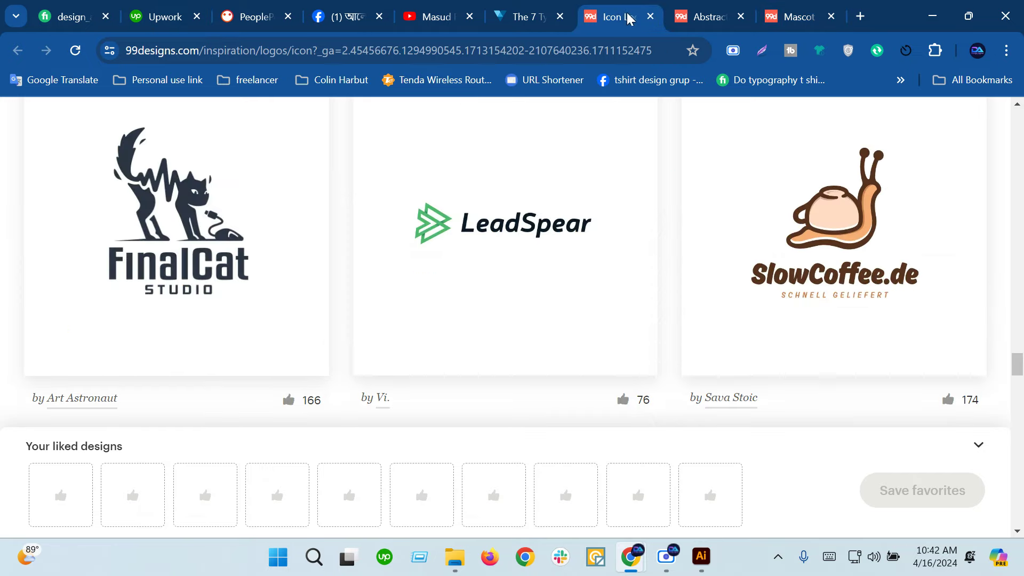
pyautogui.click(526, 15)
pyautogui.scroll(-5, 403, 323)
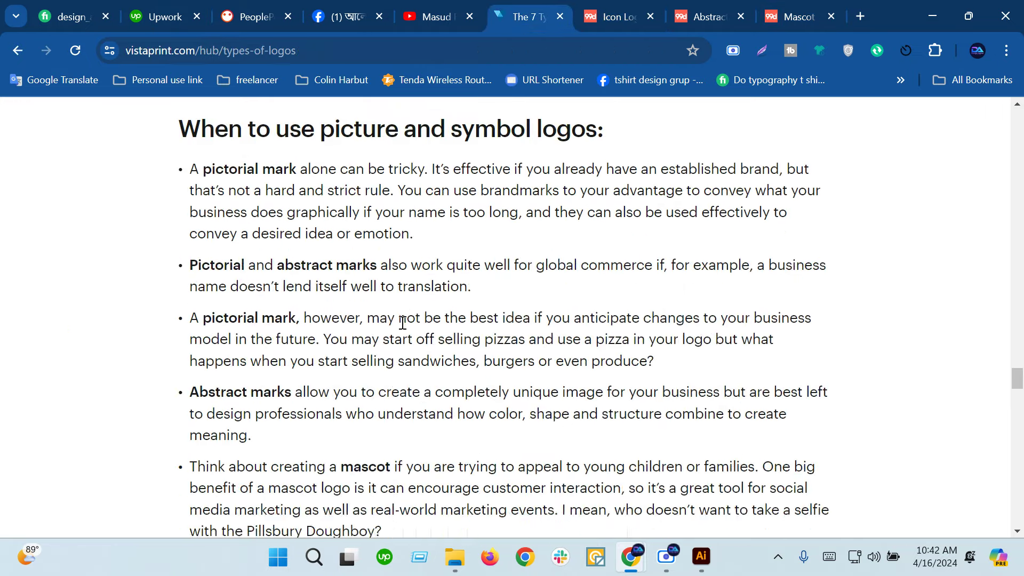
pyautogui.scroll(-8, 403, 322)
pyautogui.scroll(-2, 482, 262)
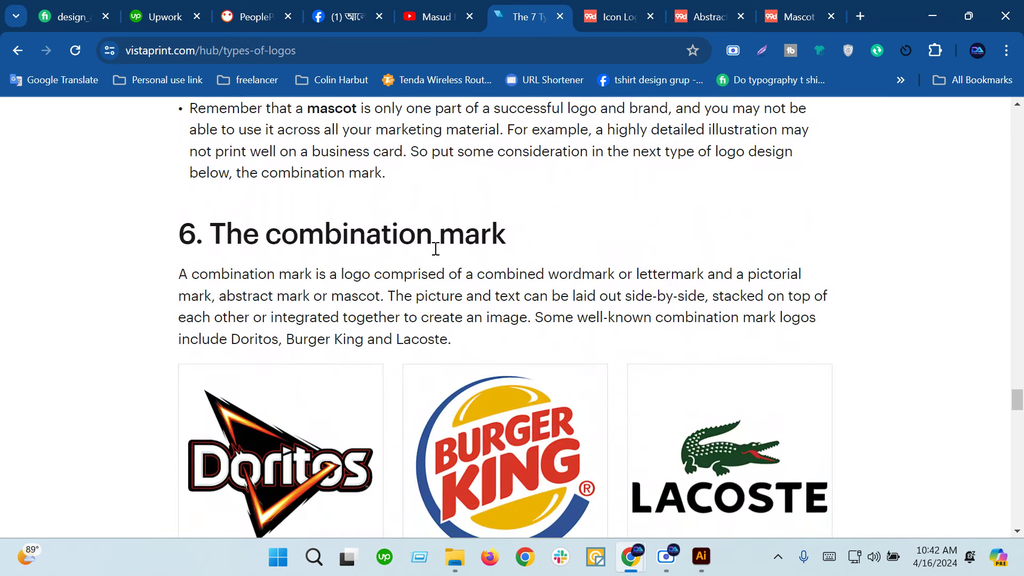
pyautogui.scroll(-2, 395, 381)
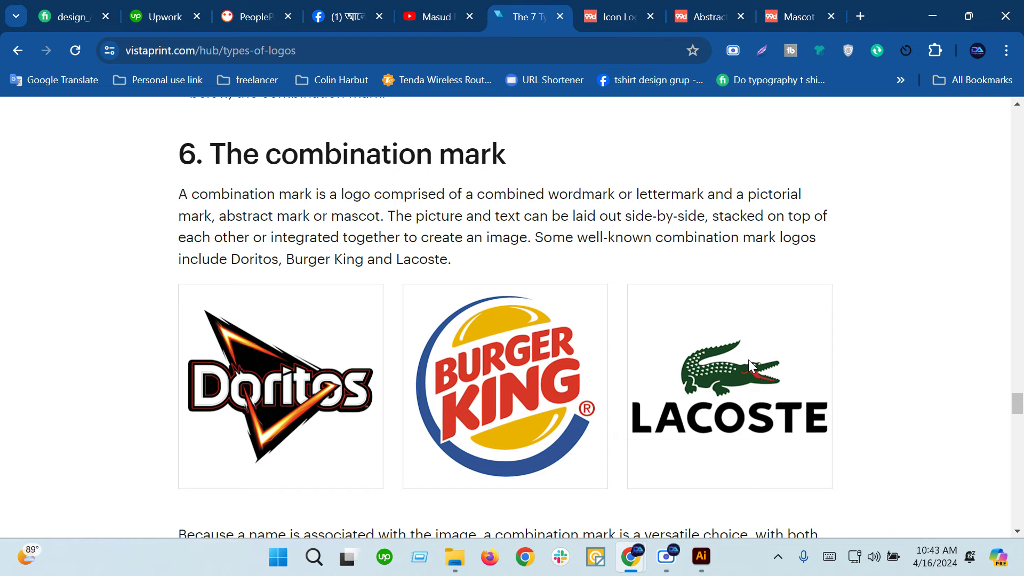
pyautogui.scroll(-5, 747, 359)
pyautogui.scroll(-3, 491, 294)
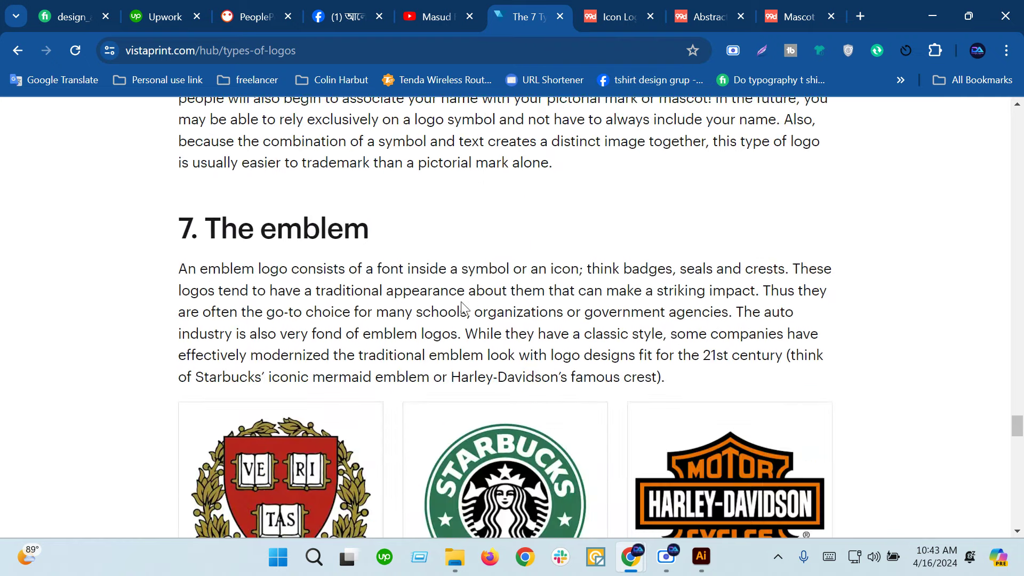
# Step: Read on to '7. The emblem' with Harvard, Starbucks and Harley-Davidson examples
pyautogui.scroll(4, 491, 320)
pyautogui.scroll(5, 491, 347)
pyautogui.scroll(-4, 491, 373)
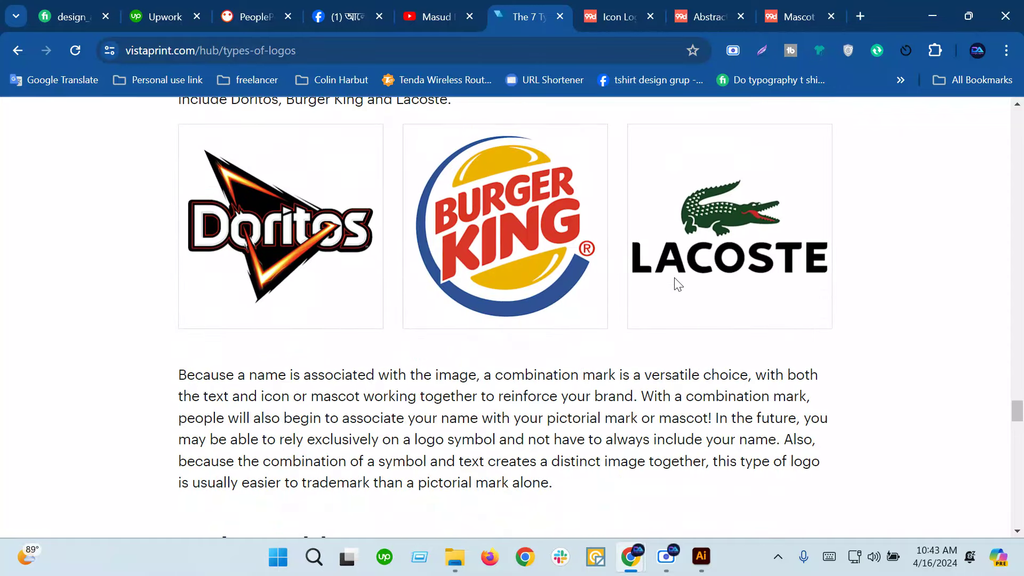
pyautogui.scroll(5, 373, 397)
pyautogui.scroll(-3, 397, 387)
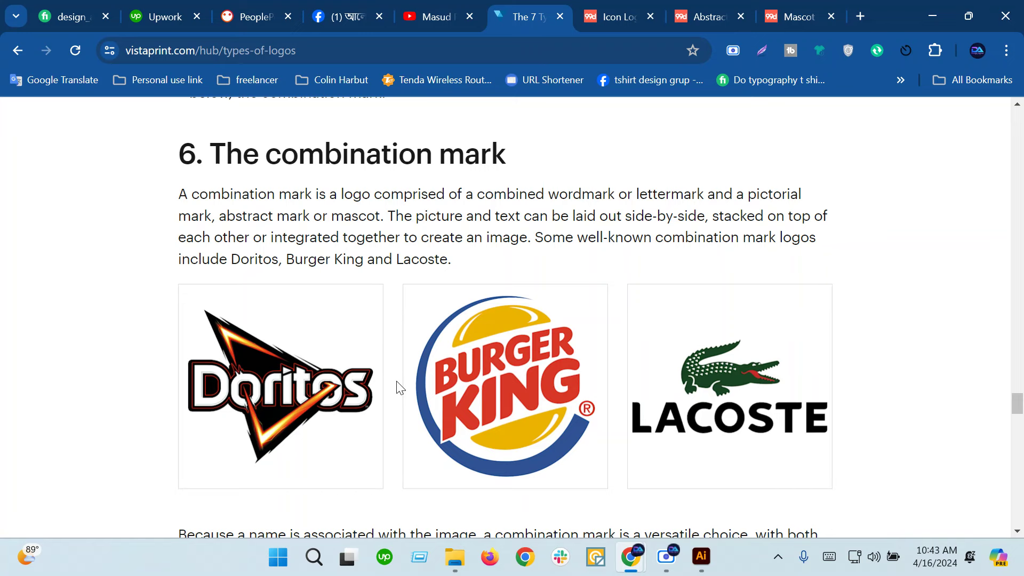
pyautogui.scroll(-2, 320, 330)
pyautogui.scroll(-5, 320, 344)
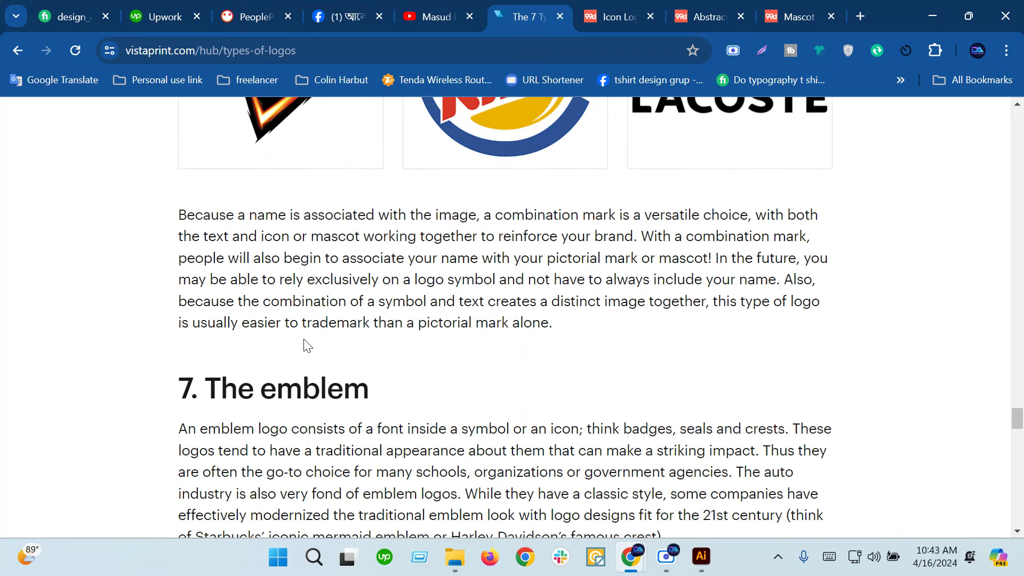
pyautogui.scroll(-2, 299, 344)
pyautogui.scroll(-1, 295, 341)
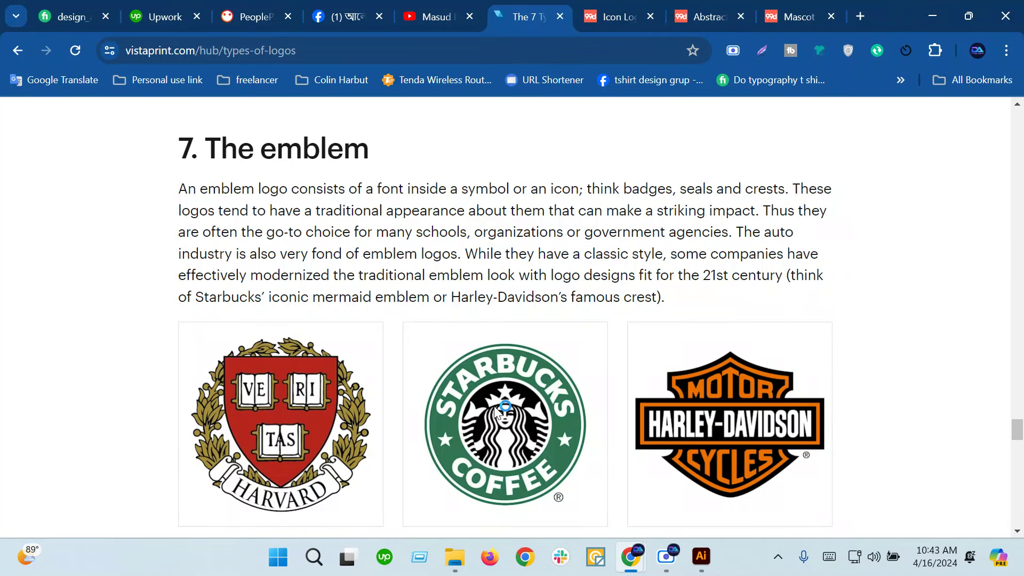
# Step: Read the emblem guidance and follow the '>> Check out some fantastic emblem logos' link
pyautogui.scroll(-1, 501, 424)
pyautogui.scroll(-1, 504, 424)
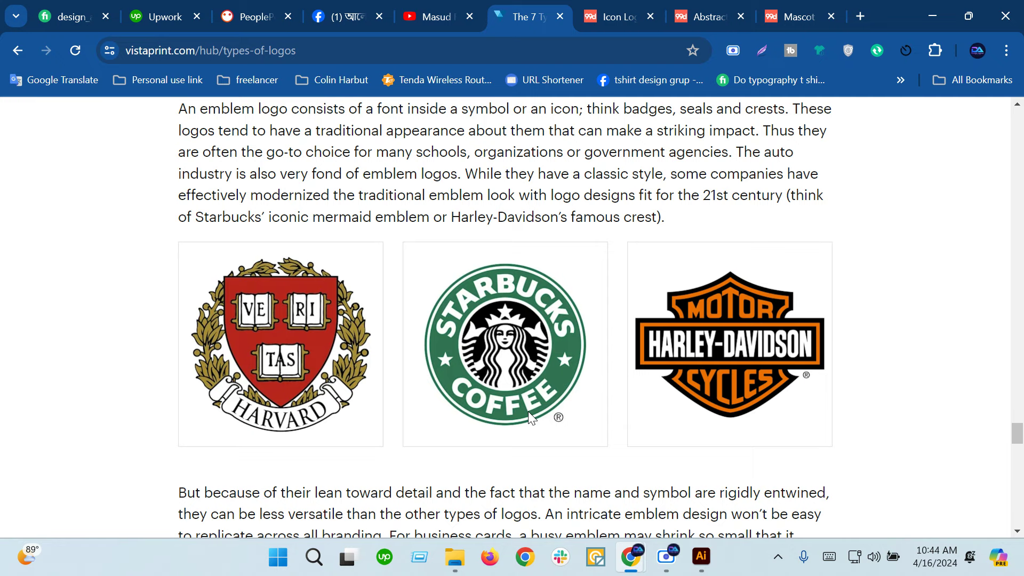
pyautogui.scroll(2, 510, 412)
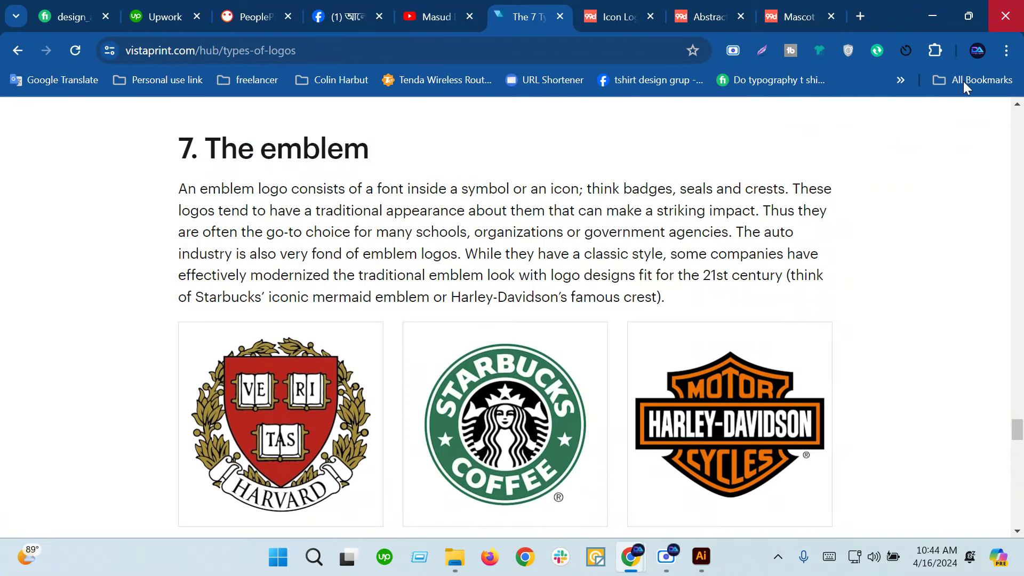
pyautogui.scroll(-5, 938, 124)
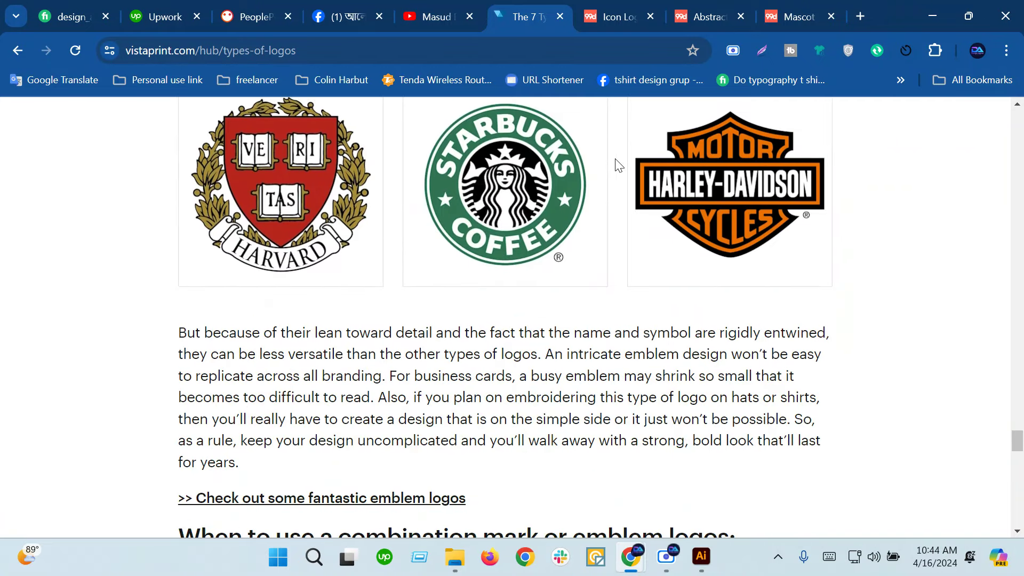
pyautogui.scroll(-3, 305, 210)
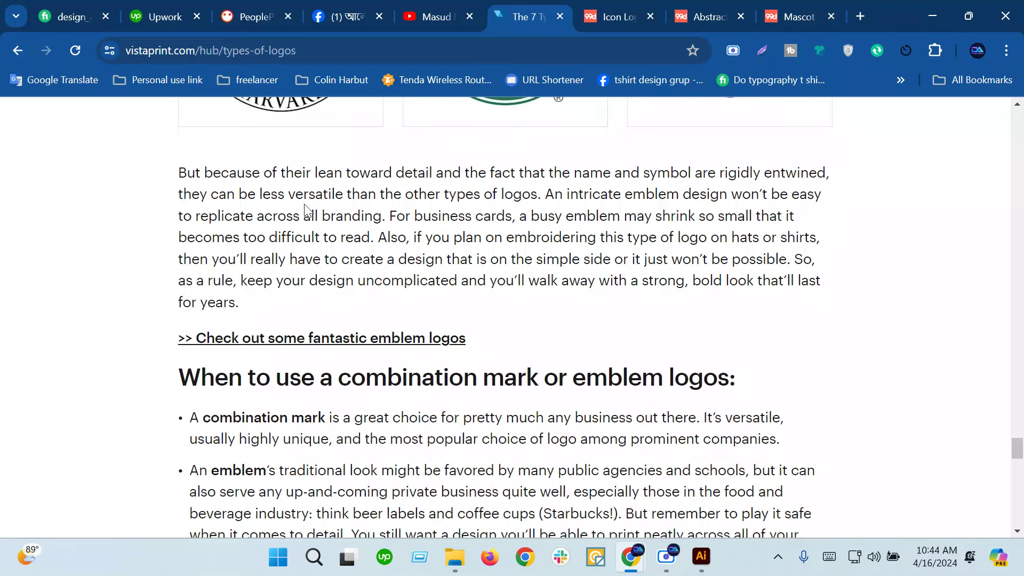
pyautogui.click(345, 341)
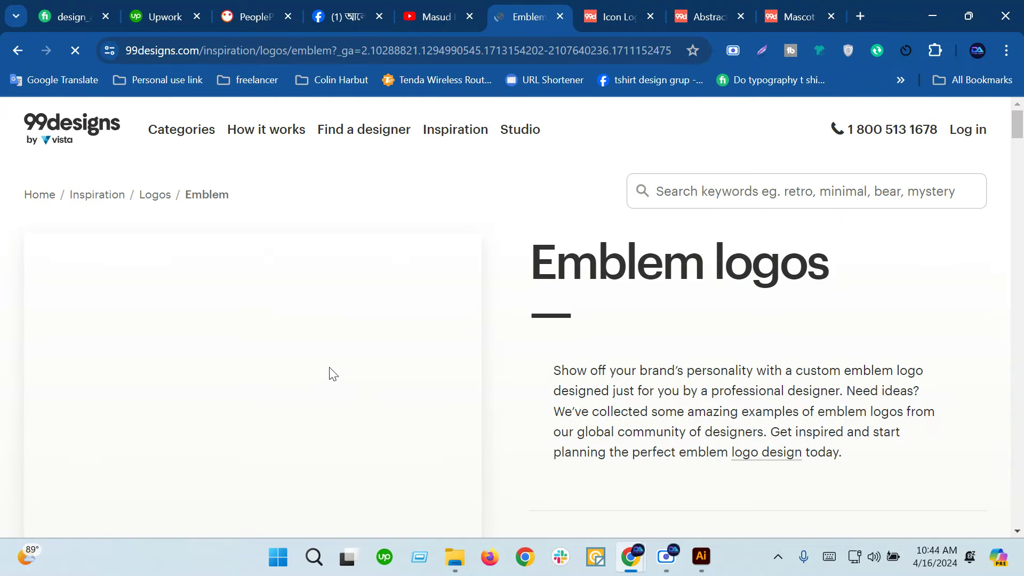
# Step: Scroll through the 99designs Emblem logos inspiration grid
pyautogui.scroll(-4, 331, 373)
pyautogui.scroll(-5, 330, 373)
pyautogui.scroll(-3, 331, 373)
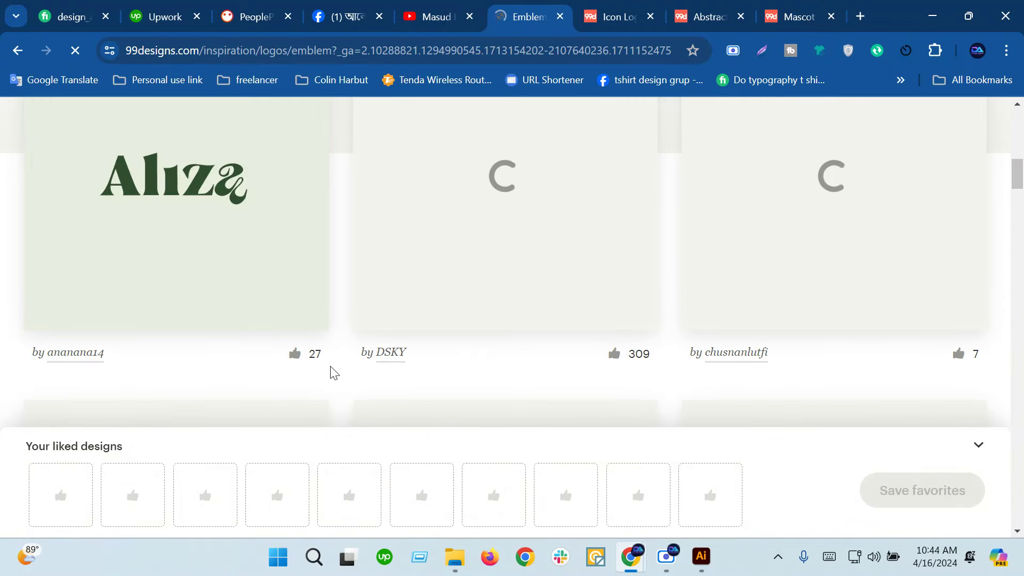
pyautogui.scroll(3, 331, 372)
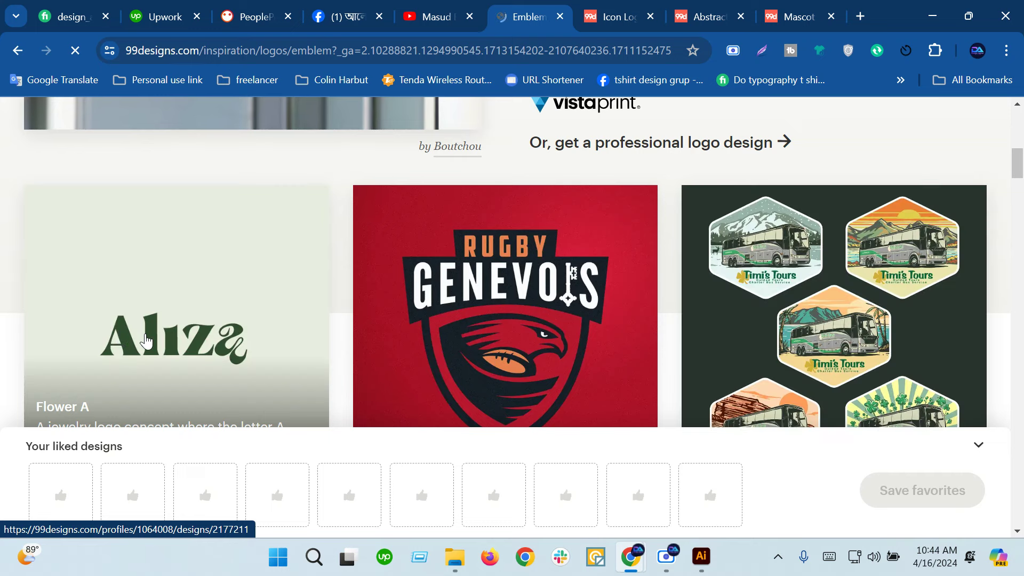
pyautogui.scroll(-5, 137, 336)
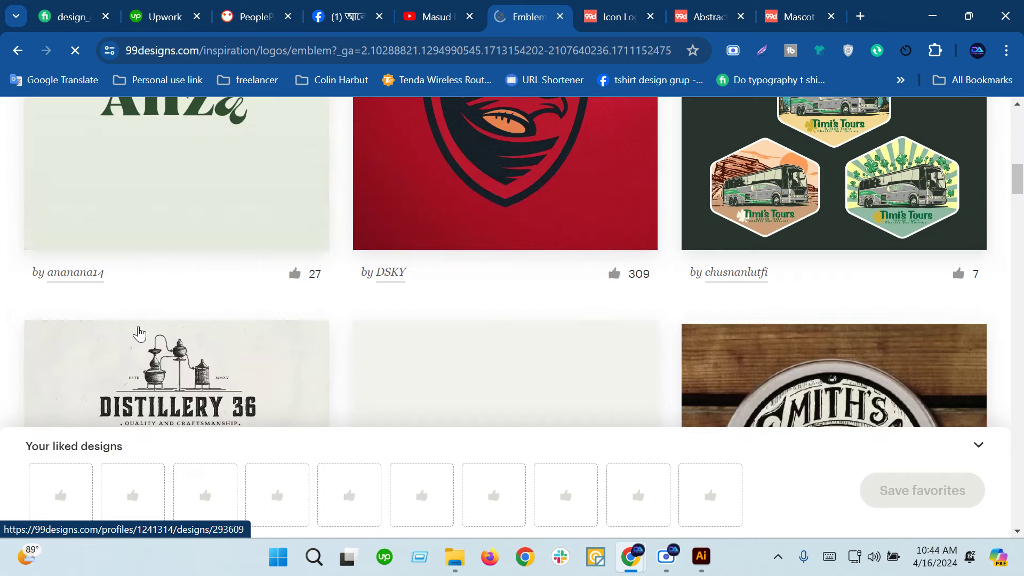
pyautogui.scroll(-5, 138, 336)
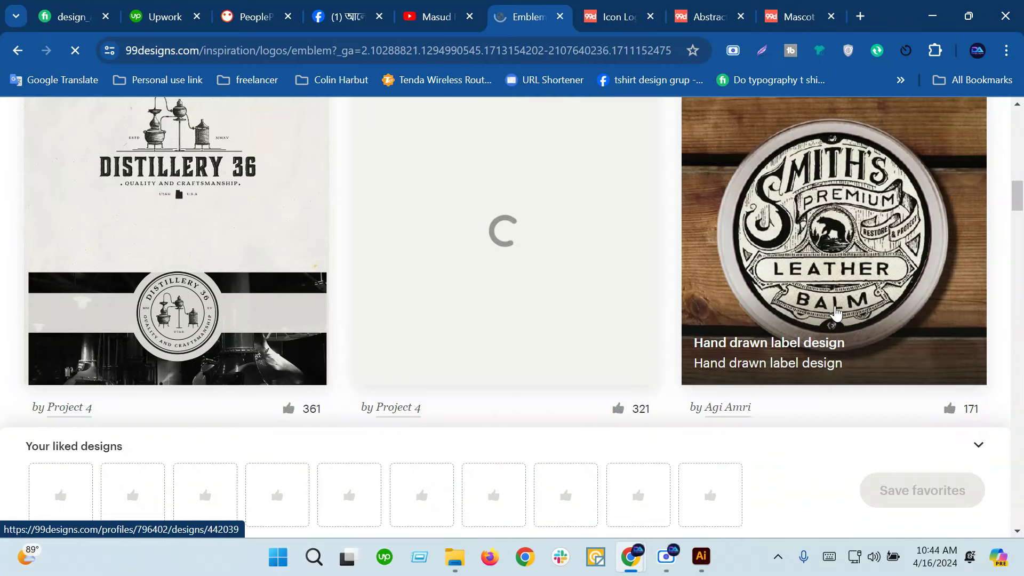
pyautogui.scroll(-3, 760, 304)
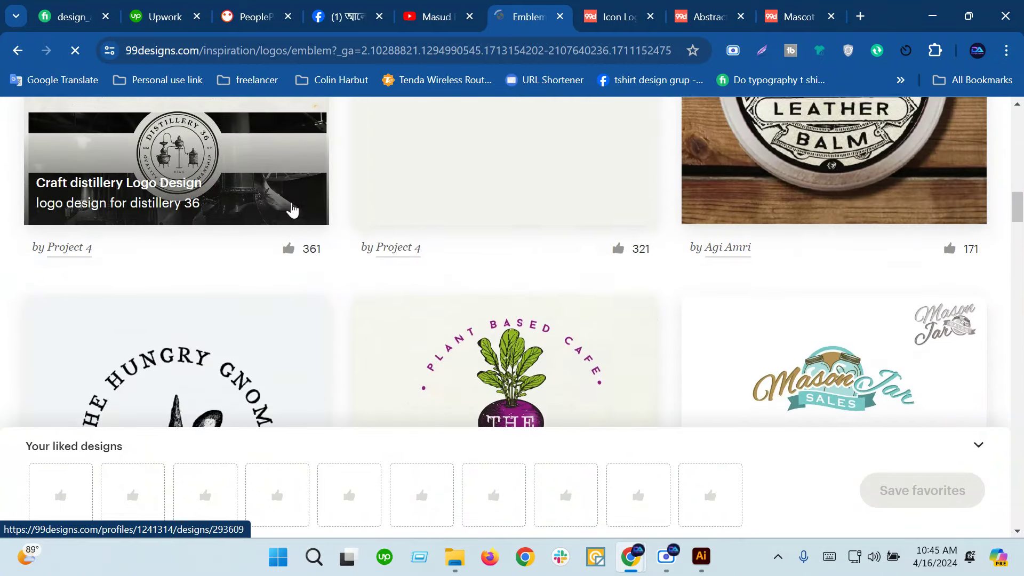
pyautogui.scroll(-4, 286, 210)
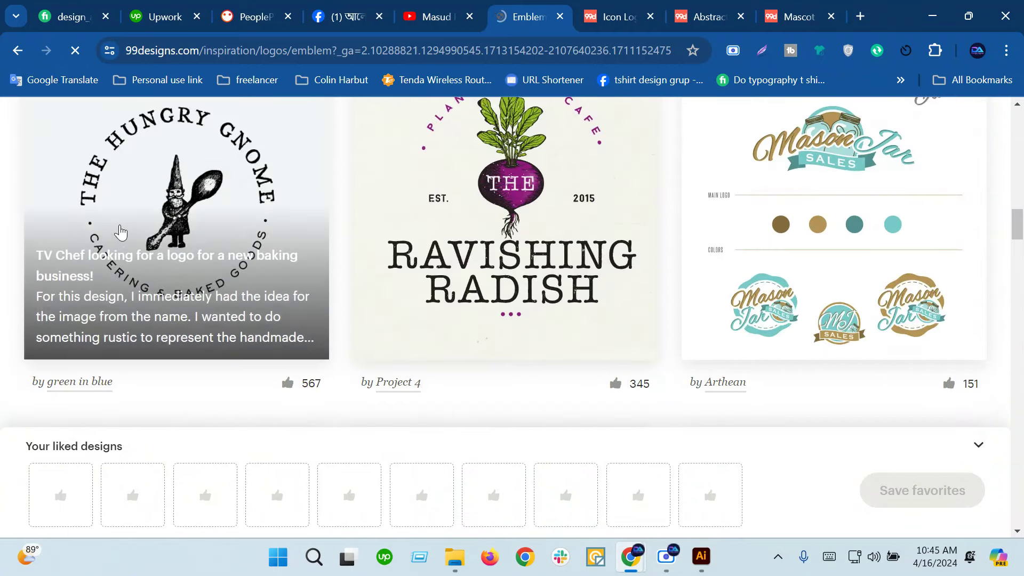
pyautogui.scroll(-4, 126, 331)
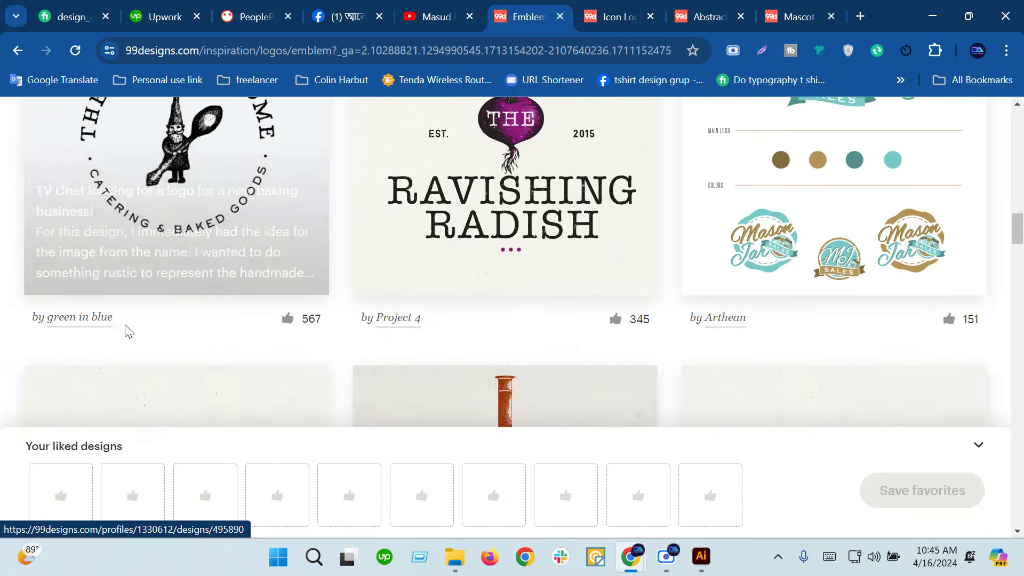
pyautogui.scroll(-2, 667, 372)
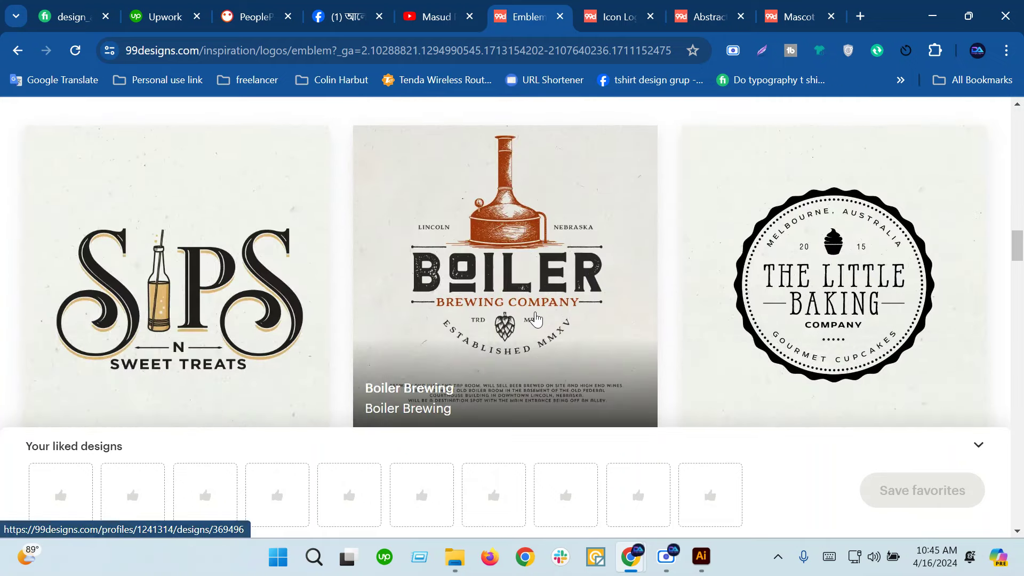
pyautogui.scroll(-6, 215, 346)
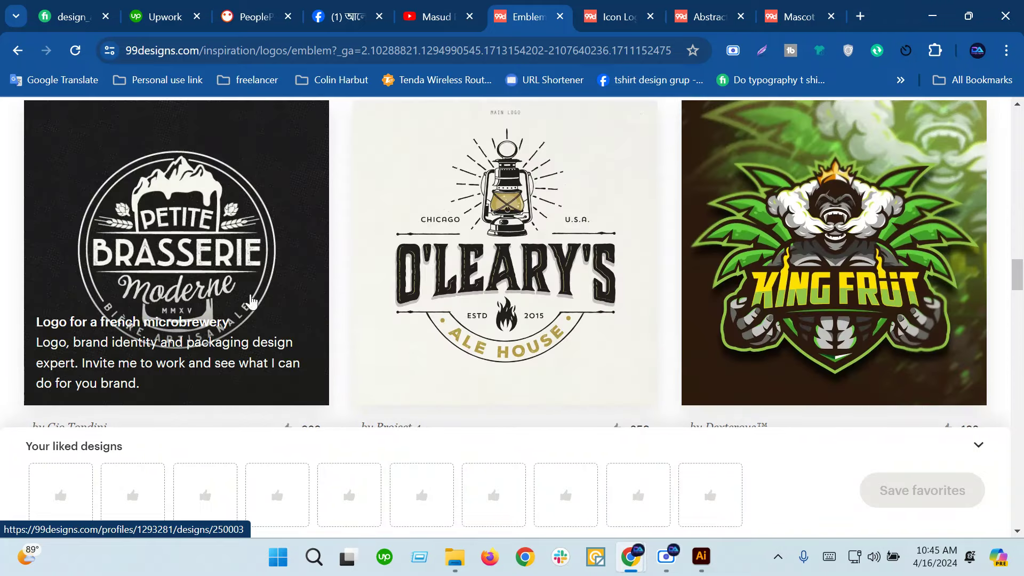
pyautogui.scroll(-5, 126, 250)
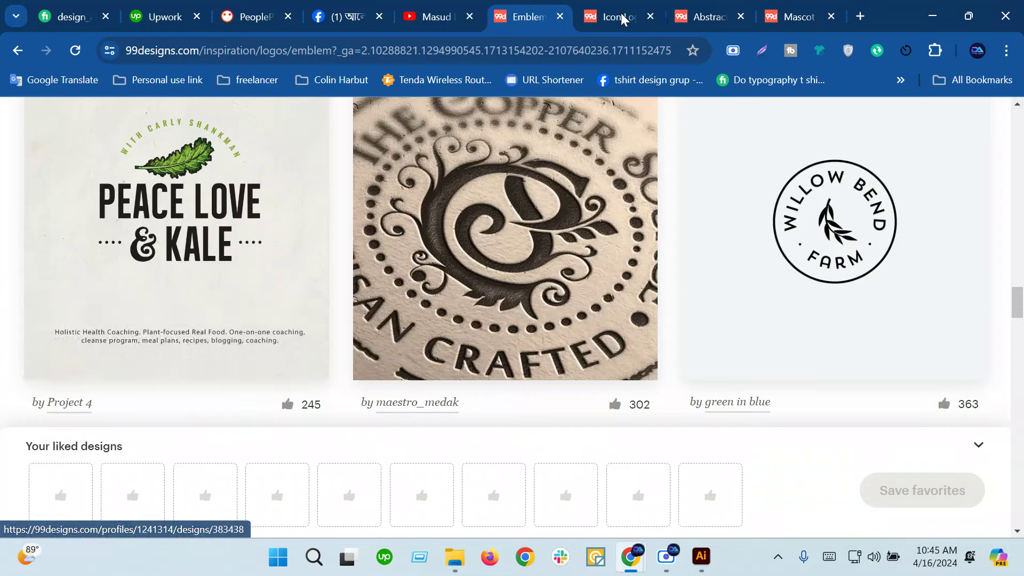
# Step: Return from the emblem gallery to the VistaPrint article at section 7, The emblem
pyautogui.click(452, 9)
pyautogui.click(532, 6)
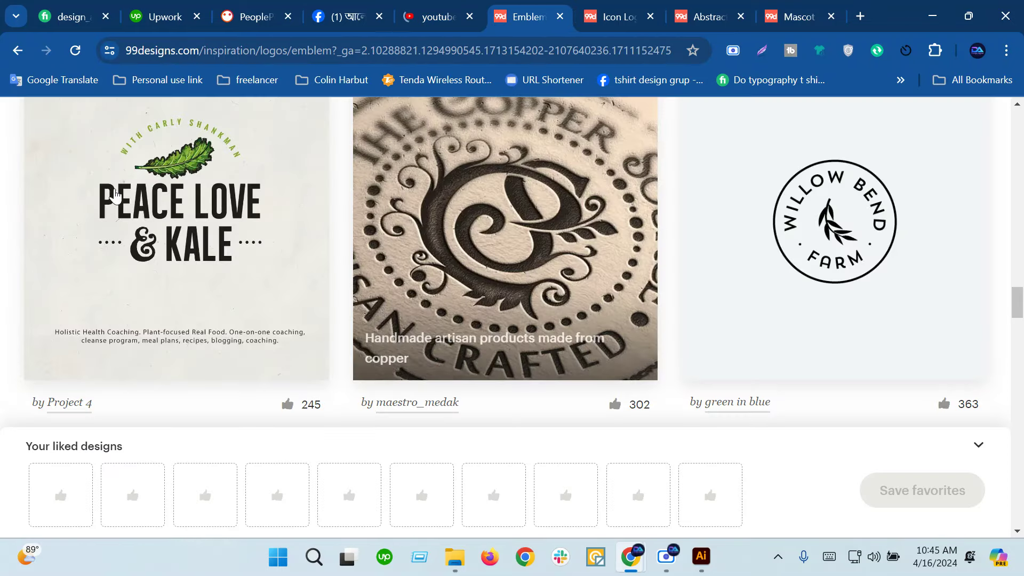
pyautogui.click(18, 50)
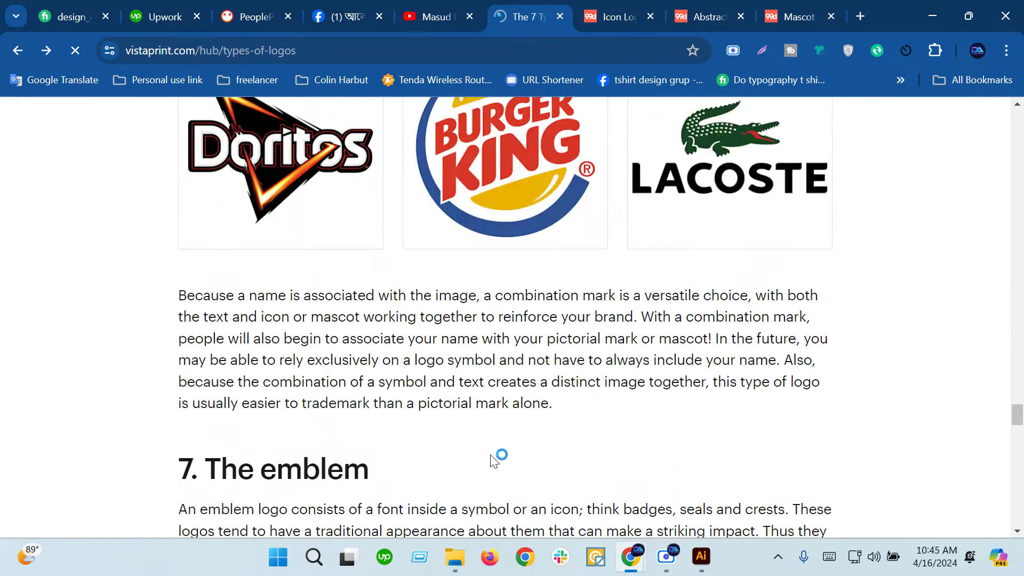
# Step: Scroll the VistaPrint article back up to its list of seven logo types
pyautogui.scroll(4, 494, 461)
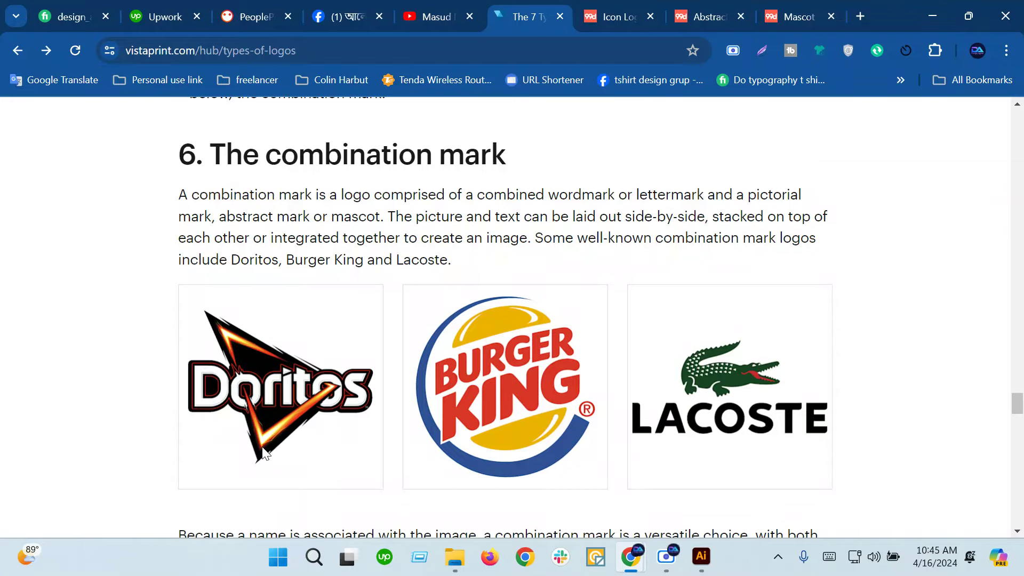
pyautogui.scroll(5, 261, 448)
pyautogui.scroll(4, 256, 442)
pyautogui.scroll(-5, 224, 425)
pyautogui.scroll(7, 224, 421)
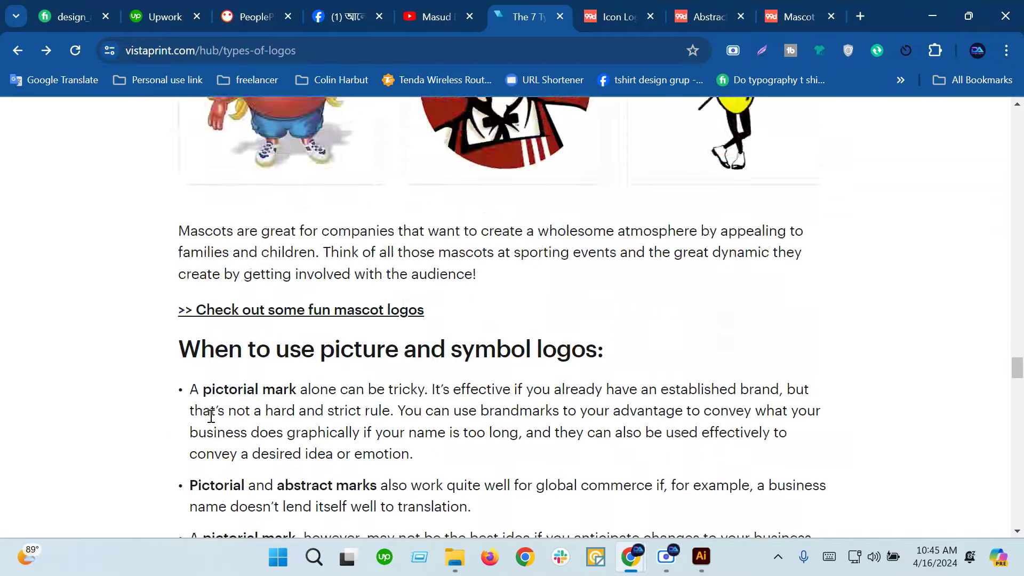
pyautogui.scroll(8, 213, 415)
pyautogui.scroll(8, 219, 414)
pyautogui.scroll(4, 223, 415)
pyautogui.scroll(7, 223, 415)
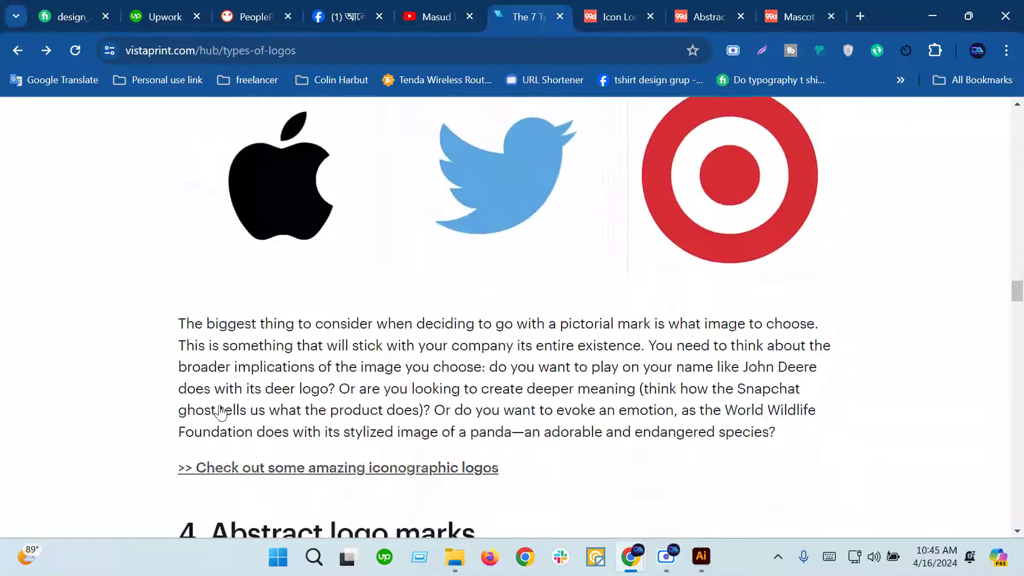
pyautogui.scroll(5, 222, 417)
pyautogui.scroll(4, 222, 419)
pyautogui.scroll(9, 224, 422)
pyautogui.scroll(4, 223, 421)
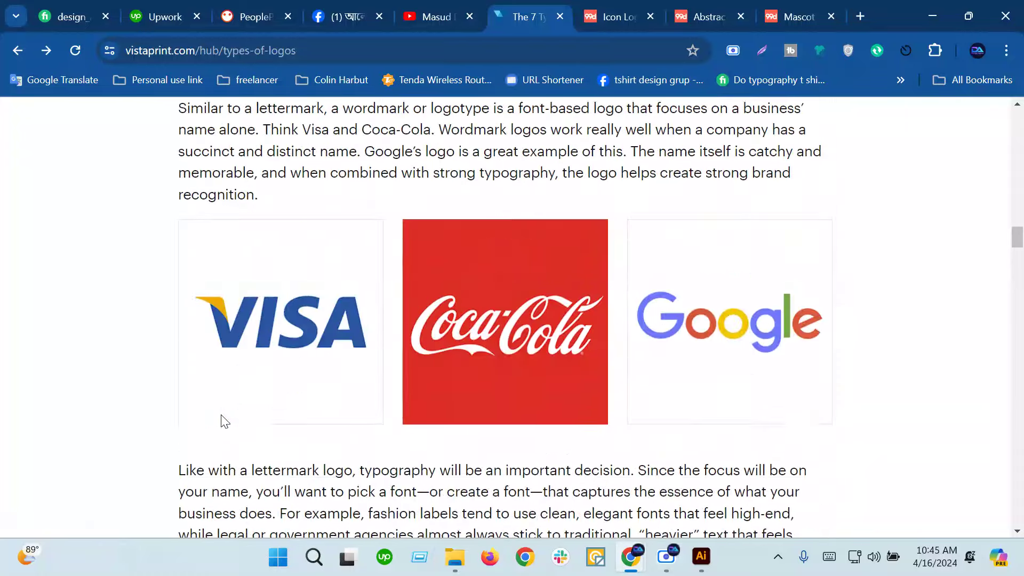
pyautogui.scroll(6, 223, 421)
pyautogui.scroll(4, 222, 422)
pyautogui.scroll(5, 223, 421)
pyautogui.scroll(6, 222, 424)
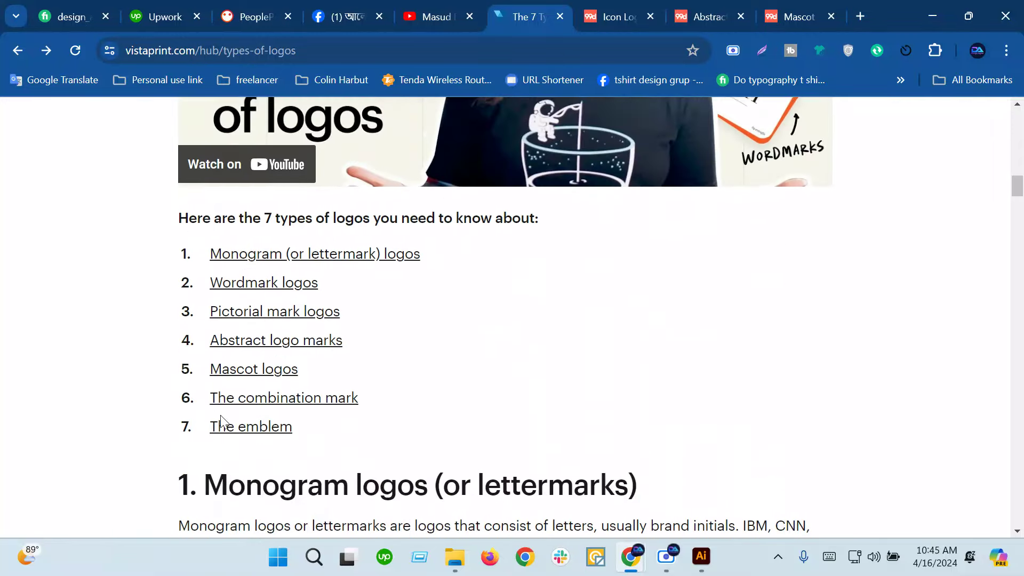
pyautogui.scroll(2, 216, 427)
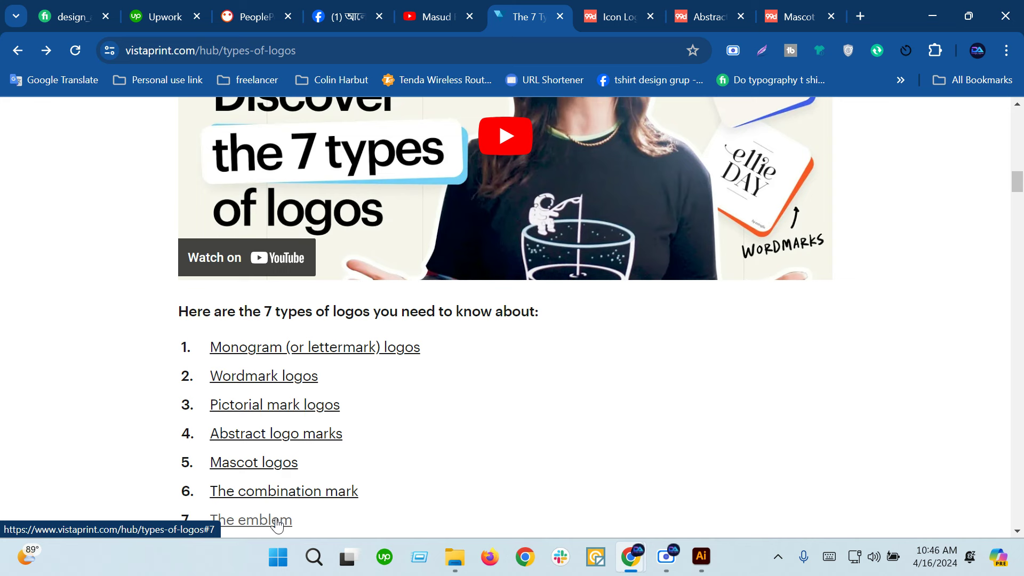
pyautogui.scroll(-1, 288, 512)
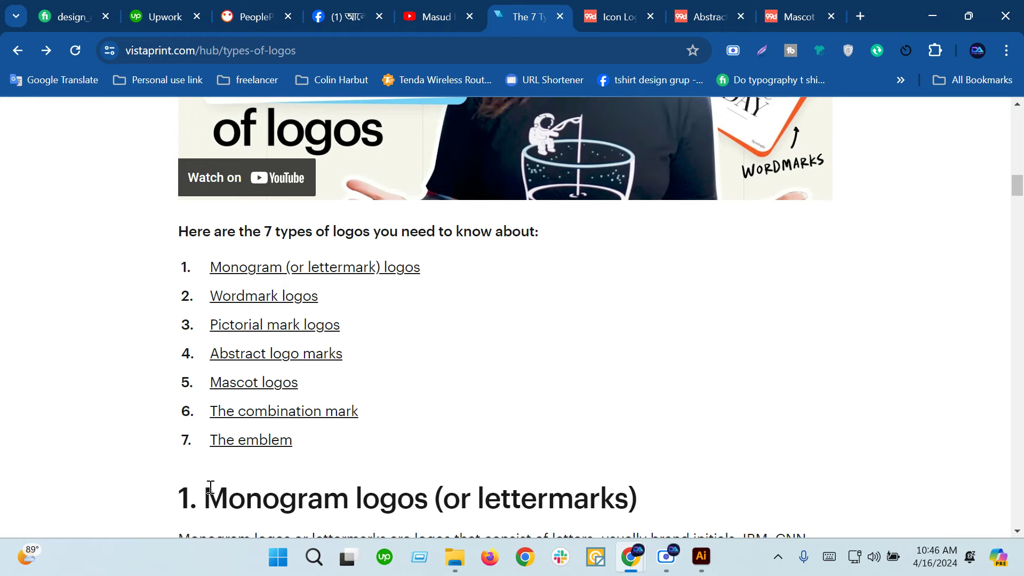
pyautogui.scroll(3, 210, 487)
# Step: Glance at the Upwork and Fiverr tabs, then open a new blank browser tab
pyautogui.click(158, 13)
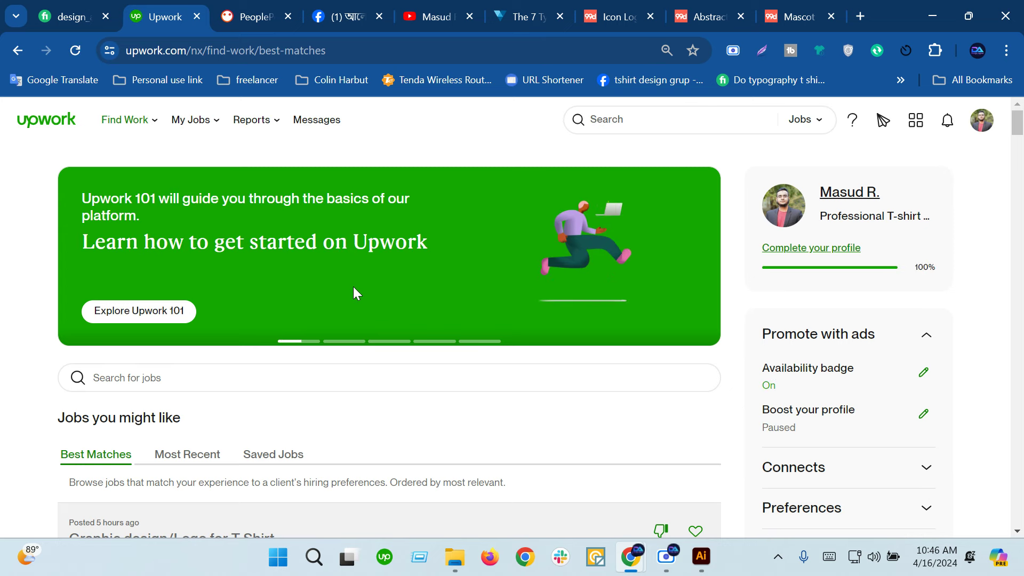
pyautogui.click(54, 12)
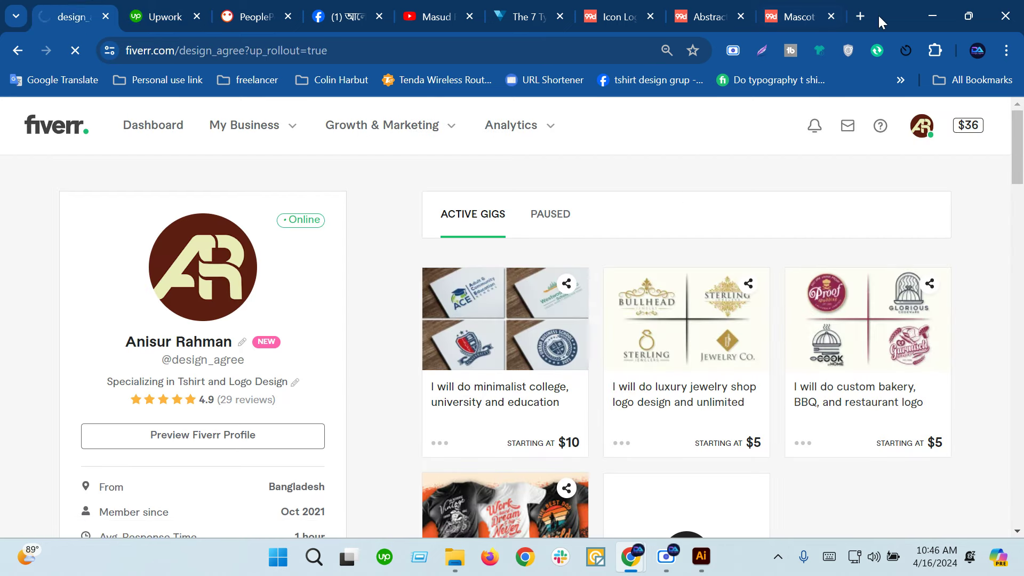
pyautogui.click(859, 15)
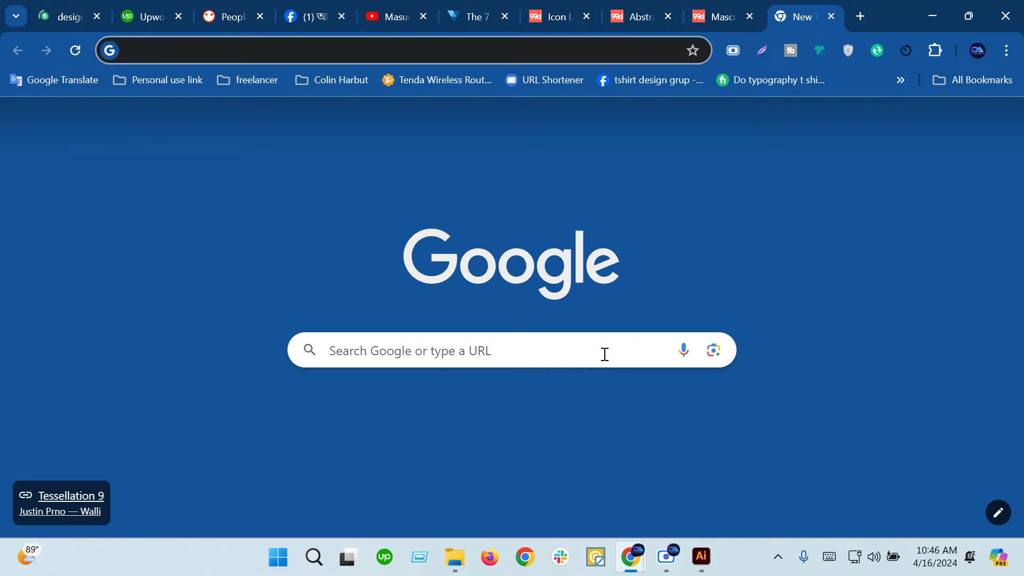
# Step: Search Google for 'logo design' and apply the Ideas filter to browse logo design ideas
pyautogui.click(604, 352)
pyautogui.write('logo ')
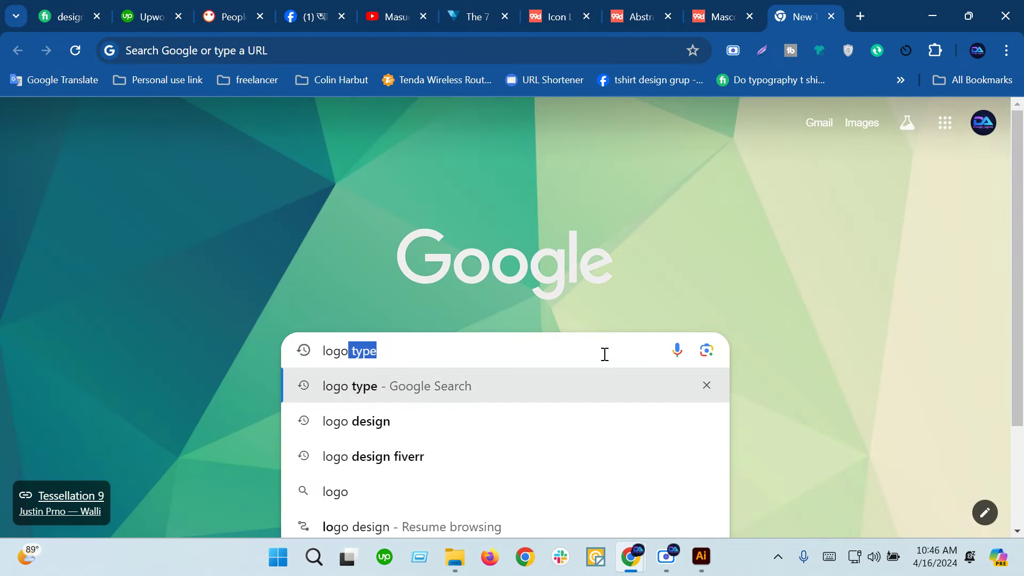
pyautogui.write('des')
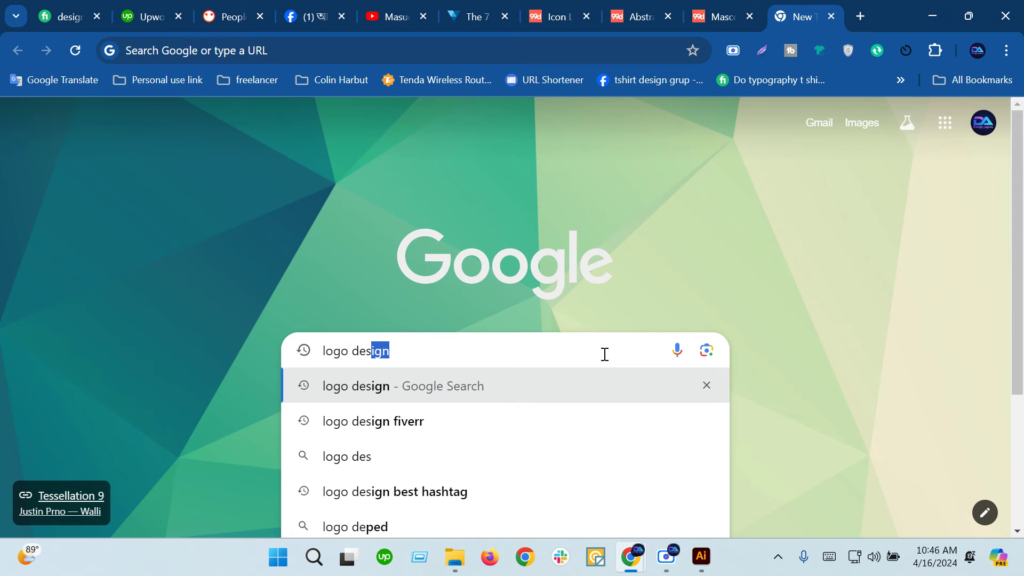
pyautogui.write('ign')
pyautogui.press('Return')
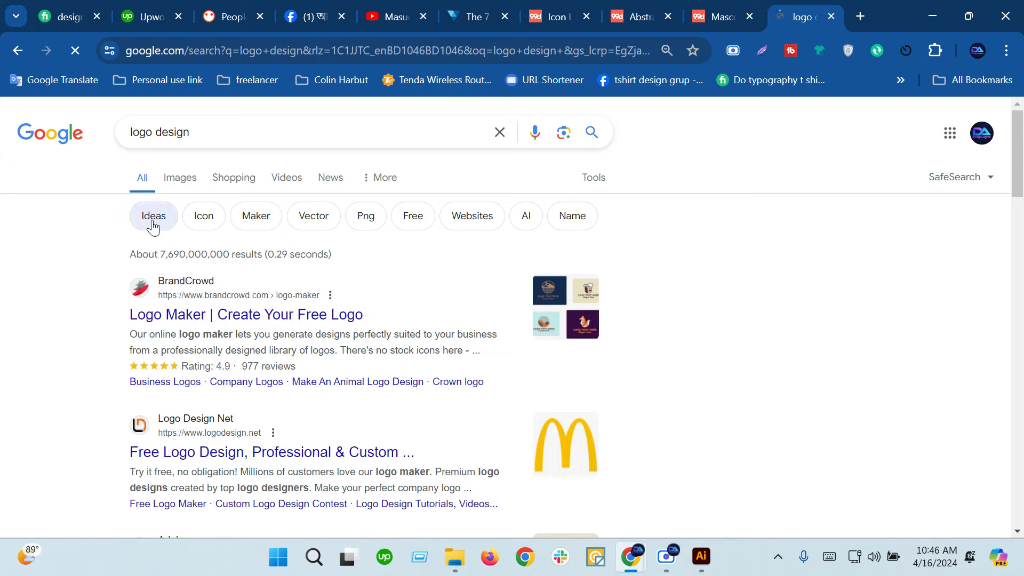
pyautogui.click(152, 220)
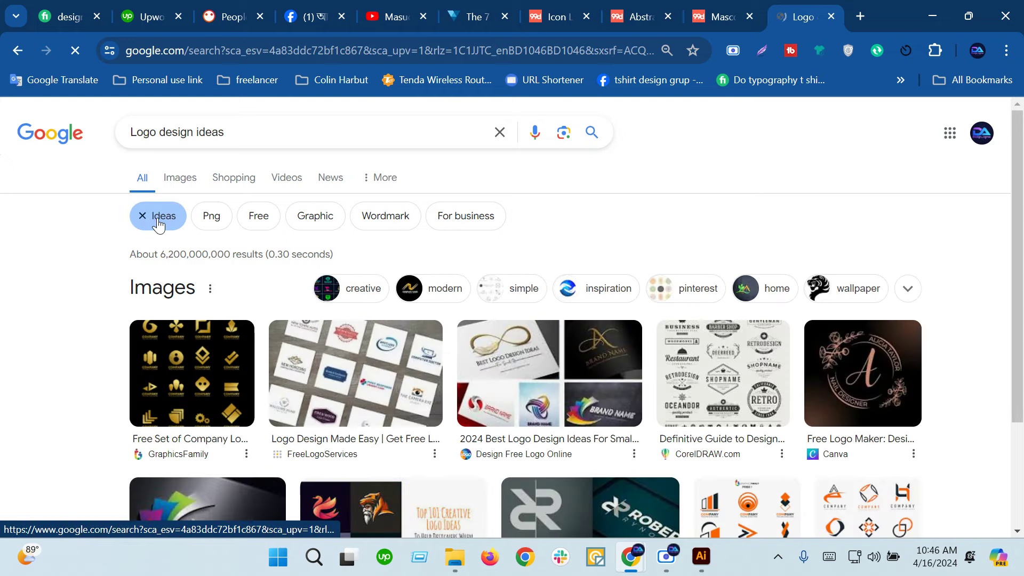
pyautogui.scroll(-3, 179, 358)
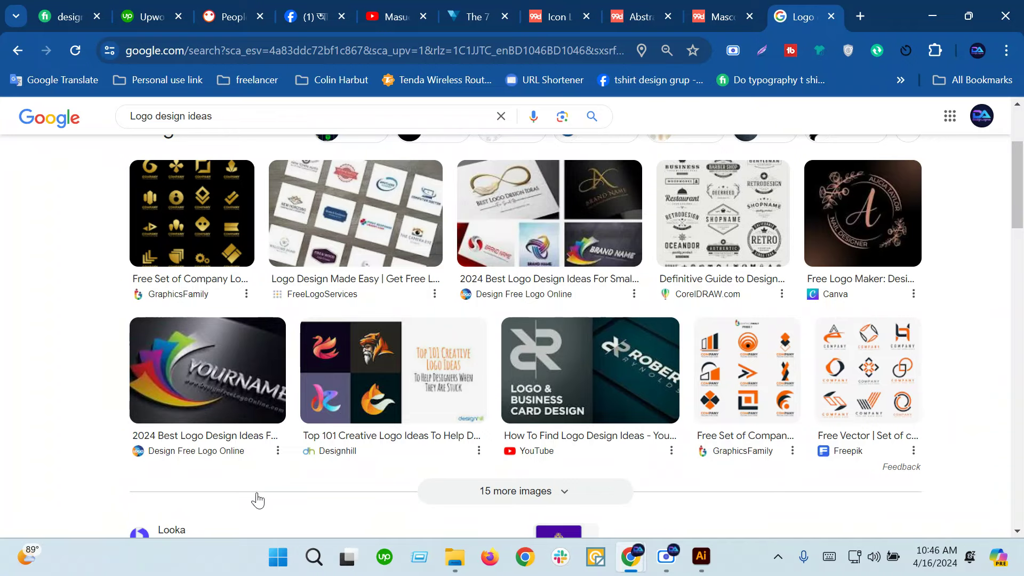
pyautogui.scroll(3, 216, 320)
pyautogui.scroll(-7, 221, 366)
pyautogui.scroll(-8, 210, 393)
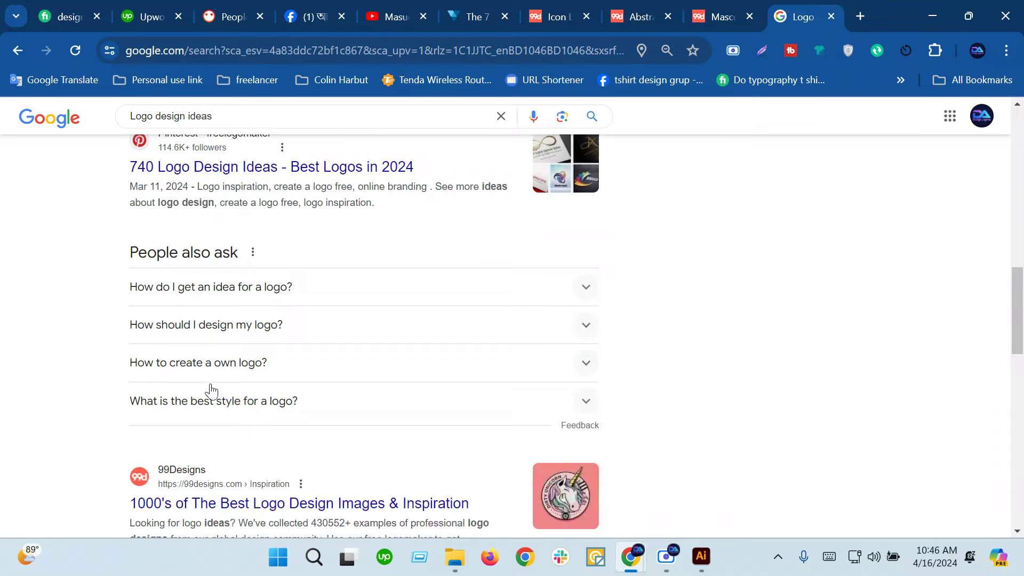
pyautogui.scroll(8, 219, 366)
pyautogui.scroll(7, 207, 379)
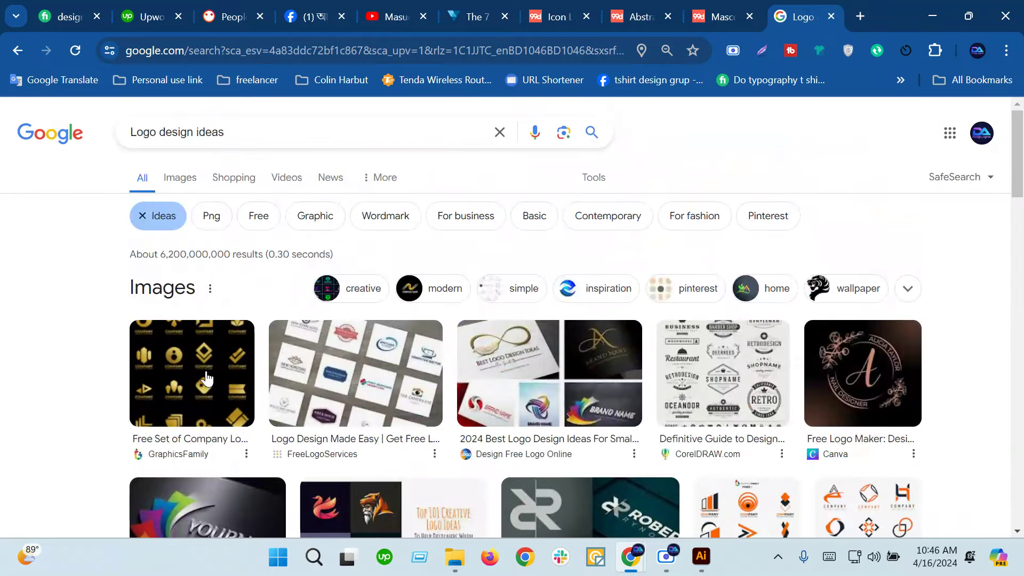
# Step: Browse the Google Images results for logo design ideas
pyautogui.click(180, 177)
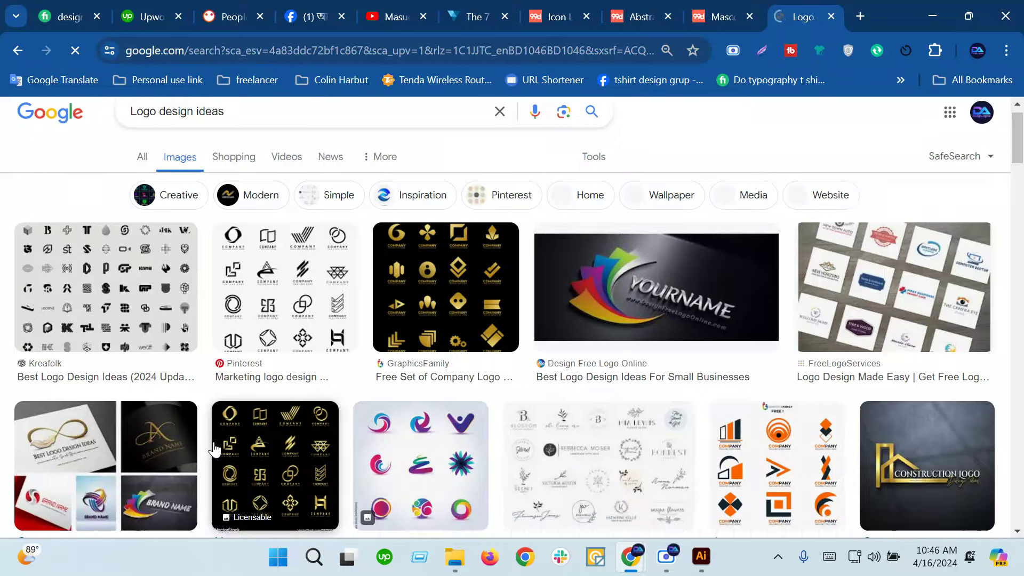
pyautogui.scroll(-3, 208, 453)
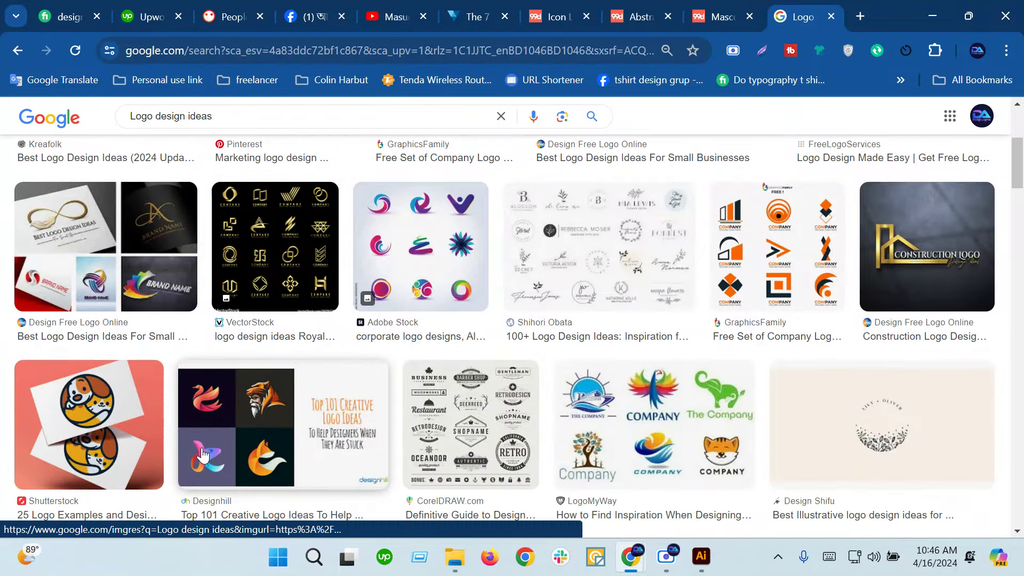
pyautogui.scroll(-4, 203, 456)
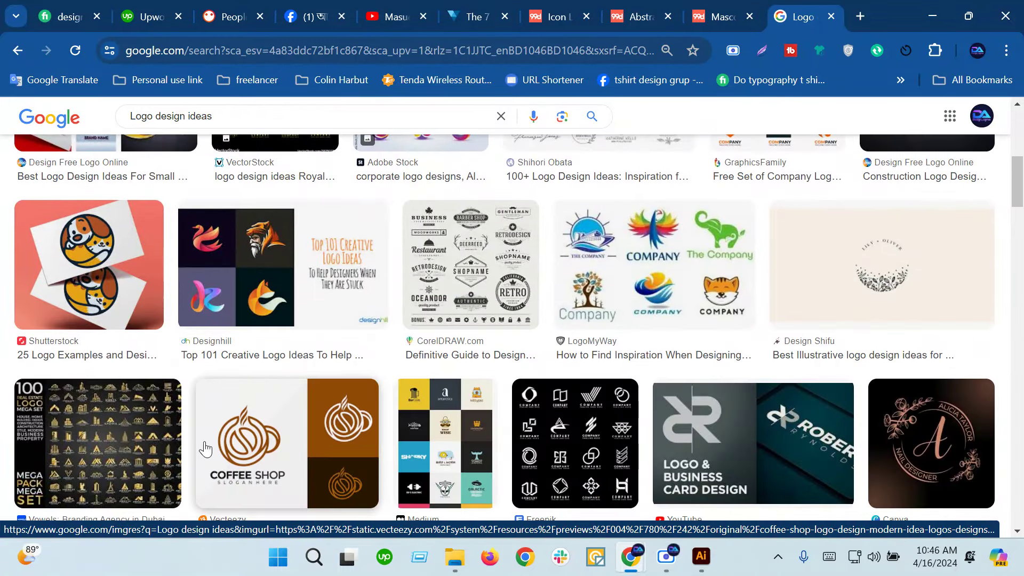
pyautogui.scroll(-1, 207, 448)
pyautogui.scroll(-3, 205, 453)
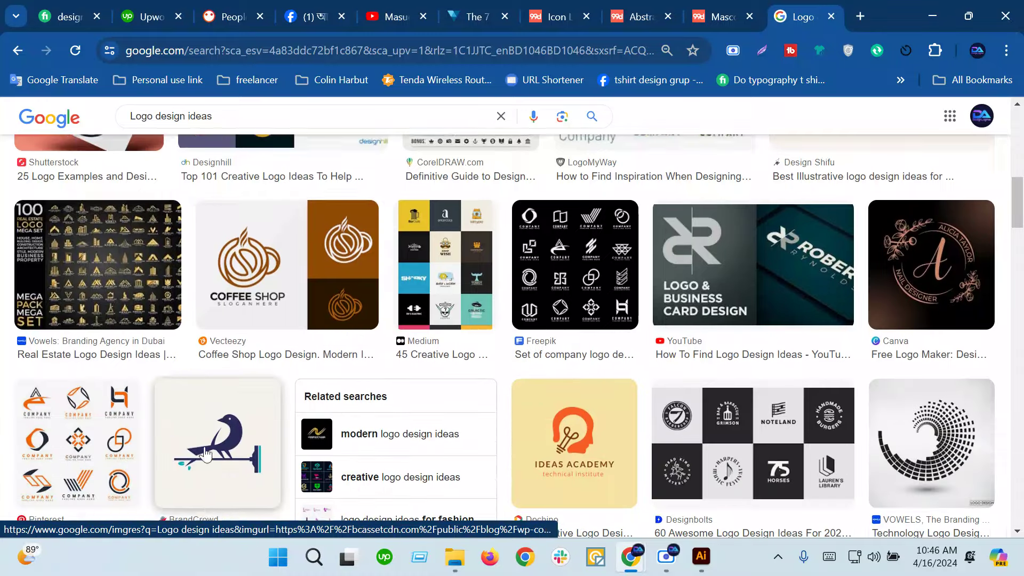
pyautogui.scroll(-3, 205, 450)
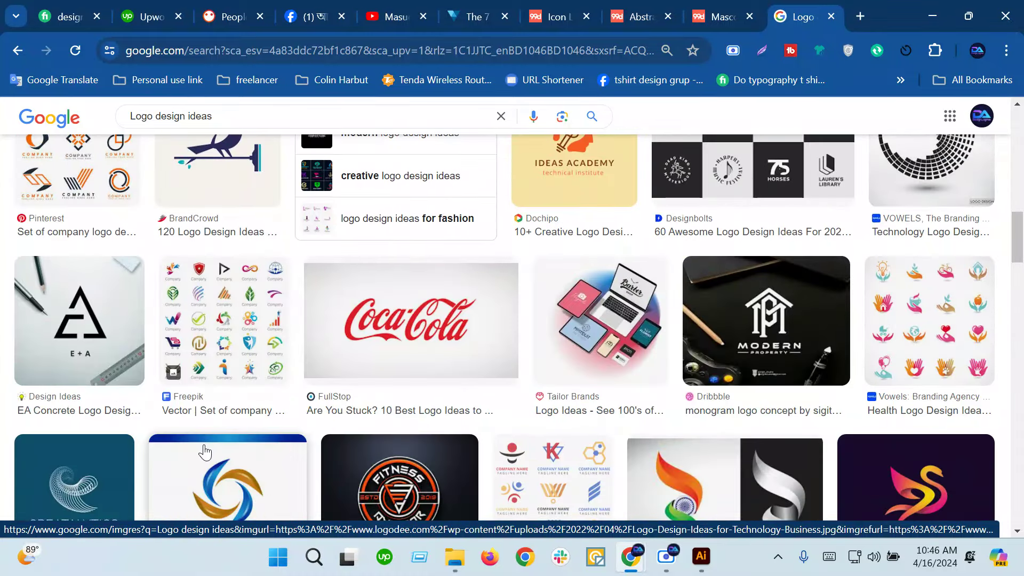
pyautogui.scroll(-3, 205, 452)
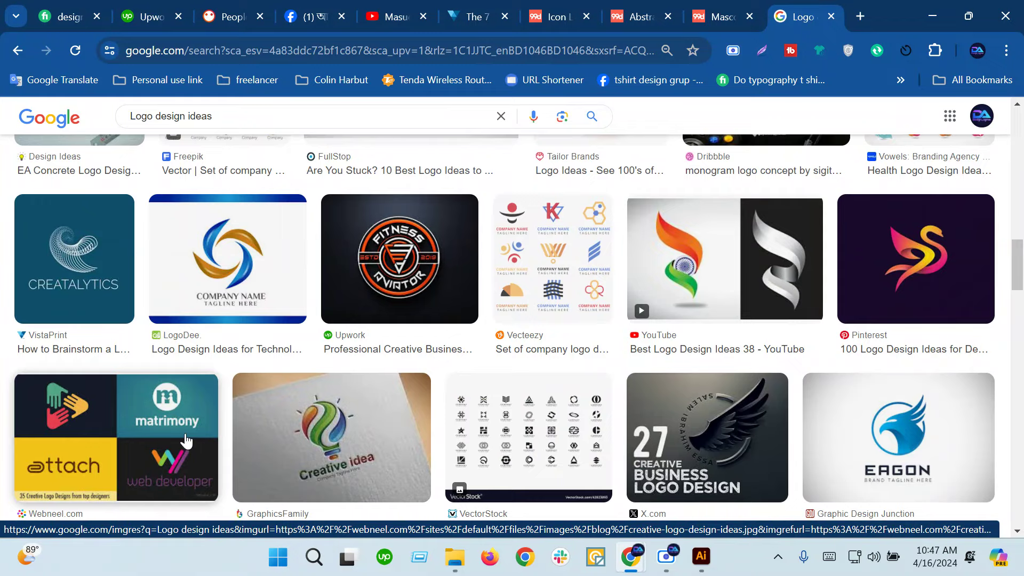
pyautogui.scroll(-4, 213, 427)
pyautogui.scroll(-1, 214, 426)
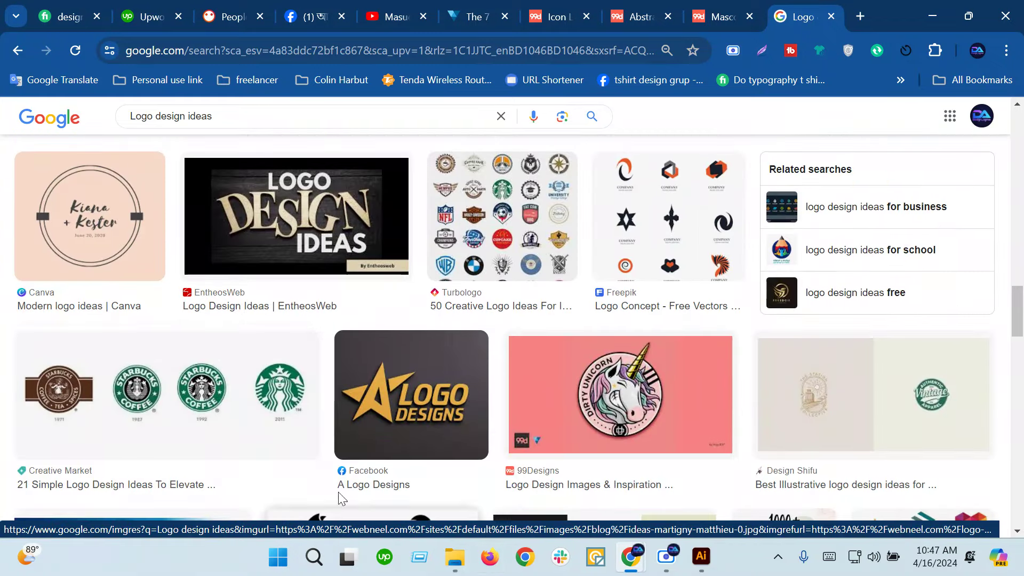
pyautogui.scroll(-2, 341, 488)
pyautogui.scroll(-3, 350, 482)
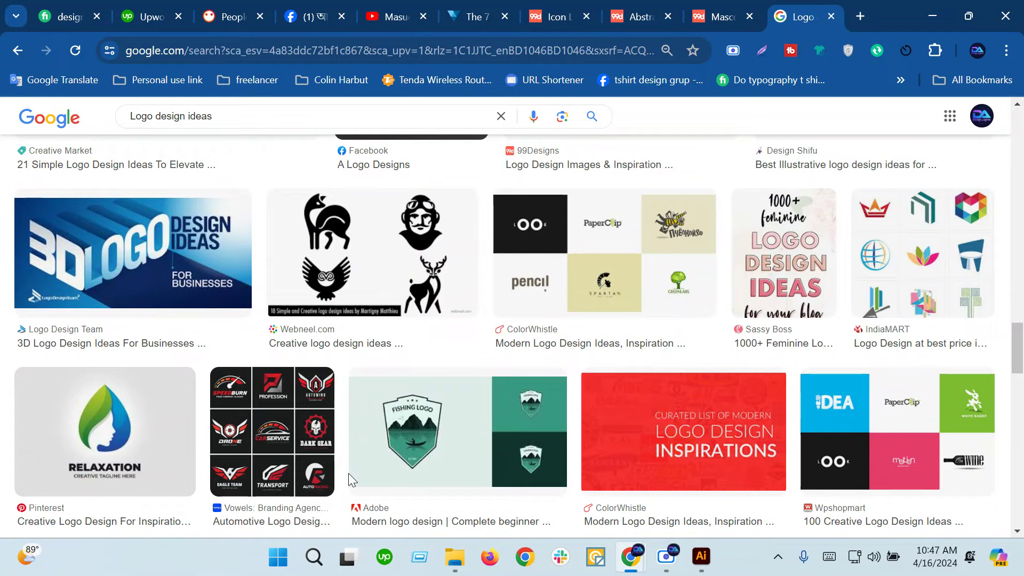
# Step: Preview the ColorWhistle modern logo ideas result, then return to Illustrator
pyautogui.click(514, 308)
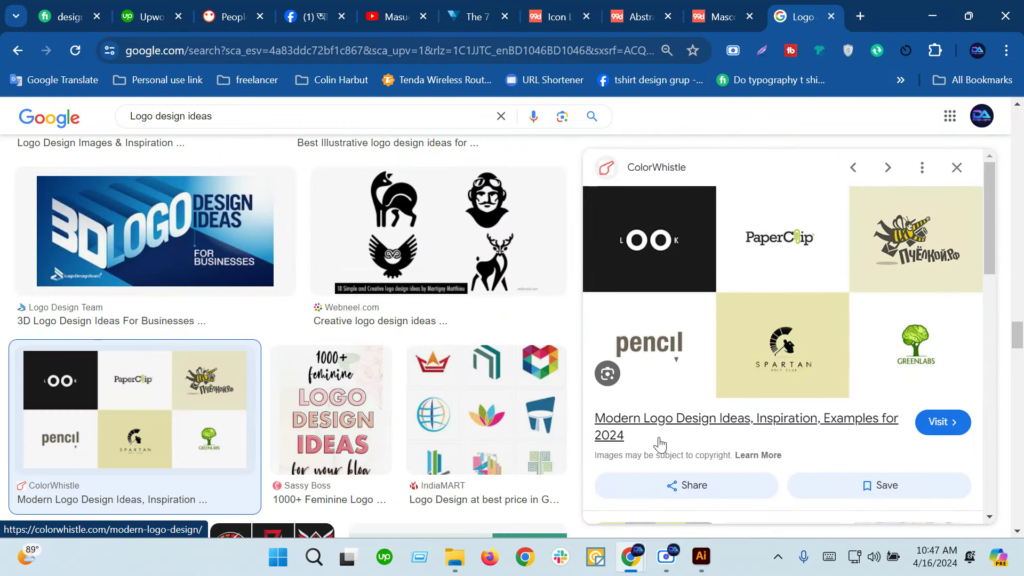
pyautogui.scroll(-2, 708, 429)
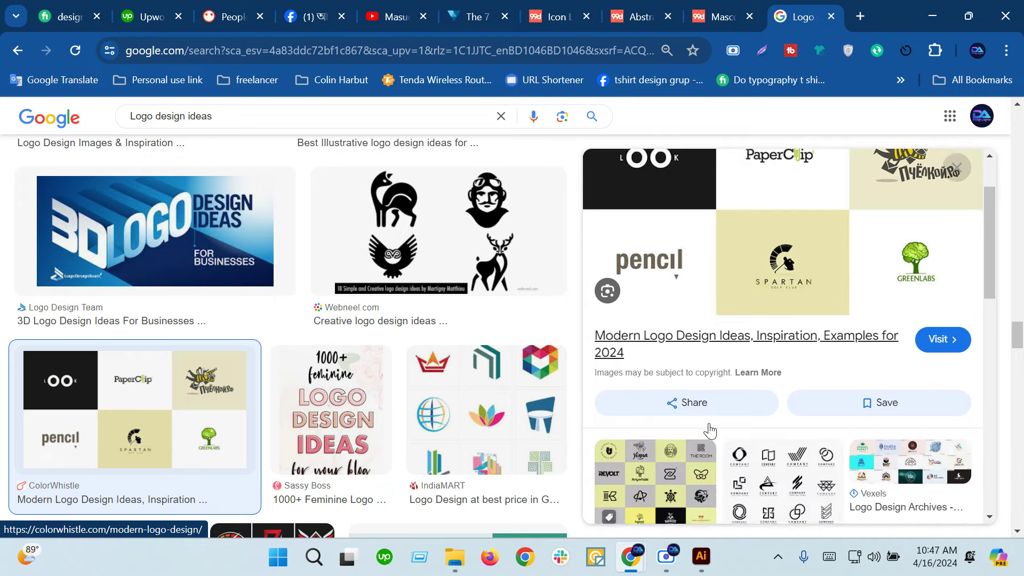
pyautogui.scroll(-3, 707, 429)
pyautogui.scroll(-3, 707, 429)
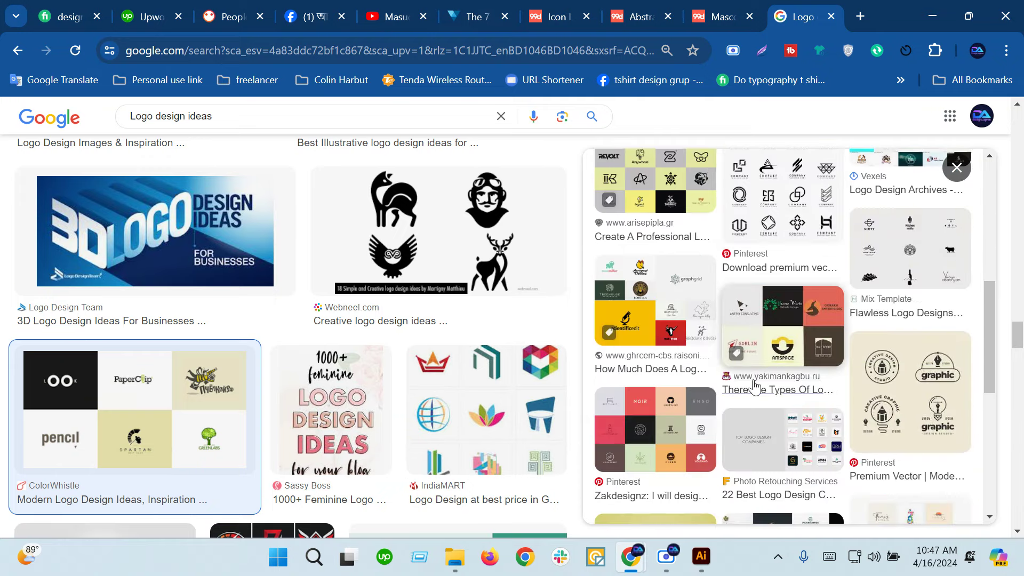
pyautogui.click(700, 556)
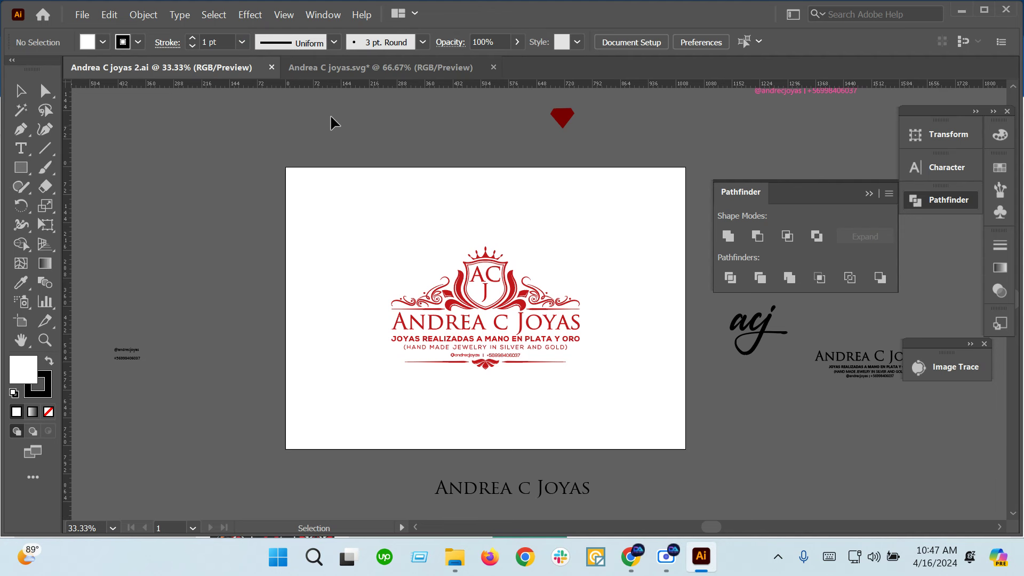
# Step: From the Andrea C joyas.svg tab, create a new Art & Illustration B4 document (1031.81 × 728.5 pt)
pyautogui.click(356, 66)
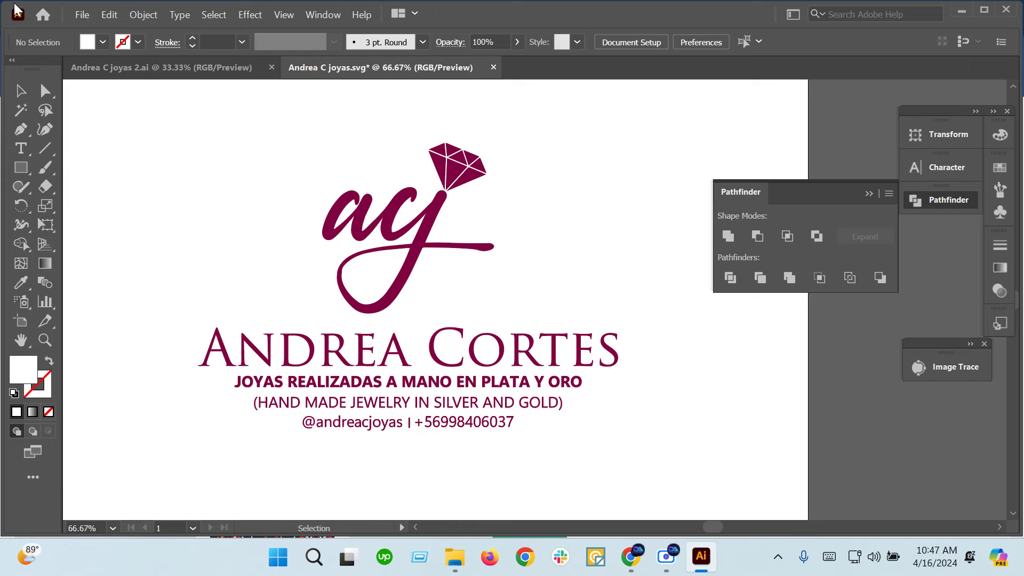
pyautogui.click(83, 15)
pyautogui.click(99, 32)
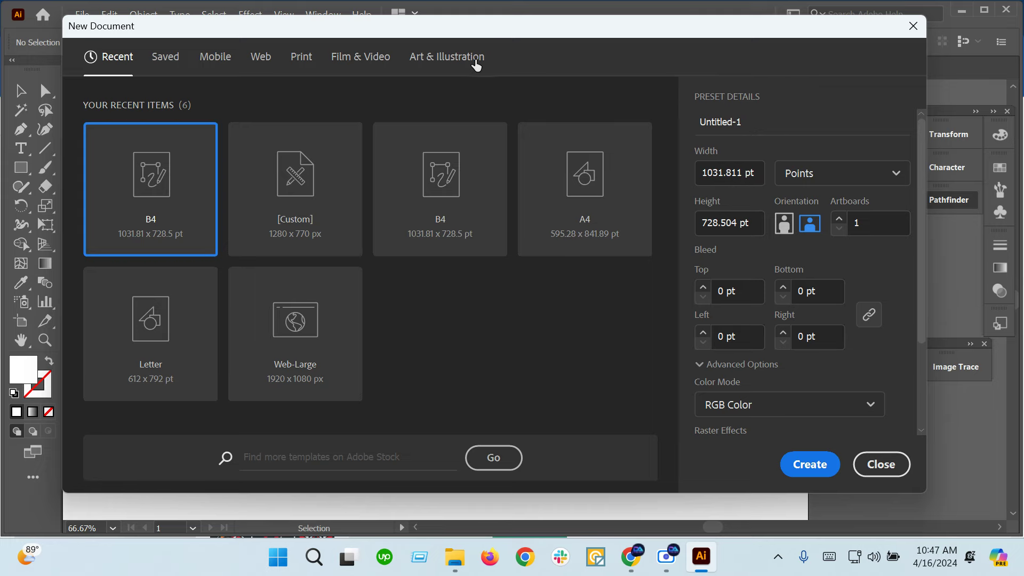
pyautogui.click(472, 59)
pyautogui.scroll(-4, 586, 347)
pyautogui.click(585, 282)
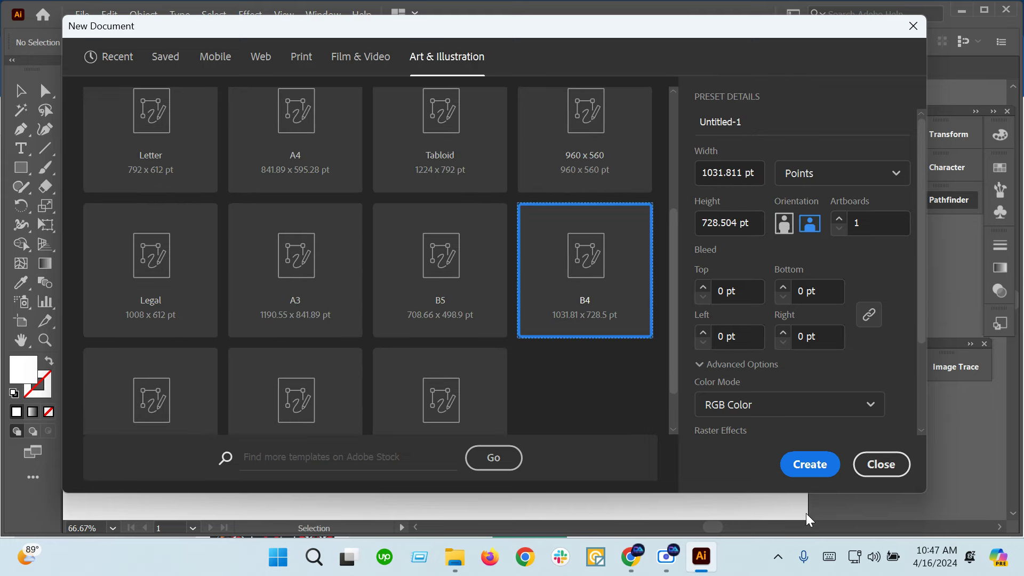
pyautogui.click(809, 466)
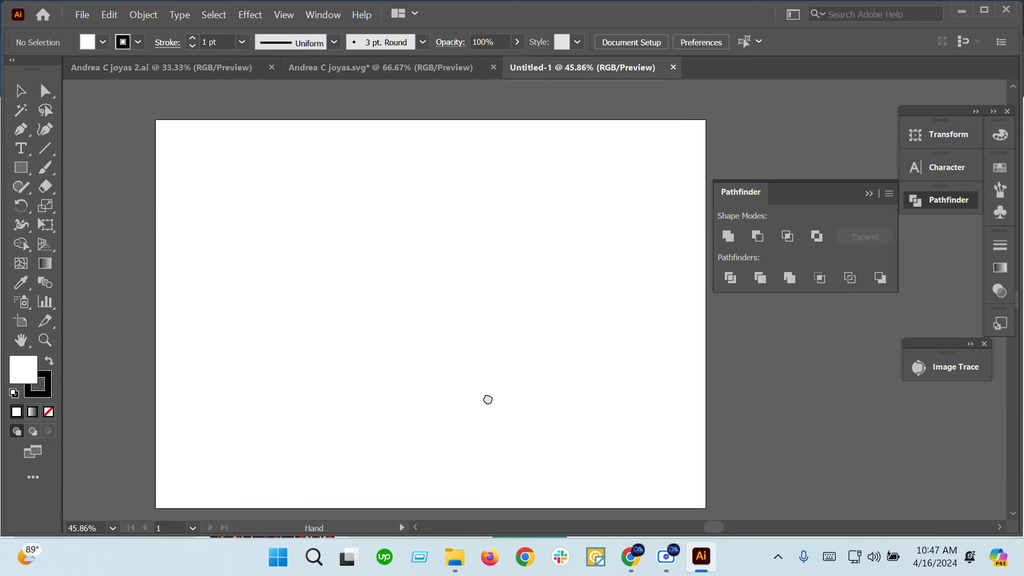
# Step: Draw a circle on the artboard and give it a 17 pt stroke
pyautogui.hotkey('ctrl', '+')
pyautogui.moveTo(460, 346); pyautogui.dragTo(433, 352)
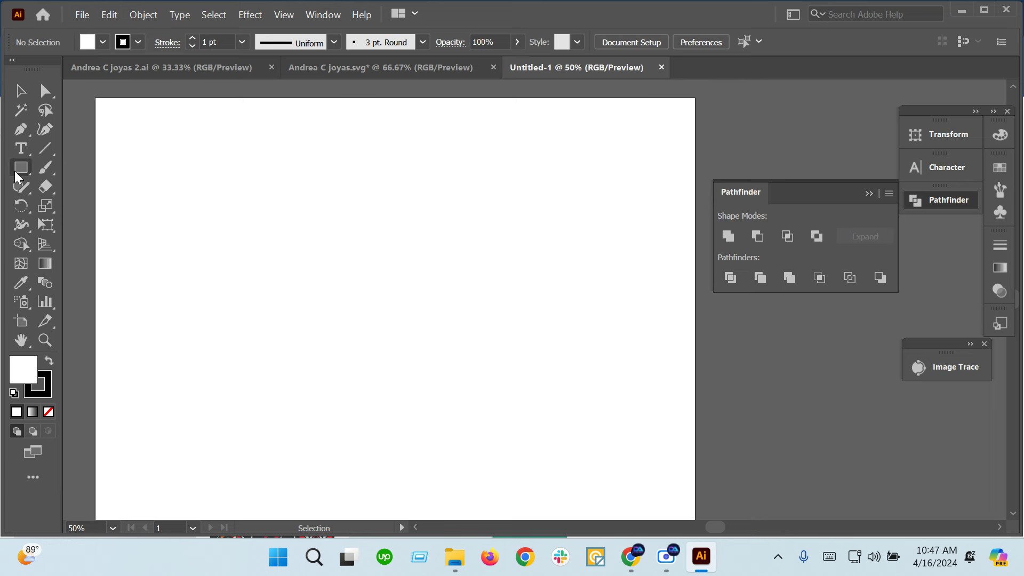
pyautogui.moveTo(15, 170); pyautogui.dragTo(72, 207)
pyautogui.moveTo(371, 290); pyautogui.dragTo(402, 360)
pyautogui.doubleClick(220, 46)
pyautogui.write('10')
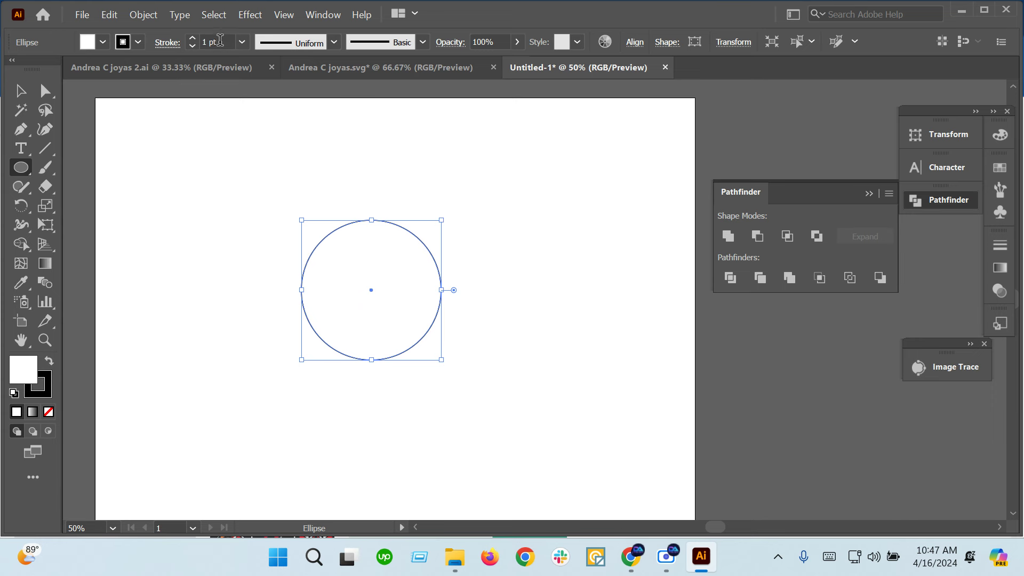
pyautogui.press('Return')
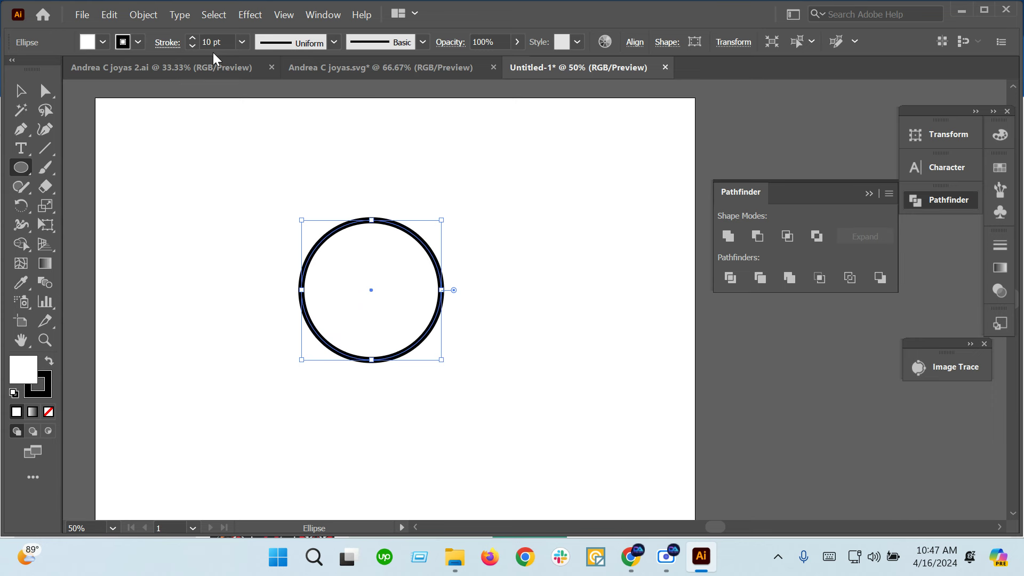
pyautogui.press('Up')
pyautogui.press('Up')
pyautogui.press('Up')
pyautogui.press('Up')
pyautogui.press('Up')
pyautogui.press('Up')
pyautogui.press('Up')
# Step: Shrink the circle to about 200 pt wide
pyautogui.click(20, 92)
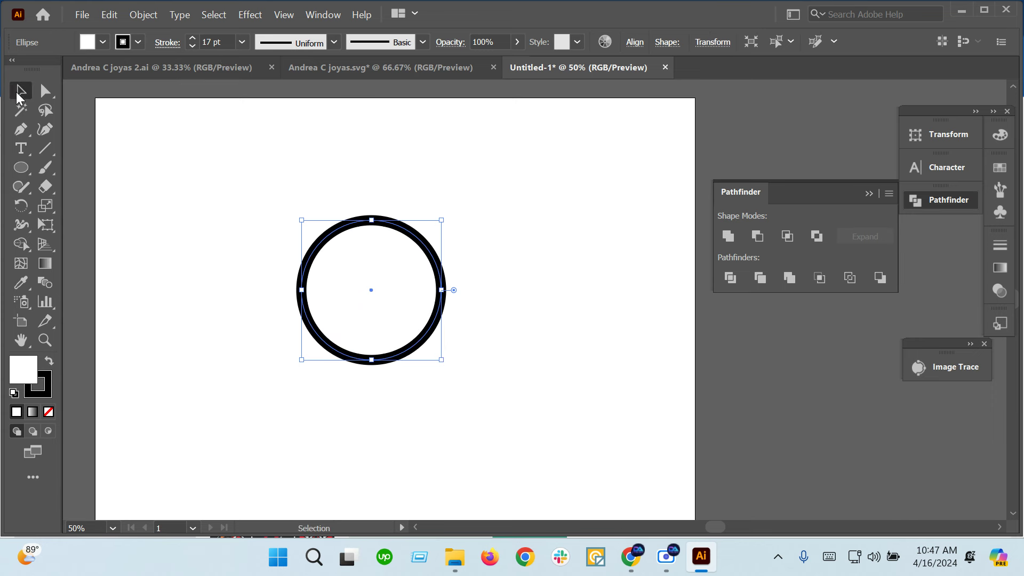
pyautogui.click(95, 257)
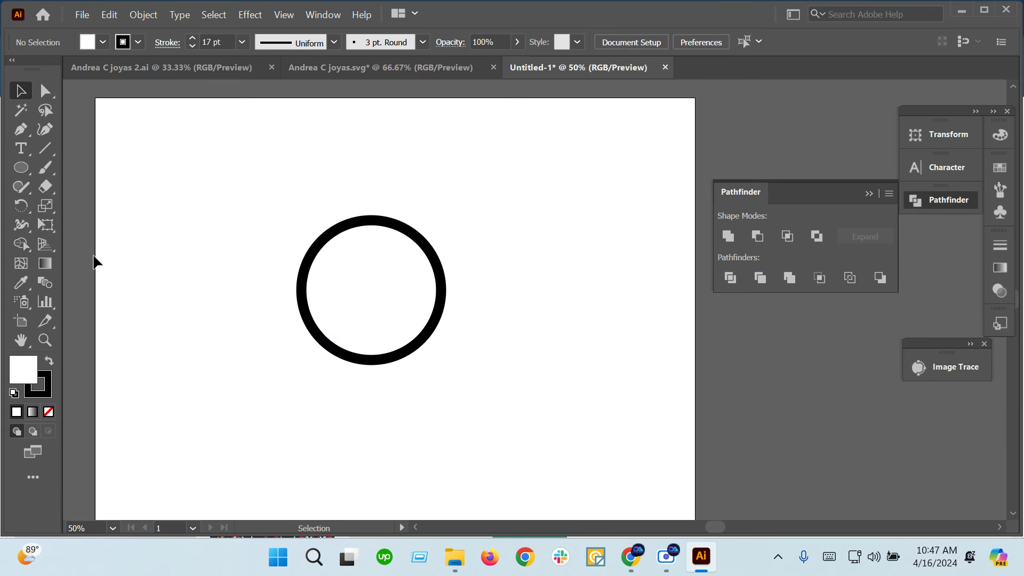
pyautogui.click(387, 363)
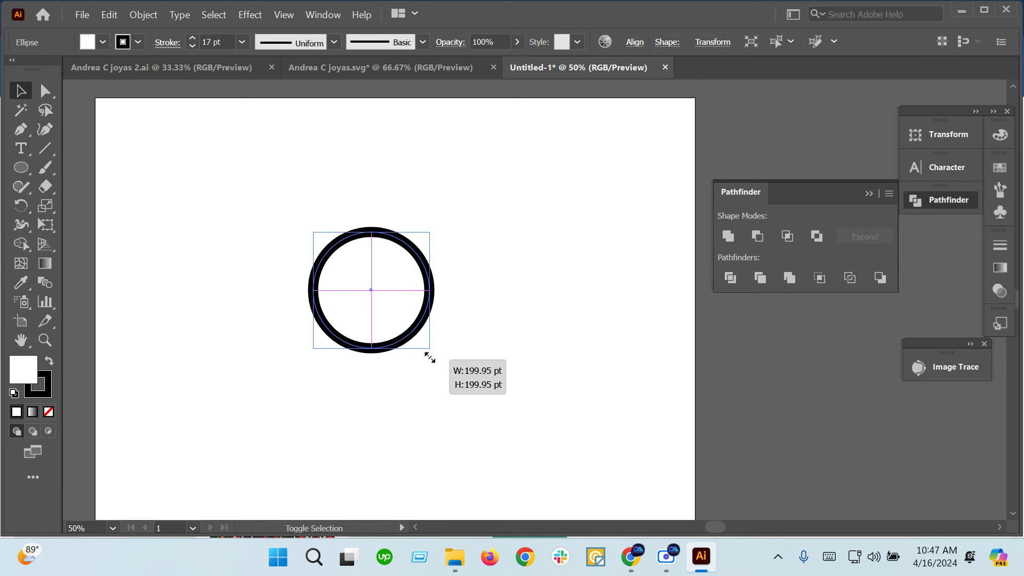
pyautogui.moveTo(440, 364); pyautogui.dragTo(418, 344)
# Step: Place a copy of the circle to its right
pyautogui.scroll(2, 393, 350)
pyautogui.click(411, 365)
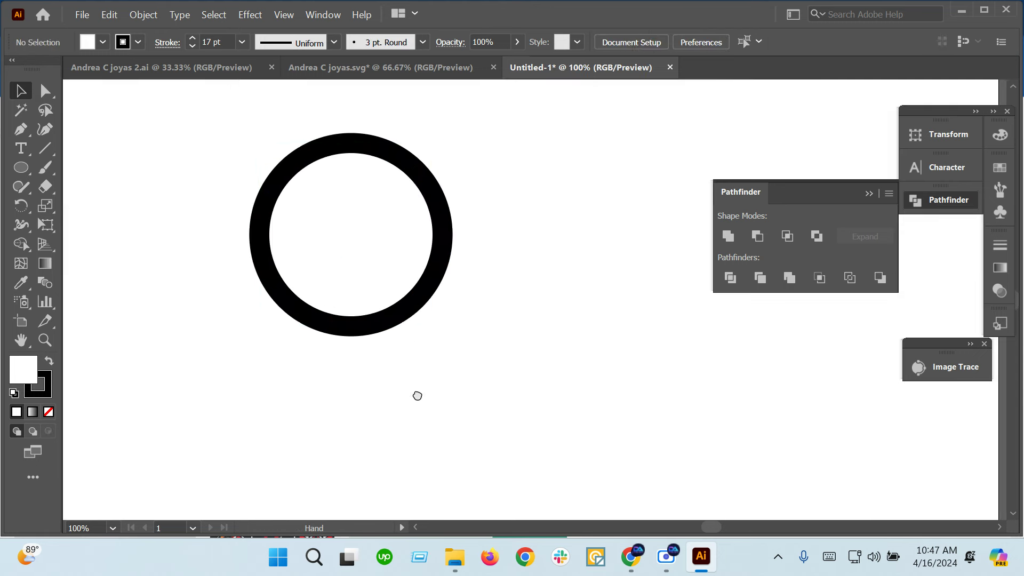
pyautogui.moveTo(434, 411); pyautogui.dragTo(354, 304)
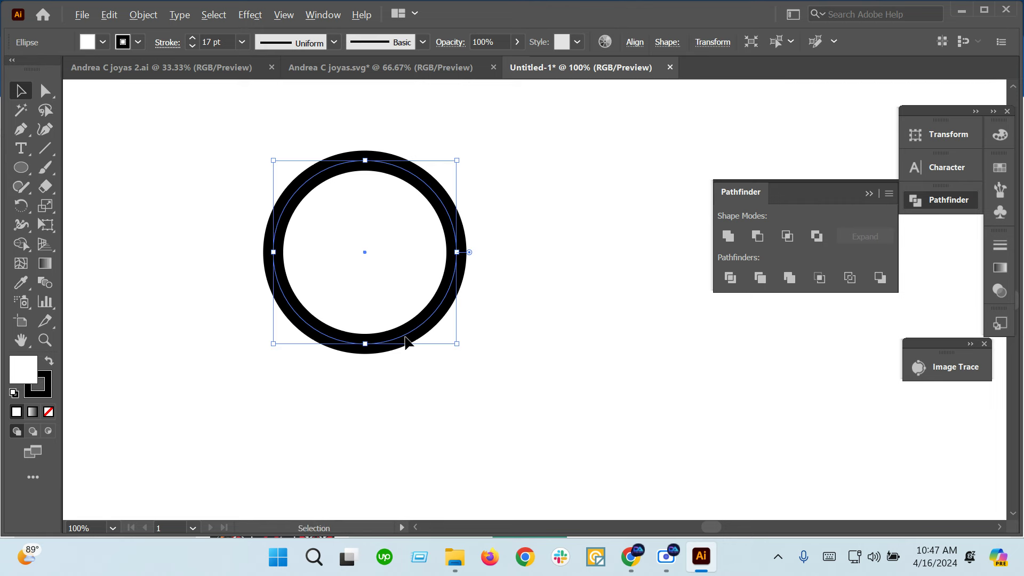
pyautogui.moveTo(408, 337)
pyautogui.keyDown('alt'); pyautogui.mouseDown()
pyautogui.moveTo(753, 349)
pyautogui.moveTo(762, 340)
pyautogui.mouseUp(); pyautogui.keyUp('alt')
# Step: Draw a vertical bar through the left ring and copy it twice to the right
pyautogui.click(43, 150)
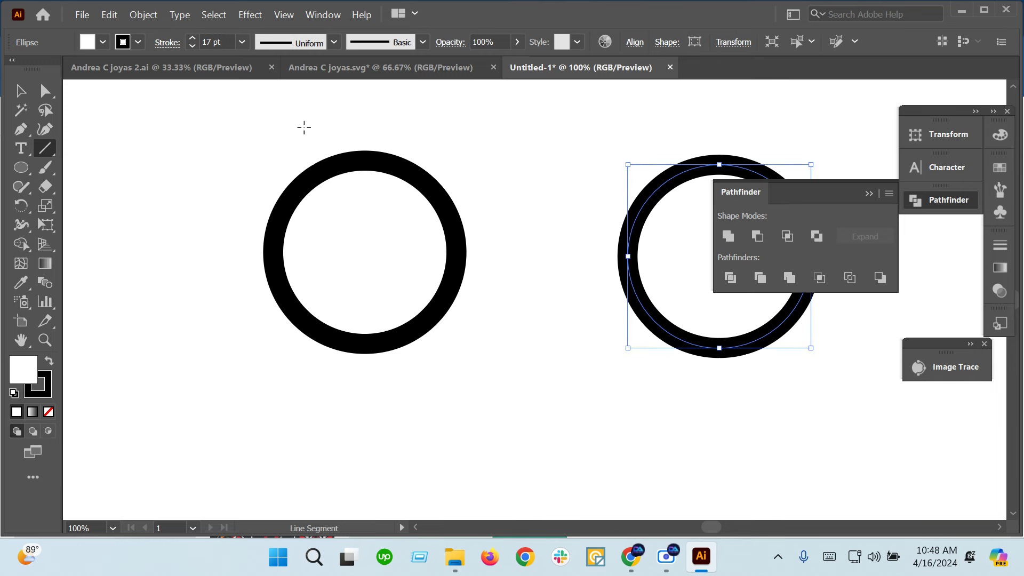
pyautogui.moveTo(333, 105)
pyautogui.mouseDown()
pyautogui.moveTo(316, 300)
pyautogui.moveTo(333, 482)
pyautogui.mouseUp()
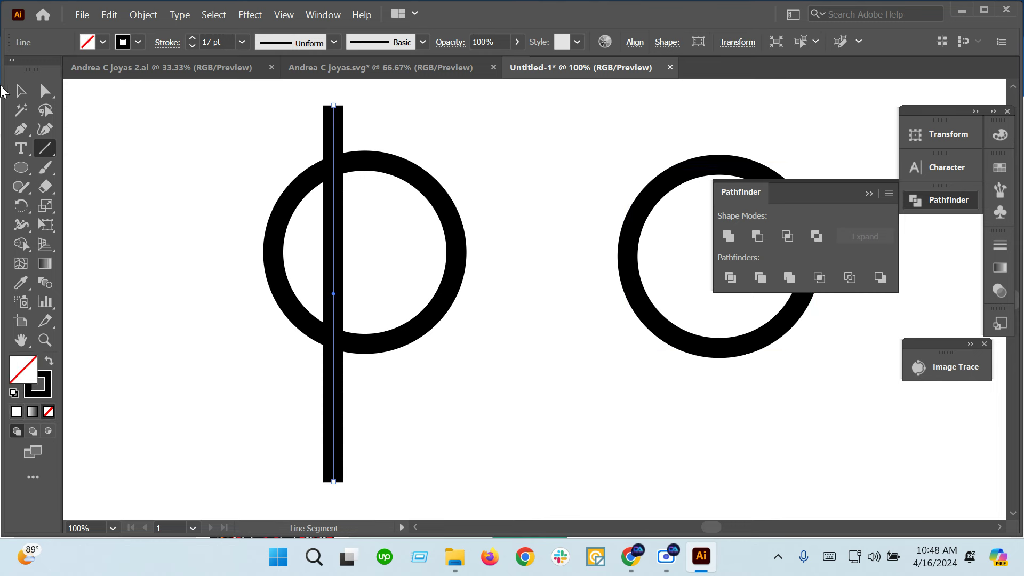
pyautogui.click(21, 91)
pyautogui.moveTo(337, 406); pyautogui.dragTo(329, 400)
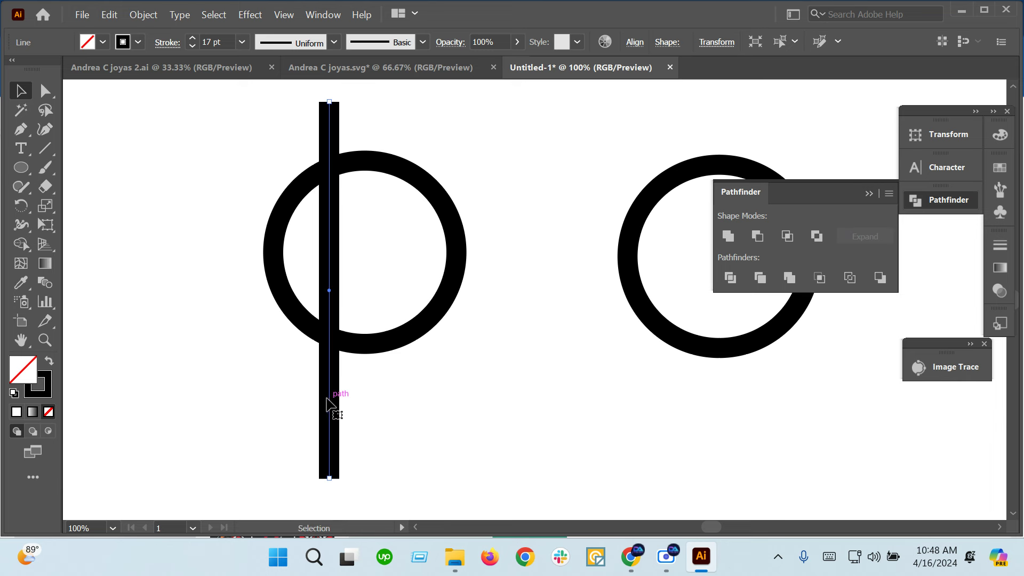
pyautogui.moveTo(326, 398); pyautogui.dragTo(372, 398)
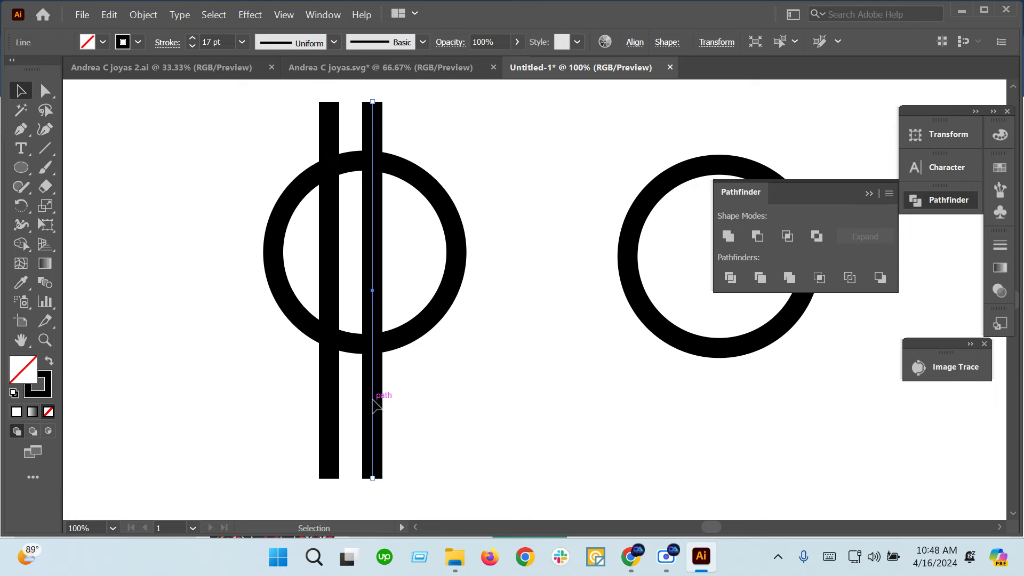
pyautogui.moveTo(375, 401); pyautogui.dragTo(409, 406)
# Step: Shift the middle vertical bar so the three bars are evenly spaced
pyautogui.scroll(-1, 408, 403)
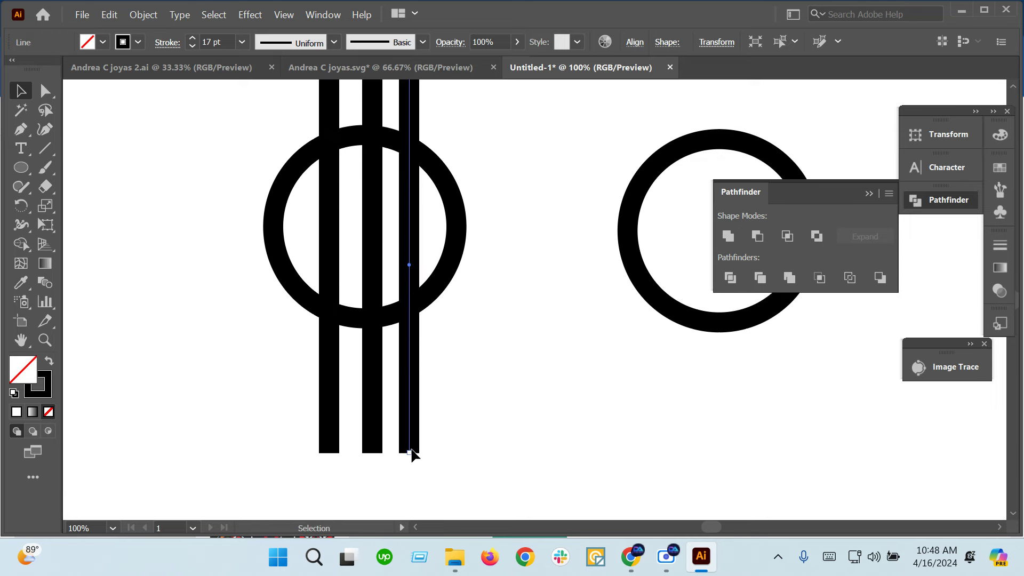
pyautogui.moveTo(463, 414); pyautogui.dragTo(285, 376)
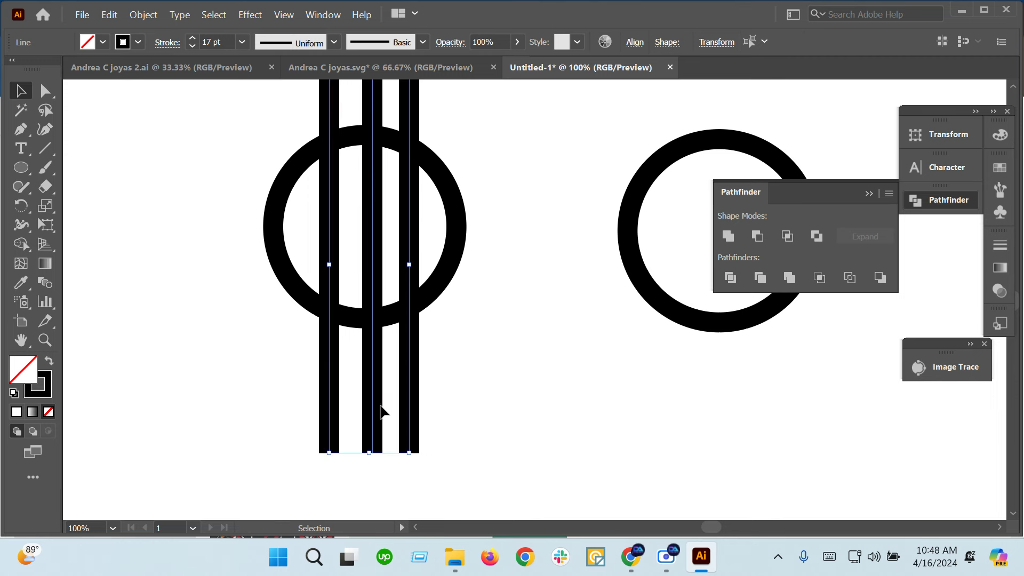
pyautogui.click(474, 410)
pyautogui.moveTo(475, 407); pyautogui.dragTo(321, 378)
pyautogui.click(464, 395)
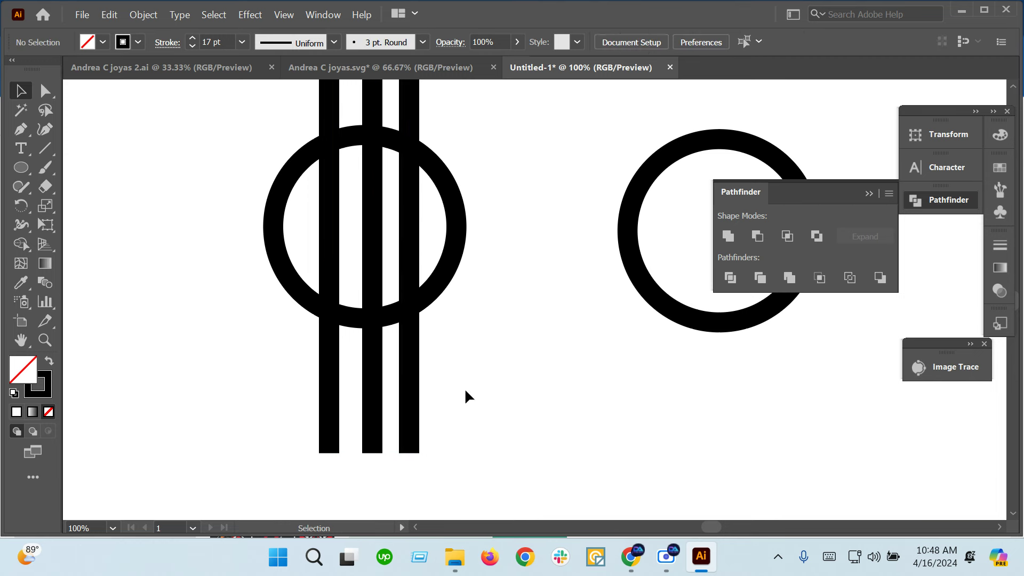
pyautogui.moveTo(467, 384); pyautogui.dragTo(242, 401)
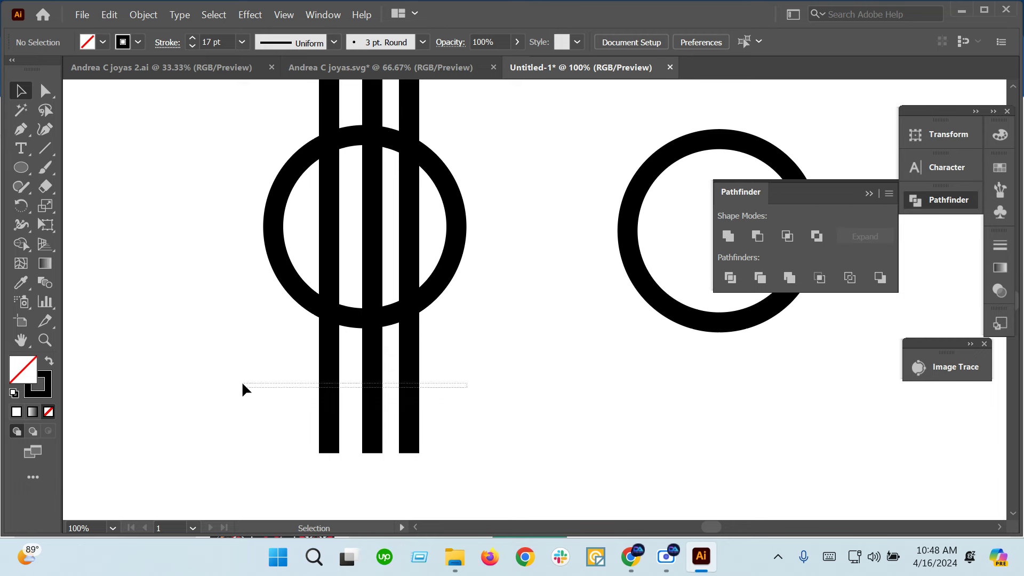
pyautogui.click(480, 393)
pyautogui.click(377, 395)
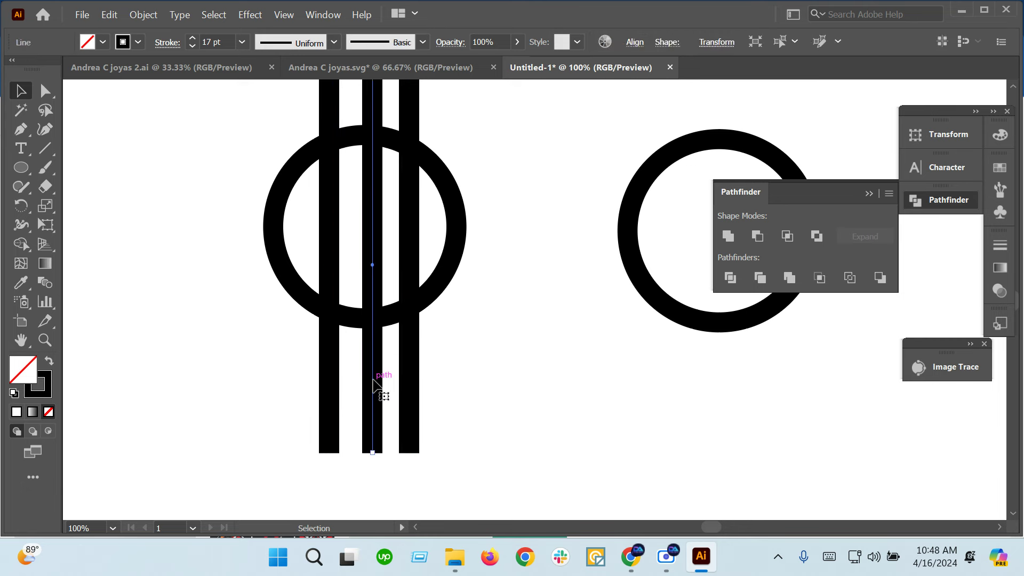
pyautogui.moveTo(377, 397); pyautogui.dragTo(375, 399)
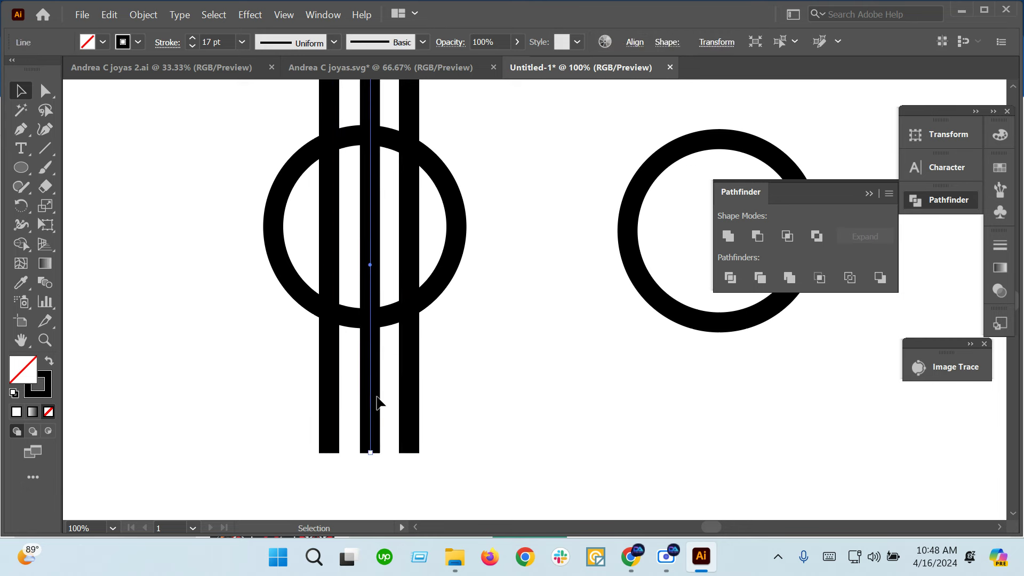
# Step: Group the three vertical bars and select the group together with the circle
pyautogui.click(450, 415)
pyautogui.moveTo(451, 415); pyautogui.dragTo(272, 382)
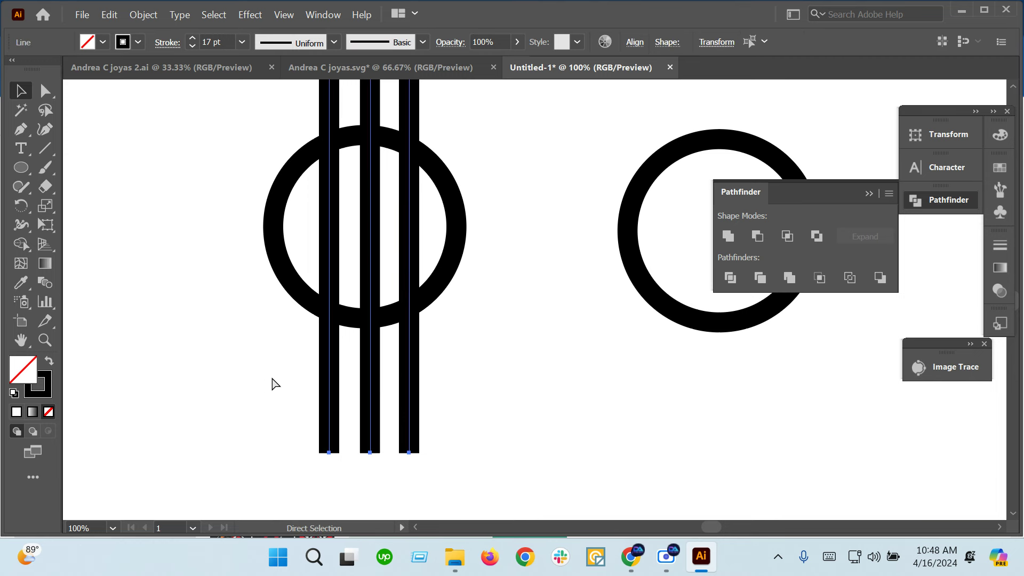
pyautogui.hotkey('ctrl', 'g')
pyautogui.scroll(2, 352, 405)
pyautogui.scroll(1, 352, 405)
pyautogui.moveTo(490, 416); pyautogui.dragTo(274, 263)
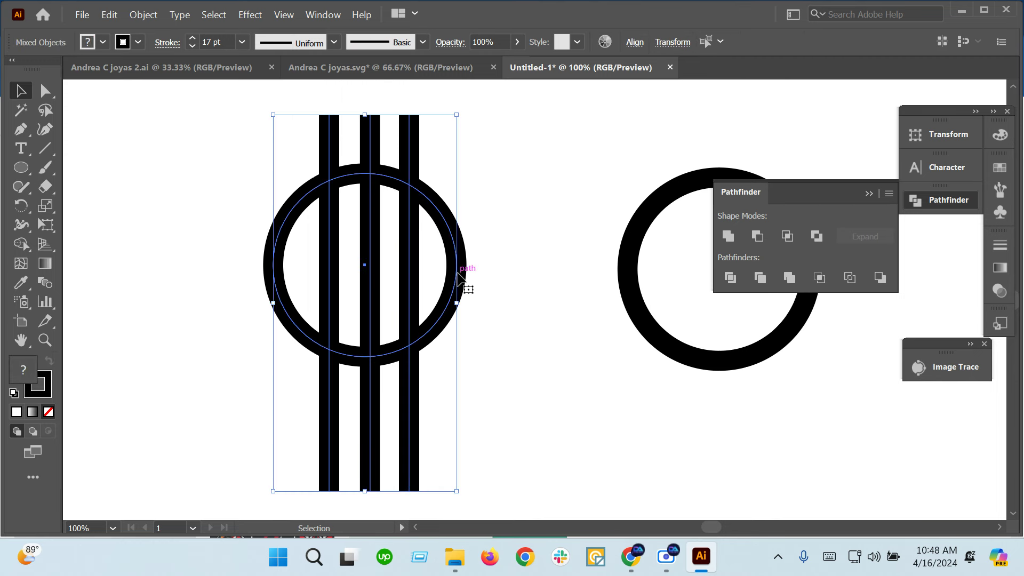
# Step: Centre the vertical bars horizontally and vertically on the circle
pyautogui.click(635, 41)
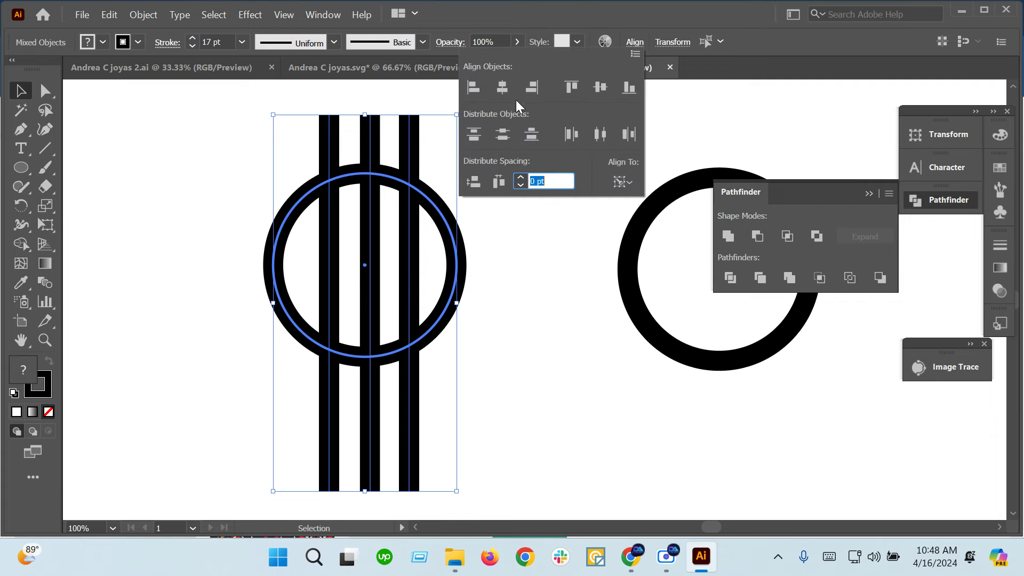
pyautogui.click(502, 87)
pyautogui.click(600, 87)
pyautogui.click(541, 340)
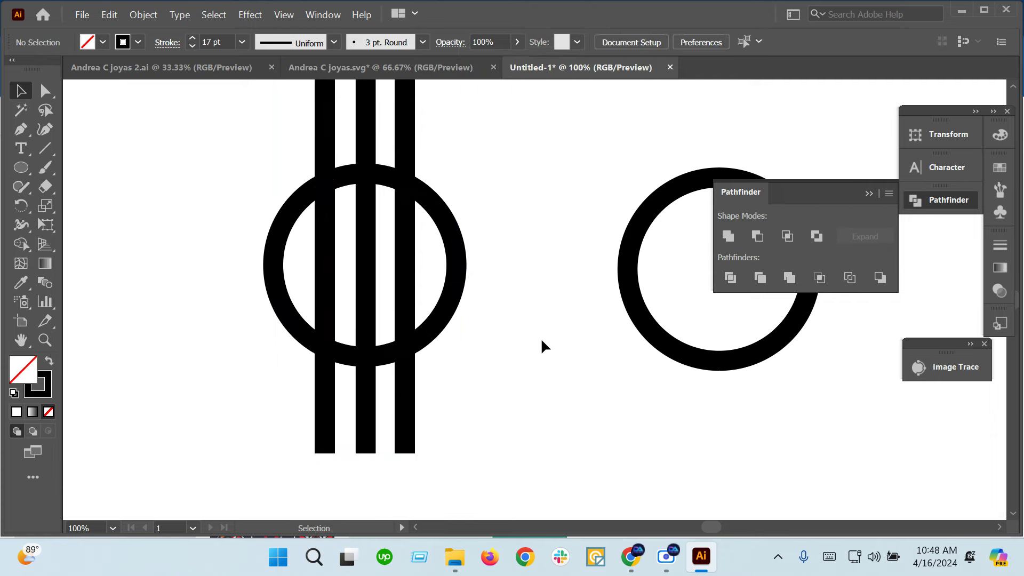
# Step: Draw a horizontal bar across the circle and centre it on the circle
pyautogui.click(45, 148)
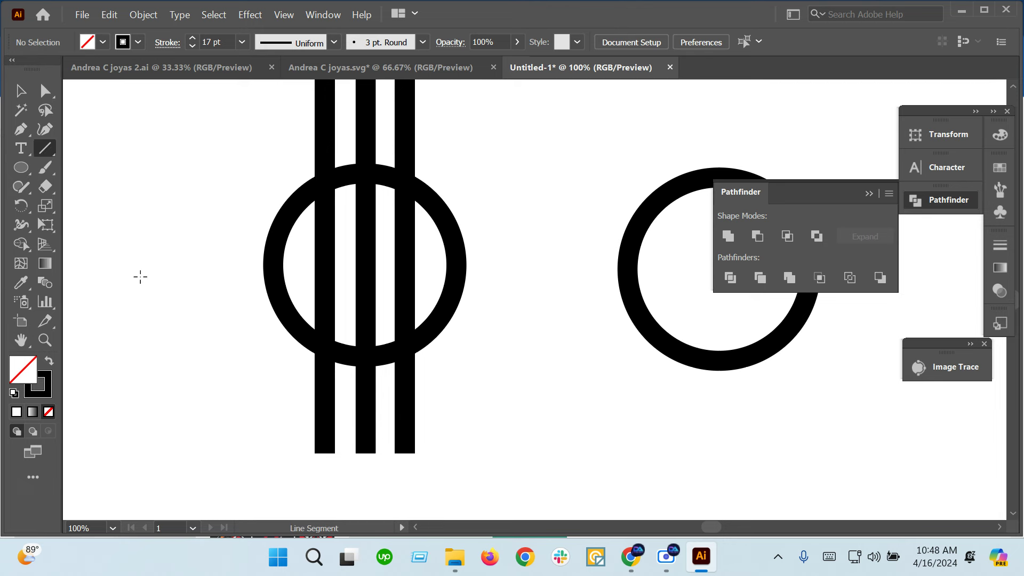
pyautogui.moveTo(140, 286)
pyautogui.mouseDown()
pyautogui.moveTo(156, 298)
pyautogui.moveTo(595, 284)
pyautogui.mouseUp()
pyautogui.click(21, 91)
pyautogui.moveTo(514, 457); pyautogui.dragTo(394, 245)
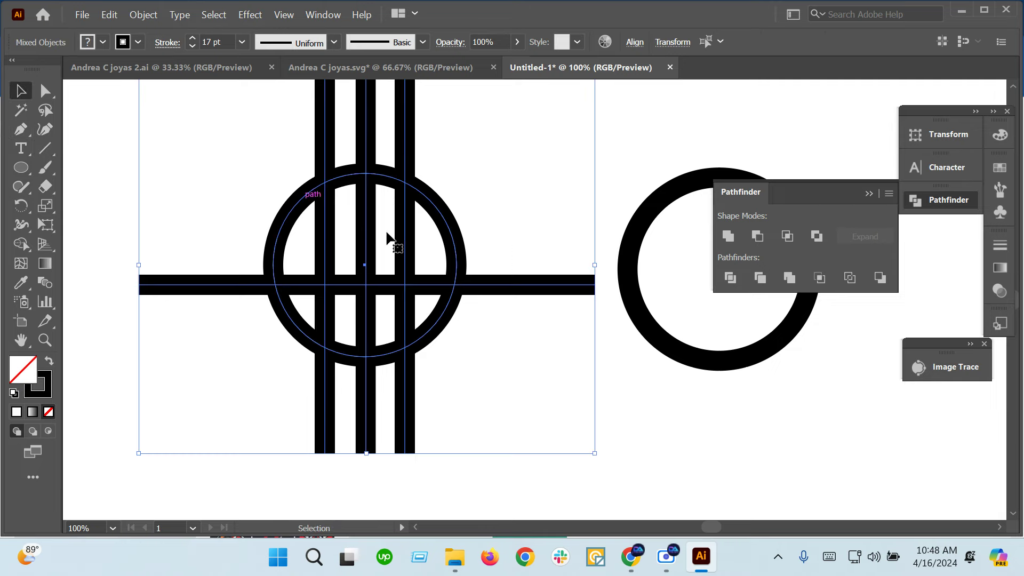
pyautogui.click(634, 42)
pyautogui.click(502, 87)
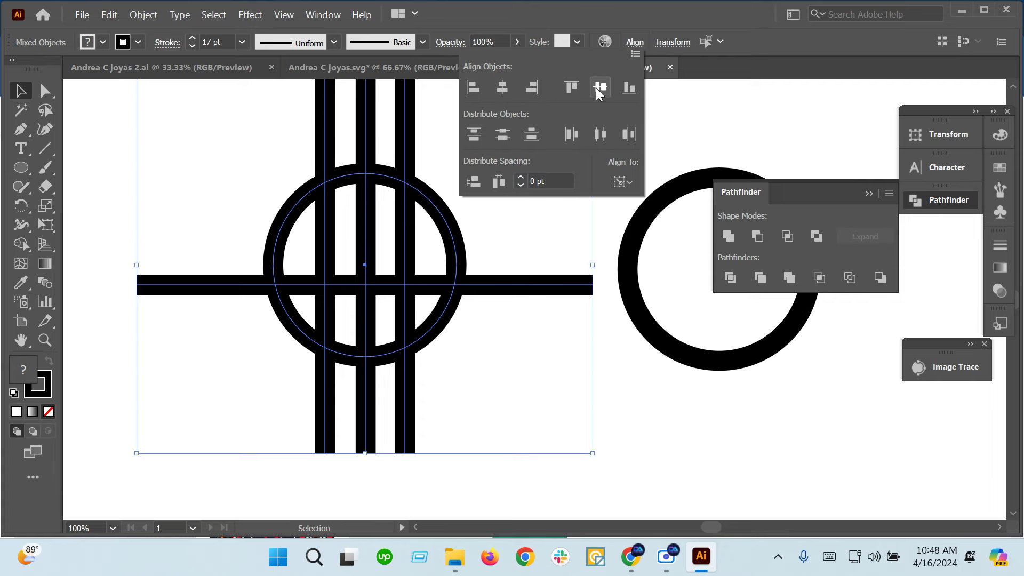
pyautogui.click(599, 87)
pyautogui.click(504, 408)
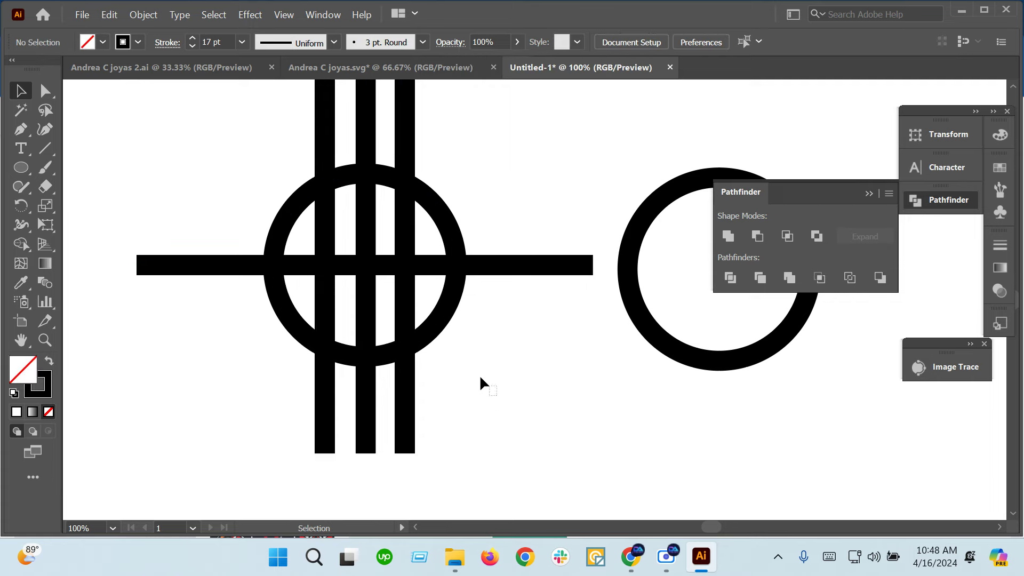
# Step: Select the whole cross artwork
pyautogui.moveTo(480, 383)
pyautogui.mouseDown()
pyautogui.moveTo(384, 320)
pyautogui.moveTo(694, 361)
pyautogui.mouseUp()
pyautogui.scroll(-3, 384, 320)
pyautogui.scroll(2, 347, 317)
pyautogui.scroll(1, 482, 359)
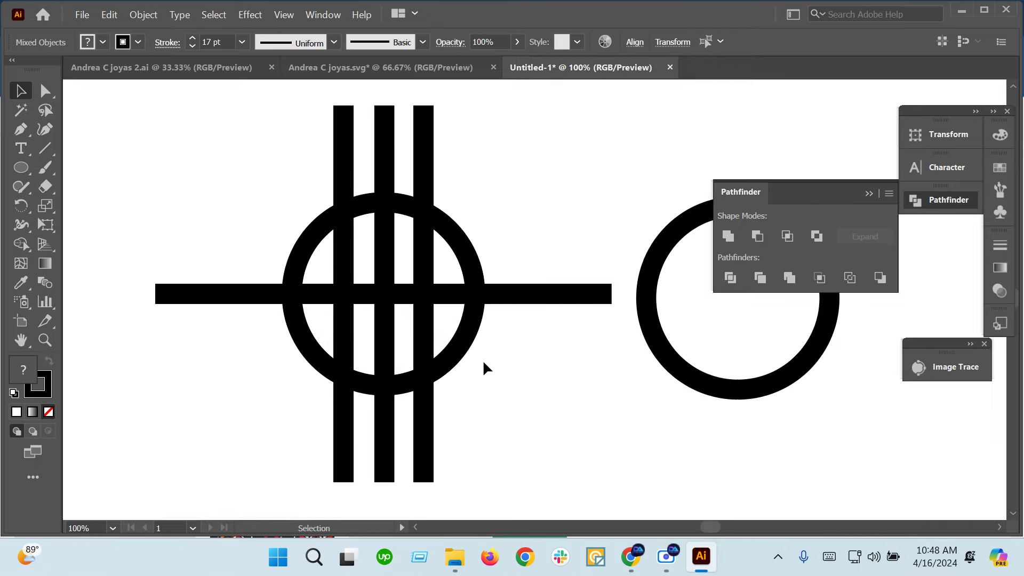
# Step: Set the circle's fill to None
pyautogui.click(467, 345)
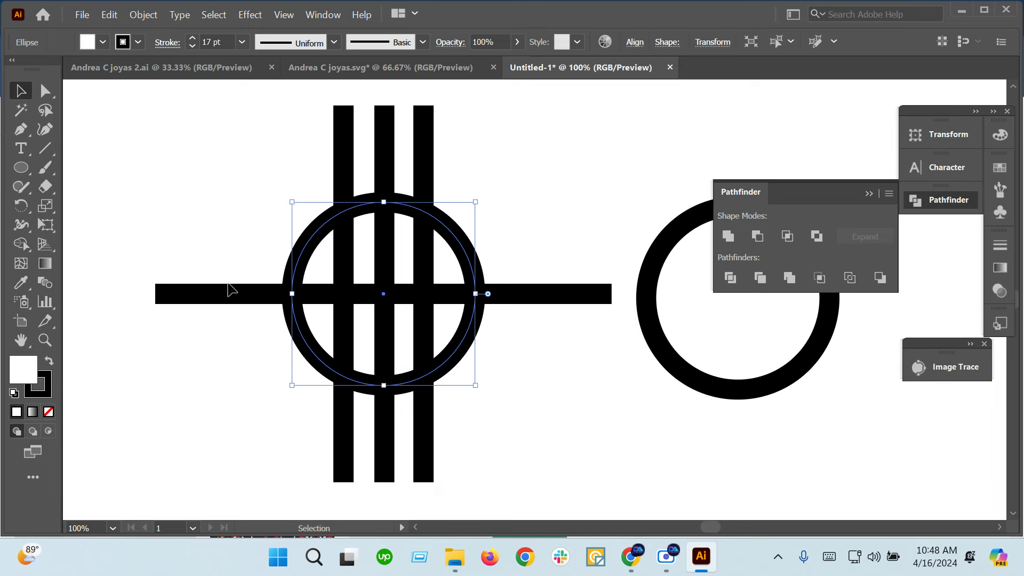
pyautogui.click(102, 45)
pyautogui.click(8, 75)
pyautogui.click(241, 222)
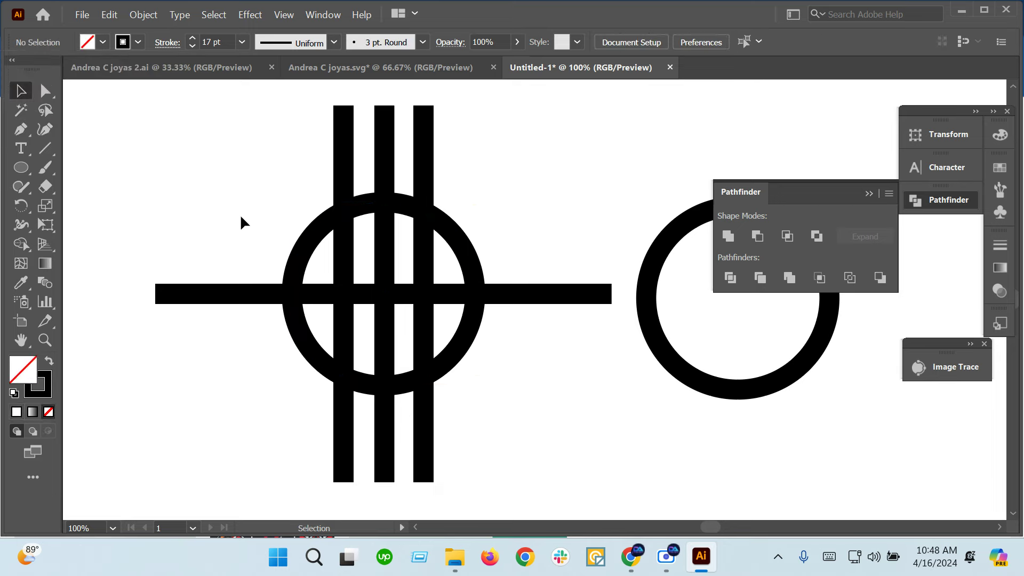
# Step: Expand the whole cross artwork's strokes into filled shapes with Object > Expand
pyautogui.moveTo(227, 186); pyautogui.dragTo(528, 475)
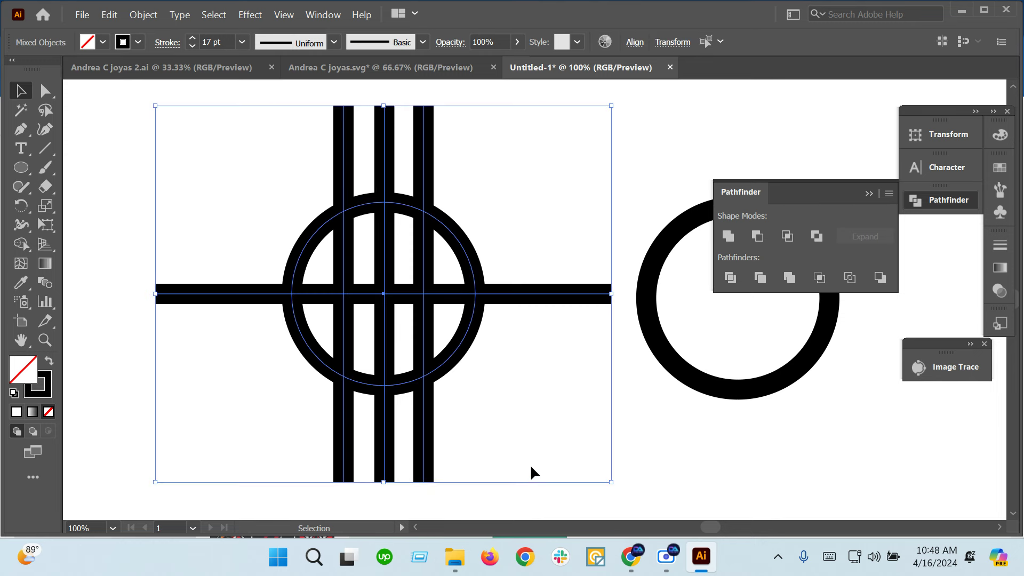
pyautogui.scroll(-1, 221, 42)
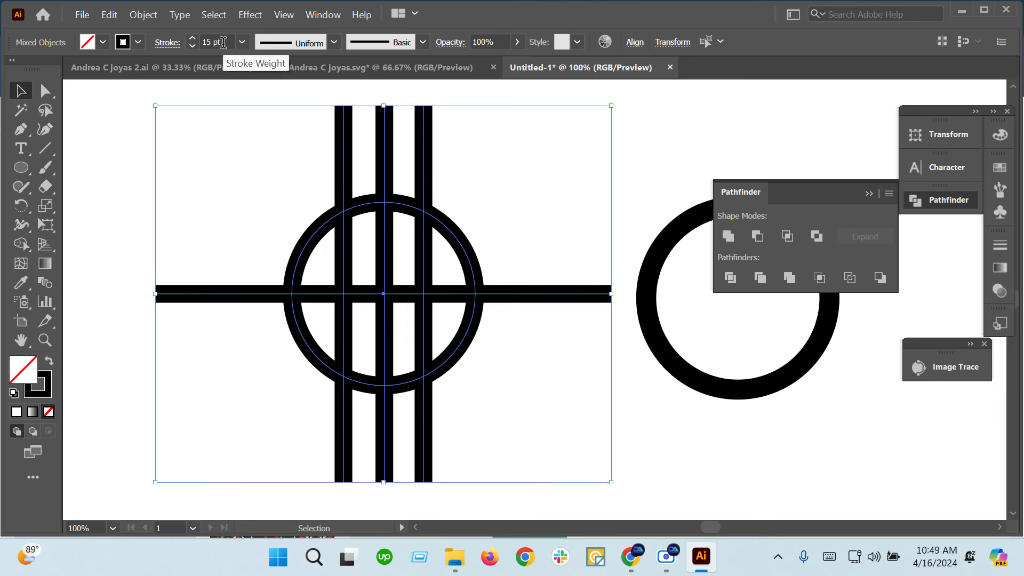
pyautogui.click(142, 15)
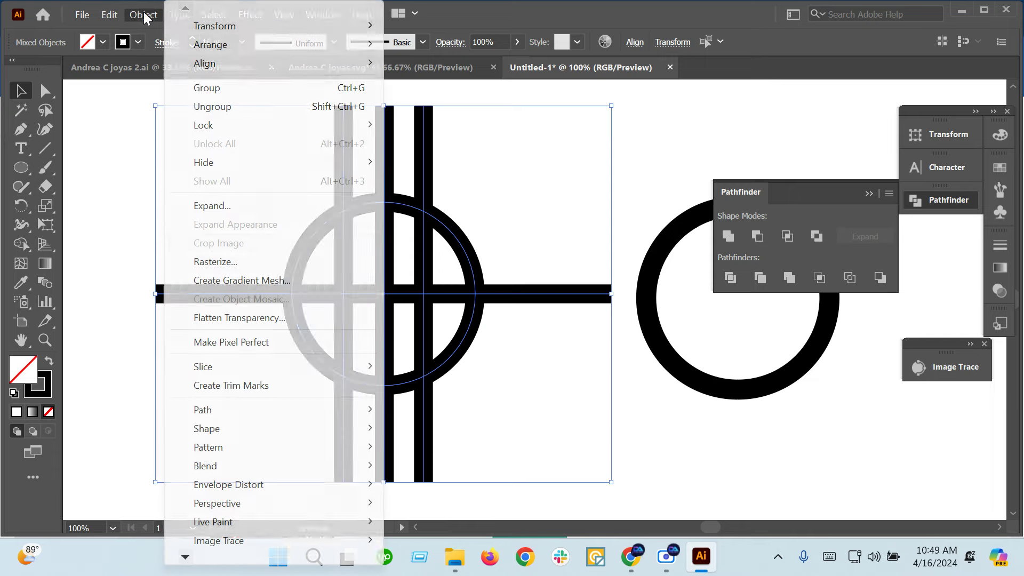
pyautogui.click(235, 206)
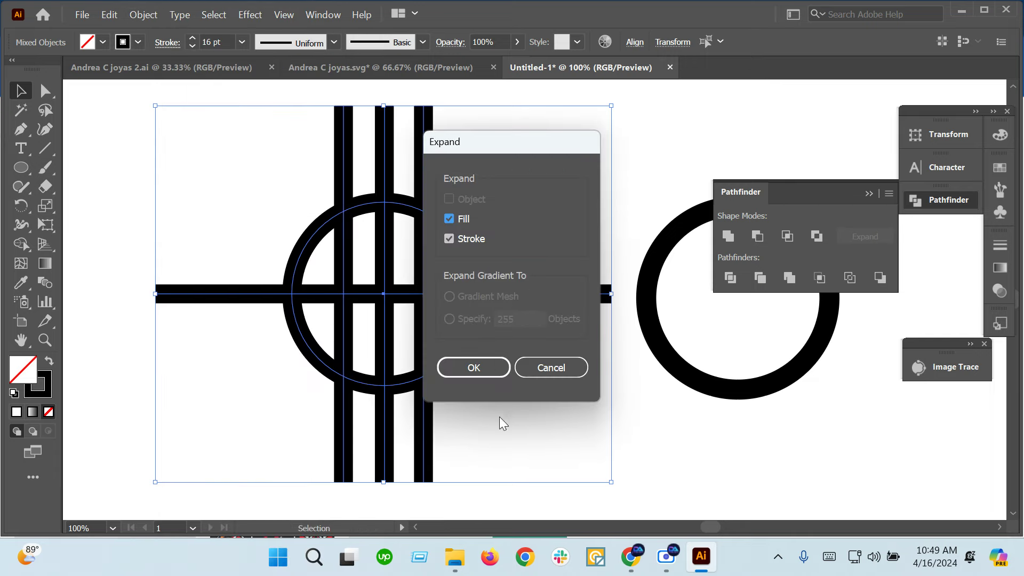
pyautogui.click(496, 369)
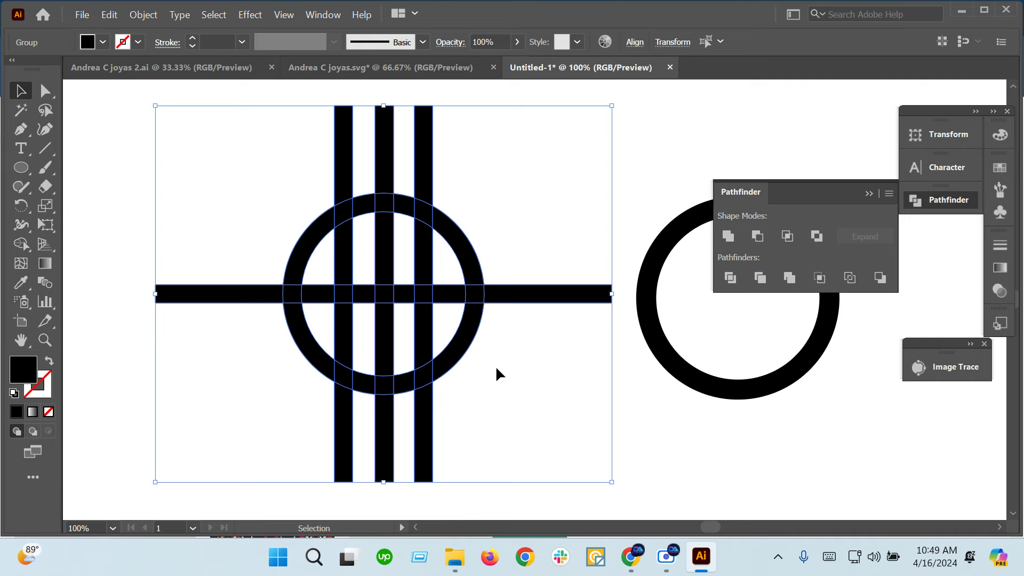
# Step: Marquee-select the expanded cross artwork and open the Shape Builder tool flyout
pyautogui.click(484, 353)
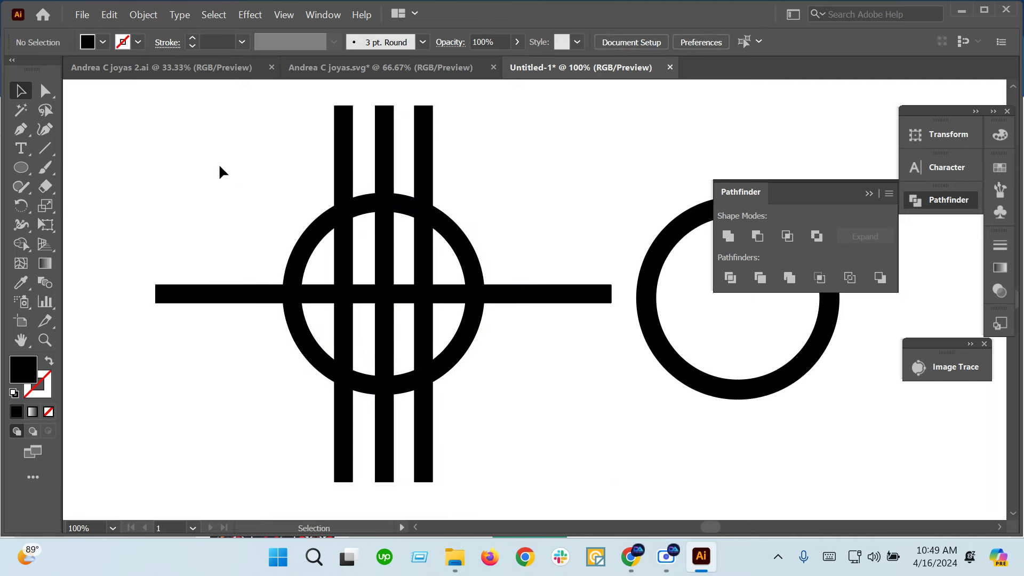
pyautogui.moveTo(216, 161)
pyautogui.mouseDown()
pyautogui.moveTo(495, 449)
pyautogui.moveTo(509, 440)
pyautogui.mouseUp()
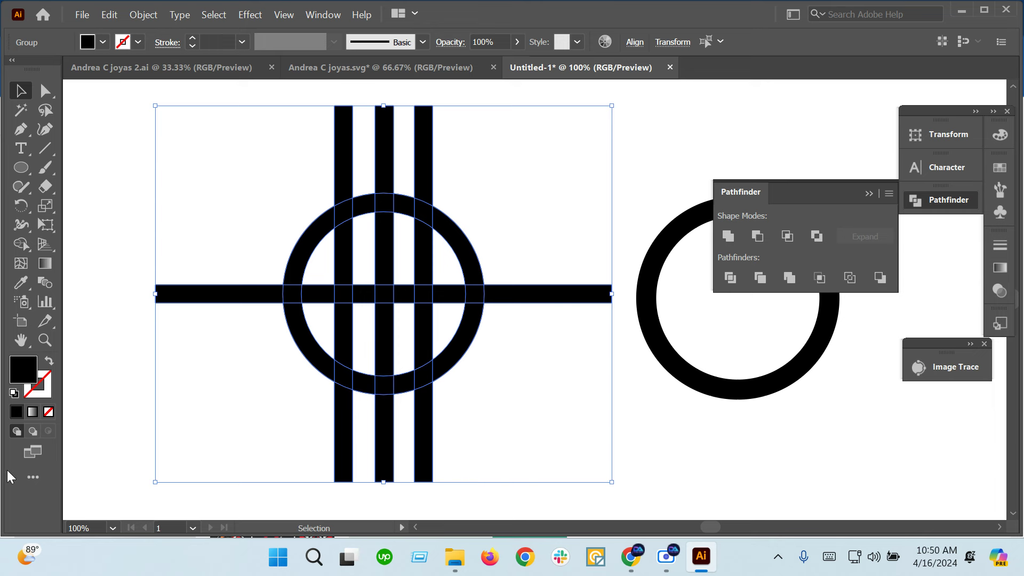
pyautogui.moveTo(20, 245); pyautogui.dragTo(115, 249)
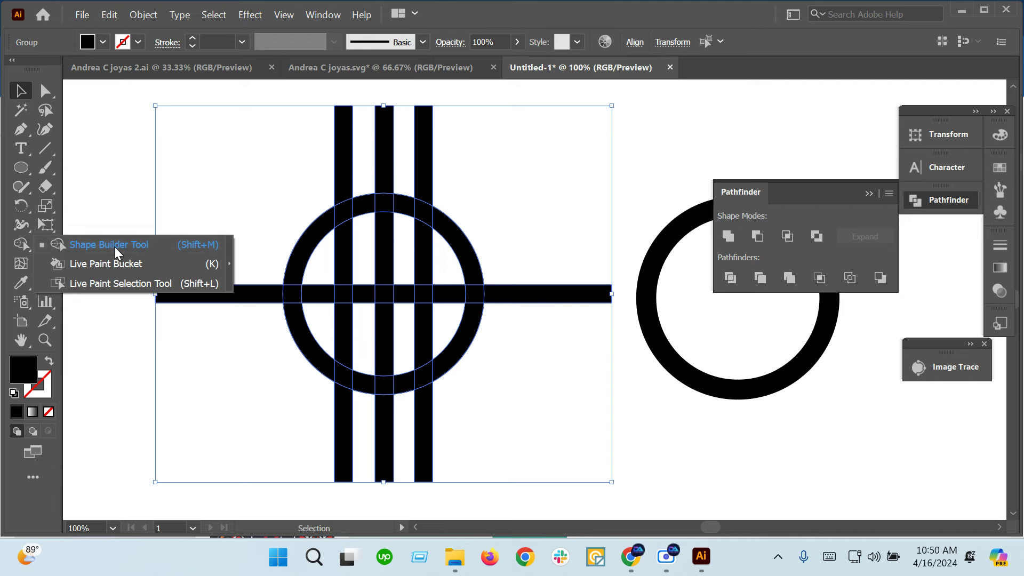
# Step: With Shape Builder, erase the cross arms and bar ends outside the ring
pyautogui.click(201, 146)
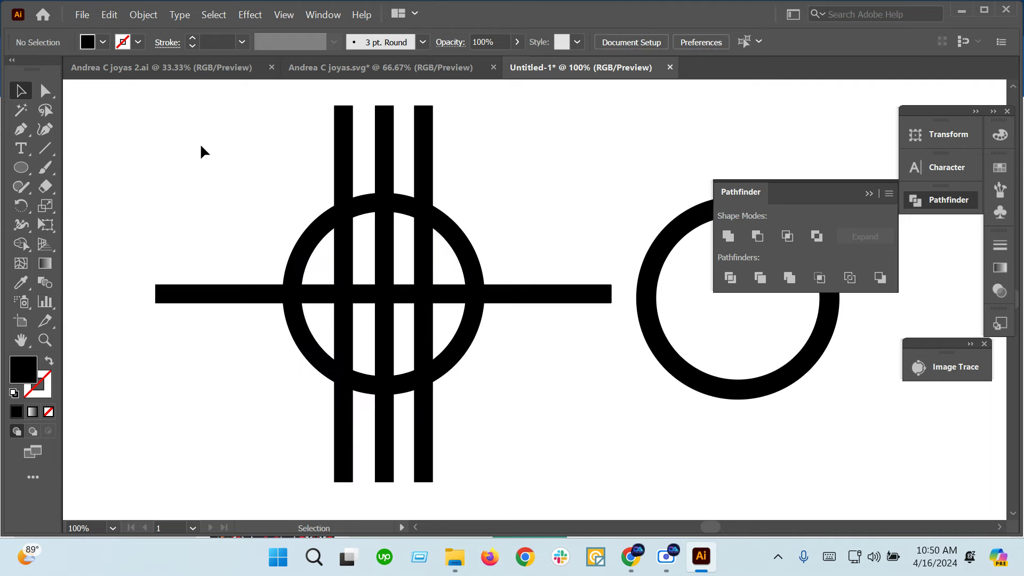
pyautogui.moveTo(201, 146); pyautogui.dragTo(475, 433)
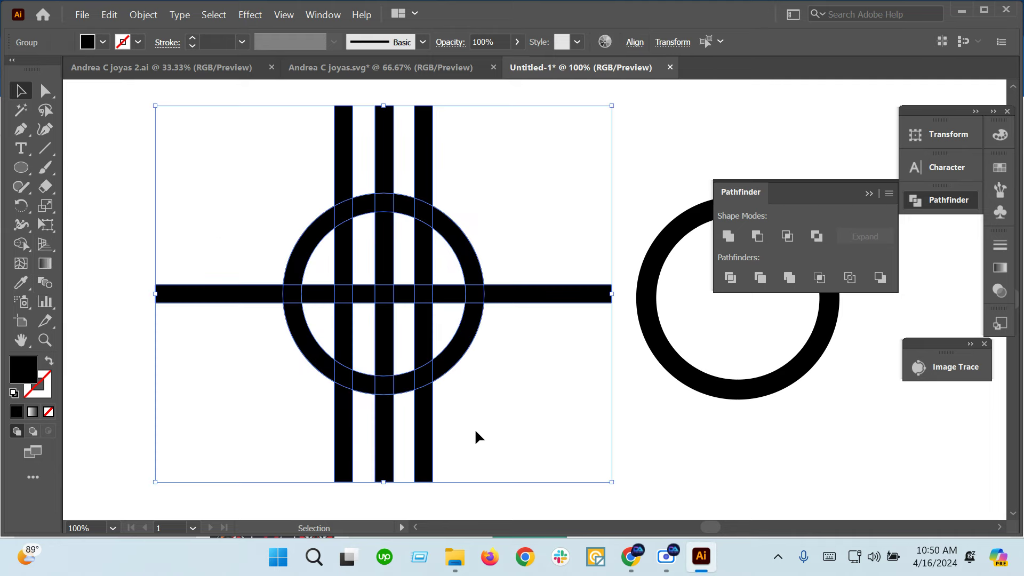
pyautogui.hotkey('shift', 'm')
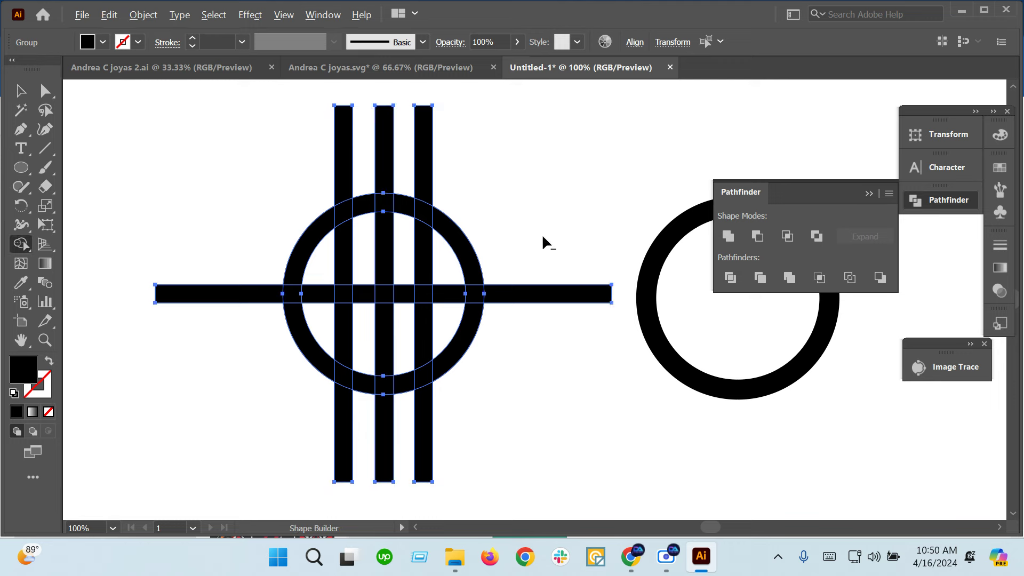
pyautogui.moveTo(542, 234); pyautogui.dragTo(542, 309)
pyautogui.moveTo(496, 119); pyautogui.dragTo(265, 127)
pyautogui.moveTo(220, 229)
pyautogui.mouseDown()
pyautogui.moveTo(202, 406)
pyautogui.moveTo(469, 454)
pyautogui.mouseUp()
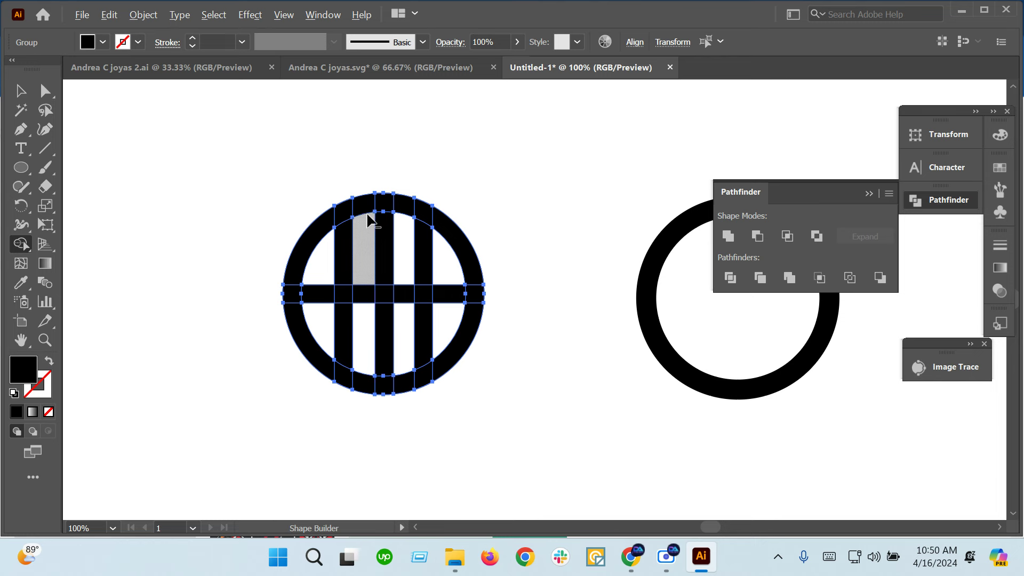
# Step: Erase the regions and ring pieces between the vertical bars
pyautogui.moveTo(368, 219); pyautogui.dragTo(366, 202)
pyautogui.keyDown('alt'); pyautogui.click(365, 331); pyautogui.keyUp('alt')
pyautogui.keyDown('alt'); pyautogui.click(366, 293); pyautogui.keyUp('alt')
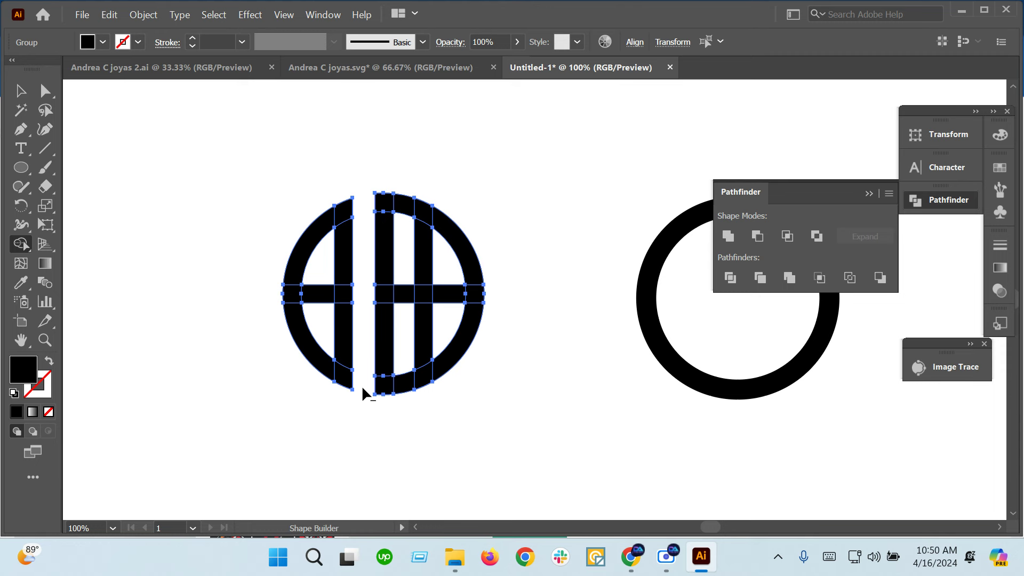
pyautogui.moveTo(414, 367); pyautogui.dragTo(388, 418)
pyautogui.moveTo(406, 212); pyautogui.dragTo(400, 388)
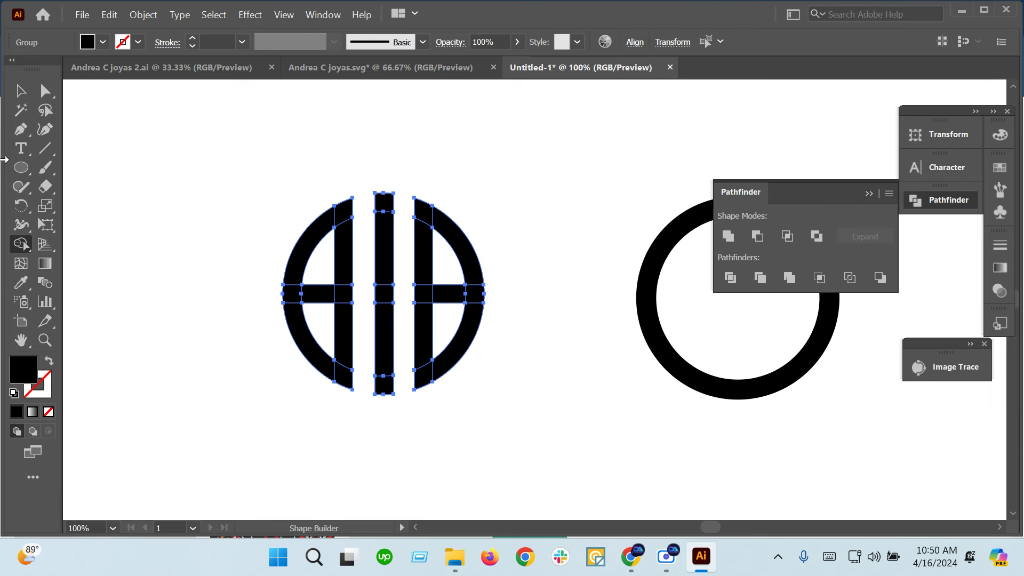
# Step: Select the central bar group with the Selection tool
pyautogui.click(21, 91)
pyautogui.click(175, 187)
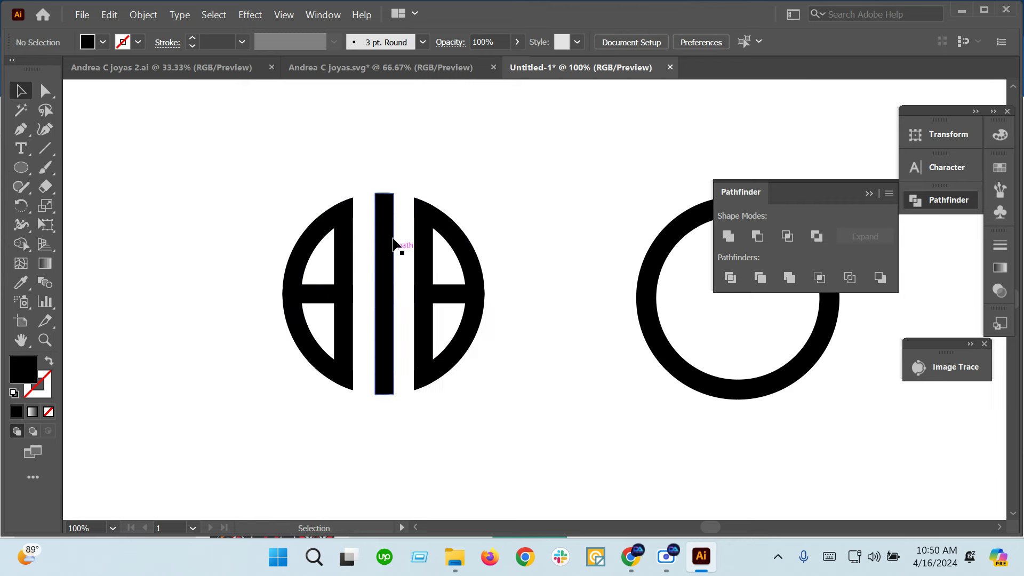
pyautogui.click(385, 208)
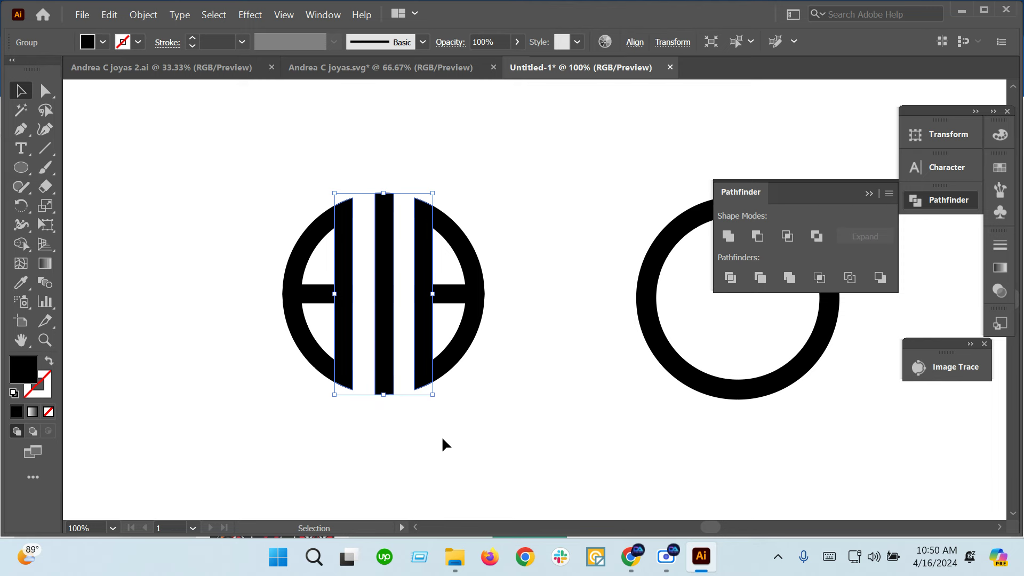
pyautogui.scroll(-2, 435, 438)
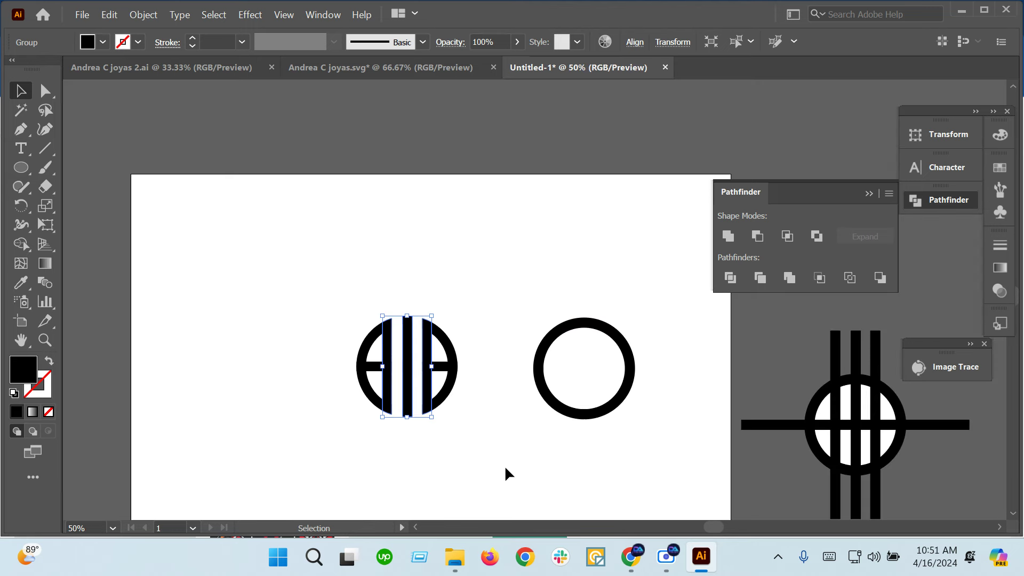
# Step: Delete the left emblem and replace it with a copy of the right one
pyautogui.moveTo(506, 468); pyautogui.dragTo(323, 298)
pyautogui.press('Delete')
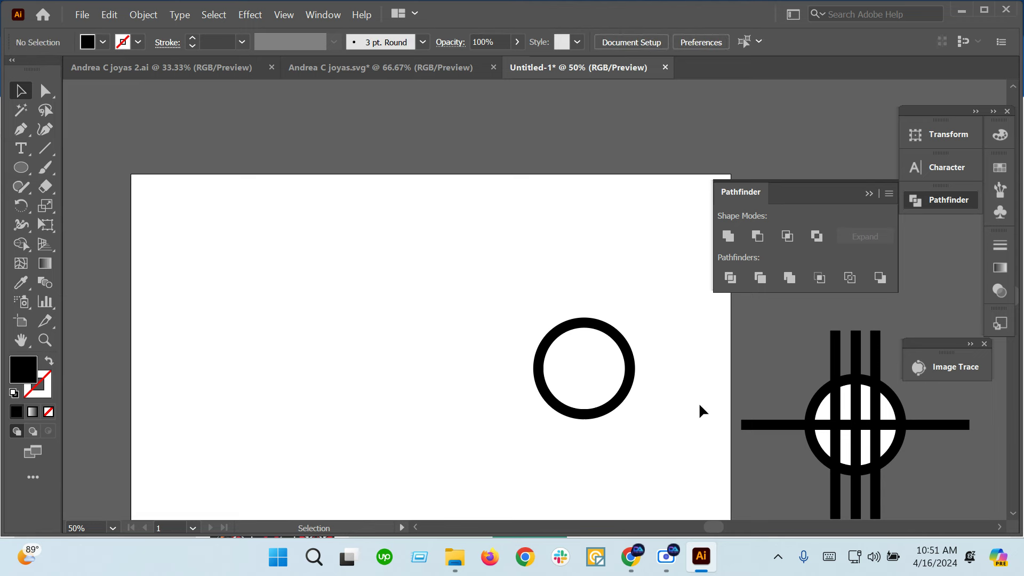
pyautogui.moveTo(700, 410)
pyautogui.mouseDown()
pyautogui.moveTo(888, 430)
pyautogui.moveTo(384, 370)
pyautogui.mouseUp()
pyautogui.scroll(3, 400, 412)
pyautogui.click(455, 429)
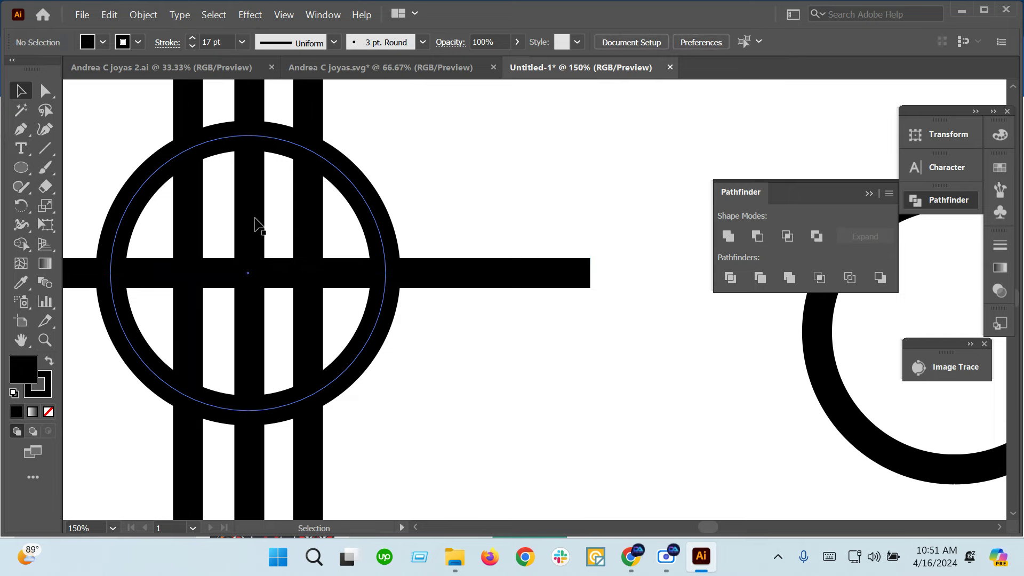
pyautogui.scroll(-1, 269, 320)
# Step: Ungroup the vertical bars and move the middle bar beside the right ring
pyautogui.click(254, 150)
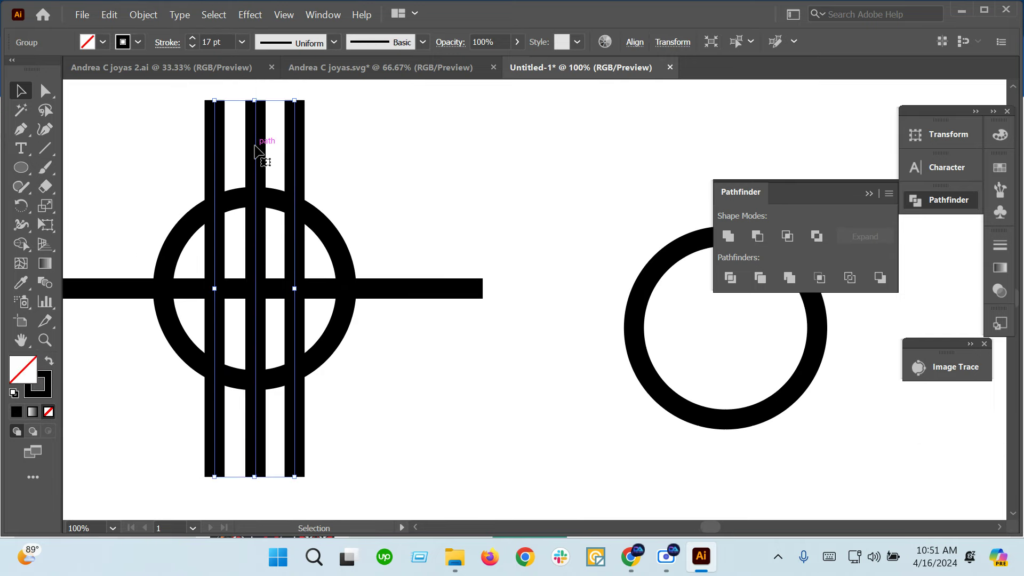
pyautogui.rightClick(255, 150)
pyautogui.click(306, 288)
pyautogui.click(269, 168)
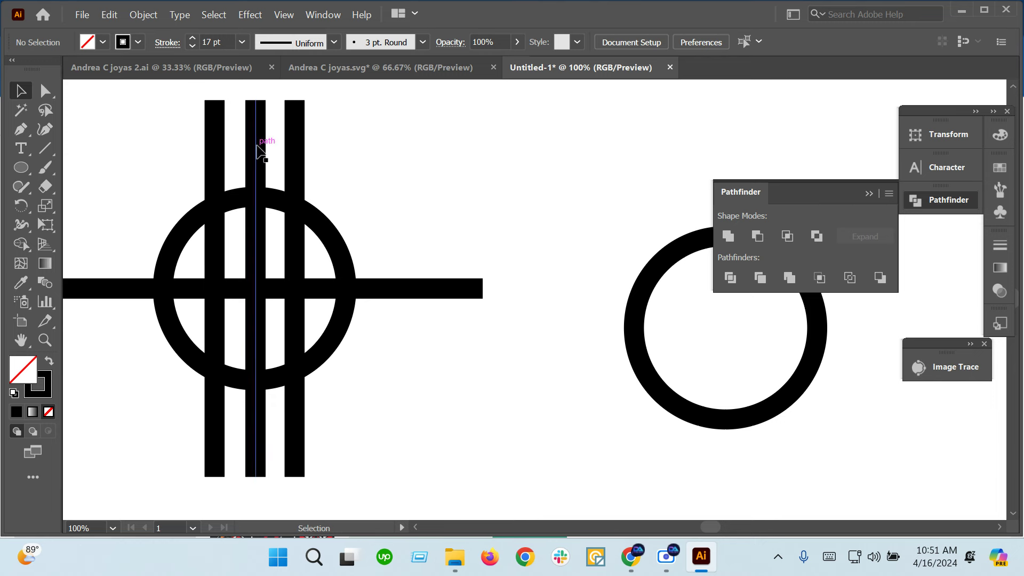
pyautogui.moveTo(256, 147); pyautogui.dragTo(619, 147)
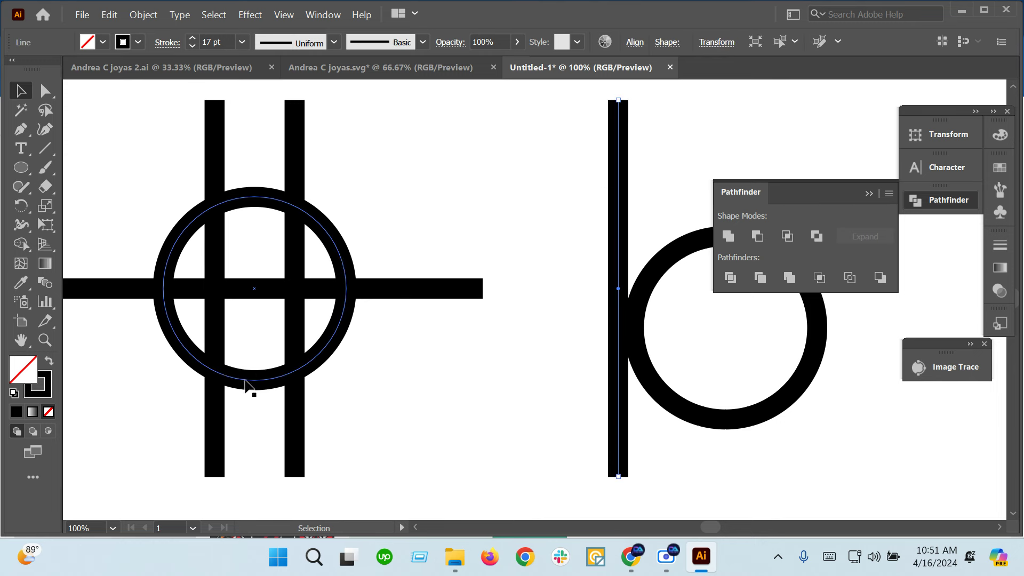
# Step: Move the right bar toward the ring's centre, group both bars, and add the ring
pyautogui.click(295, 436)
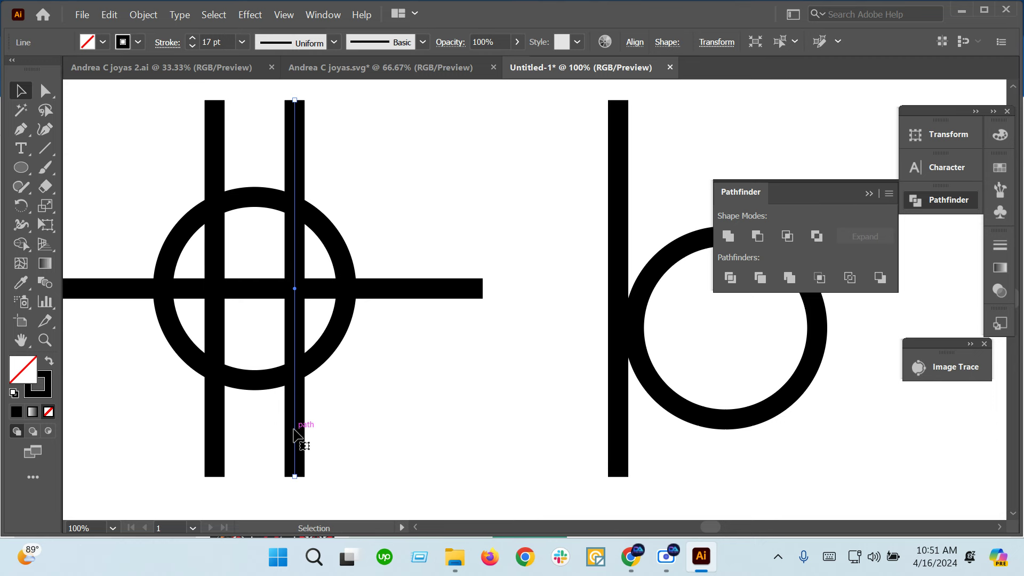
pyautogui.moveTo(294, 431); pyautogui.dragTo(235, 440)
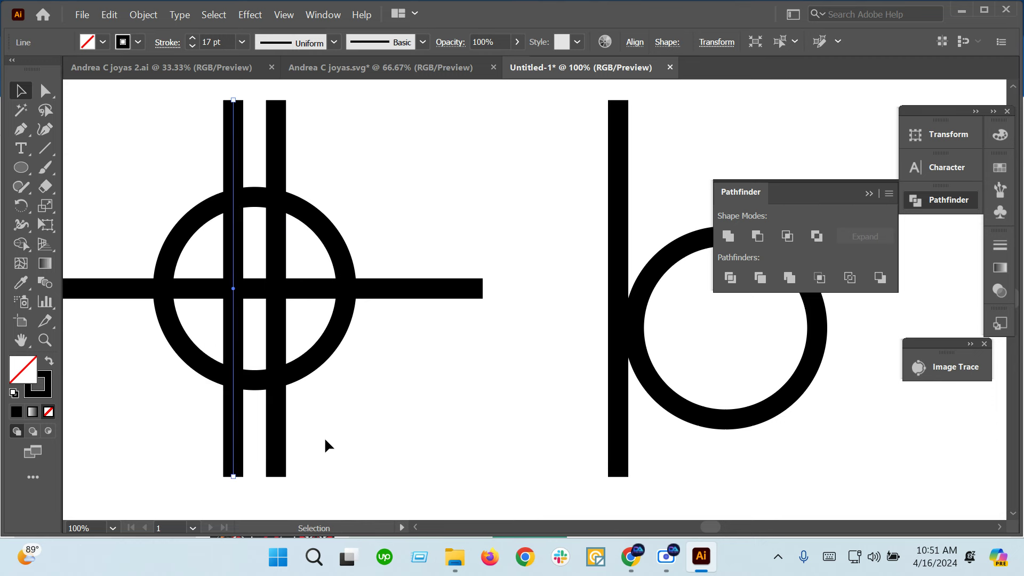
pyautogui.moveTo(325, 440); pyautogui.dragTo(198, 442)
pyautogui.hotkey('ctrl', 'g')
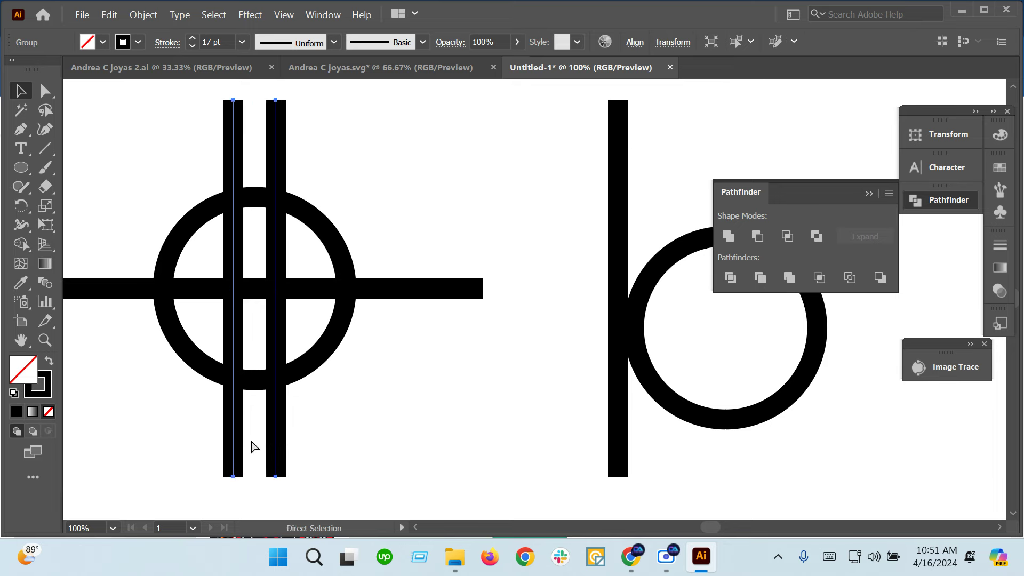
pyautogui.keyDown('shift'); pyautogui.click(299, 382); pyautogui.keyUp('shift')
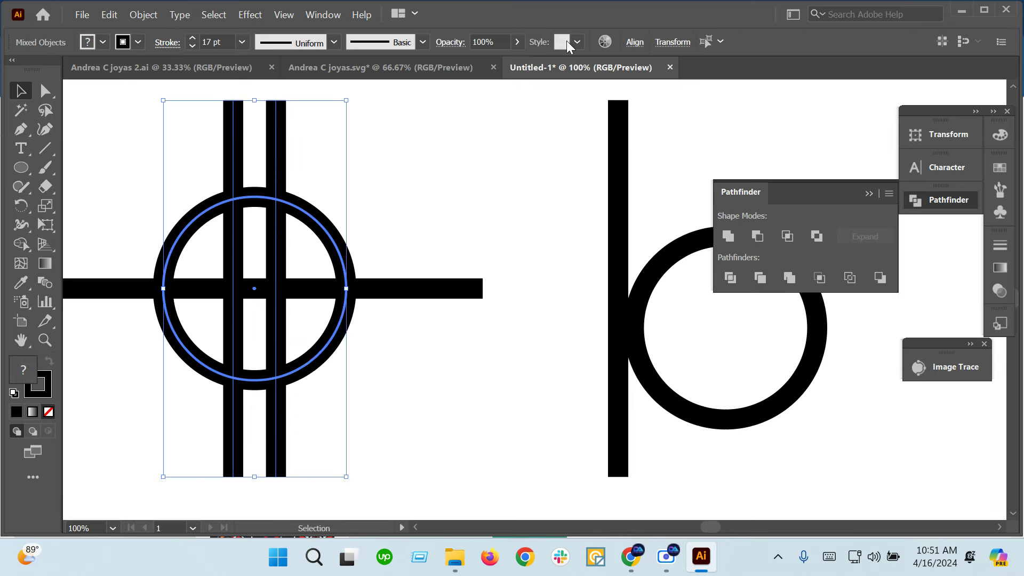
# Step: Centre the vertical and horizontal bars on the ring, using the ring as key object
pyautogui.click(634, 42)
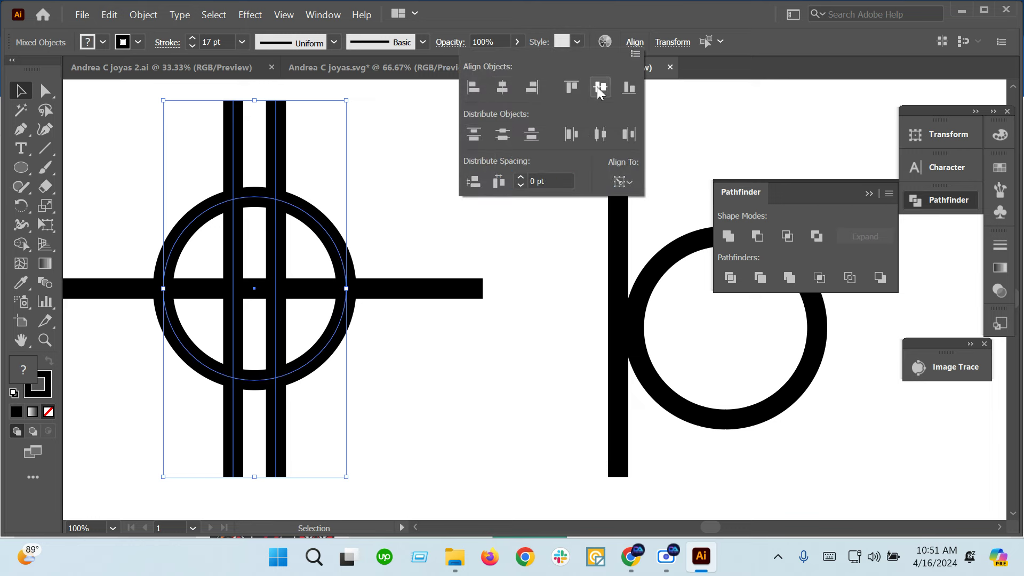
pyautogui.keyDown('shift'); pyautogui.click(284, 290); pyautogui.keyUp('shift')
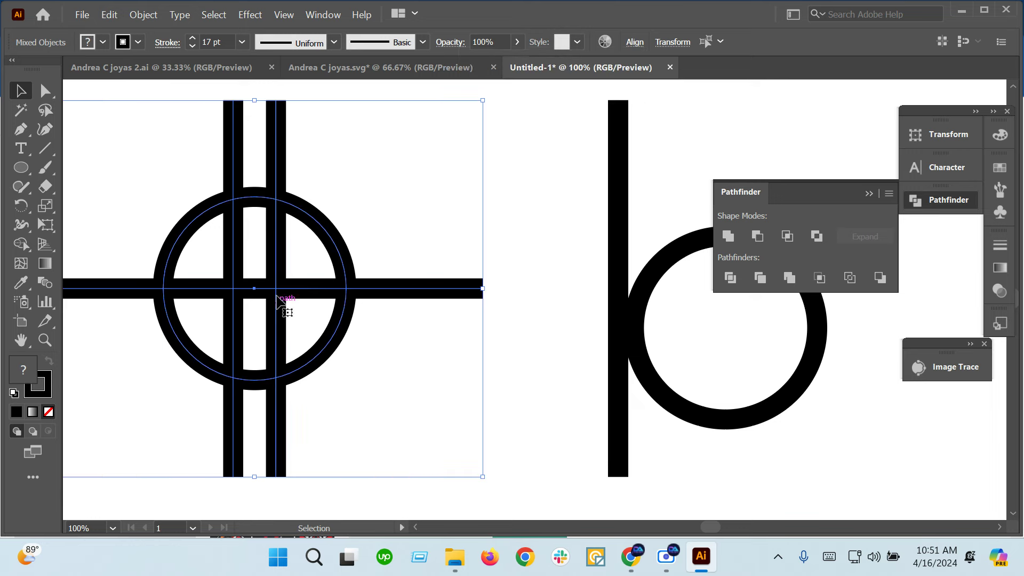
pyautogui.click(323, 229)
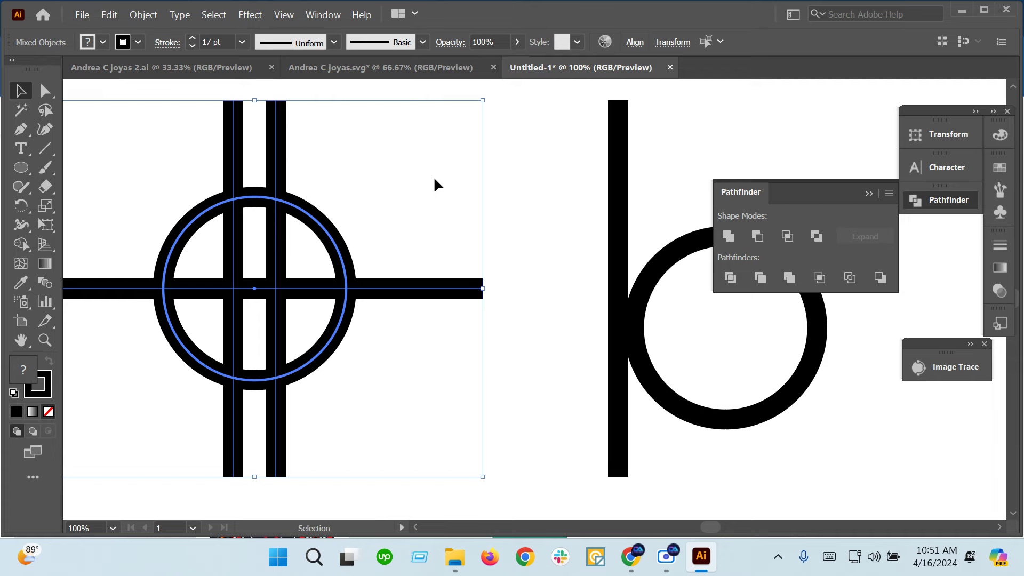
pyautogui.click(635, 42)
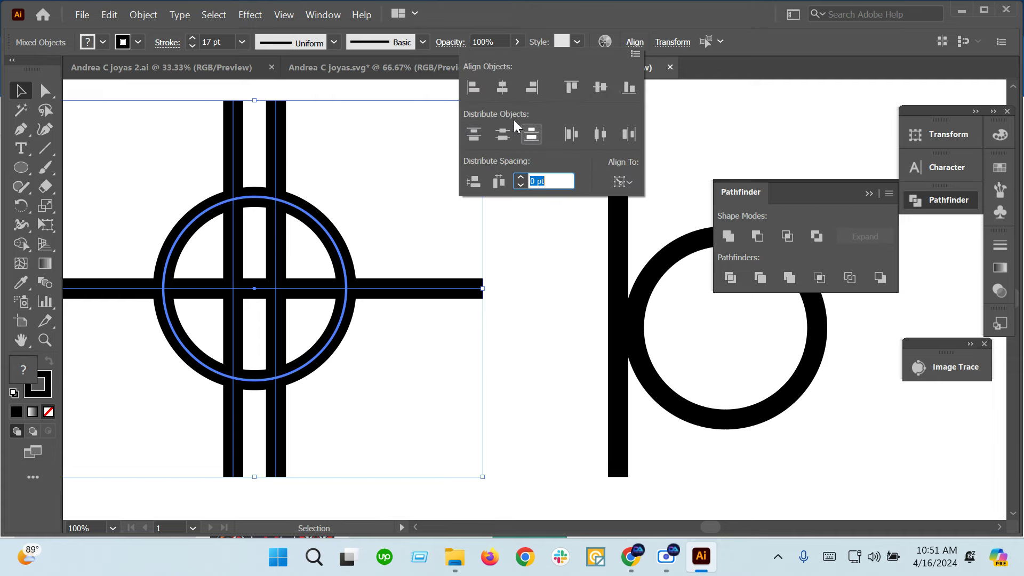
pyautogui.click(456, 394)
pyautogui.moveTo(444, 385); pyautogui.dragTo(475, 393)
# Step: Expand the cross shapes' strokes into filled outlines with Object > Expand
pyautogui.hotkey('ctrl', 'z')
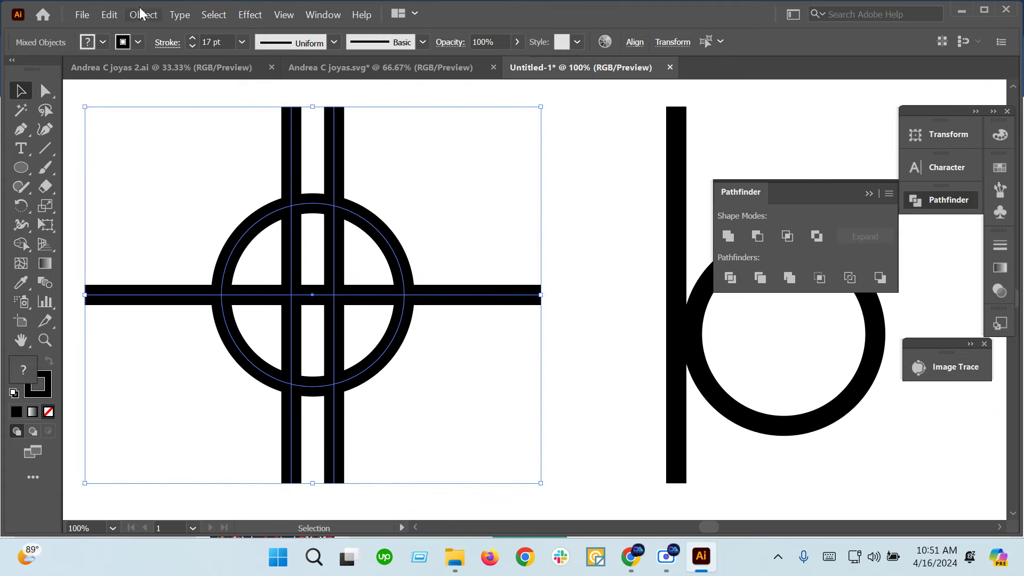
pyautogui.click(141, 12)
pyautogui.click(183, 202)
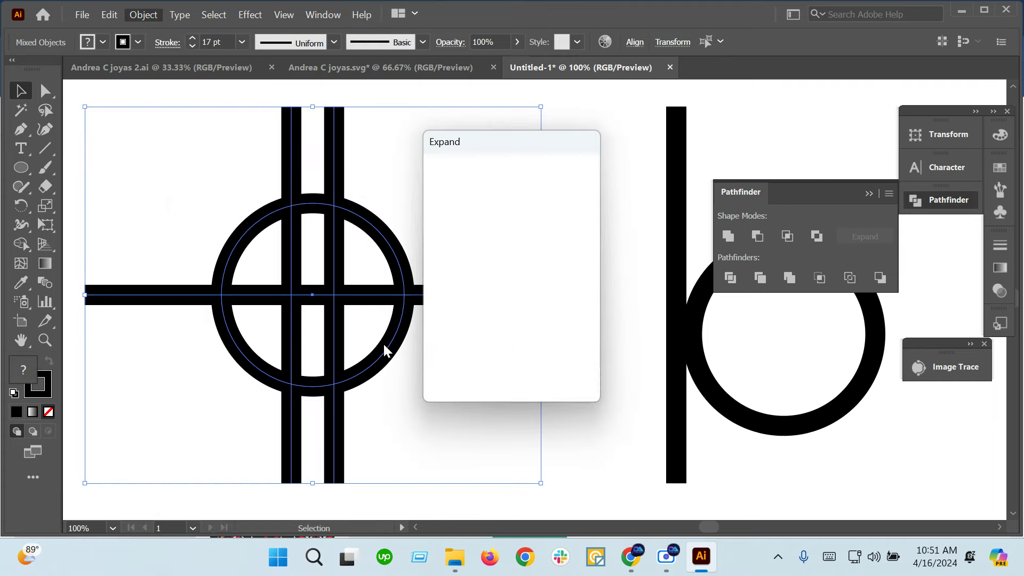
pyautogui.click(487, 365)
# Step: With Shape Builder, delete the horizontal bar ends extending beyond the ring on both sides
pyautogui.hotkey('shift', 'm')
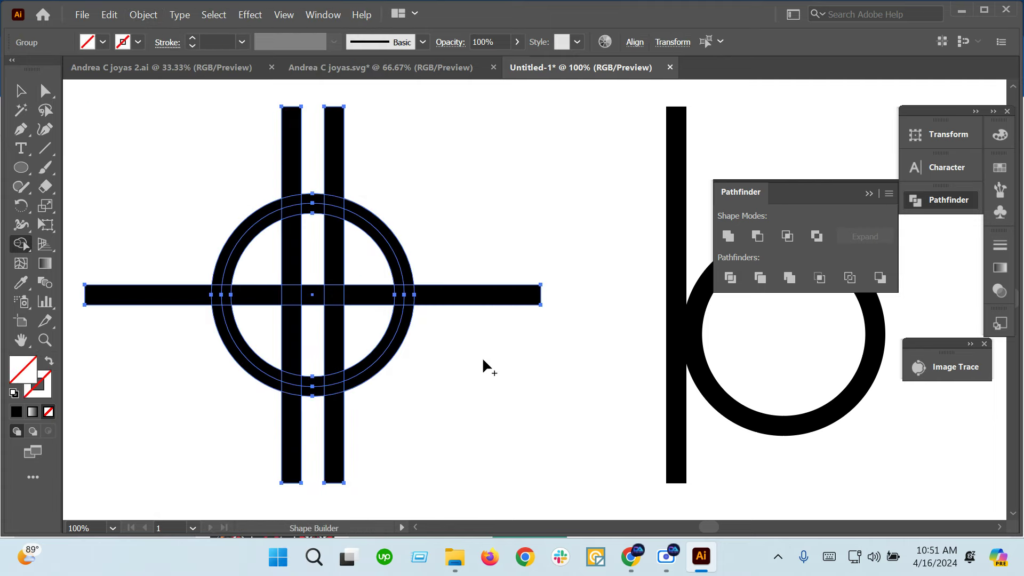
pyautogui.keyDown('alt'); pyautogui.click(445, 295); pyautogui.keyUp('alt')
pyautogui.moveTo(372, 440); pyautogui.dragTo(224, 439)
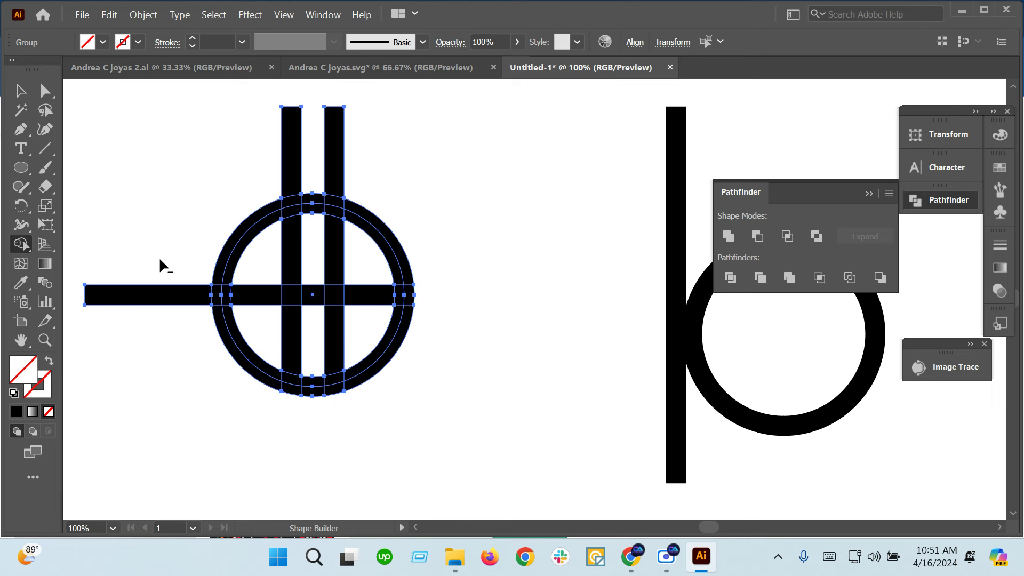
pyautogui.click(149, 294)
pyautogui.moveTo(256, 140); pyautogui.dragTo(431, 139)
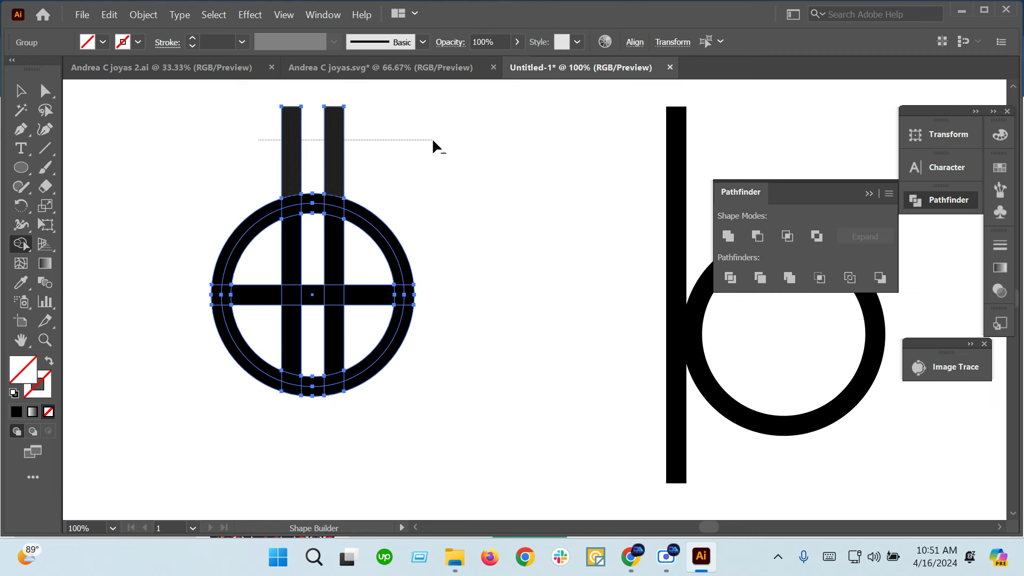
# Step: Remove the top and bottom ring segments and the centre strip between the bars
pyautogui.keyDown('alt'); pyautogui.click(310, 203); pyautogui.keyUp('alt')
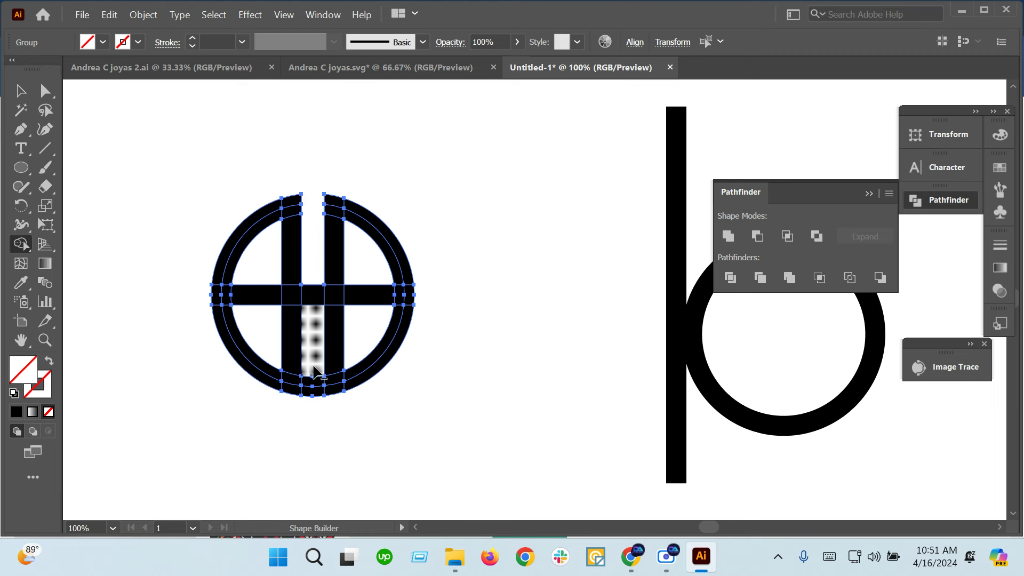
pyautogui.keyDown('alt'); pyautogui.click(312, 389); pyautogui.keyUp('alt')
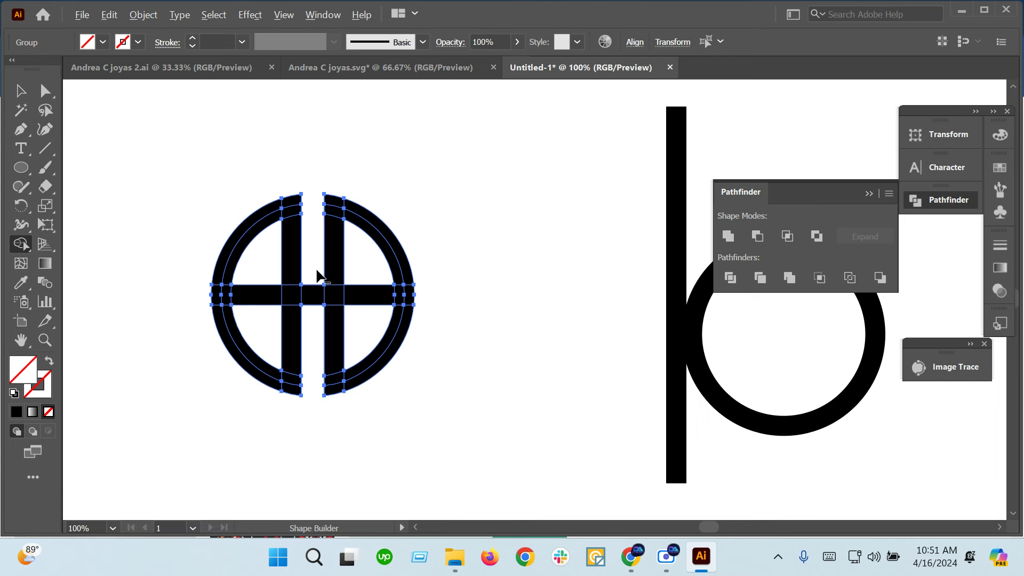
pyautogui.moveTo(317, 270); pyautogui.dragTo(304, 323)
# Step: Select the whole split-ring design, then deselect it and pan to review the result
pyautogui.click(22, 91)
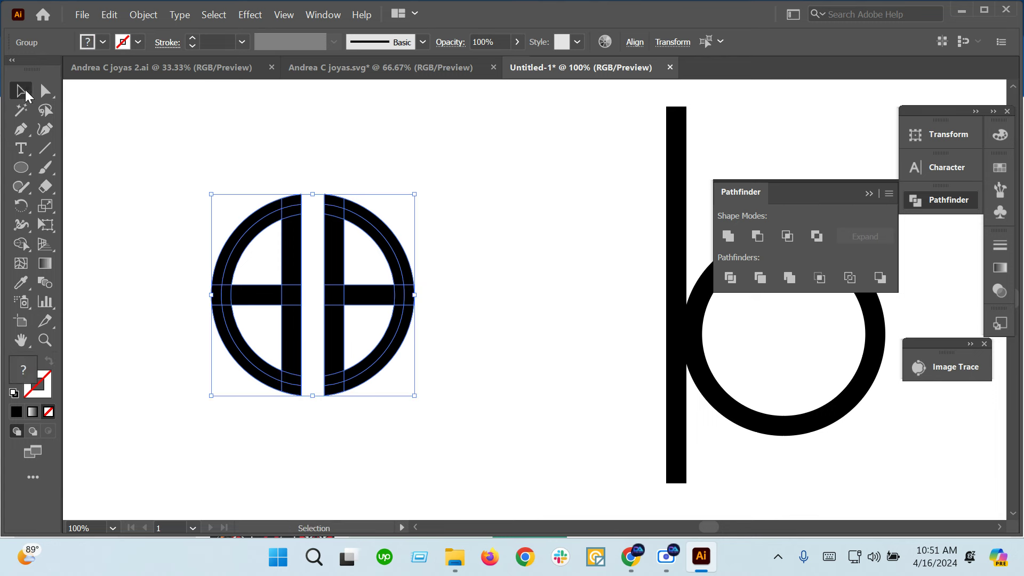
pyautogui.click(175, 180)
pyautogui.moveTo(402, 387); pyautogui.dragTo(170, 240)
pyautogui.click(209, 174)
pyautogui.keyDown('alt'); pyautogui.scroll(1, 220, 272); pyautogui.keyUp('alt')
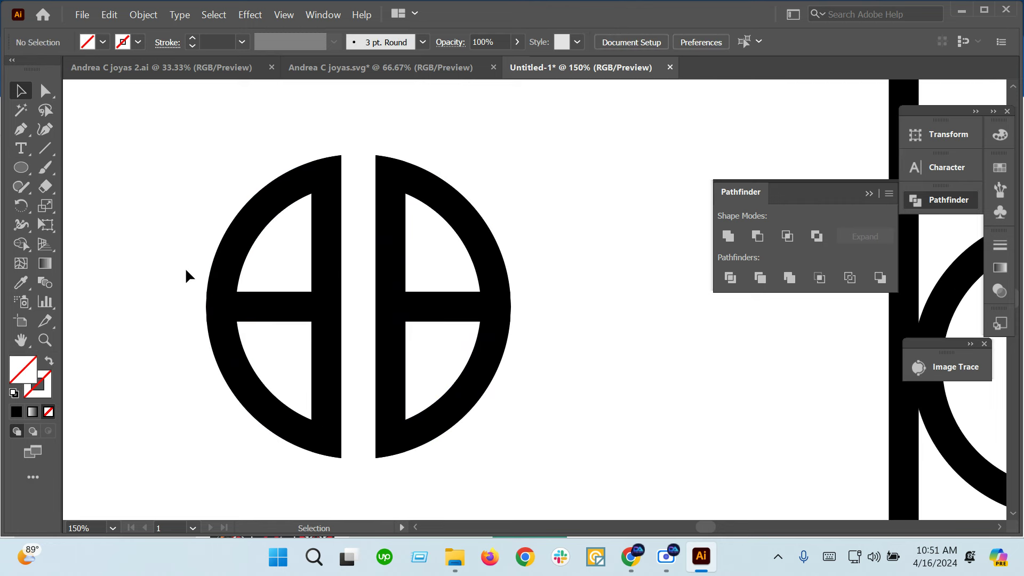
pyautogui.hscroll(-1, 608, 414)
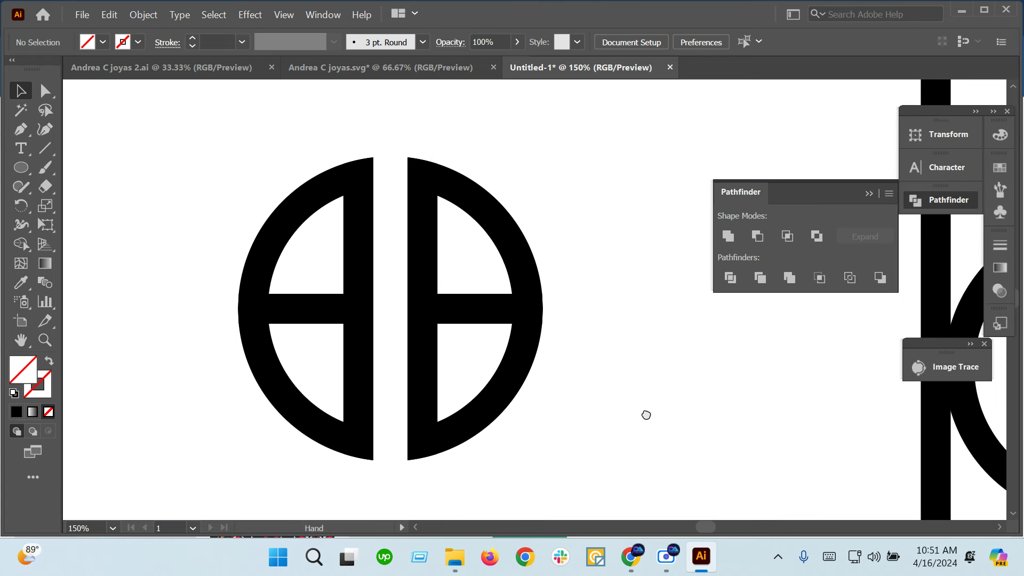
pyautogui.hscroll(-1, 618, 427)
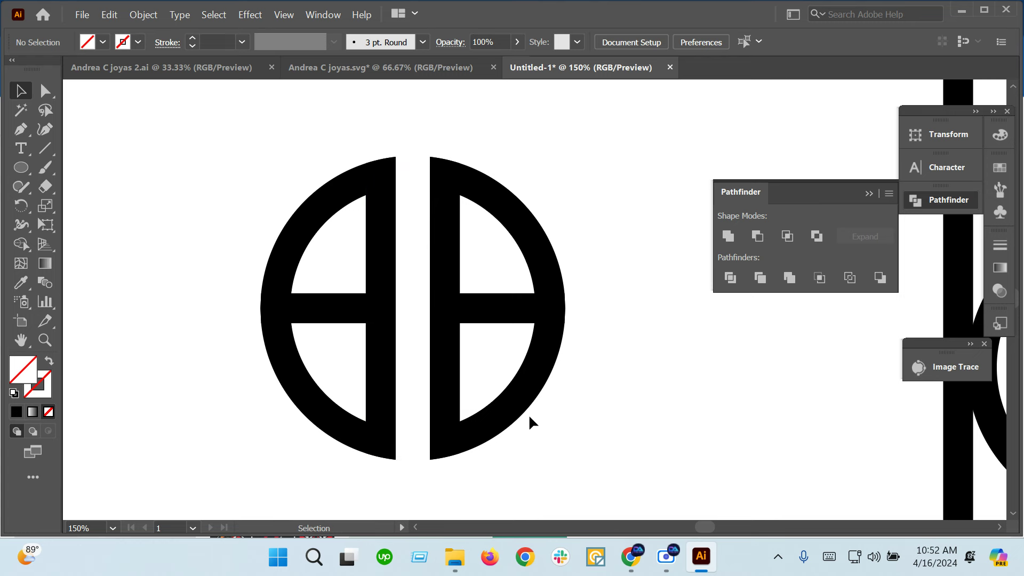
# Step: Ungroup the paired crossbars into separate paths, then delete and restore the right crossbar
pyautogui.click(503, 319)
pyautogui.rightClick(505, 320)
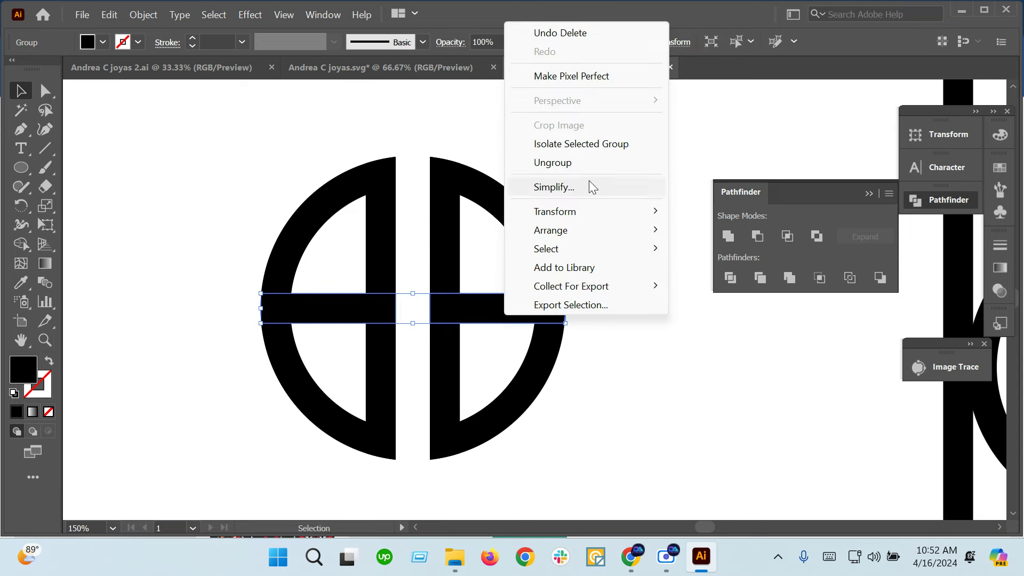
pyautogui.click(590, 162)
pyautogui.click(527, 282)
pyautogui.click(507, 312)
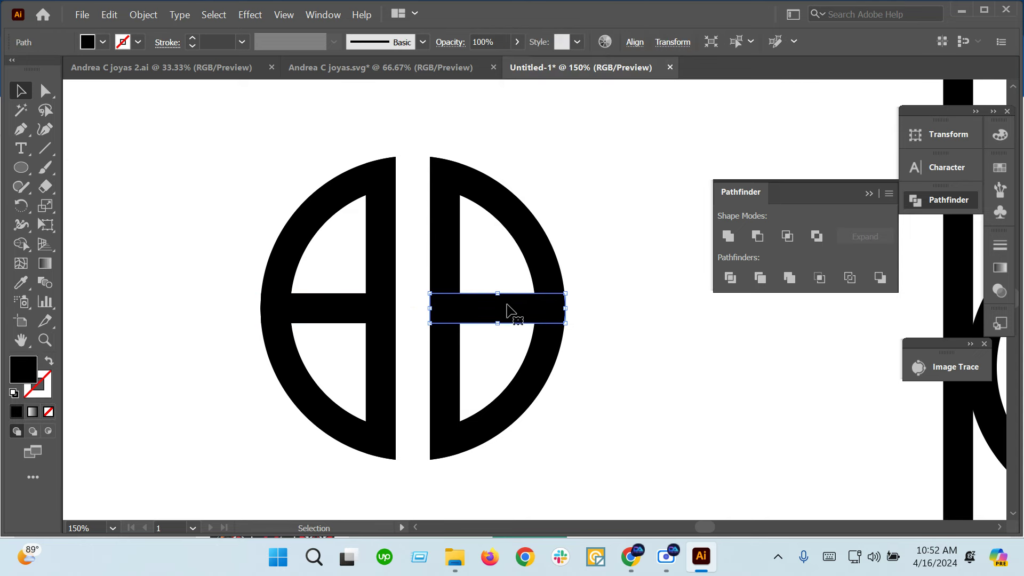
pyautogui.press('Delete')
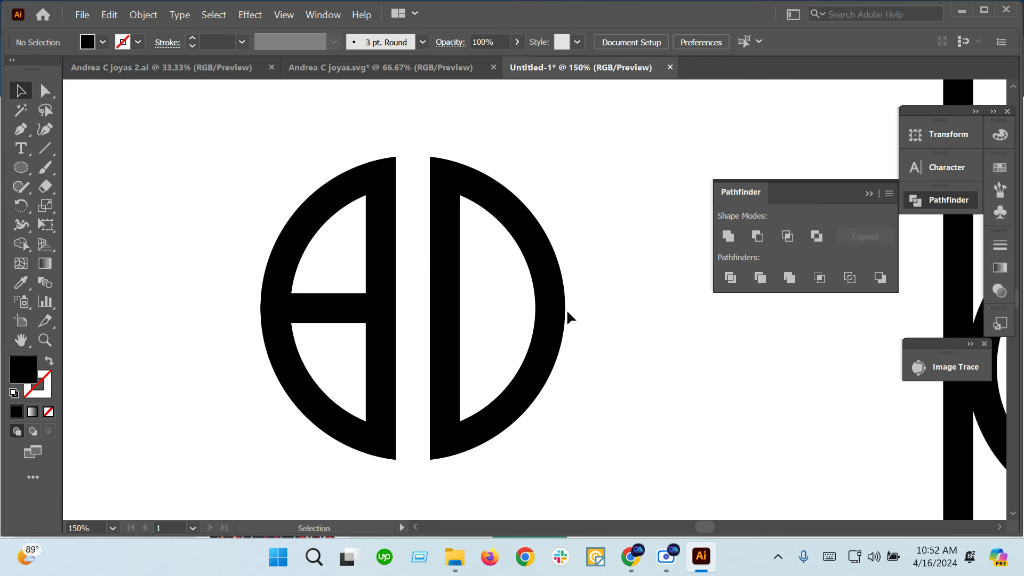
pyautogui.press('a')
pyautogui.hotkey('ctrl', 'z')
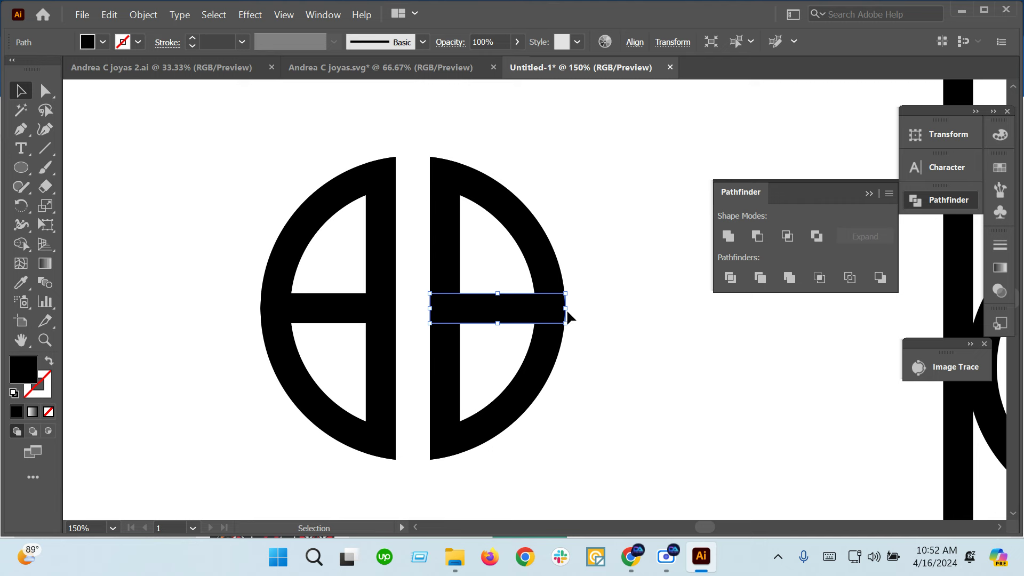
# Step: Group the monogram and place an upright crossbar piece in the ring's lower-left
pyautogui.moveTo(334, 469); pyautogui.dragTo(338, 424)
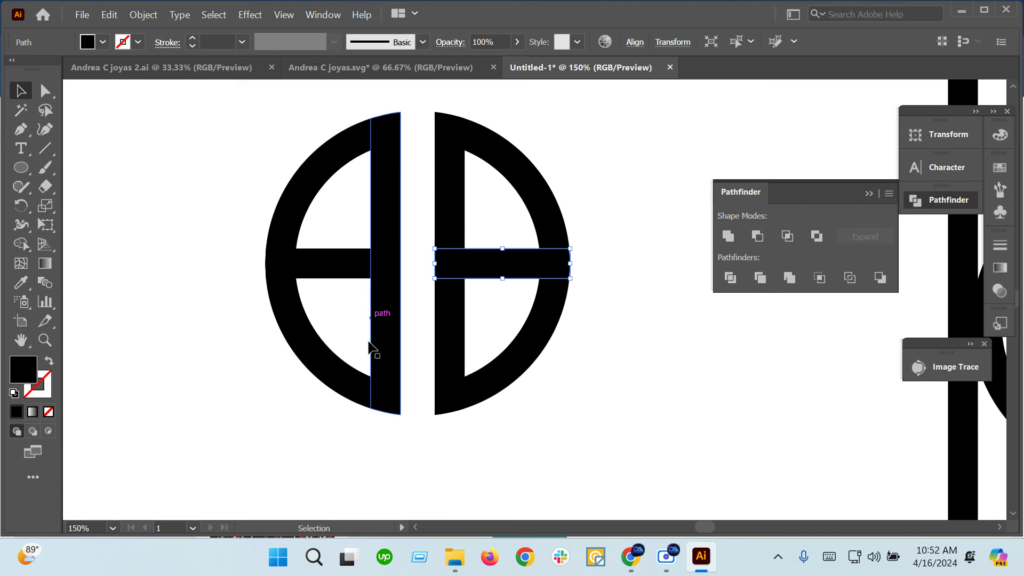
pyautogui.hotkey('ctrl', 'a')
pyautogui.hotkey('ctrl', 'g')
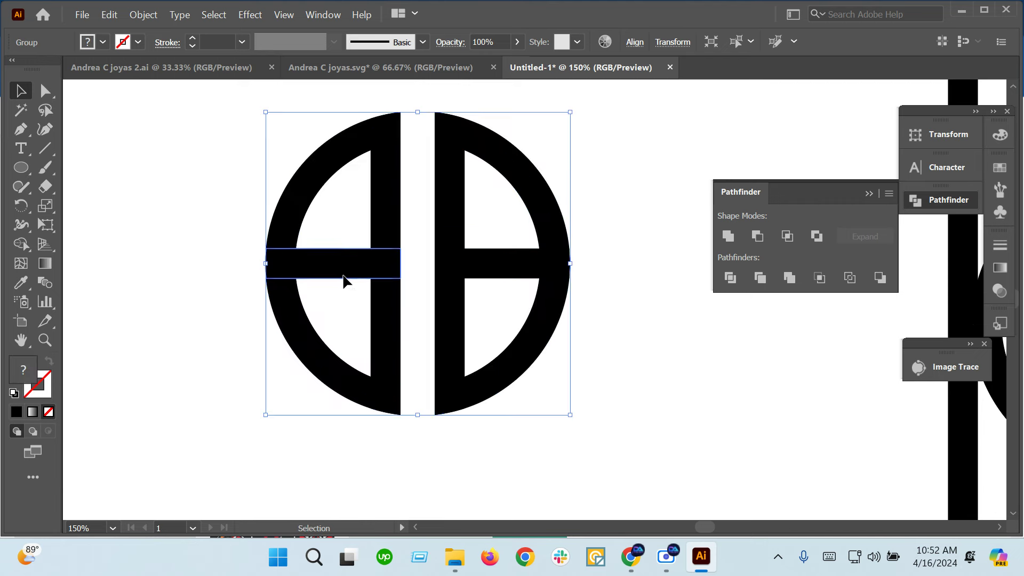
pyautogui.moveTo(344, 279); pyautogui.dragTo(281, 388)
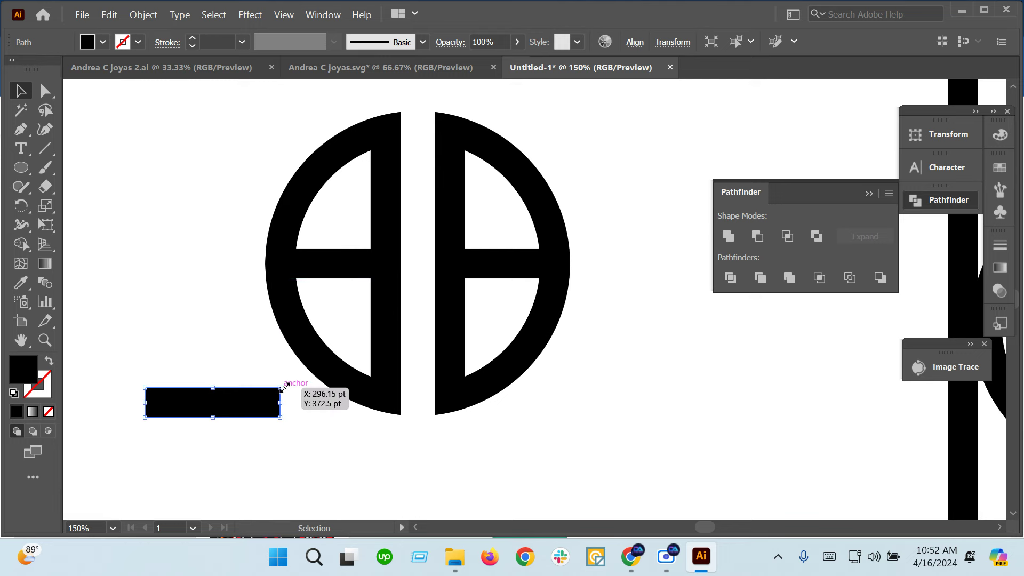
pyautogui.moveTo(287, 381)
pyautogui.mouseDown()
pyautogui.moveTo(221, 506)
pyautogui.moveTo(231, 495)
pyautogui.mouseUp()
pyautogui.moveTo(220, 414)
pyautogui.mouseDown()
pyautogui.moveTo(366, 395)
pyautogui.moveTo(333, 426)
pyautogui.moveTo(362, 425)
pyautogui.mouseUp()
pyautogui.scroll(3, 365, 395)
pyautogui.scroll(-2, 360, 422)
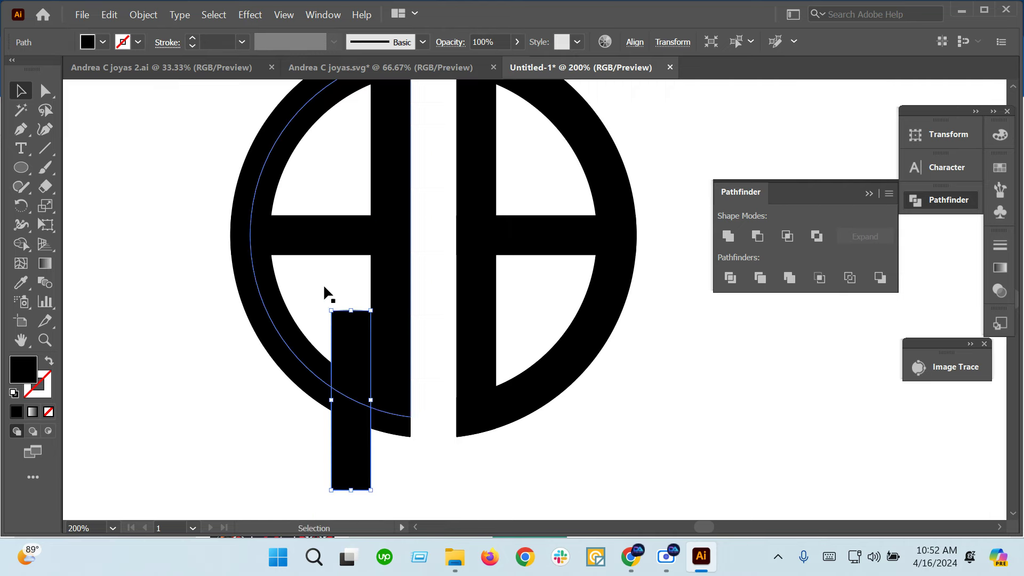
# Step: With Shape Builder, merge the stem regions and delete the ring arc and leftover rectangle
pyautogui.moveTo(366, 389); pyautogui.dragTo(362, 382)
pyautogui.moveTo(283, 455); pyautogui.dragTo(380, 335)
pyautogui.hotkey('shift', 'm')
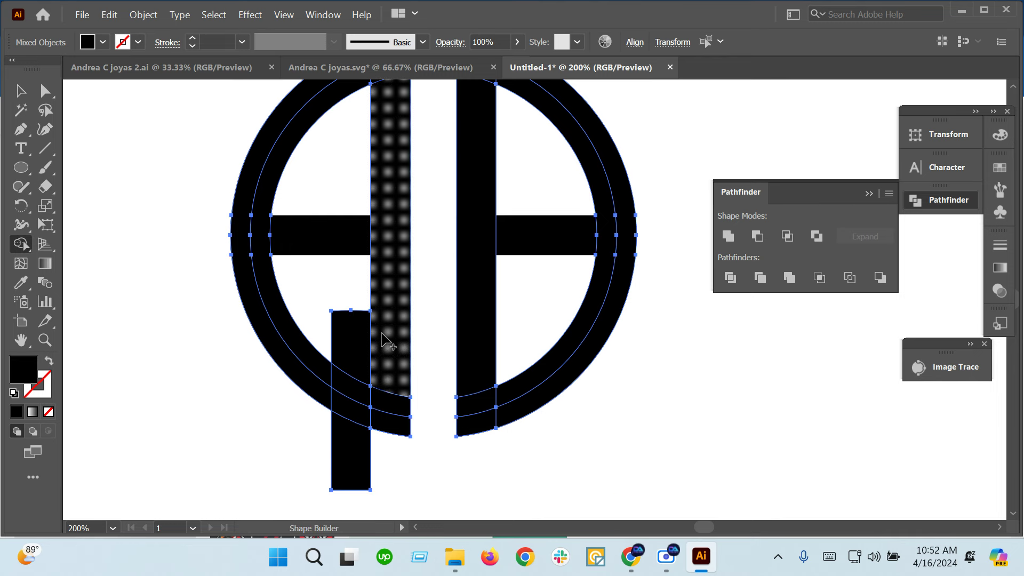
pyautogui.click(381, 337)
pyautogui.moveTo(354, 366); pyautogui.dragTo(361, 483)
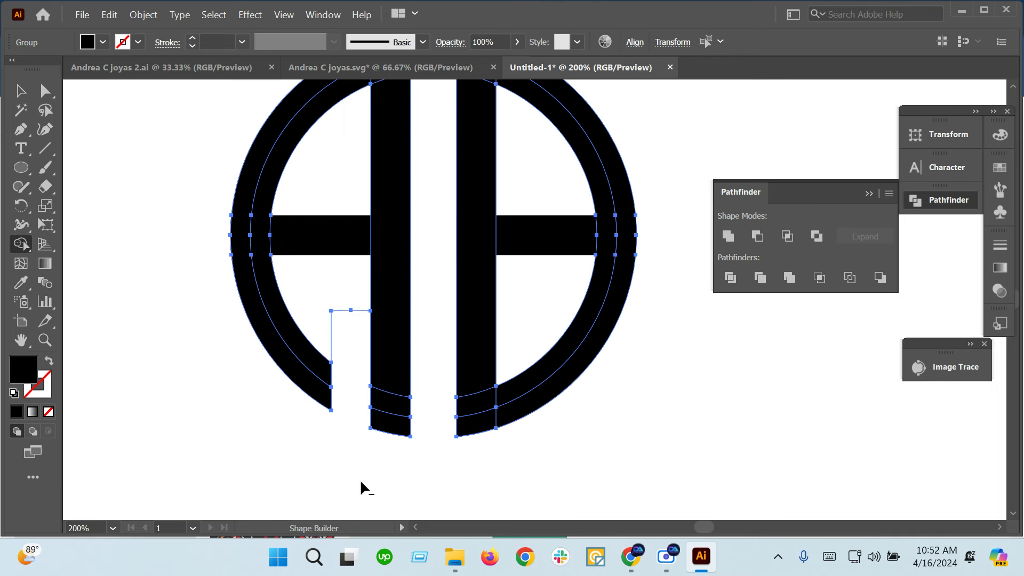
pyautogui.keyDown('alt'); pyautogui.click(341, 320); pyautogui.keyUp('alt')
pyautogui.click(22, 91)
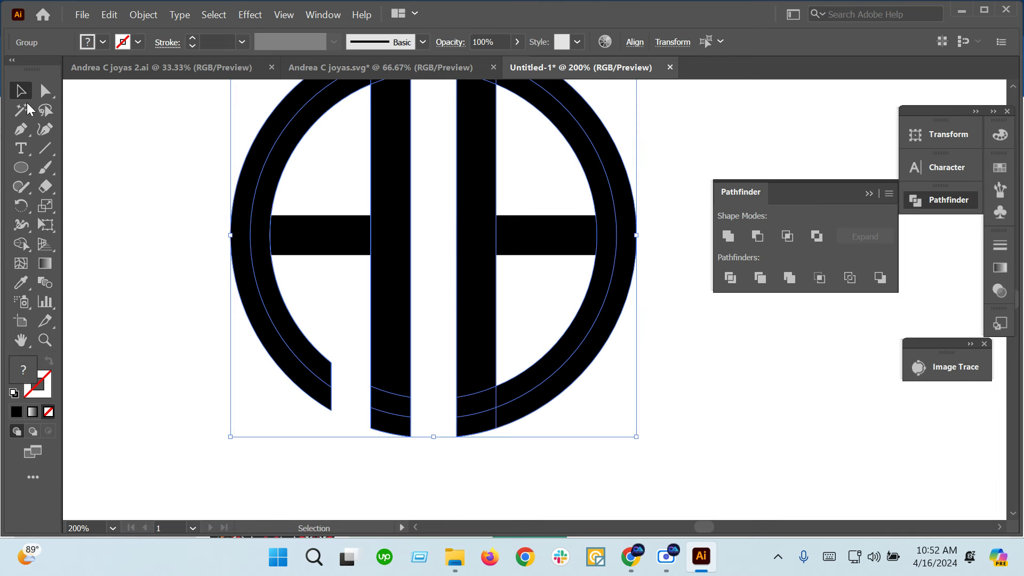
pyautogui.click(142, 343)
pyautogui.scroll(-2, 225, 400)
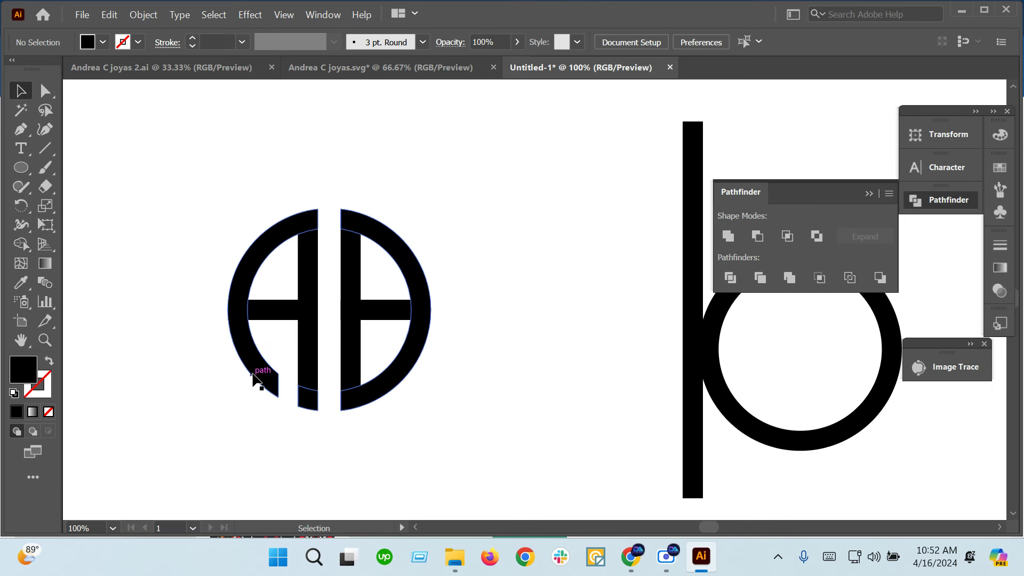
# Step: Move the right crossbar out of the circle and type a letter g above the artwork
pyautogui.click(388, 313)
pyautogui.moveTo(391, 319)
pyautogui.mouseDown()
pyautogui.moveTo(568, 196)
pyautogui.moveTo(426, 319)
pyautogui.moveTo(404, 319)
pyautogui.moveTo(543, 313)
pyautogui.mouseUp()
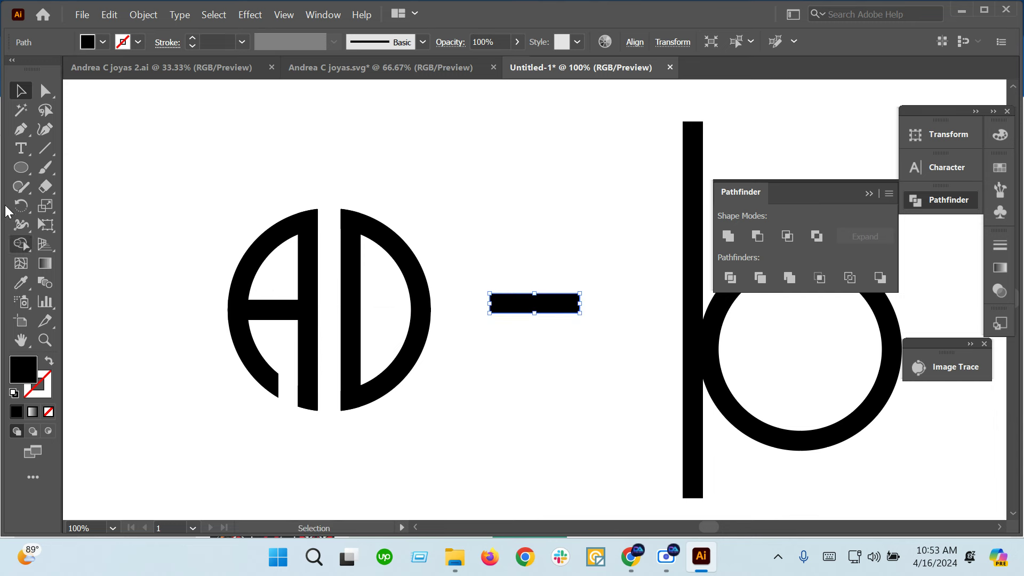
pyautogui.click(21, 149)
pyautogui.click(553, 146)
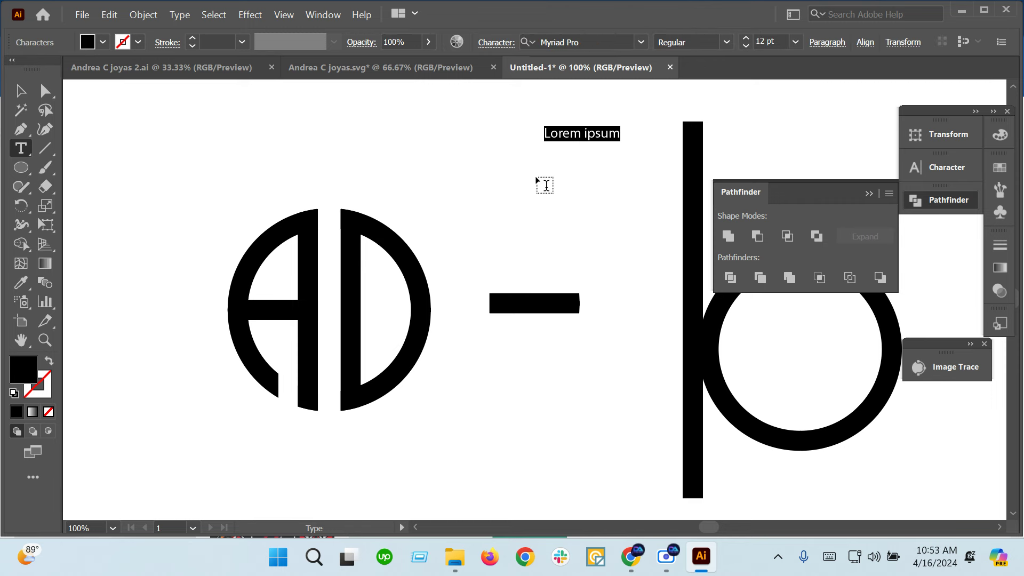
pyautogui.write('g')
# Step: Make the g an uppercase G, enlarge it above the monogram, and slide the bar back
pyautogui.click(30, 93)
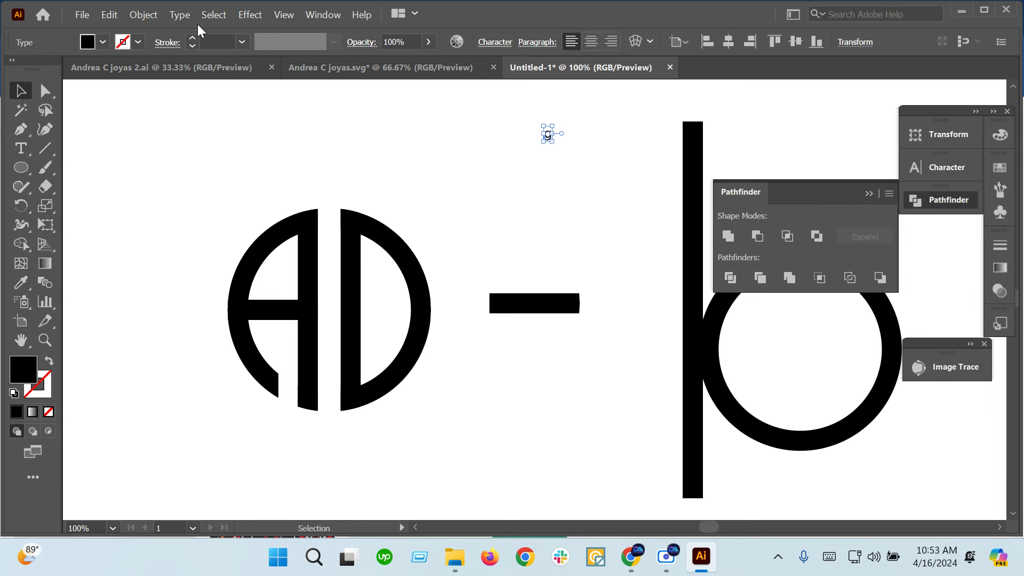
pyautogui.click(179, 15)
pyautogui.click(458, 274)
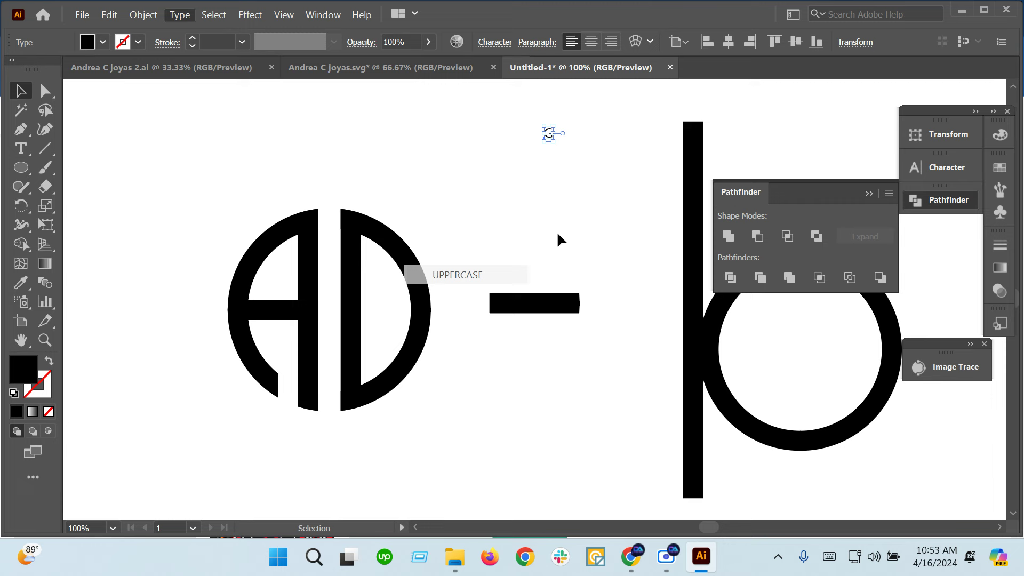
pyautogui.moveTo(566, 154); pyautogui.dragTo(586, 170)
pyautogui.moveTo(579, 128); pyautogui.dragTo(496, 141)
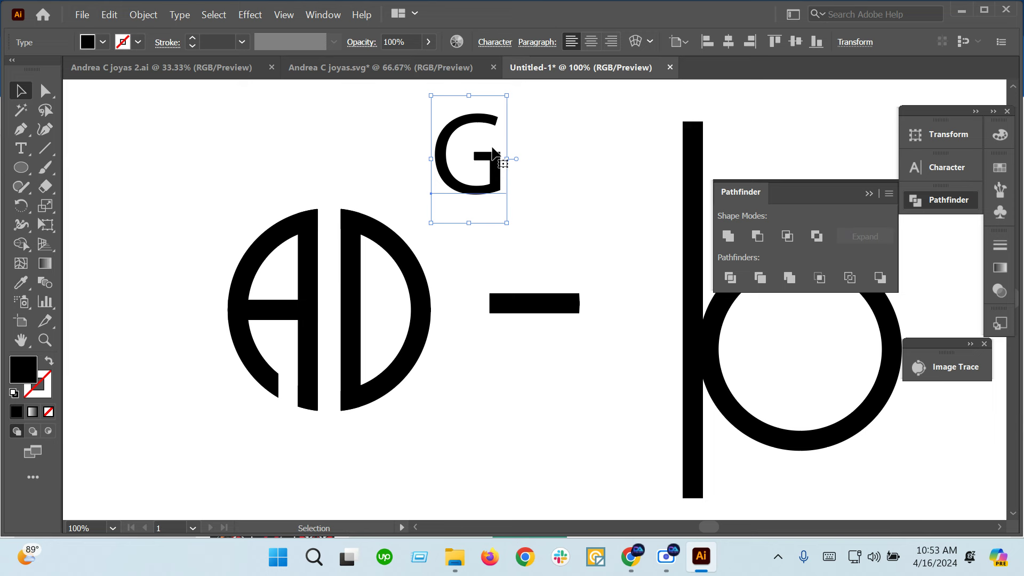
pyautogui.moveTo(520, 308); pyautogui.dragTo(372, 315)
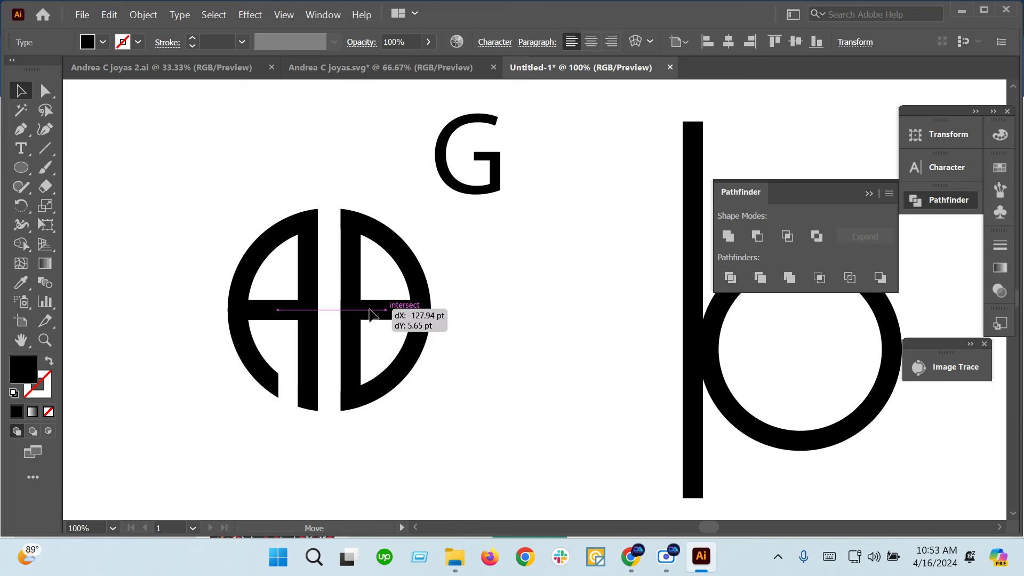
# Step: Position the right crossbar and use a raised copy to erase the upper ring section
pyautogui.click(511, 354)
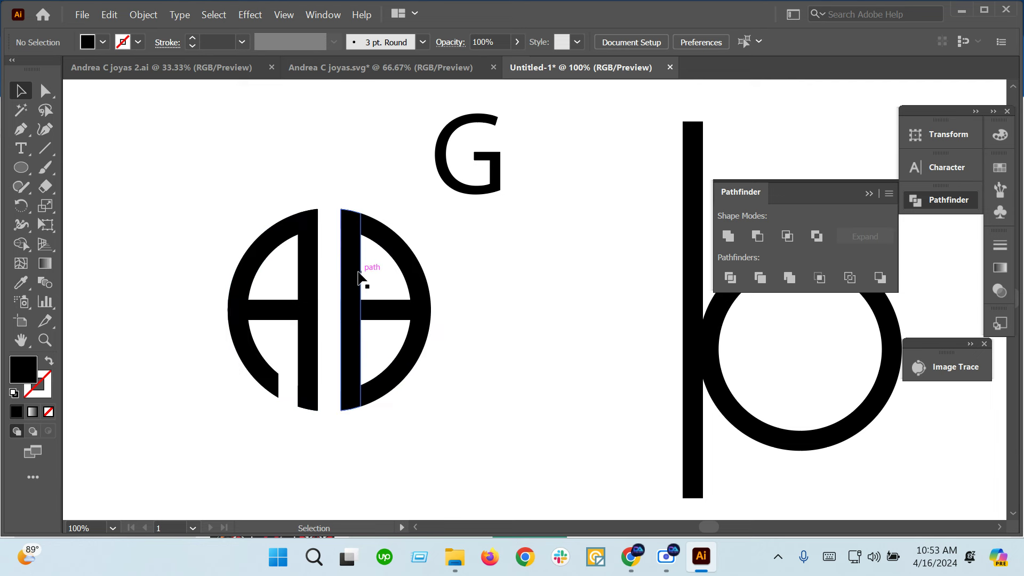
pyautogui.moveTo(388, 311)
pyautogui.mouseDown()
pyautogui.moveTo(423, 318)
pyautogui.moveTo(432, 308)
pyautogui.mouseUp()
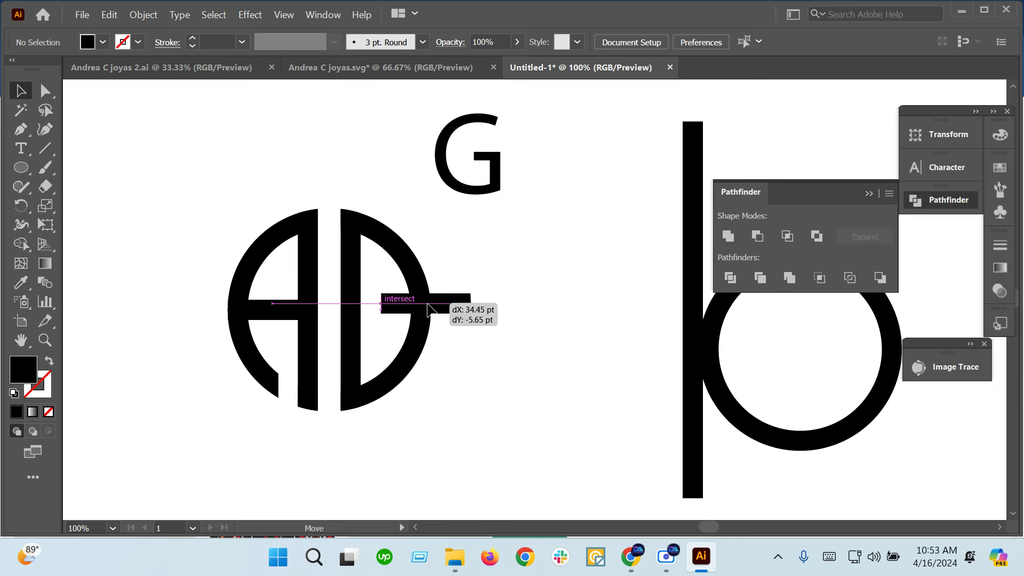
pyautogui.moveTo(433, 308); pyautogui.dragTo(425, 308)
pyautogui.click(455, 253)
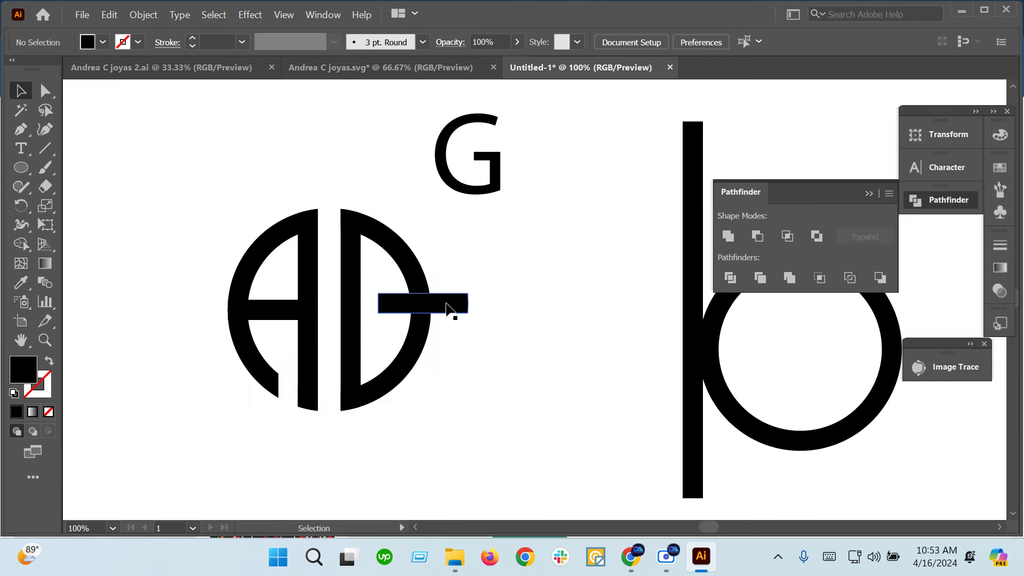
pyautogui.moveTo(446, 304); pyautogui.dragTo(455, 286)
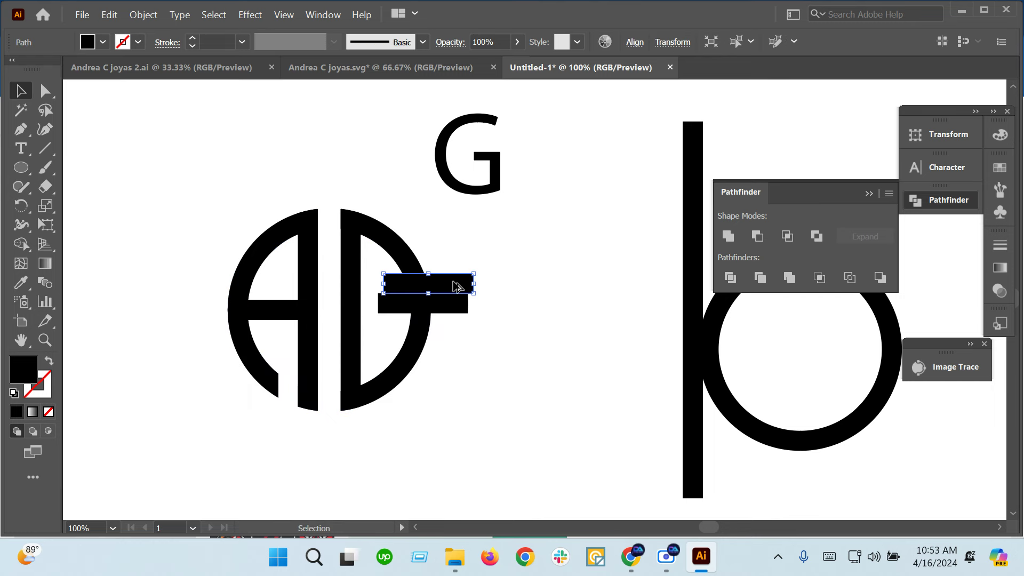
pyautogui.scroll(1, 455, 286)
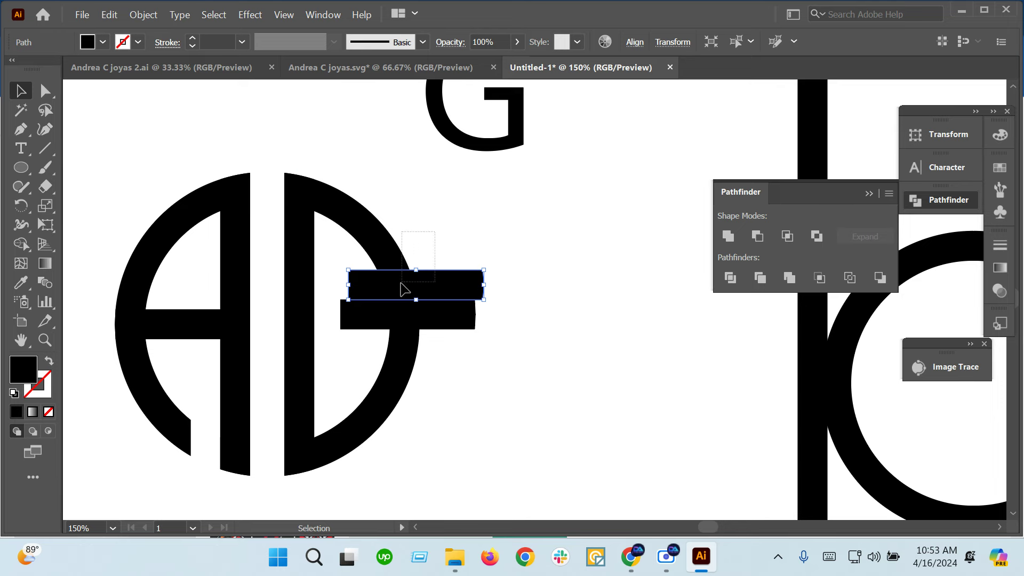
pyautogui.keyDown('shift'); pyautogui.click(404, 288); pyautogui.keyUp('shift')
pyautogui.hotkey('shift', 'm')
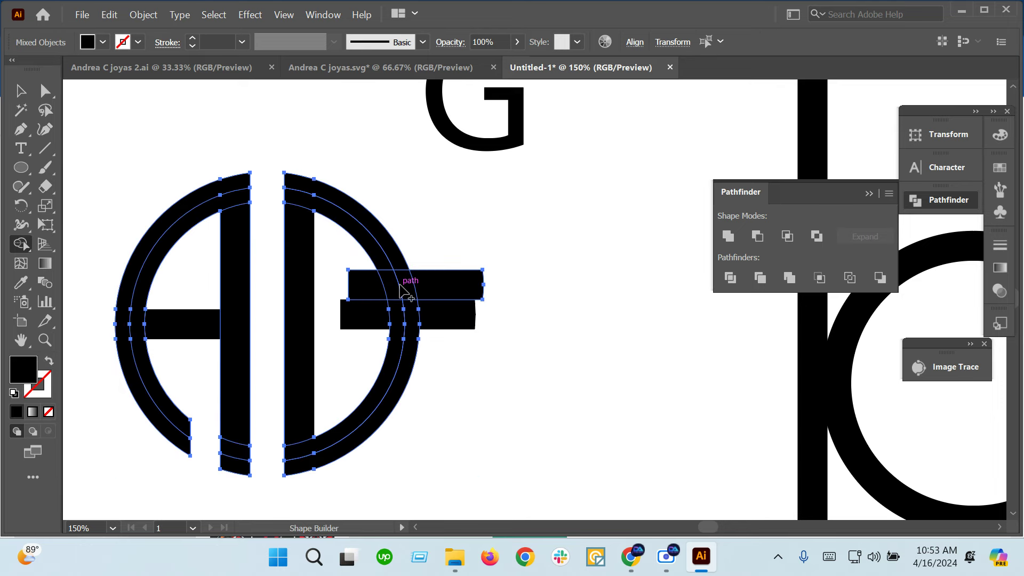
pyautogui.moveTo(354, 281); pyautogui.dragTo(492, 273)
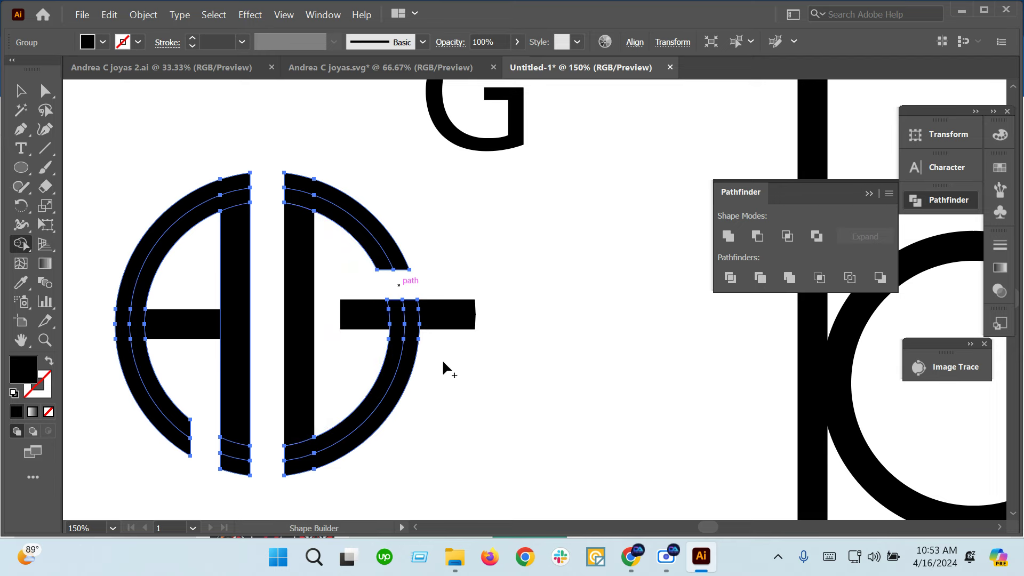
# Step: Trim the crossbar end sticking past the ring to form the G's spur
pyautogui.press('v')
pyautogui.moveTo(466, 370); pyautogui.dragTo(381, 302)
pyautogui.hotkey('shift', 'm')
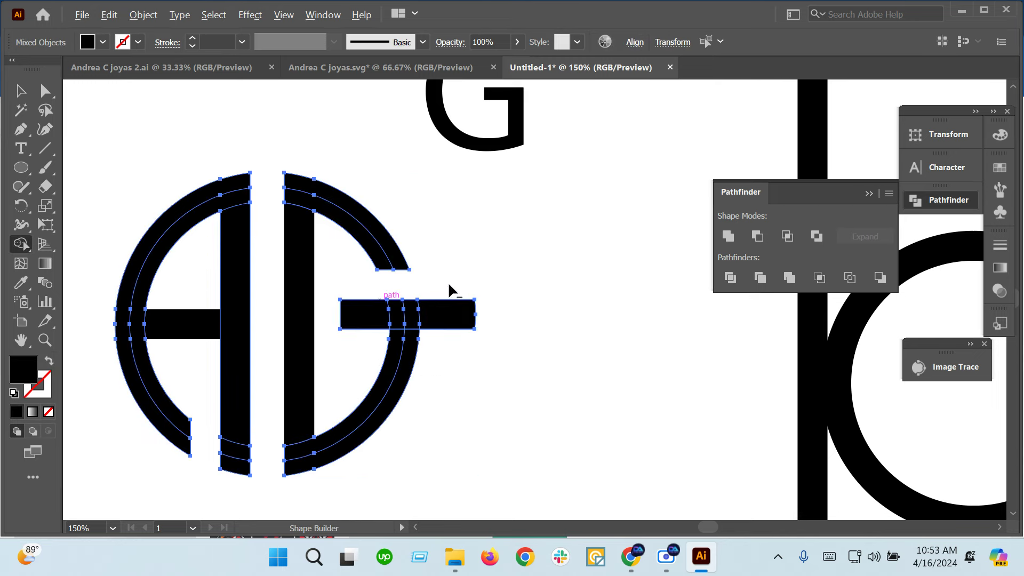
pyautogui.keyDown('alt'); pyautogui.click(451, 314); pyautogui.keyUp('alt')
pyautogui.click(21, 91)
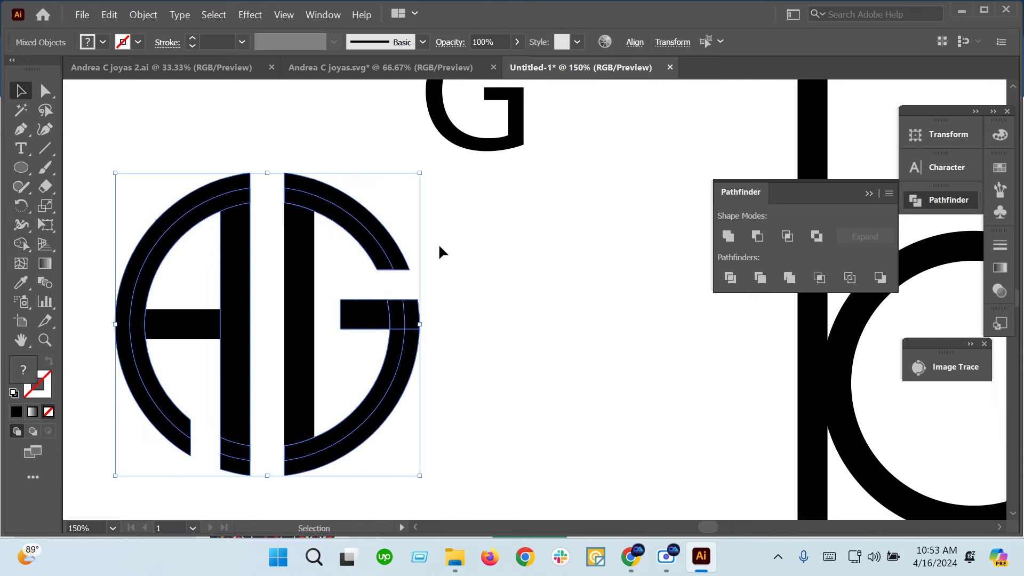
pyautogui.click(439, 244)
pyautogui.scroll(-2, 523, 492)
# Step: Add an uppercase P reference letter and enlarge it, then undo both changes
pyautogui.moveTo(539, 453); pyautogui.dragTo(463, 383)
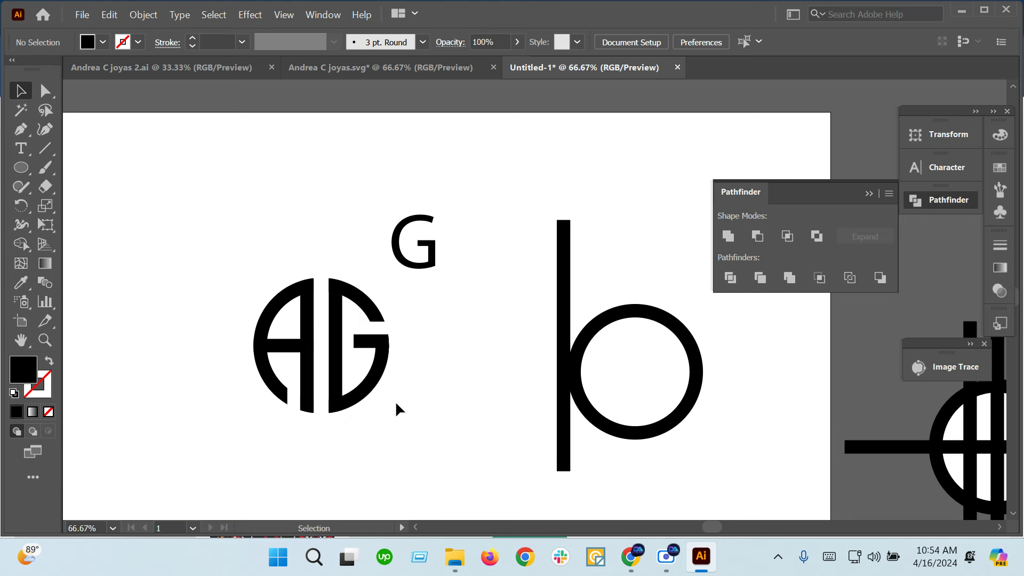
pyautogui.scroll(1, 462, 475)
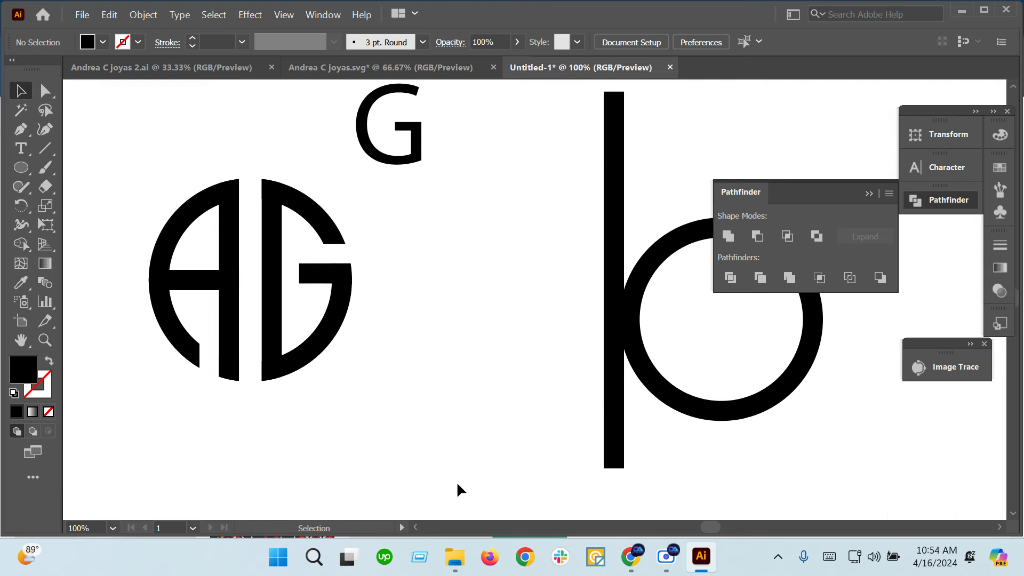
pyautogui.moveTo(457, 481); pyautogui.dragTo(567, 476)
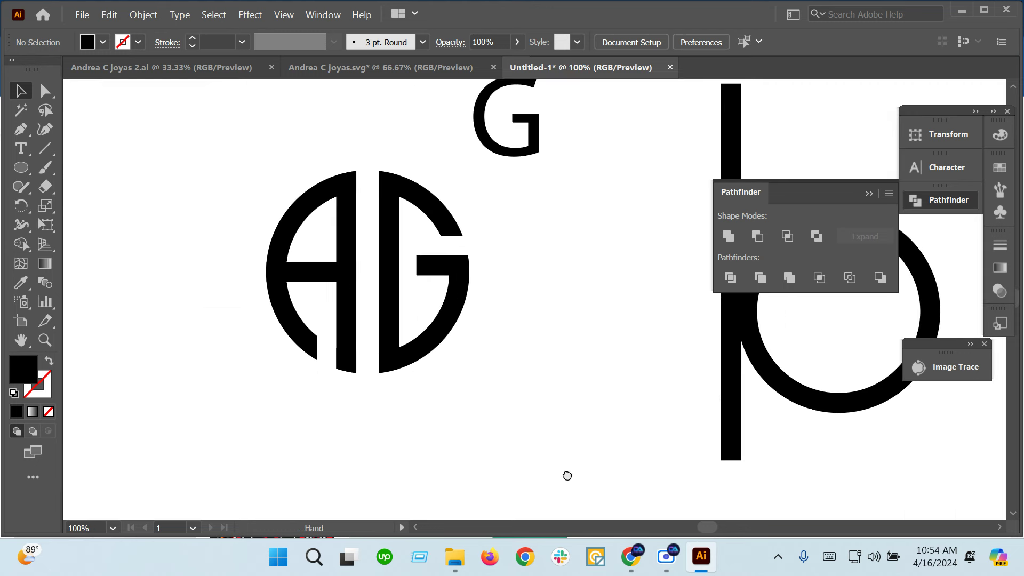
pyautogui.moveTo(550, 317); pyautogui.dragTo(522, 383)
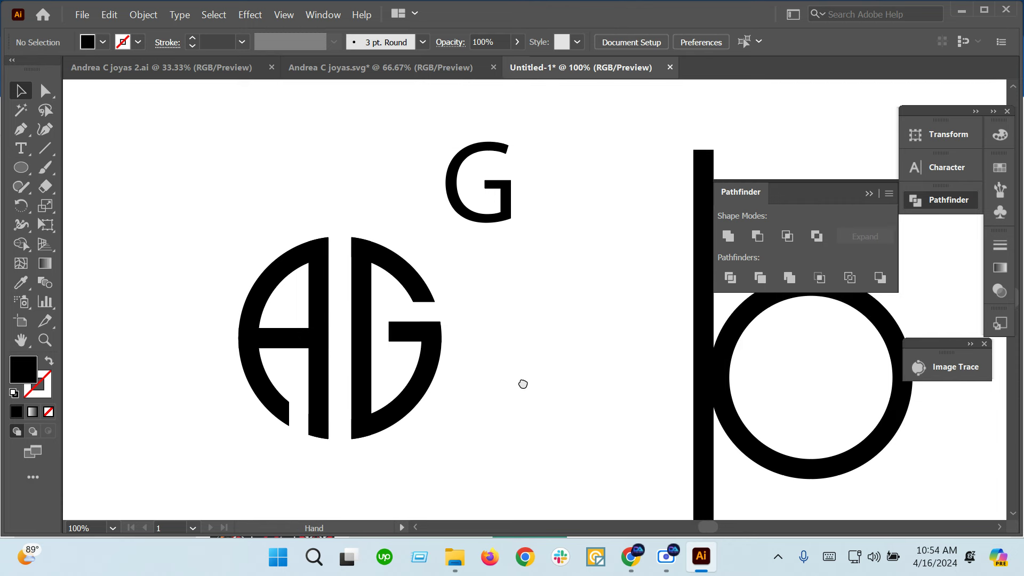
pyautogui.click(21, 148)
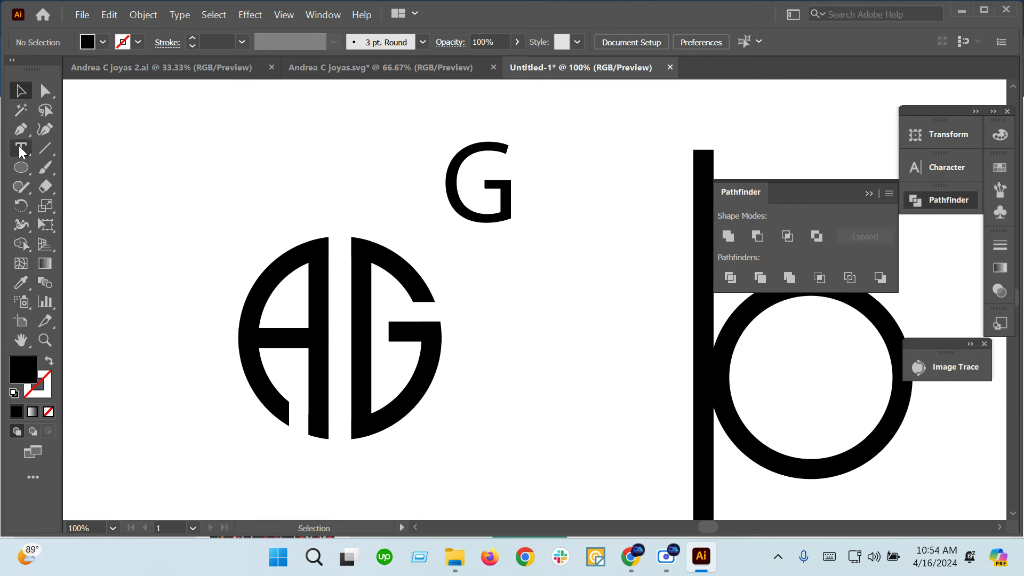
pyautogui.click(183, 145)
pyautogui.write('p')
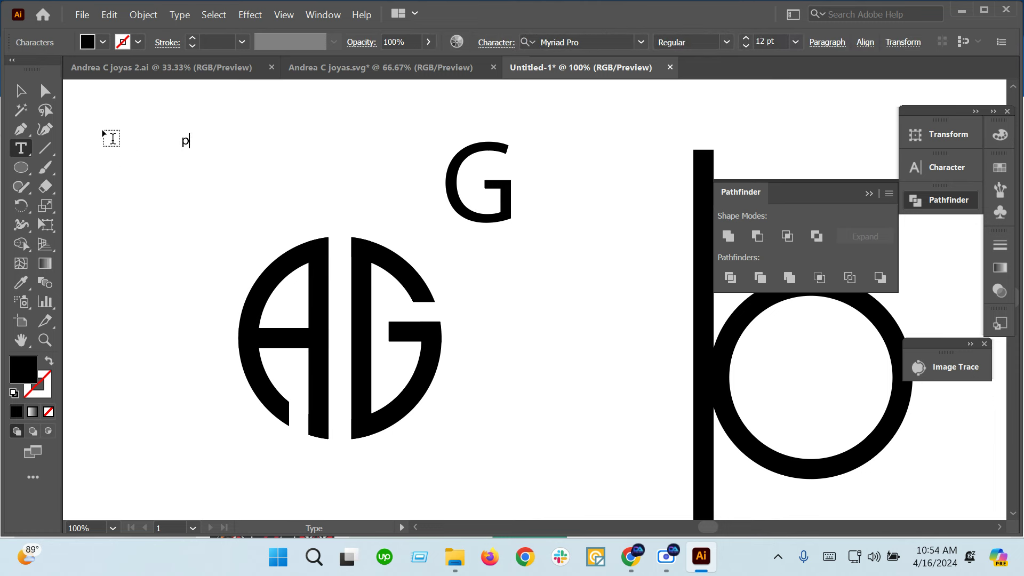
pyautogui.press('Escape')
pyautogui.click(179, 14)
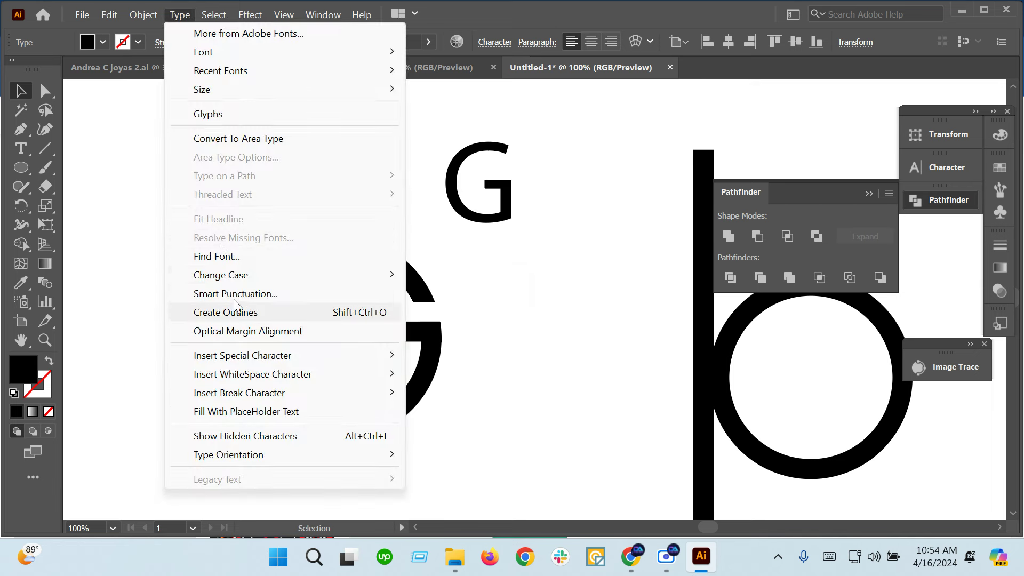
pyautogui.click(458, 273)
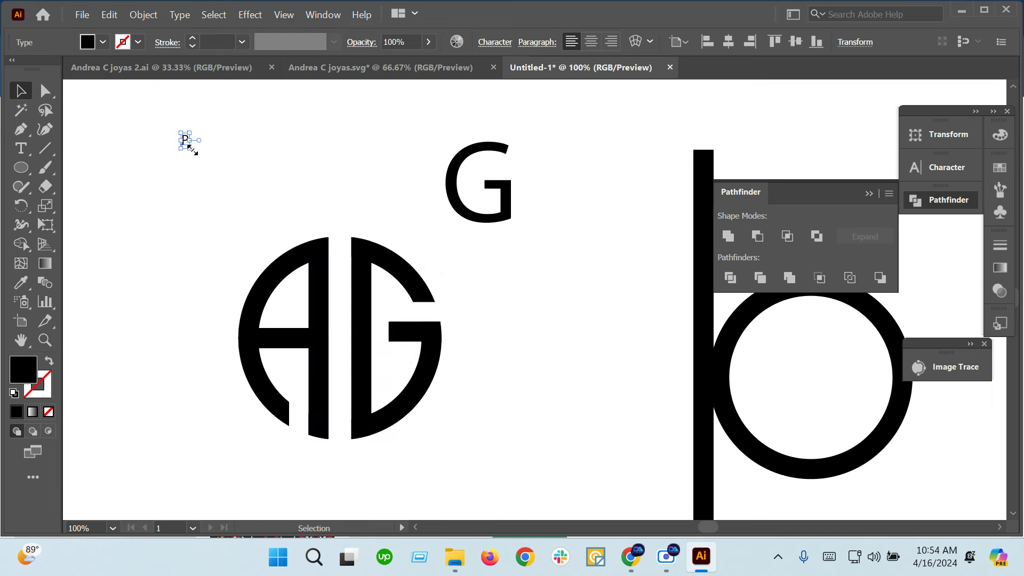
pyautogui.moveTo(189, 146); pyautogui.dragTo(203, 376)
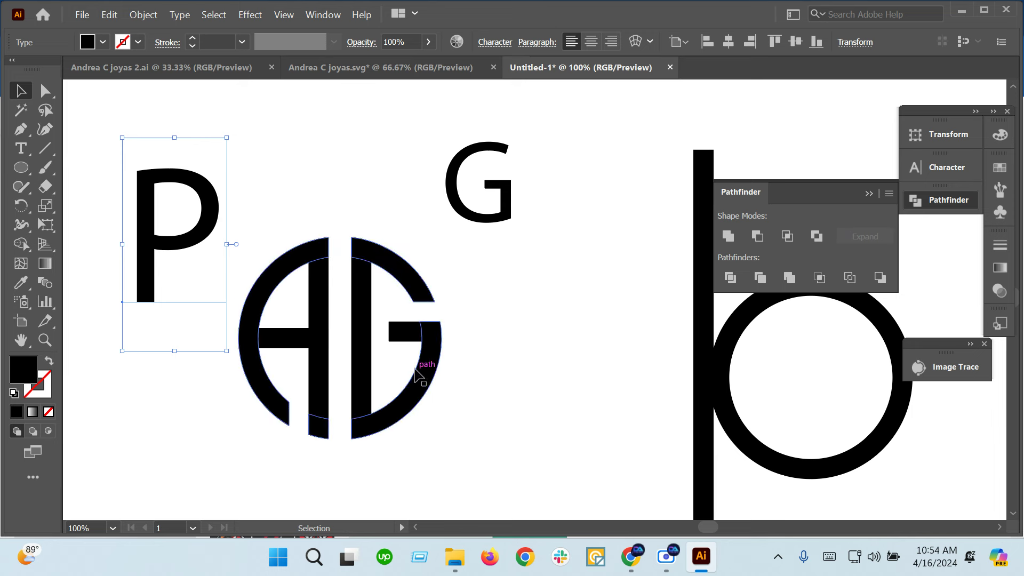
pyautogui.hotkey('ctrl', 'z')
pyautogui.hotkey('ctrl', 'z')
pyautogui.hotkey('ctrl', 'z')
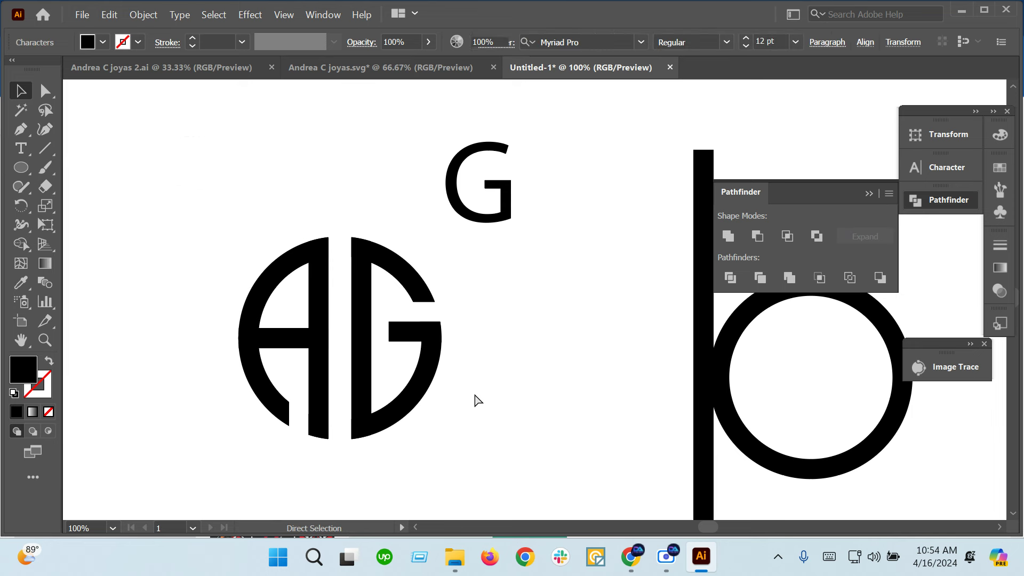
pyautogui.hotkey('ctrl', 'z')
pyautogui.hotkey('ctrl', 'z')
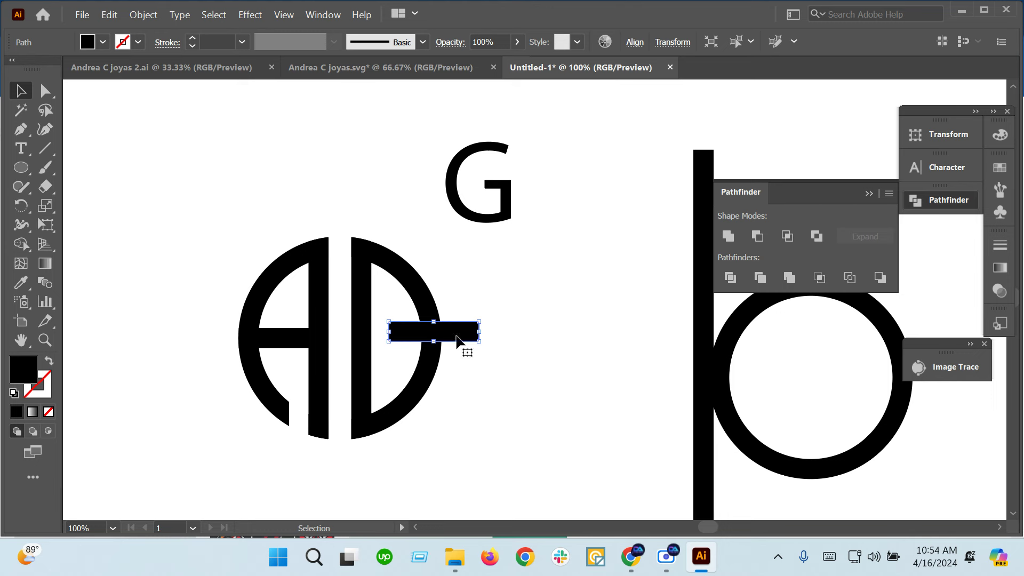
# Step: Shift the G's crossbar into the right letter and add a large capital P at top left
pyautogui.moveTo(457, 338); pyautogui.dragTo(419, 341)
pyautogui.click(500, 386)
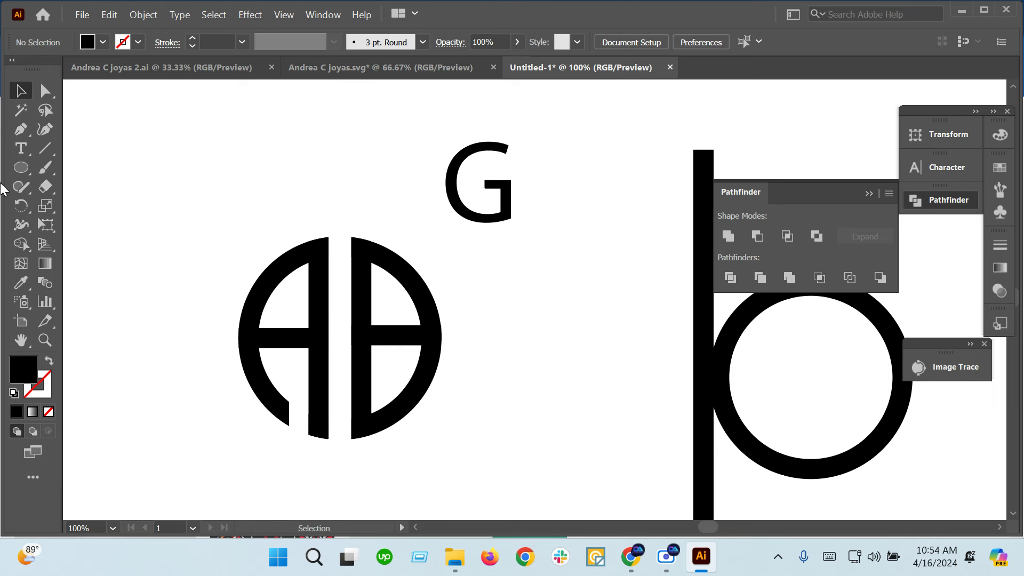
pyautogui.click(21, 148)
pyautogui.click(243, 166)
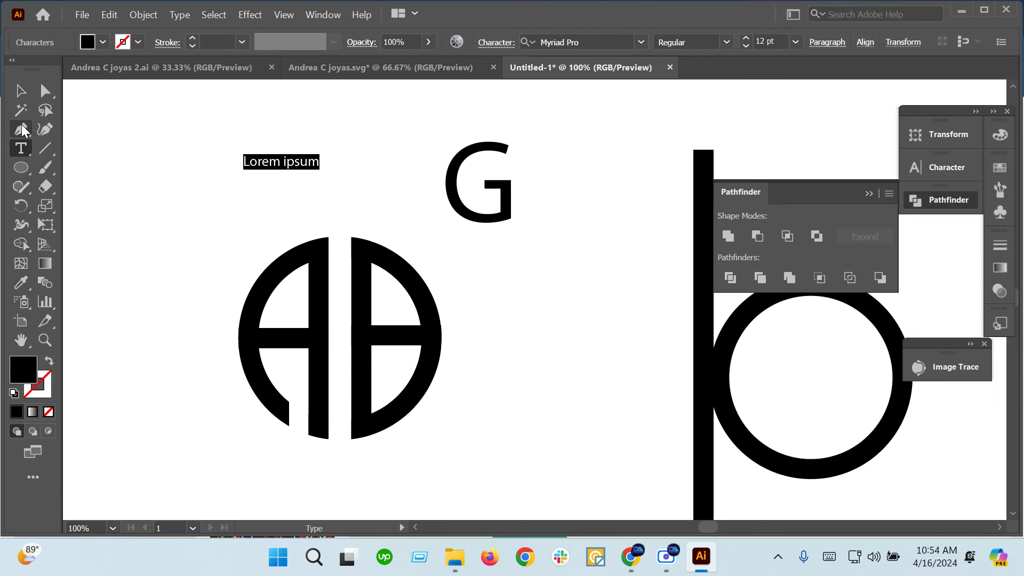
pyautogui.write('P')
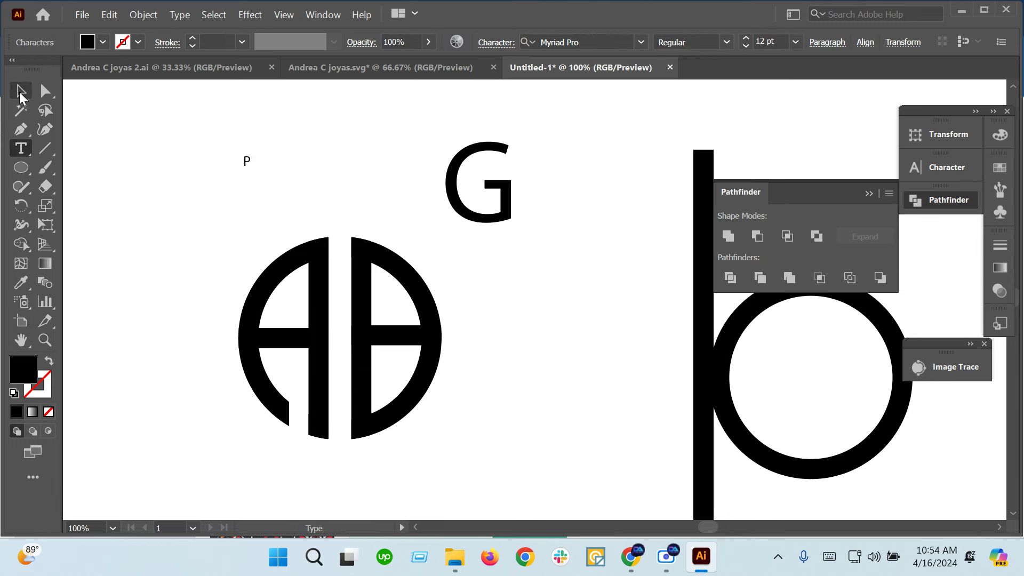
pyautogui.click(20, 96)
pyautogui.moveTo(251, 168); pyautogui.dragTo(273, 215)
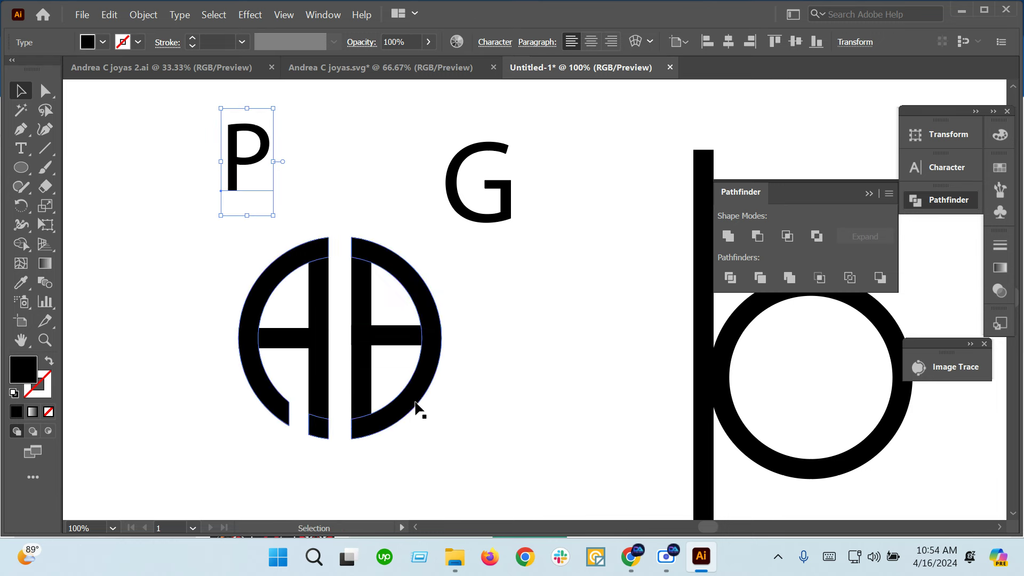
pyautogui.click(408, 335)
# Step: Try removing the emblem's lower-right ring segment with Shape Builder, then undo it
pyautogui.moveTo(445, 416); pyautogui.dragTo(371, 334)
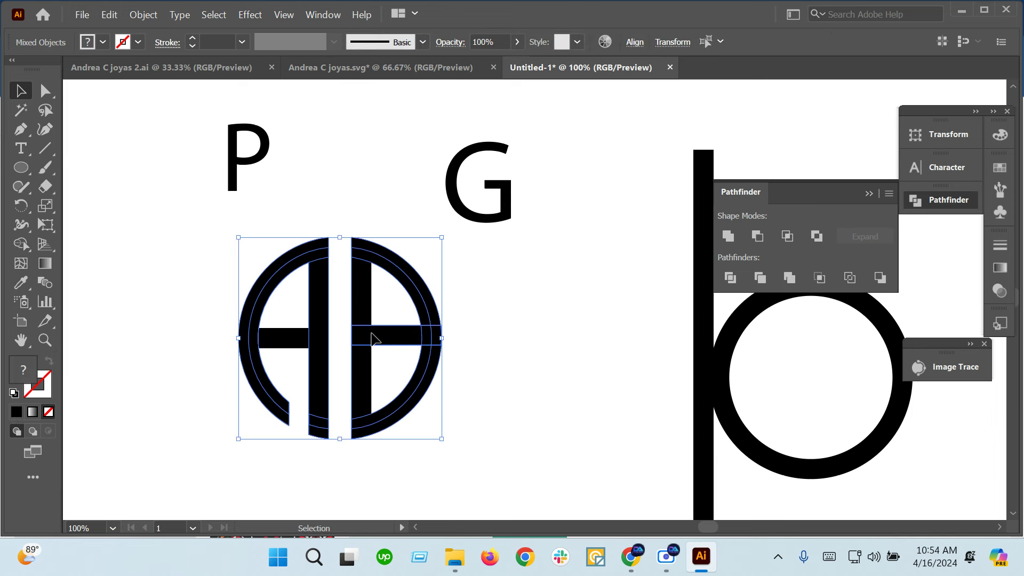
pyautogui.hotkey('shift', 'm')
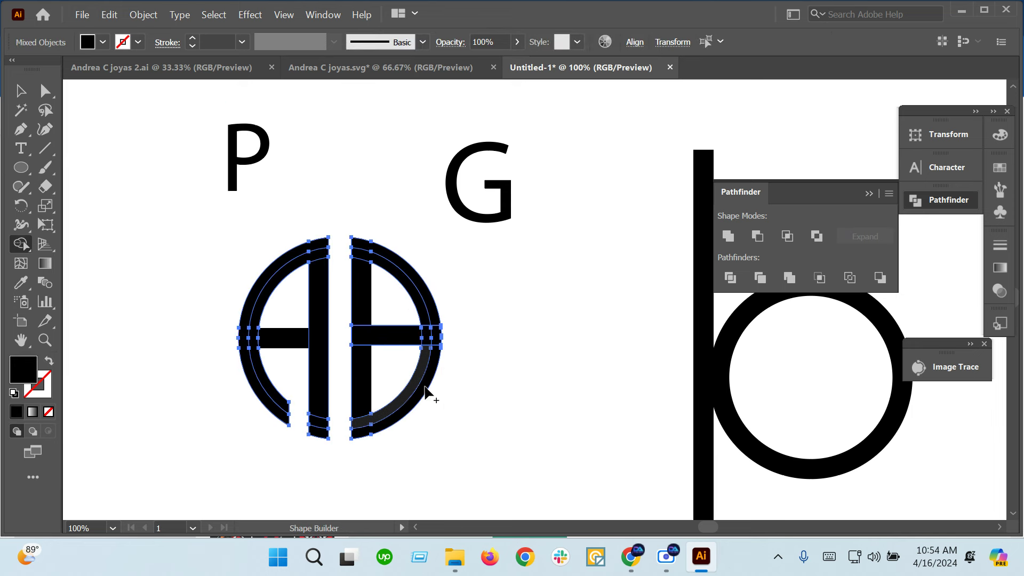
pyautogui.keyDown('alt'); pyautogui.click(401, 374); pyautogui.keyUp('alt')
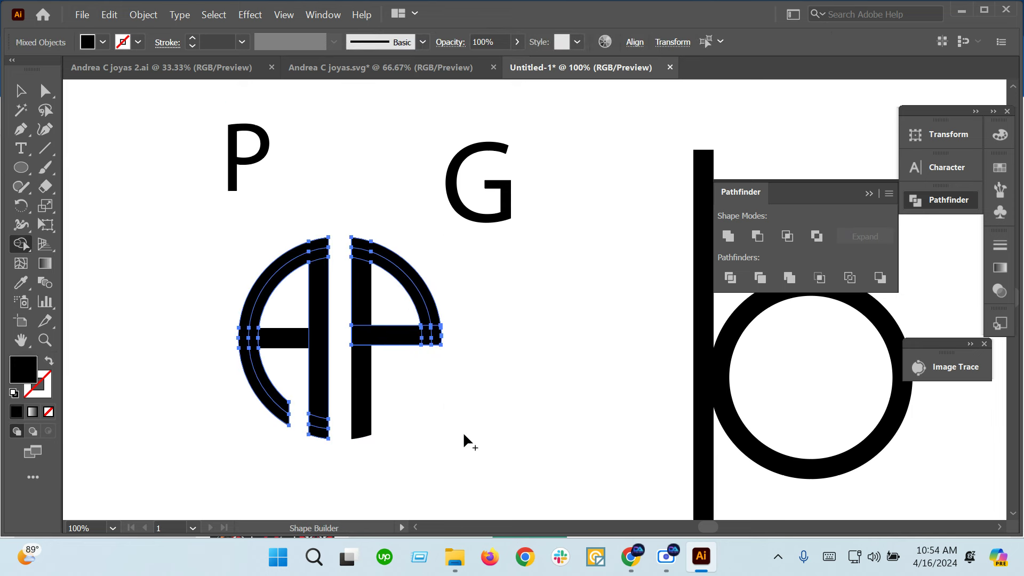
pyautogui.click(21, 91)
pyautogui.click(201, 290)
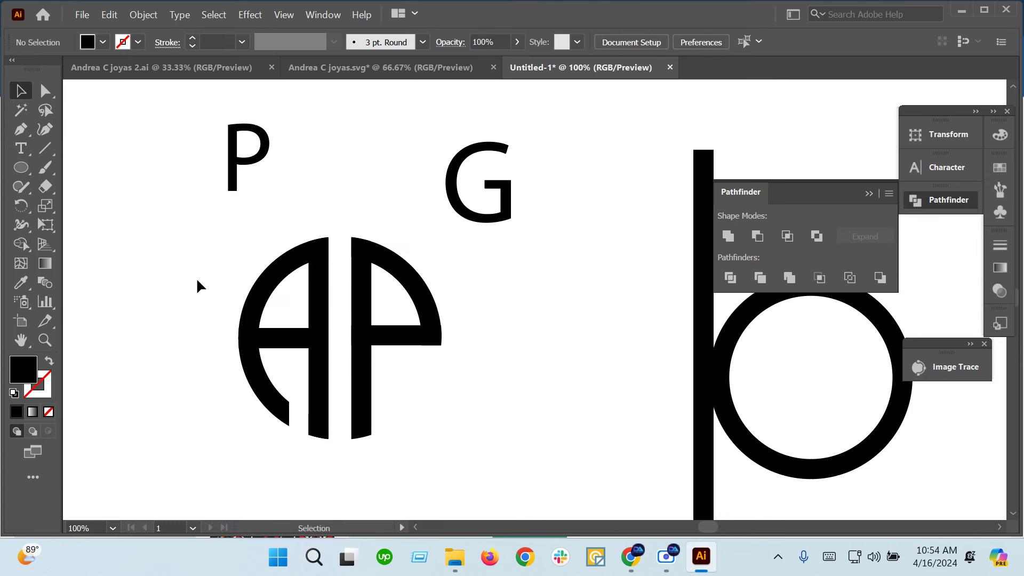
pyautogui.hotkey('ctrl', 'z')
pyautogui.click(542, 383)
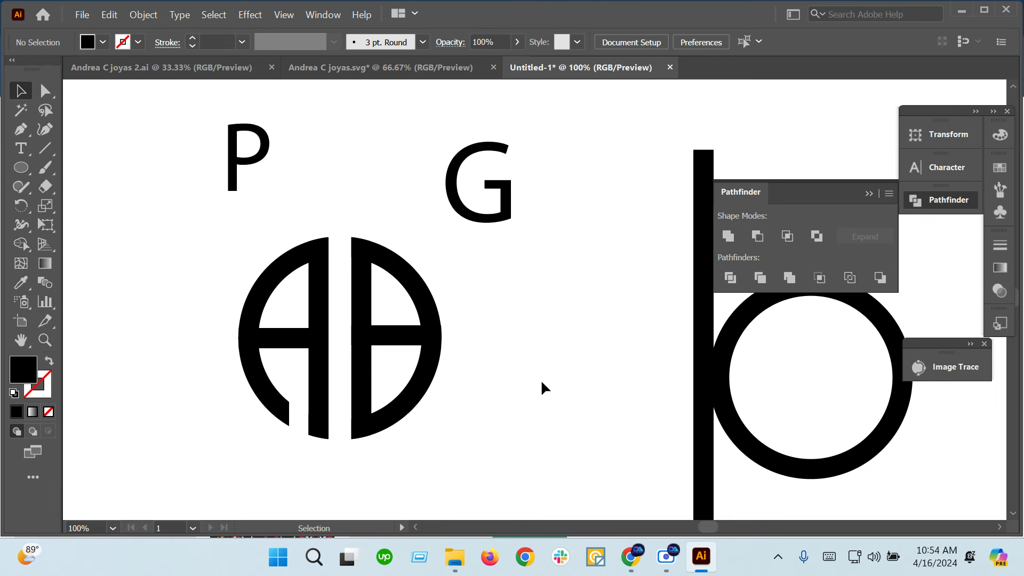
# Step: Change the P reference letter to R
pyautogui.click(227, 162)
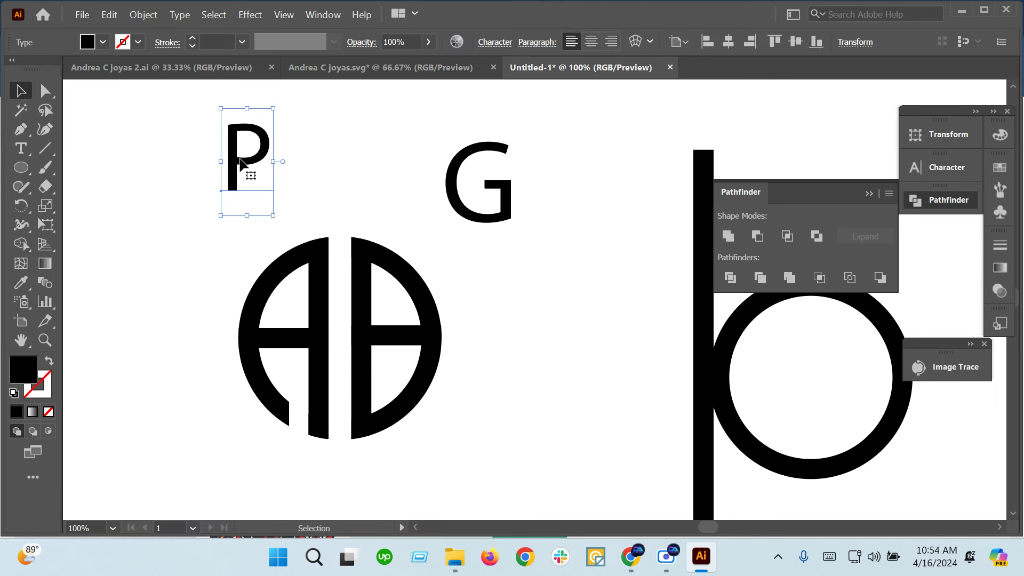
pyautogui.doubleClick(240, 164)
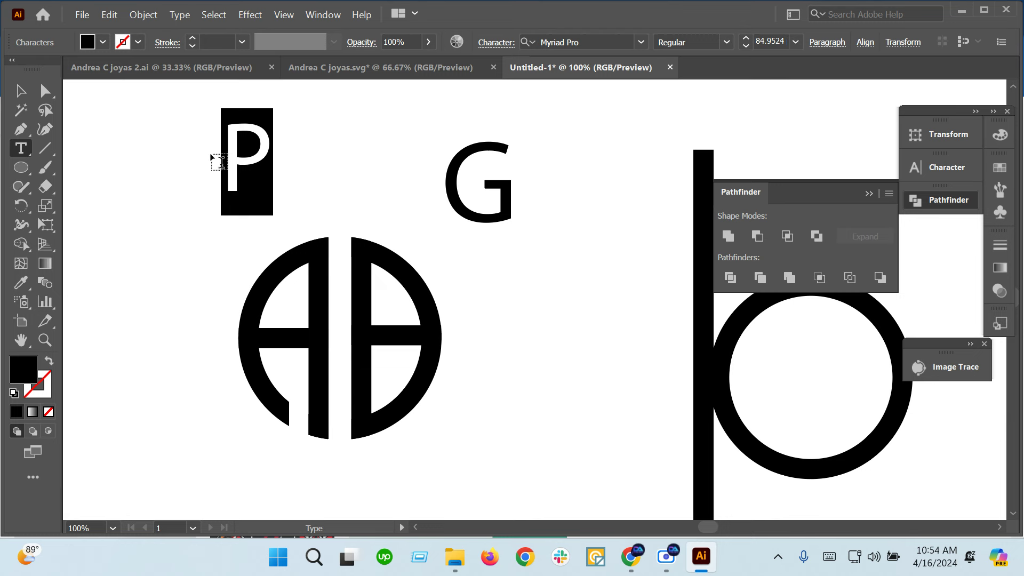
pyautogui.write('R')
pyautogui.click(21, 90)
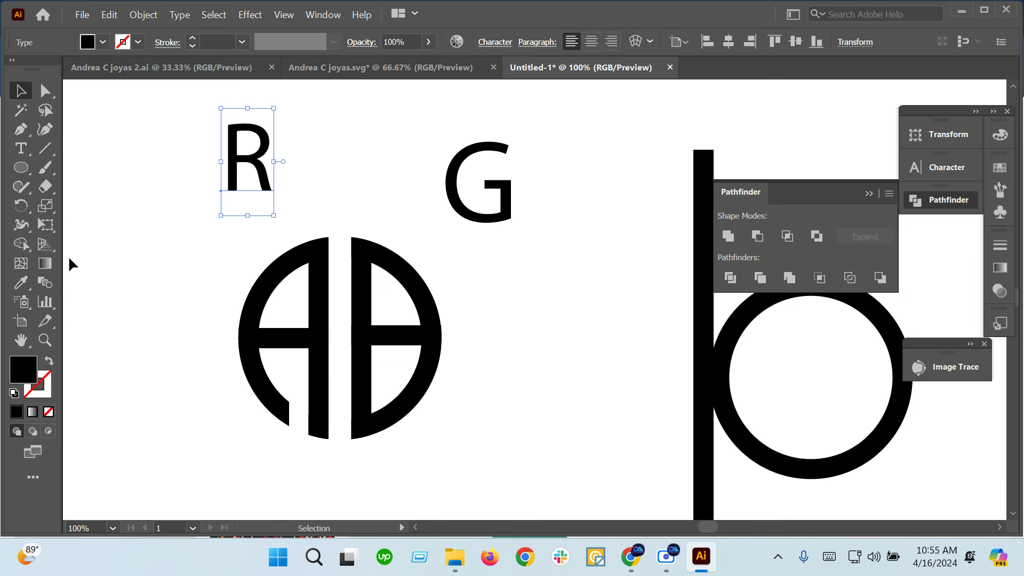
pyautogui.click(160, 316)
# Step: Draw a diagonal line down through the emblem's right letter as the R's leg
pyautogui.click(391, 338)
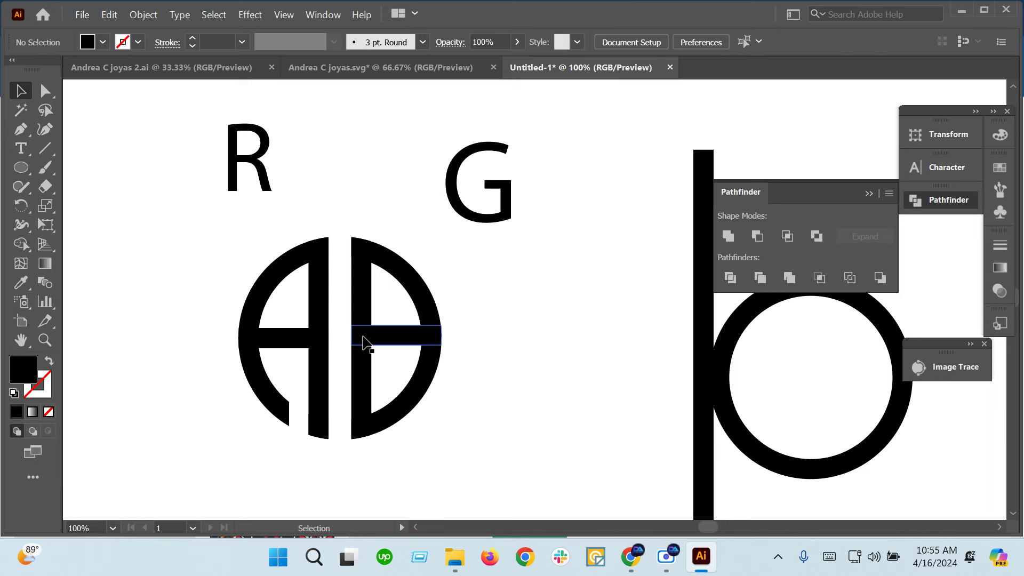
pyautogui.click(476, 465)
pyautogui.hscroll(2, 494, 450)
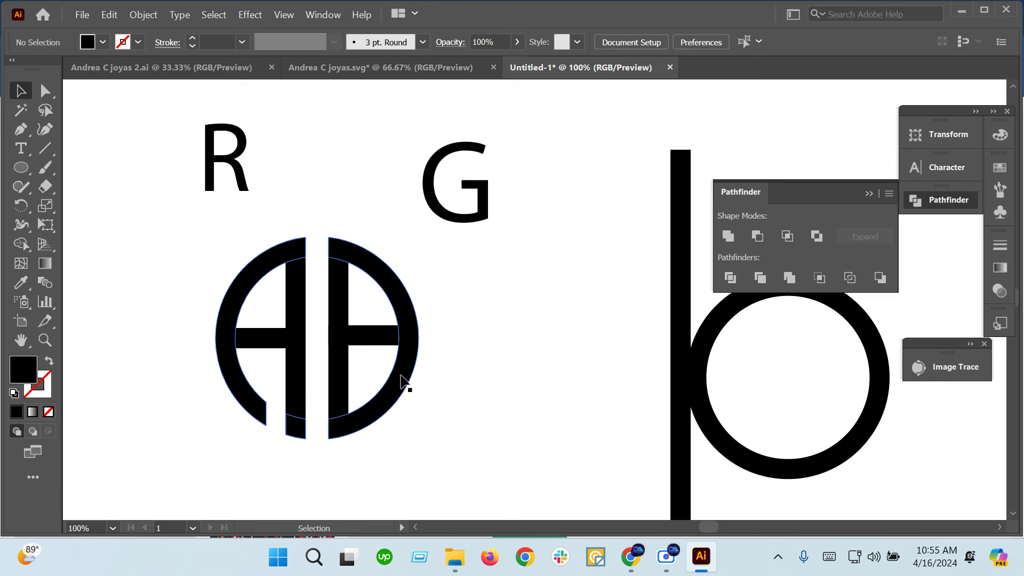
pyautogui.scroll(2, 404, 381)
pyautogui.click(368, 350)
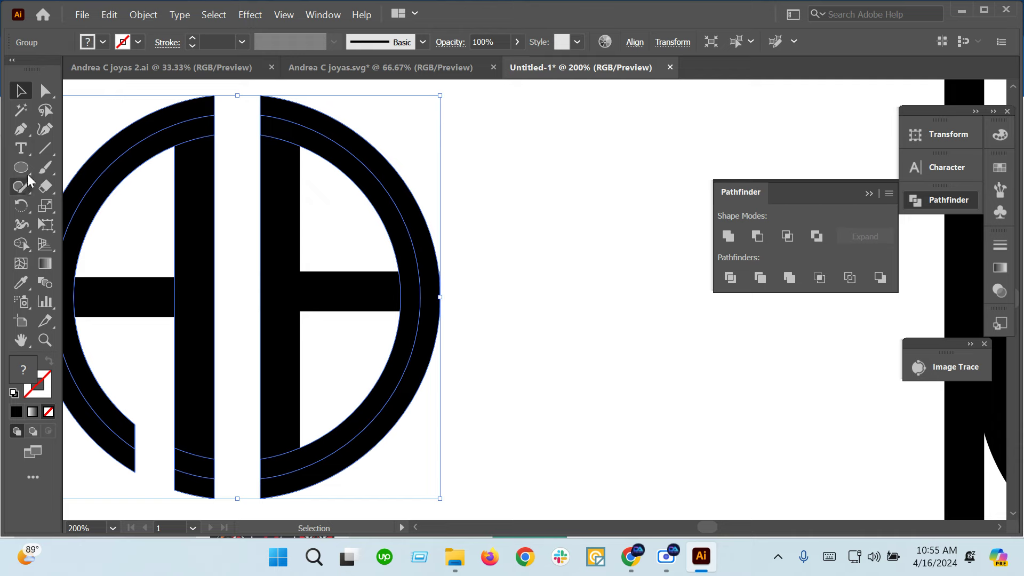
pyautogui.click(45, 148)
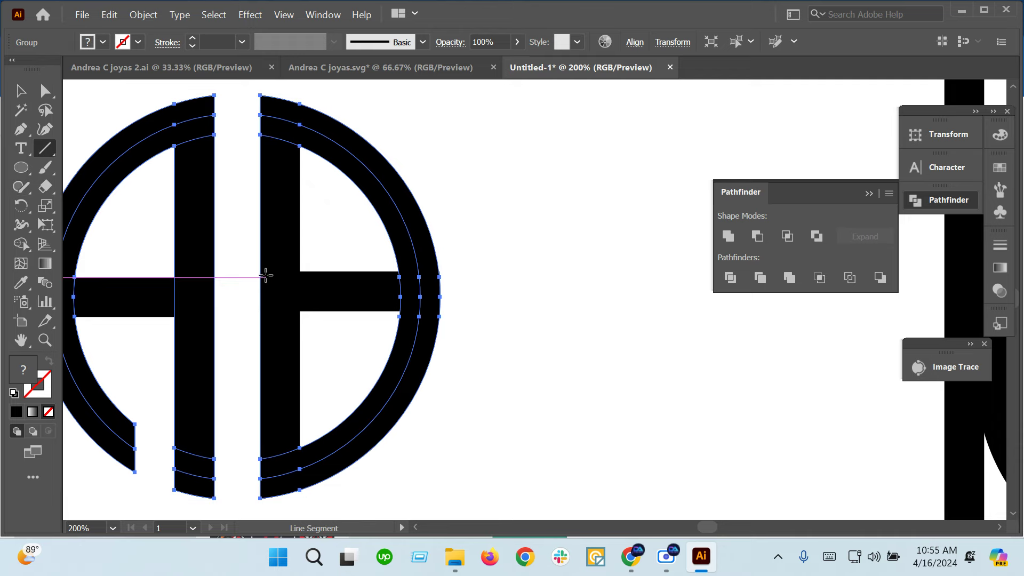
pyautogui.moveTo(266, 276); pyautogui.dragTo(458, 467)
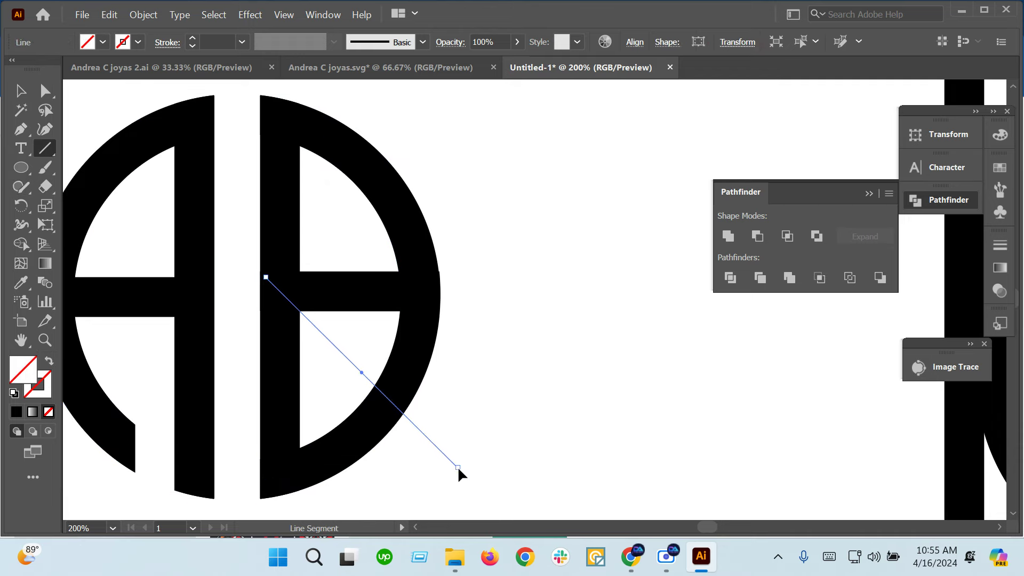
# Step: Reposition the diagonal stroke across the ring and select all parts of the logo
pyautogui.scroll(4, 216, 42)
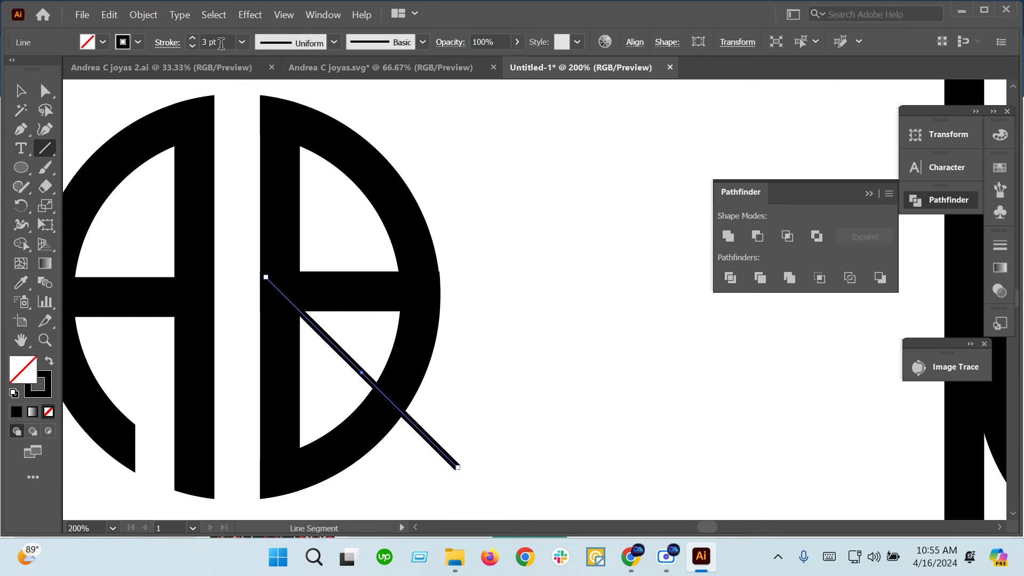
pyautogui.scroll(4, 218, 43)
pyautogui.scroll(4, 220, 43)
pyautogui.scroll(3, 222, 43)
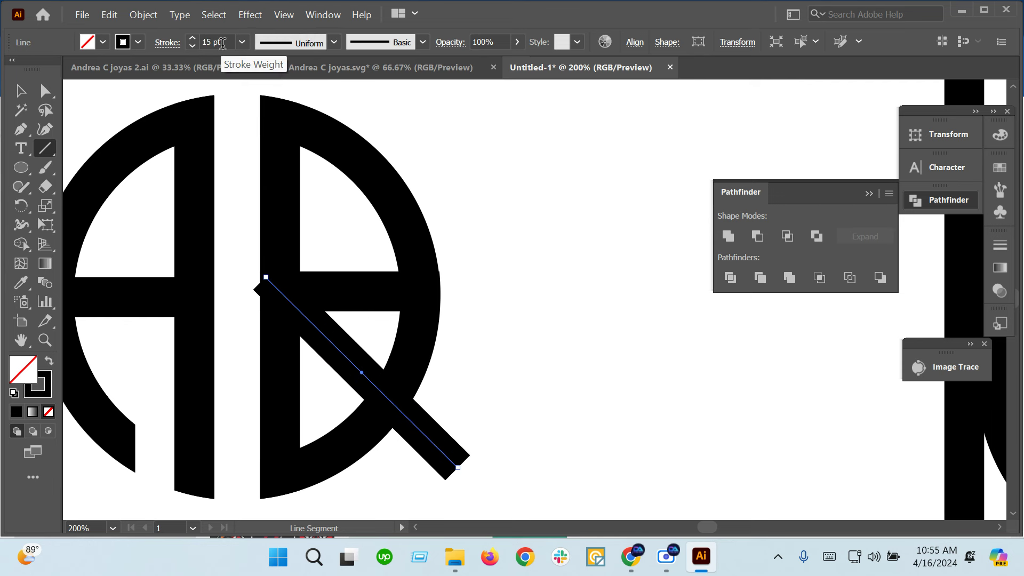
pyautogui.click(21, 91)
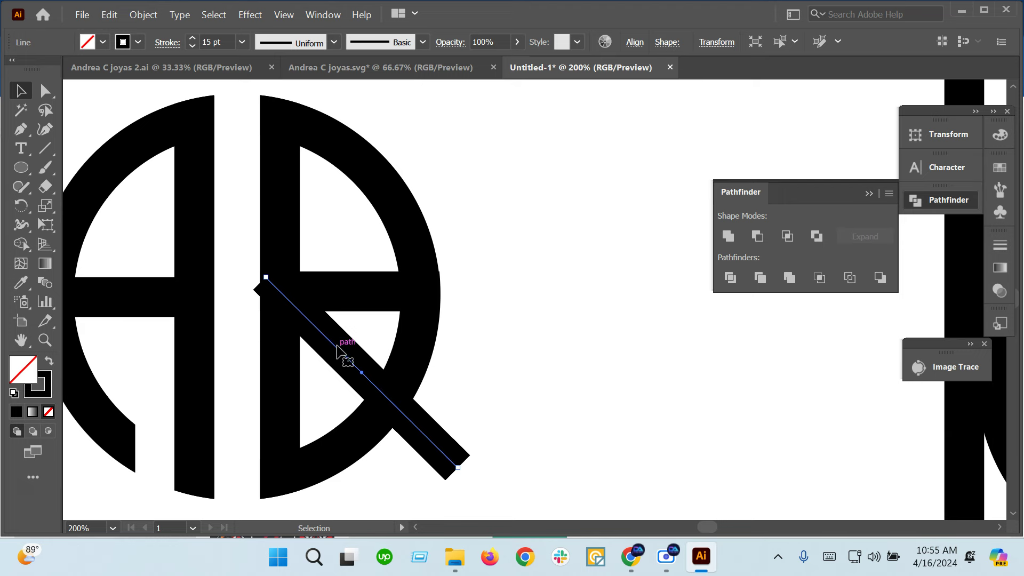
pyautogui.moveTo(337, 350); pyautogui.dragTo(306, 335)
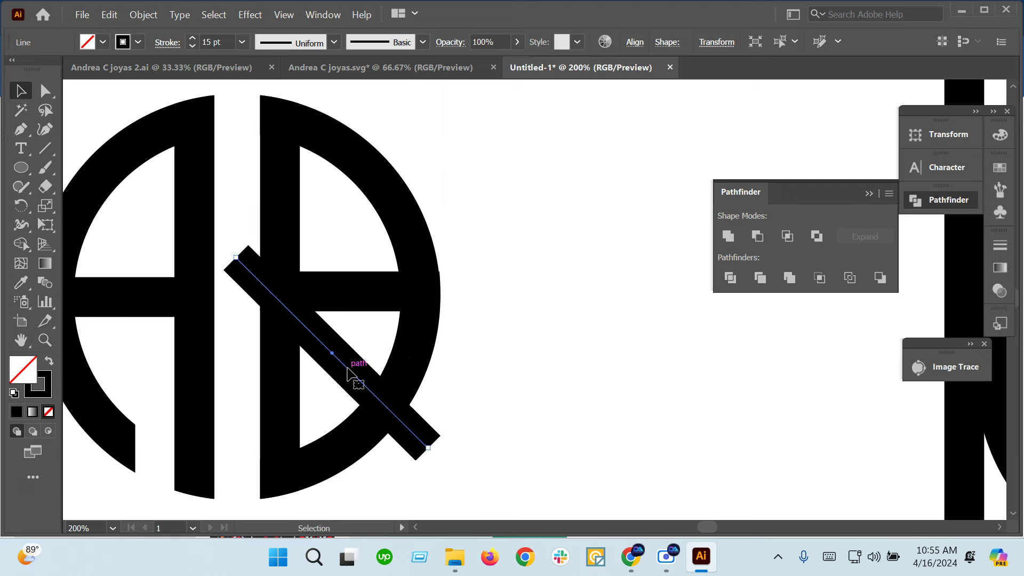
pyautogui.hotkey('ctrl', 'a')
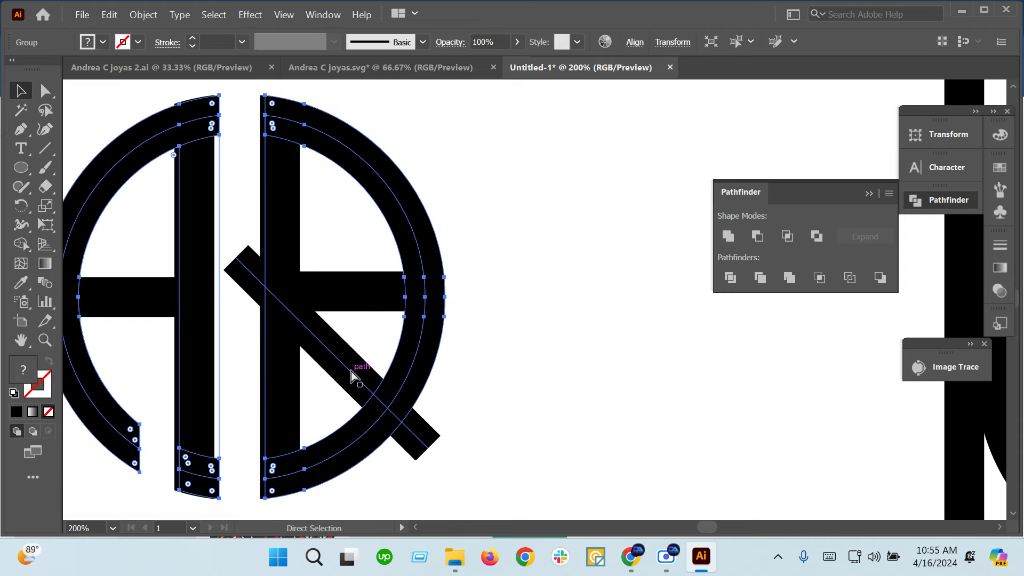
pyautogui.click(489, 377)
pyautogui.scroll(2, 348, 357)
pyautogui.moveTo(339, 362); pyautogui.dragTo(343, 369)
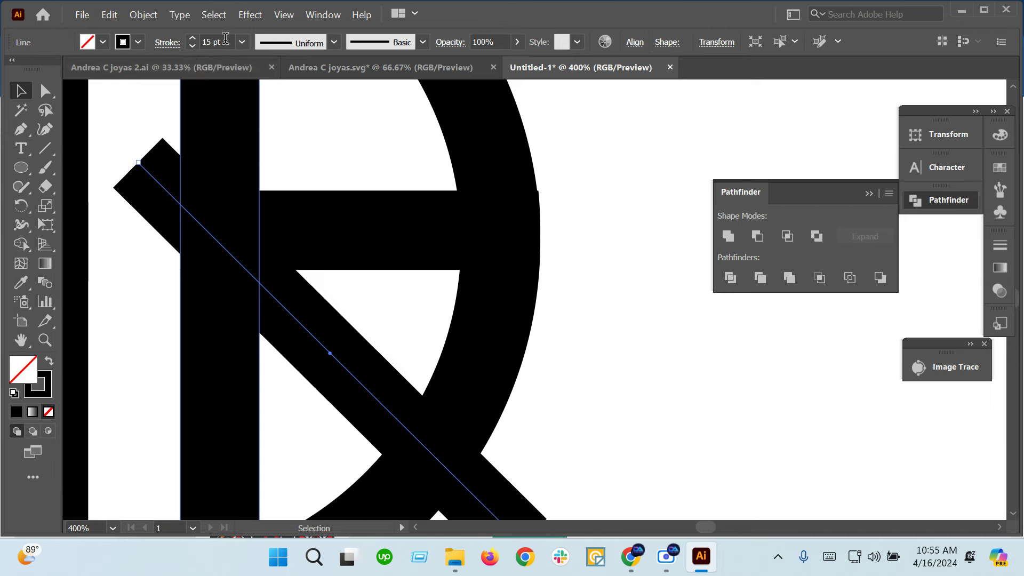
pyautogui.scroll(-1, 593, 382)
pyautogui.scroll(-2, 594, 383)
pyautogui.hotkey('ctrl', 'a')
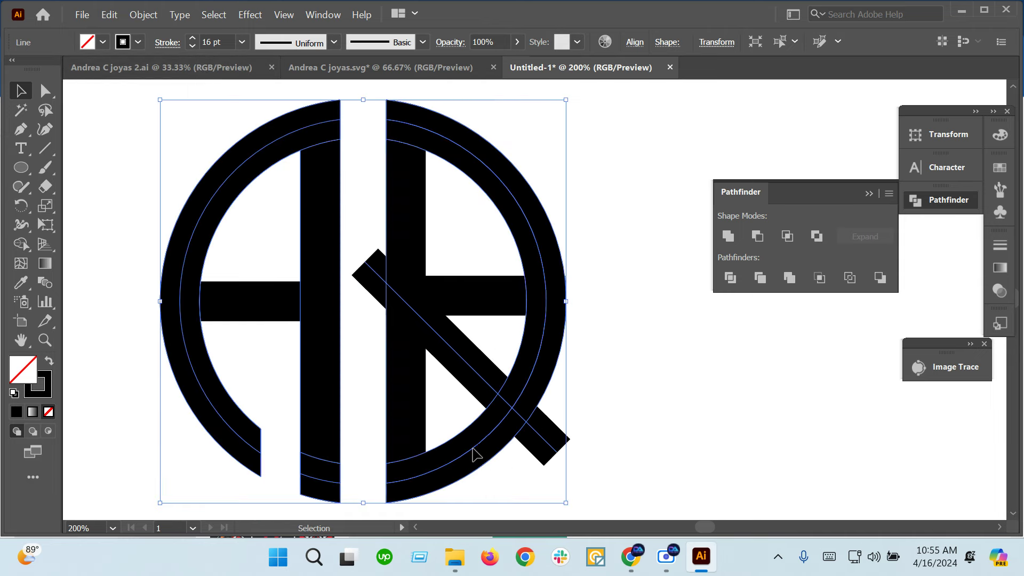
# Step: Expand the logo's fill and stroke into shapes
pyautogui.click(143, 15)
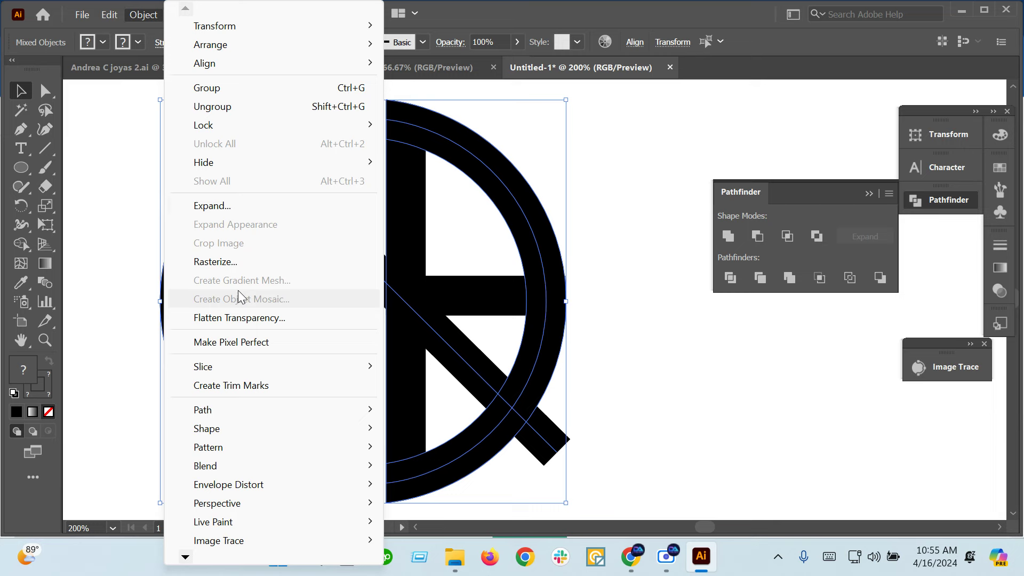
pyautogui.click(233, 205)
pyautogui.click(474, 367)
pyautogui.click(592, 354)
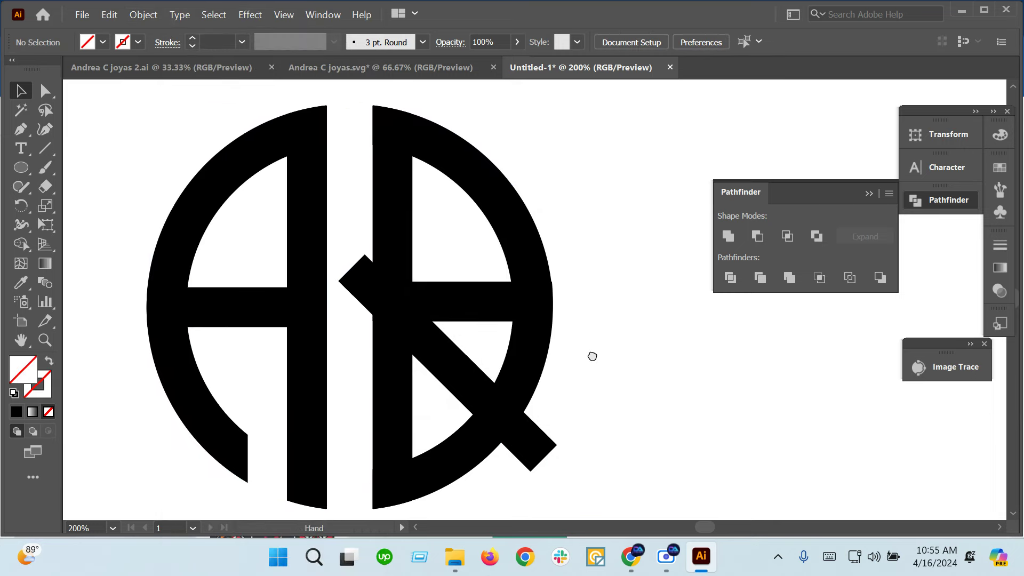
# Step: Delete the R's leg tail and the ring arc between bar and leg with Shape Builder
pyautogui.hscroll(3, 592, 354)
pyautogui.scroll(1, 592, 354)
pyautogui.moveTo(544, 292); pyautogui.dragTo(305, 399)
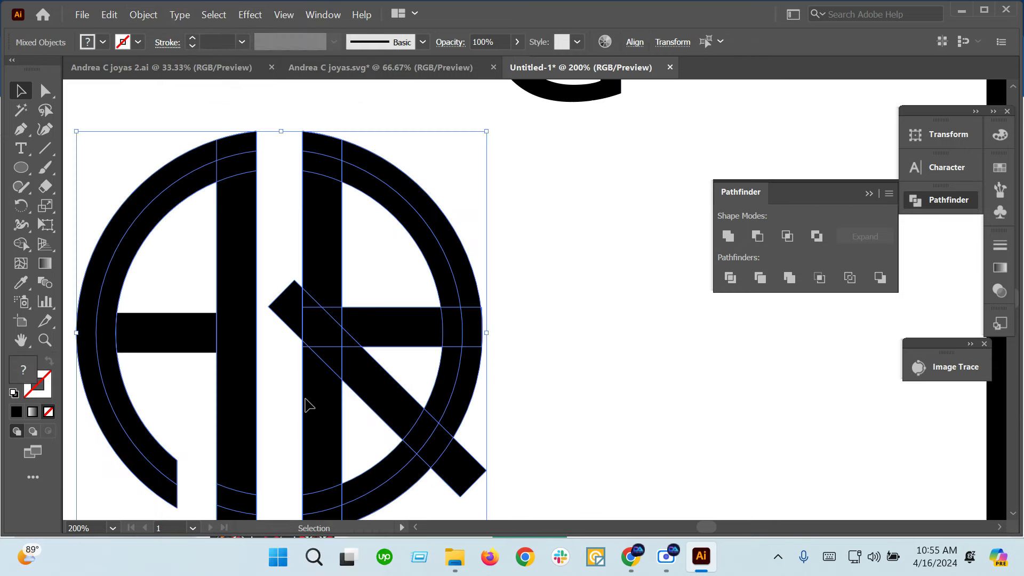
pyautogui.hotkey('shift', 'm')
pyautogui.scroll(-1, 295, 318)
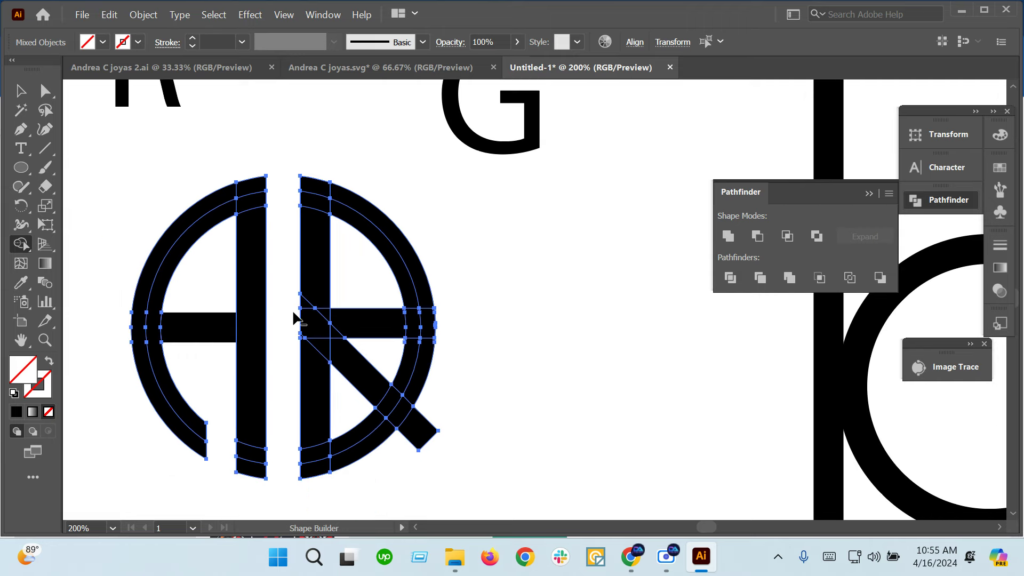
pyautogui.keyDown('alt'); pyautogui.click(427, 418); pyautogui.keyUp('alt')
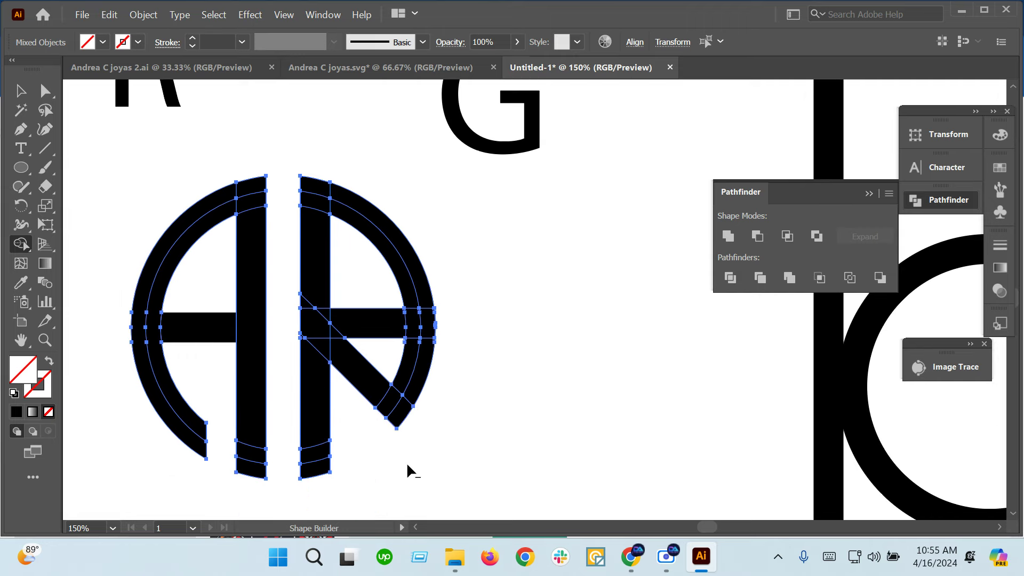
pyautogui.keyDown('alt'); pyautogui.click(426, 366); pyautogui.keyUp('alt')
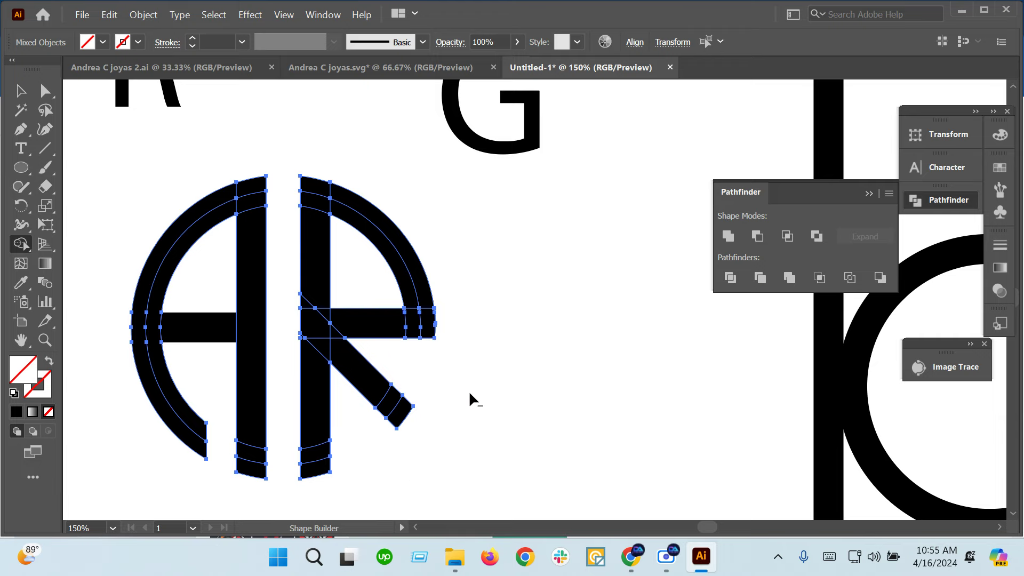
pyautogui.click(21, 91)
pyautogui.click(499, 426)
# Step: Clear the R, G, monogram and b-shape off the artboard
pyautogui.scroll(-3, 503, 443)
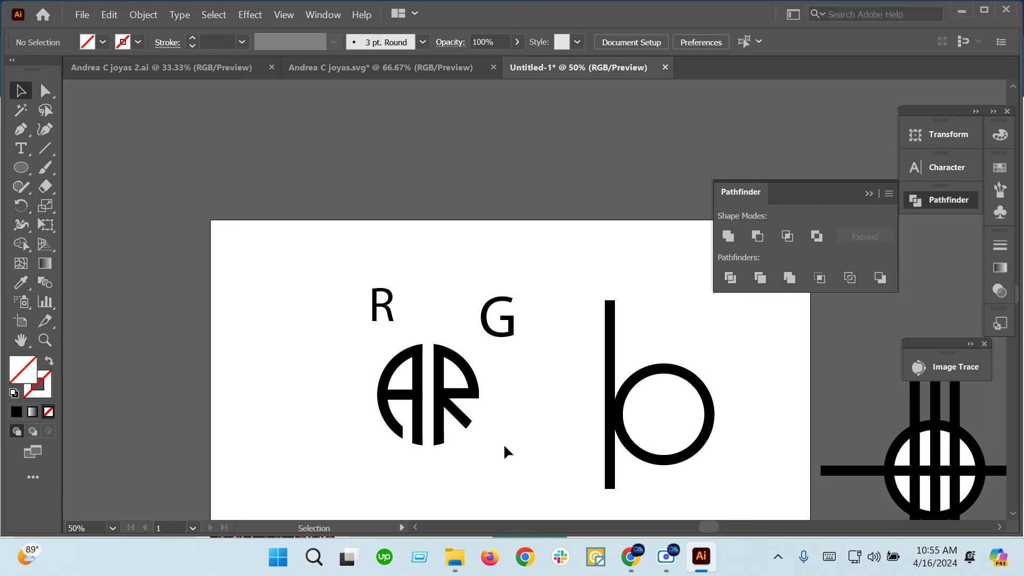
pyautogui.moveTo(503, 443); pyautogui.dragTo(416, 453)
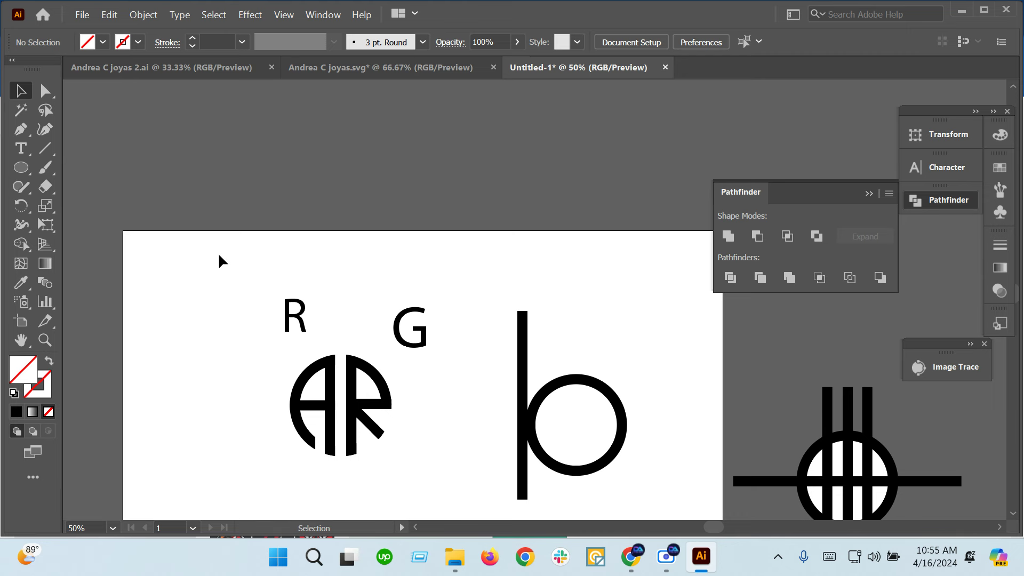
pyautogui.moveTo(219, 252); pyautogui.dragTo(642, 531)
pyautogui.press('Delete')
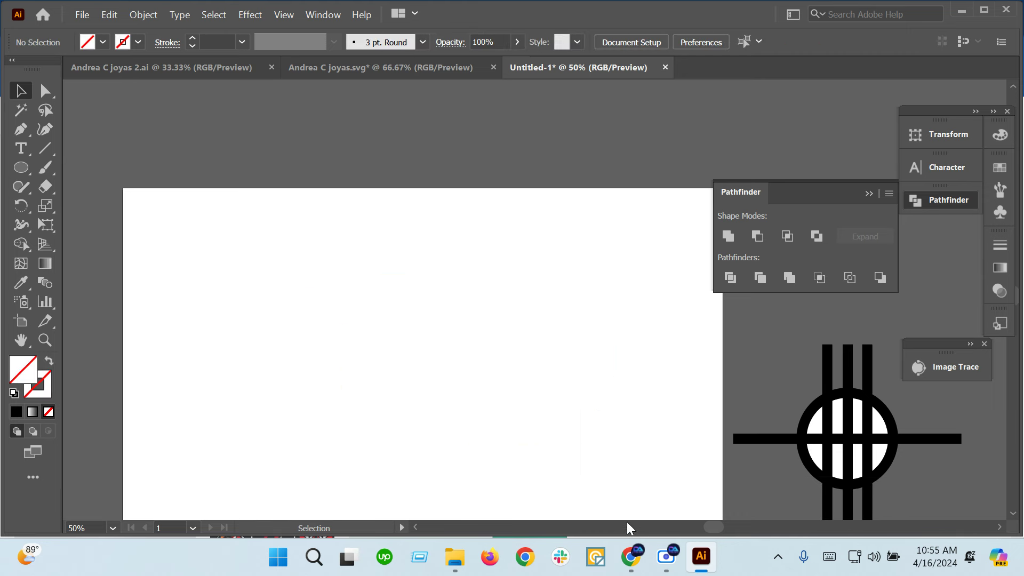
# Step: Type 'abcd' near the artboard's top left and scale it up into large text
pyautogui.moveTo(559, 415); pyautogui.dragTo(549, 357)
pyautogui.scroll(1, 332, 412)
pyautogui.moveTo(332, 412); pyautogui.dragTo(386, 392)
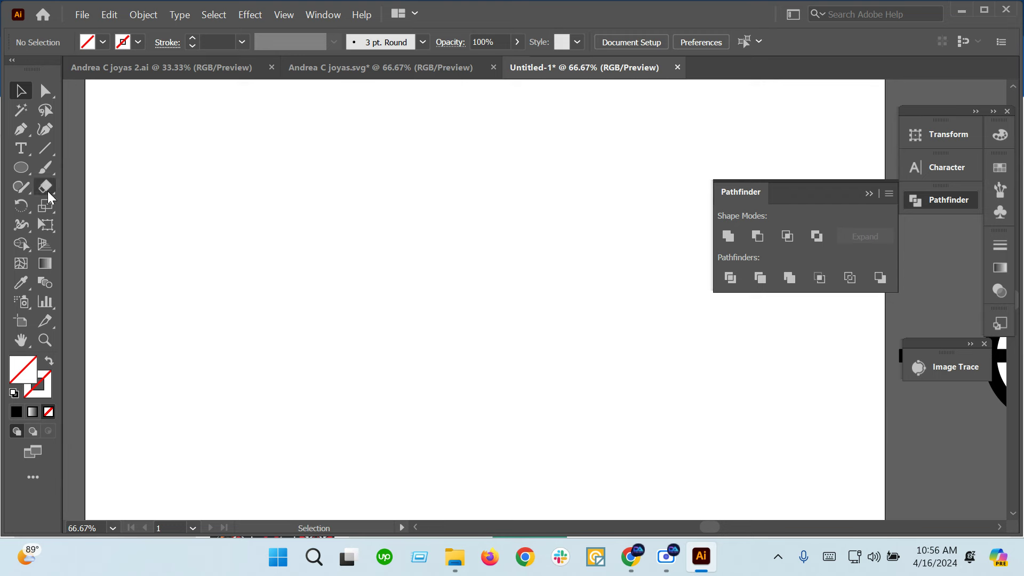
pyautogui.click(20, 144)
pyautogui.click(212, 149)
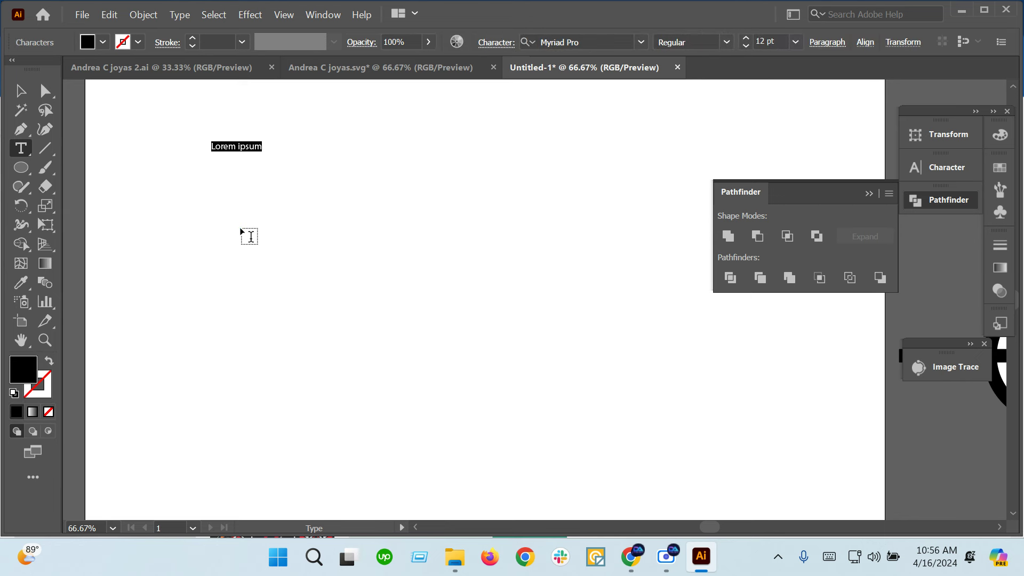
pyautogui.write('abc')
pyautogui.write('d')
pyautogui.click(21, 92)
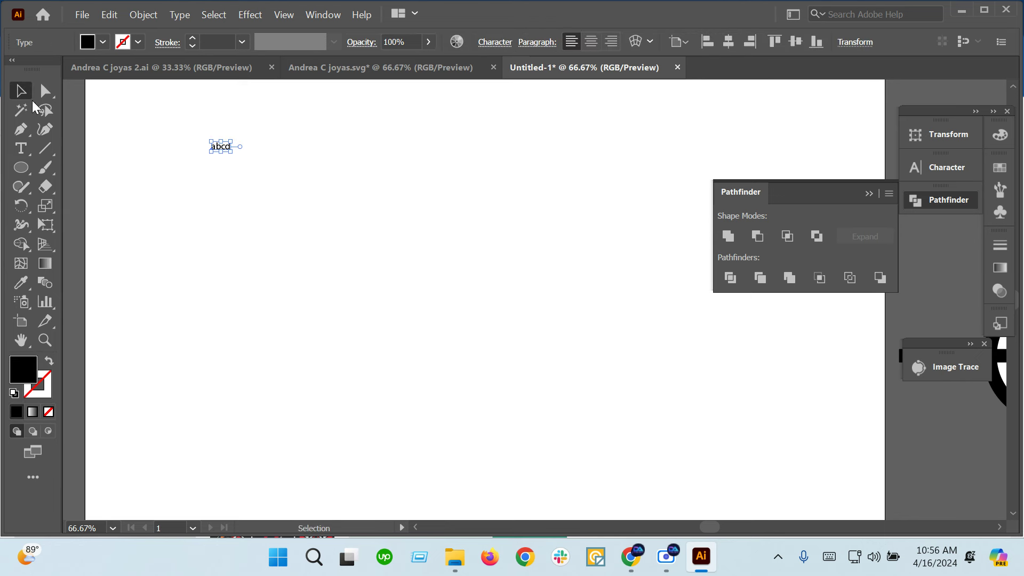
pyautogui.moveTo(234, 152)
pyautogui.mouseDown()
pyautogui.moveTo(326, 217)
pyautogui.moveTo(405, 176)
pyautogui.moveTo(496, 200)
pyautogui.mouseUp()
pyautogui.hscroll(1, 411, 299)
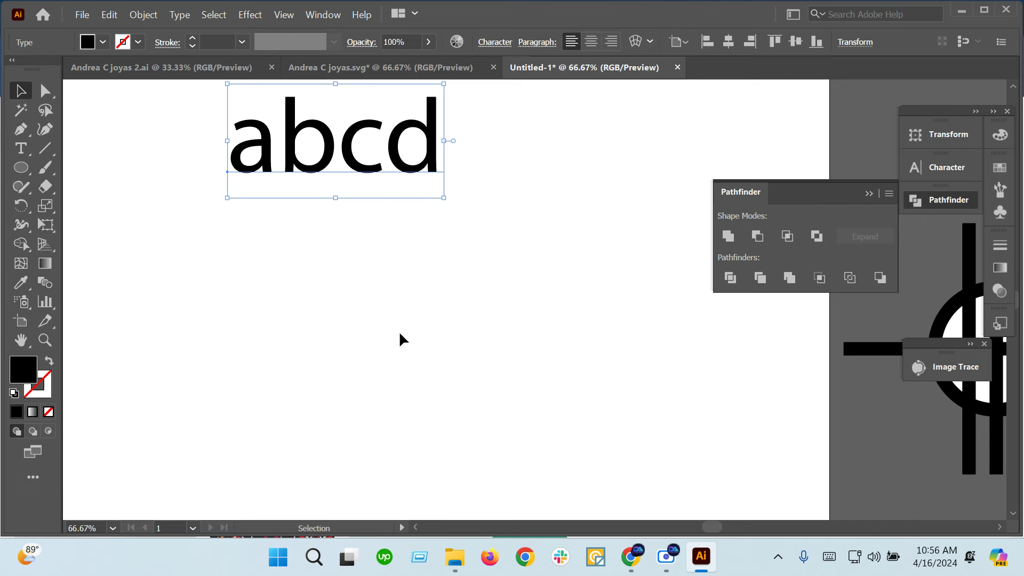
pyautogui.hscroll(-1, 400, 335)
pyautogui.click(19, 167)
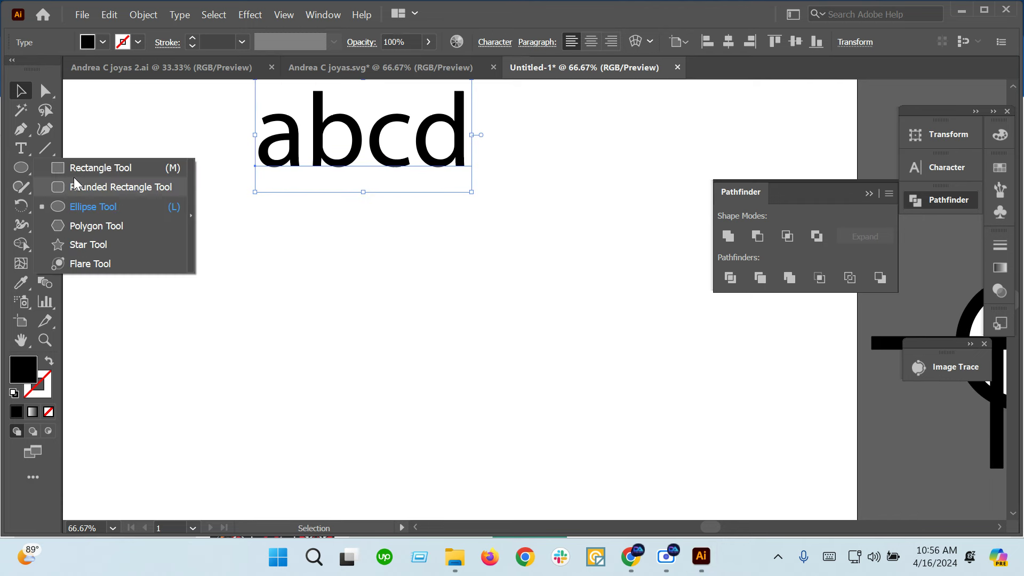
# Step: Draw a tall rectangle below the abcd text with no fill and an 8 pt black stroke
pyautogui.click(101, 168)
pyautogui.moveTo(170, 250)
pyautogui.mouseDown()
pyautogui.moveTo(301, 489)
pyautogui.moveTo(281, 488)
pyautogui.mouseUp()
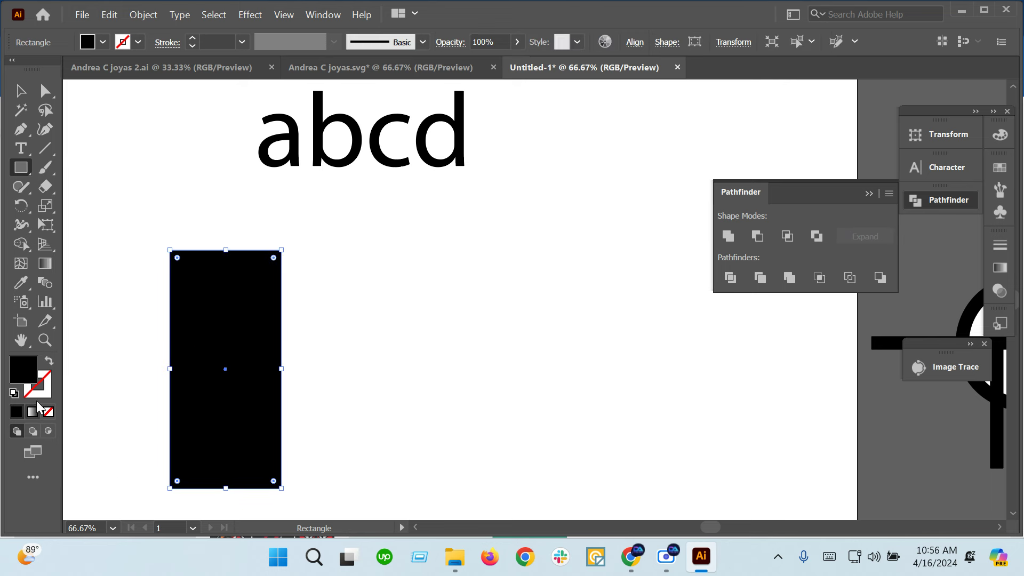
pyautogui.click(48, 361)
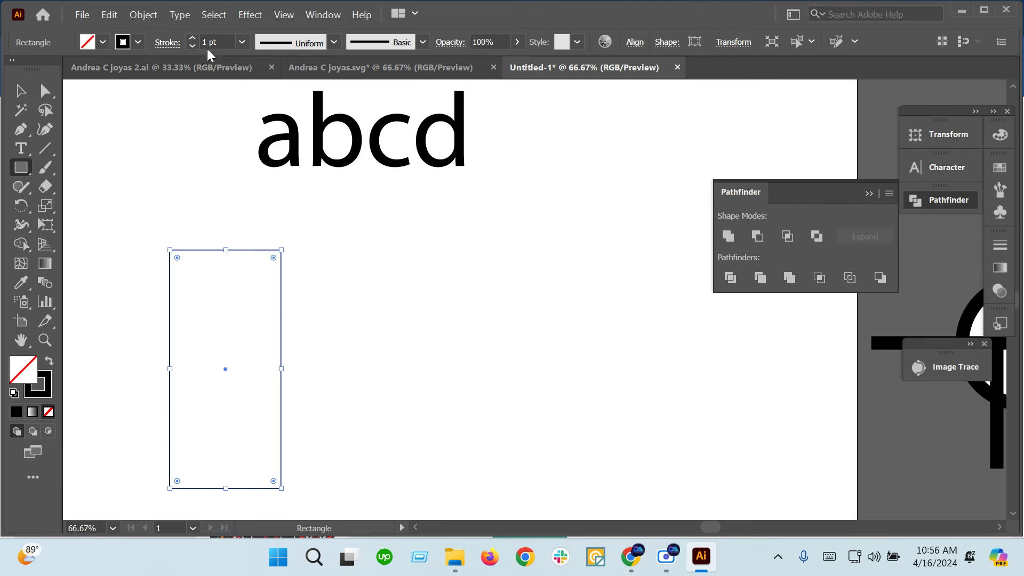
pyautogui.write('8')
pyautogui.press('Return')
# Step: Narrow the rectangle and duplicate it into an evenly spaced row of five
pyautogui.click(21, 90)
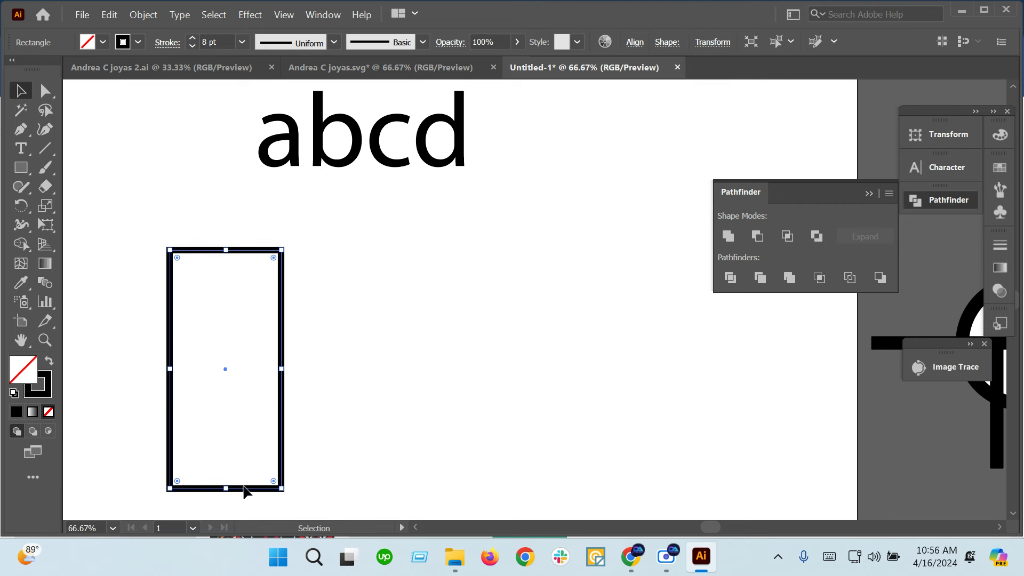
pyautogui.moveTo(282, 369); pyautogui.dragTo(263, 369)
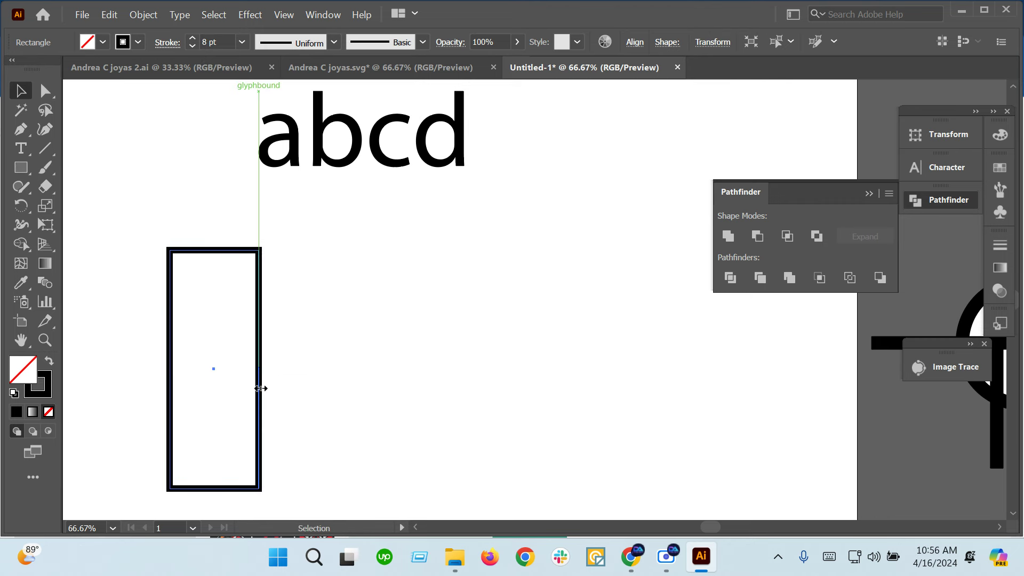
pyautogui.moveTo(256, 488)
pyautogui.mouseDown()
pyautogui.moveTo(251, 431)
pyautogui.moveTo(348, 436)
pyautogui.mouseUp()
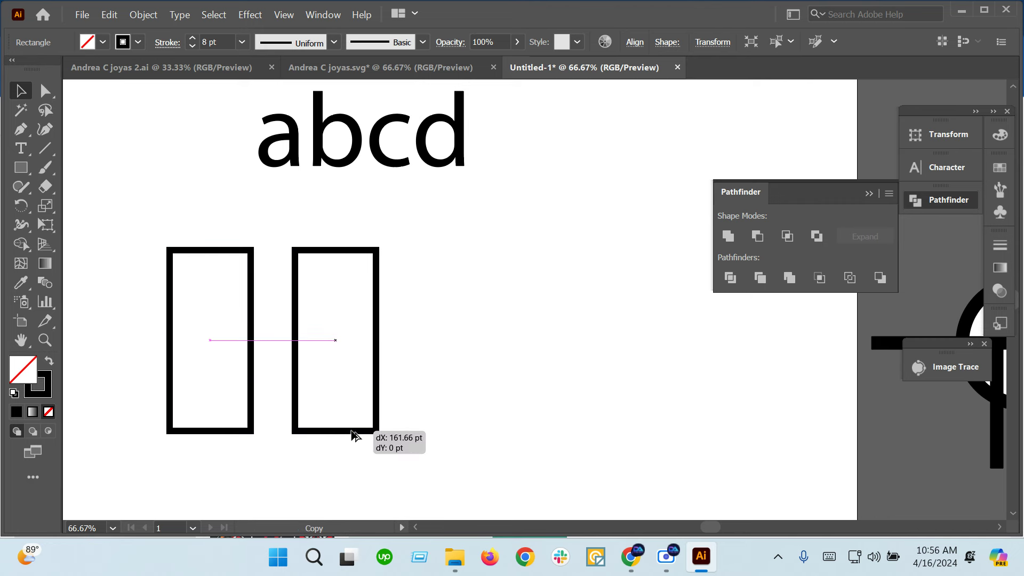
pyautogui.press('ctrl')
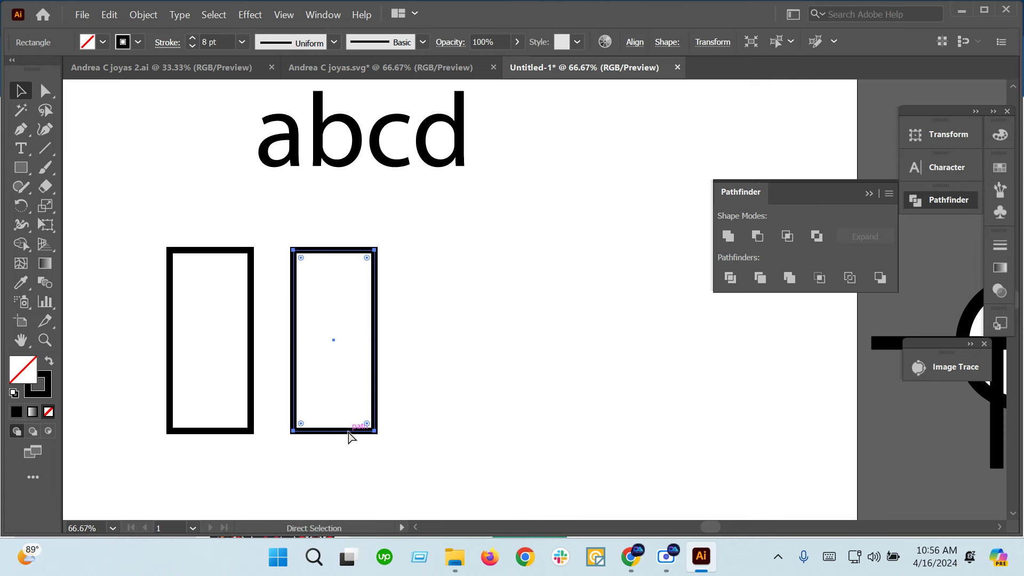
pyautogui.hotkey('ctrl', 'd')
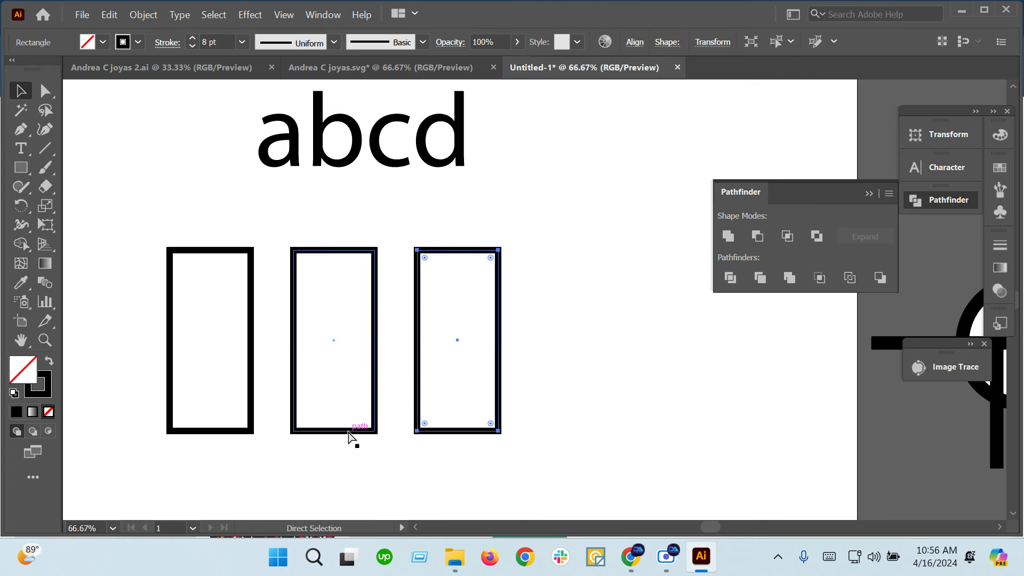
pyautogui.hotkey('ctrl', 'd')
pyautogui.hotkey('ctrl', 'd')
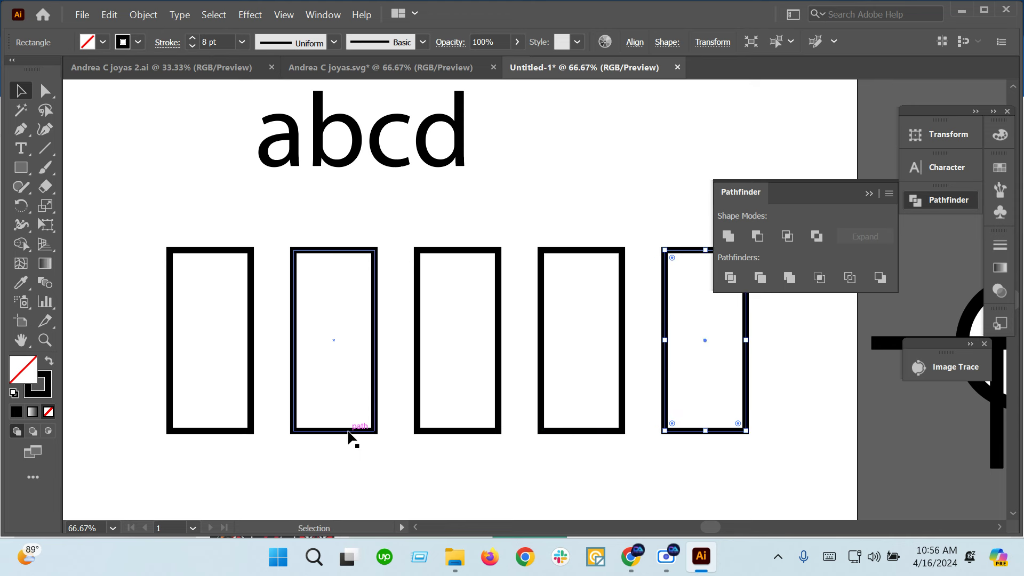
pyautogui.scroll(-1, 341, 427)
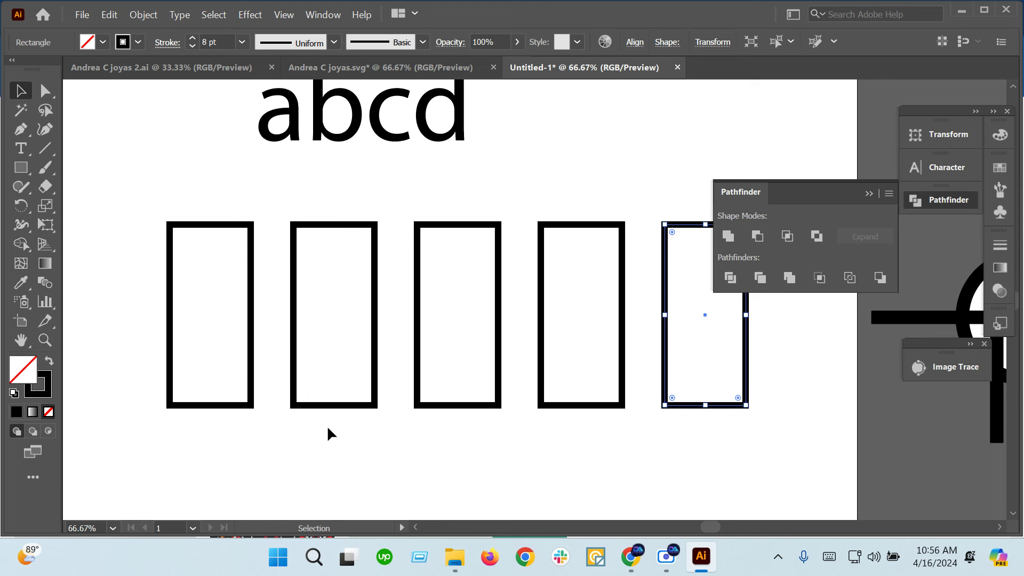
pyautogui.click(217, 466)
pyautogui.scroll(1, 212, 461)
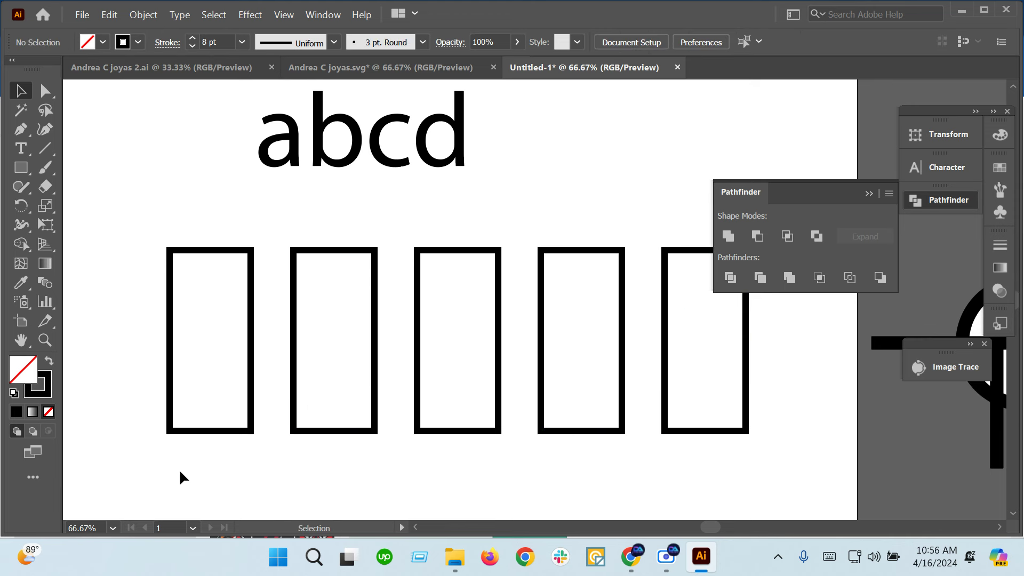
# Step: Round the first rectangle's top corners into a fully arched top
pyautogui.moveTo(141, 233); pyautogui.dragTo(243, 342)
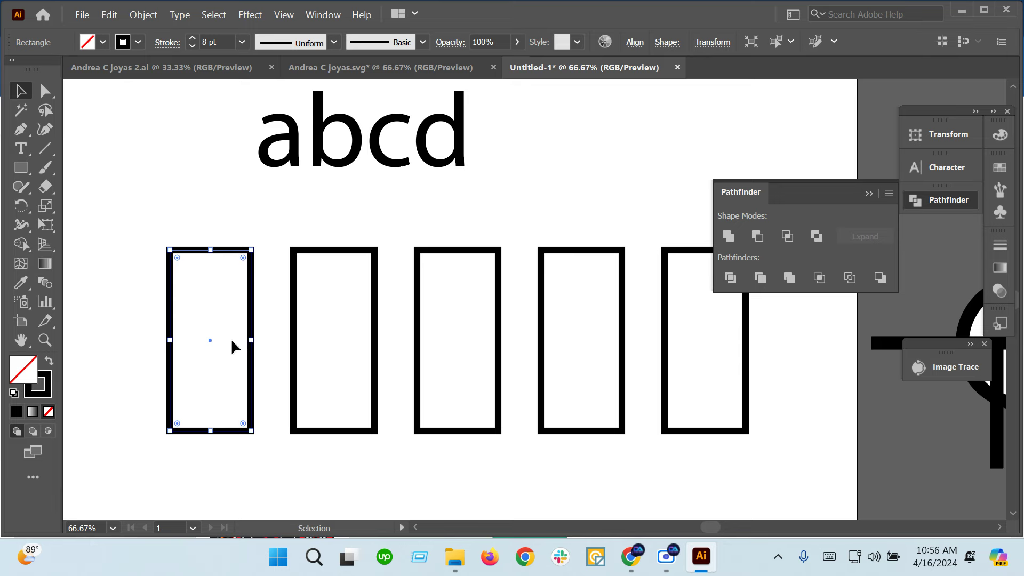
pyautogui.press('a')
pyautogui.moveTo(138, 218)
pyautogui.mouseDown()
pyautogui.moveTo(274, 278)
pyautogui.moveTo(244, 341)
pyautogui.mouseUp()
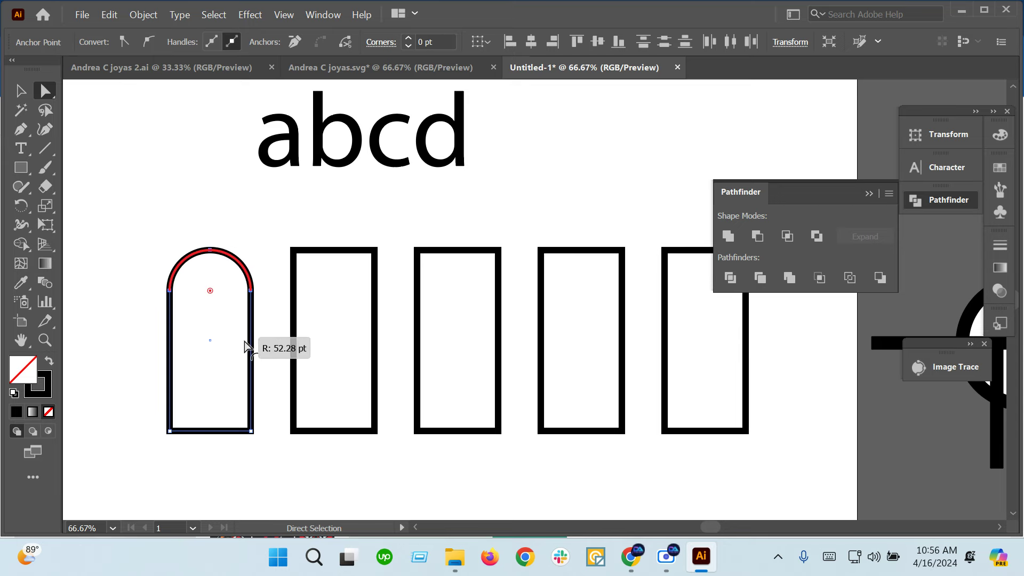
pyautogui.click(21, 91)
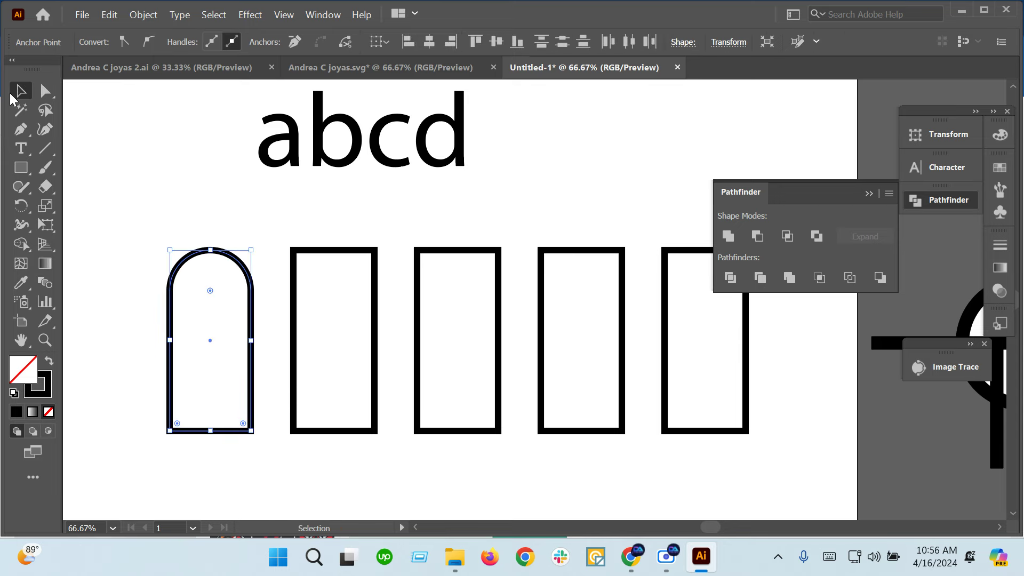
# Step: Change the reference abcd text to uppercase ABCD
pyautogui.click(152, 222)
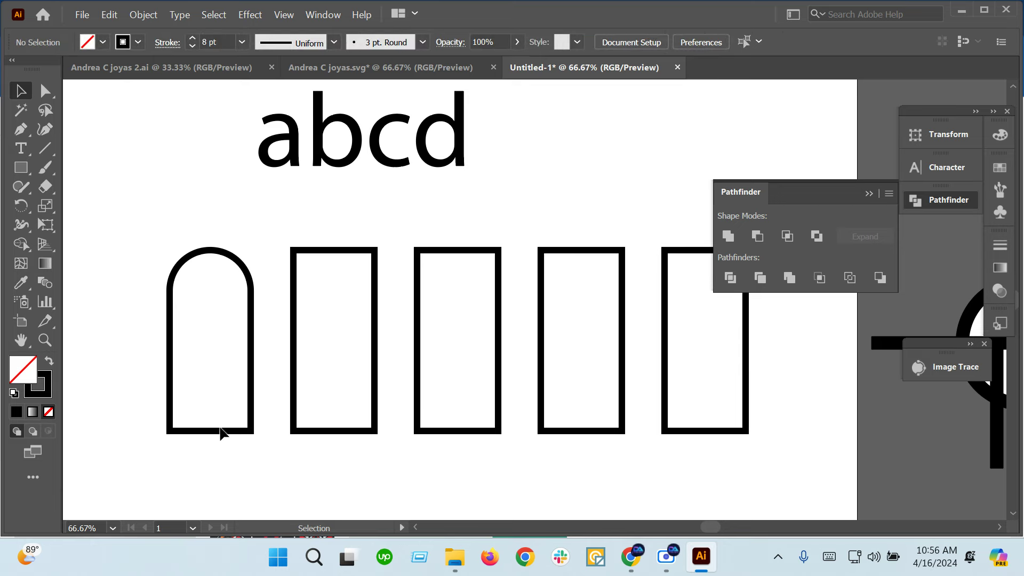
pyautogui.click(186, 16)
pyautogui.click(456, 274)
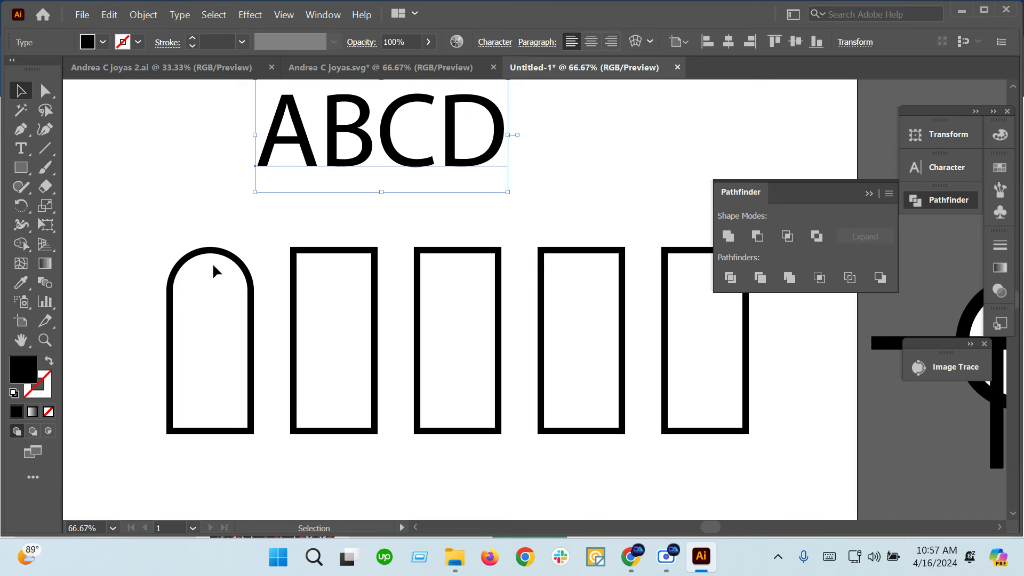
# Step: Draw a horizontal crossbar across the arch, match the arch's 8 pt black stroke, and raise it
pyautogui.click(46, 150)
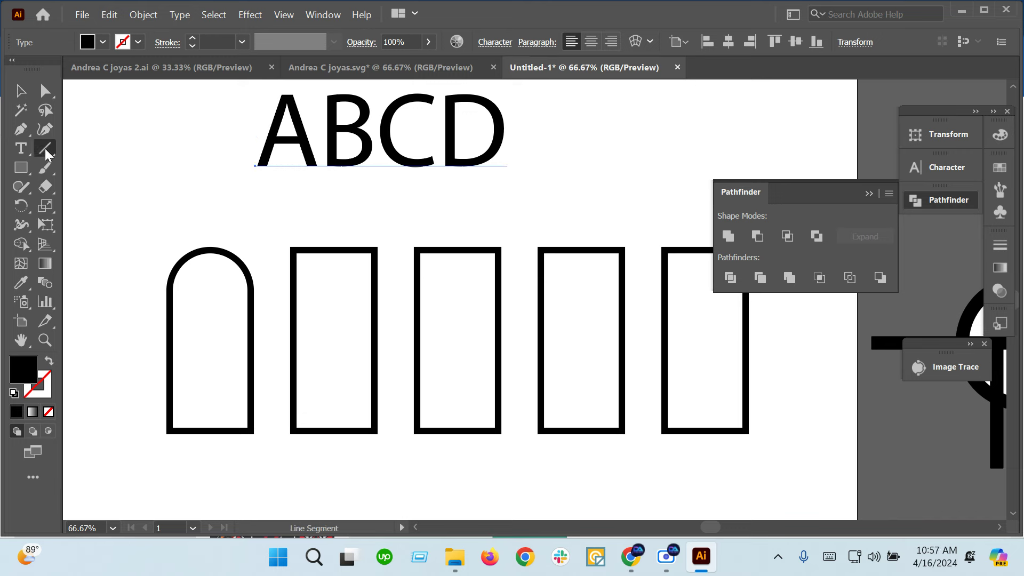
pyautogui.moveTo(146, 360); pyautogui.dragTo(279, 373)
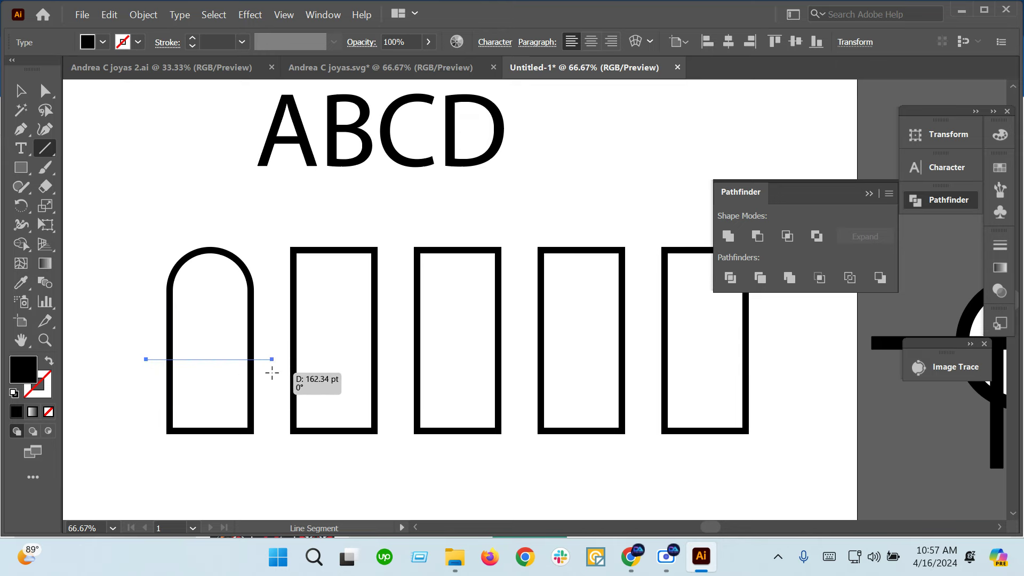
pyautogui.press('v')
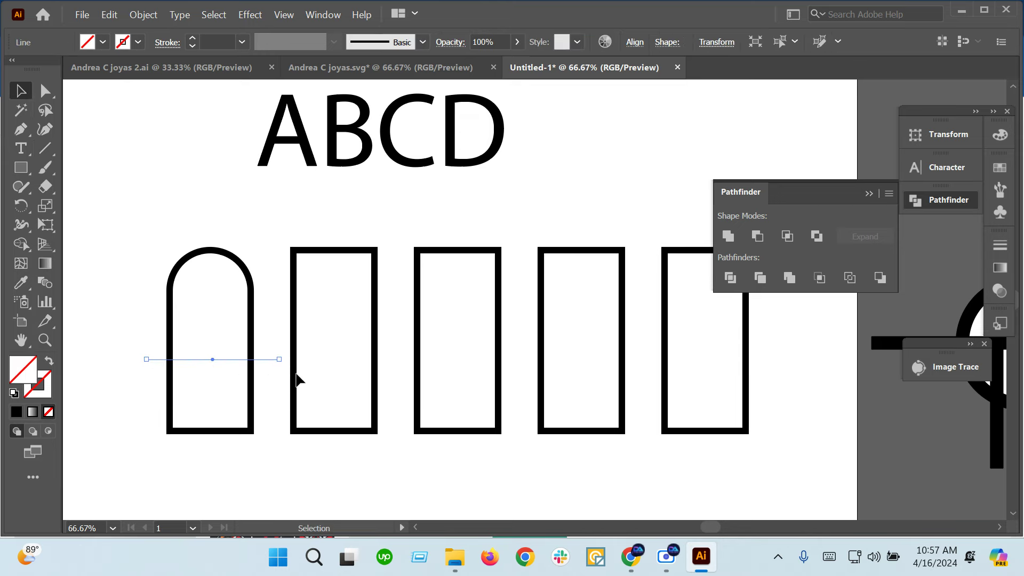
pyautogui.click(21, 282)
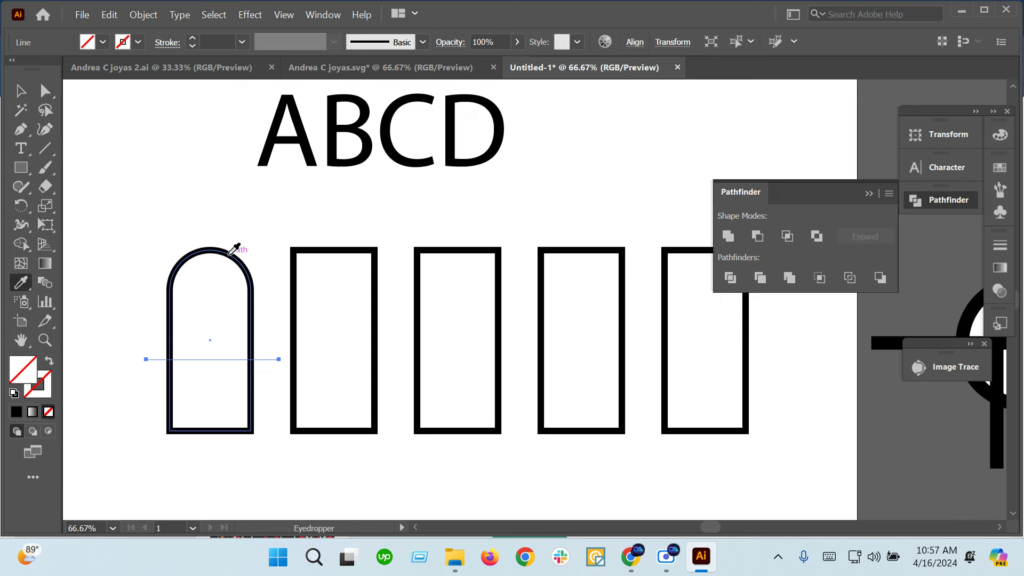
pyautogui.click(229, 253)
pyautogui.click(21, 90)
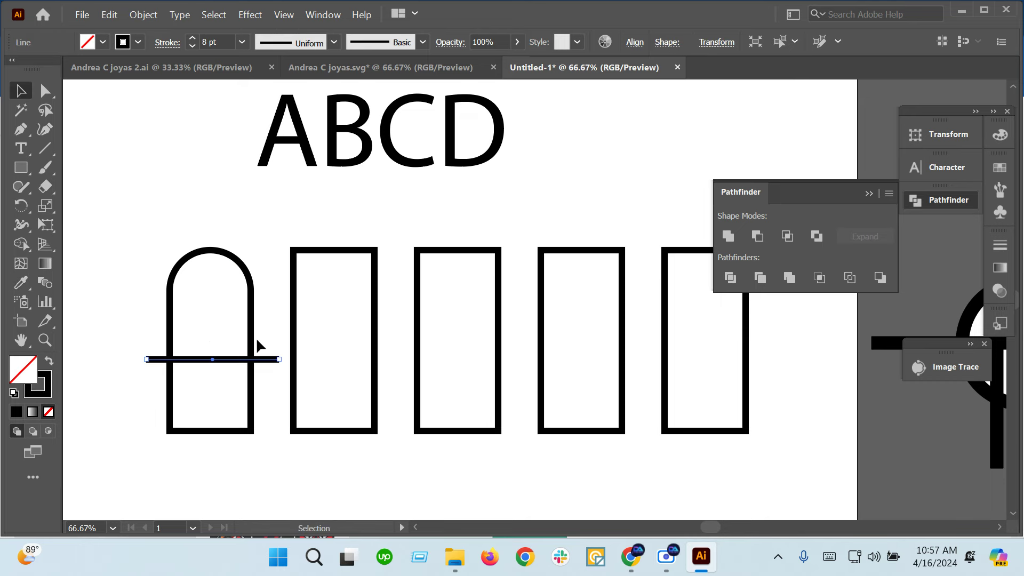
pyautogui.moveTo(231, 362); pyautogui.dragTo(232, 340)
pyautogui.click(225, 385)
pyautogui.scroll(-1, 216, 380)
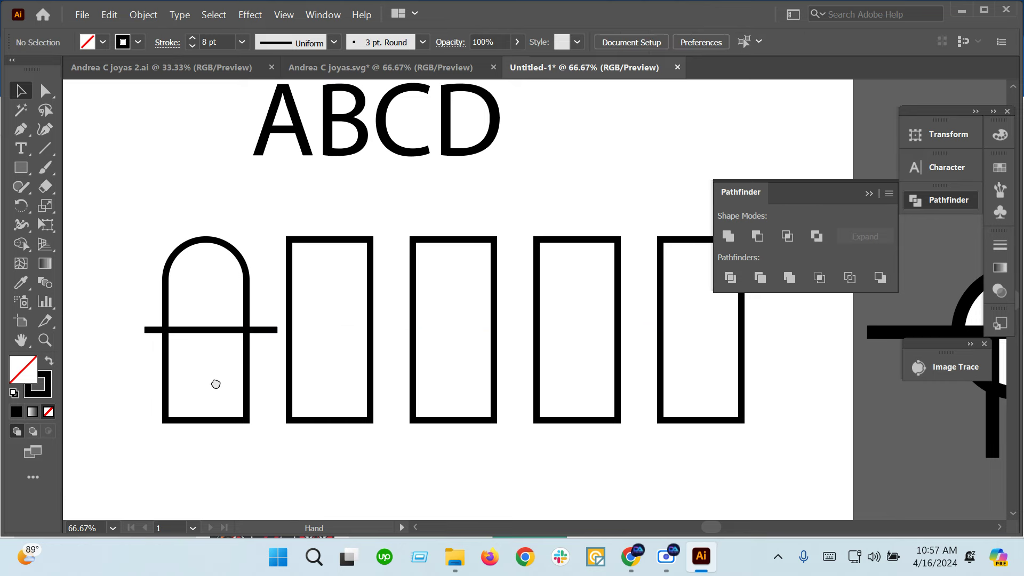
pyautogui.moveTo(197, 405); pyautogui.dragTo(198, 469)
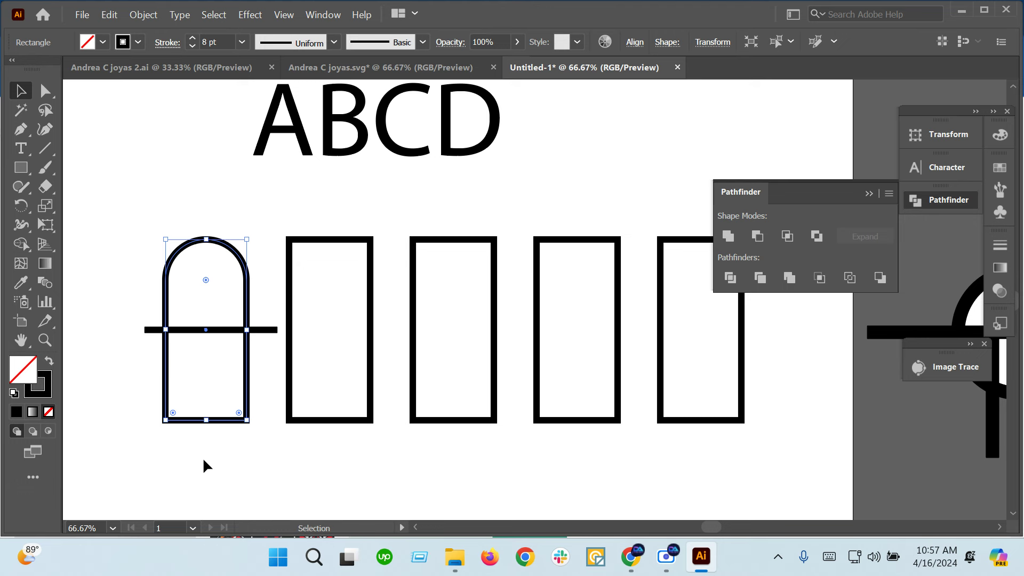
# Step: Cut the arch at its bottom corners and delete the bottom edge
pyautogui.scroll(1, 192, 454)
pyautogui.scroll(2, 196, 466)
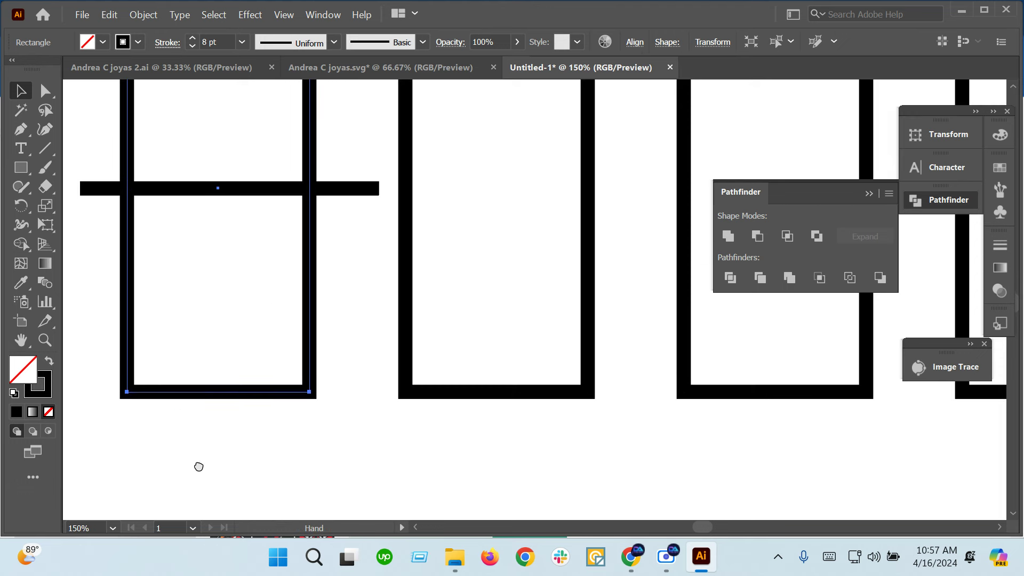
pyautogui.moveTo(198, 467); pyautogui.dragTo(280, 468)
pyautogui.press('c')
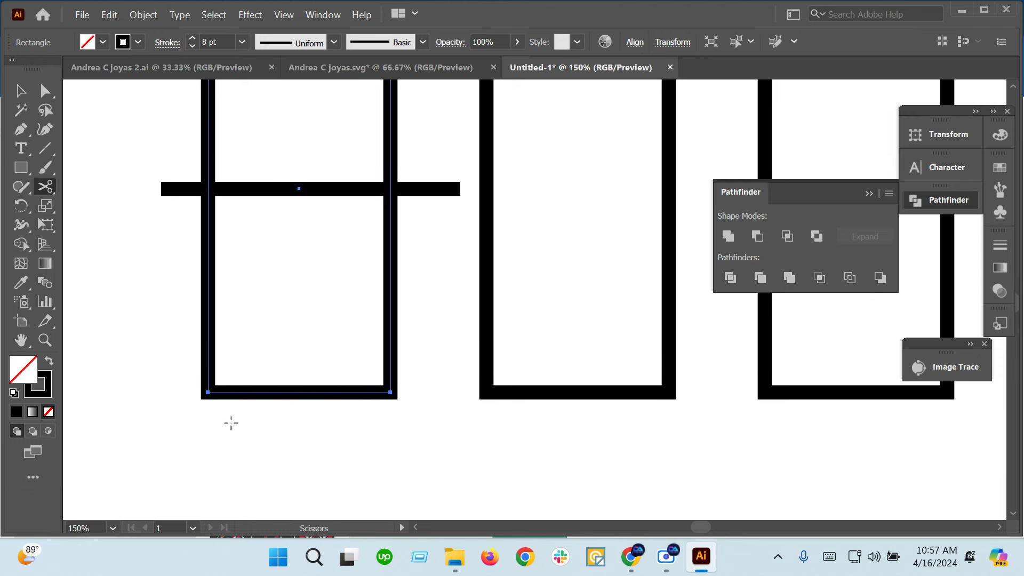
pyautogui.click(207, 392)
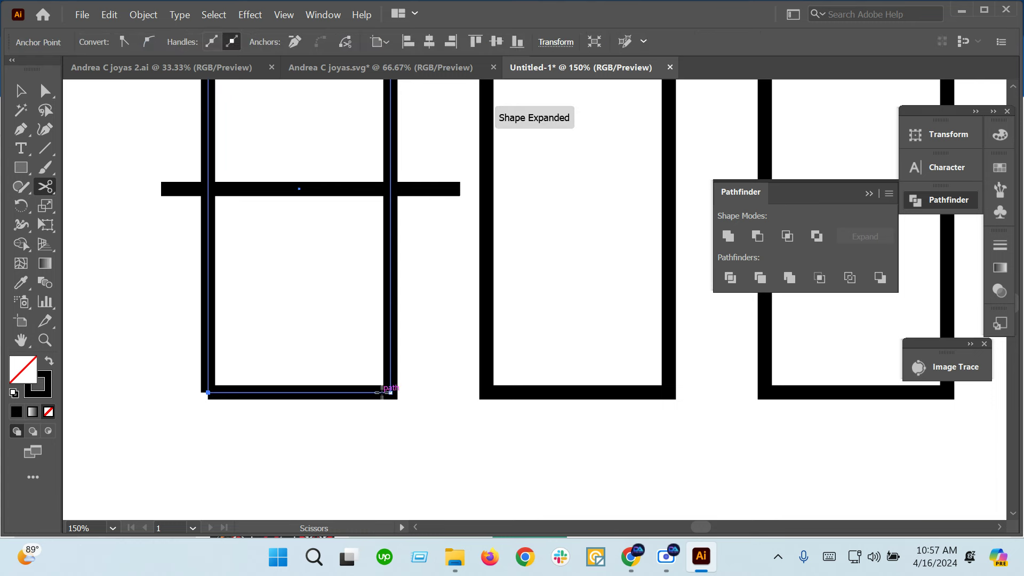
pyautogui.click(390, 392)
pyautogui.press('v')
pyautogui.click(357, 393)
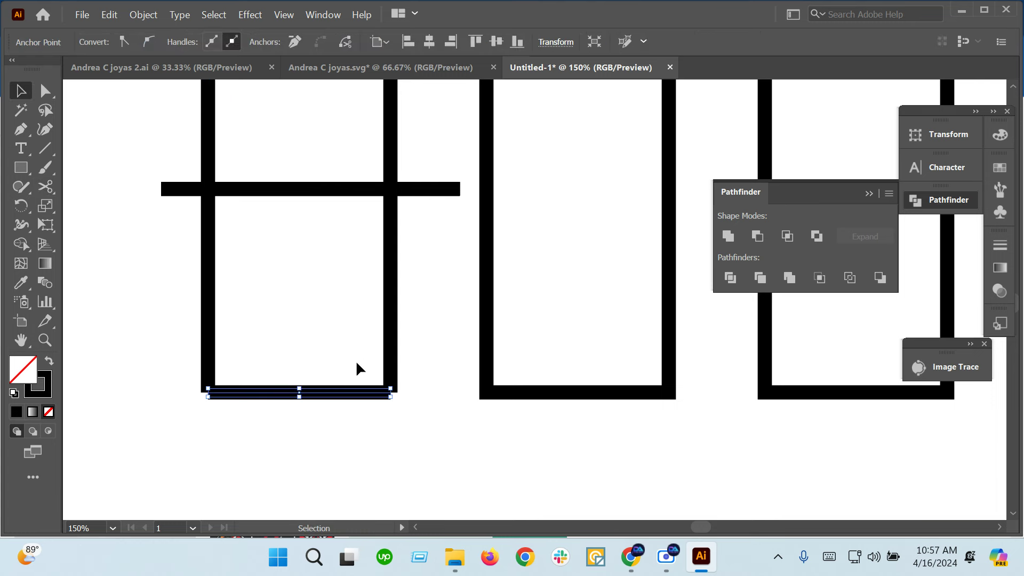
pyautogui.moveTo(327, 393); pyautogui.dragTo(318, 434)
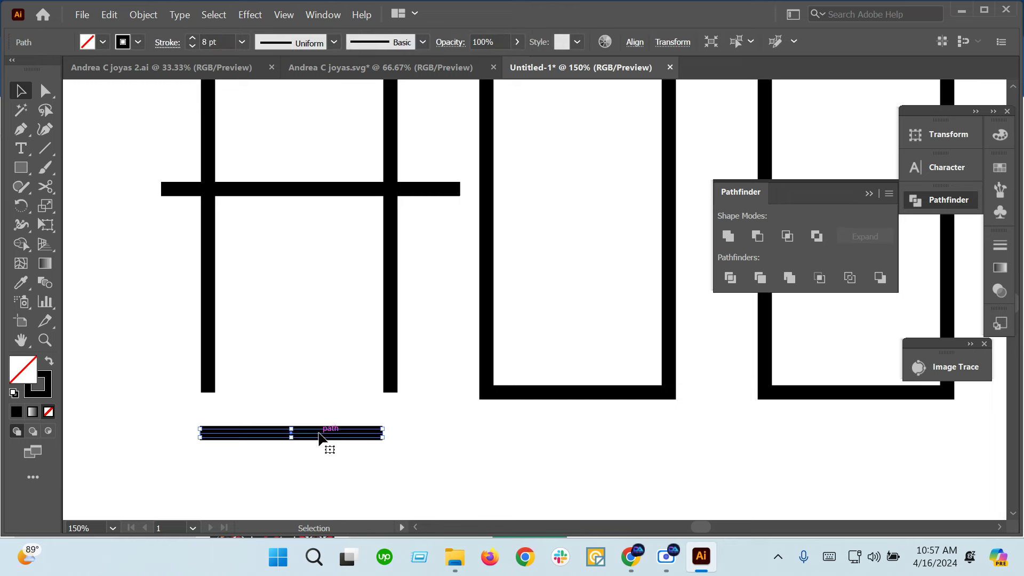
pyautogui.press('Delete')
# Step: Trim the crossbar's overhanging ends flush with the stems and nudge the A slightly
pyautogui.scroll(3, 319, 437)
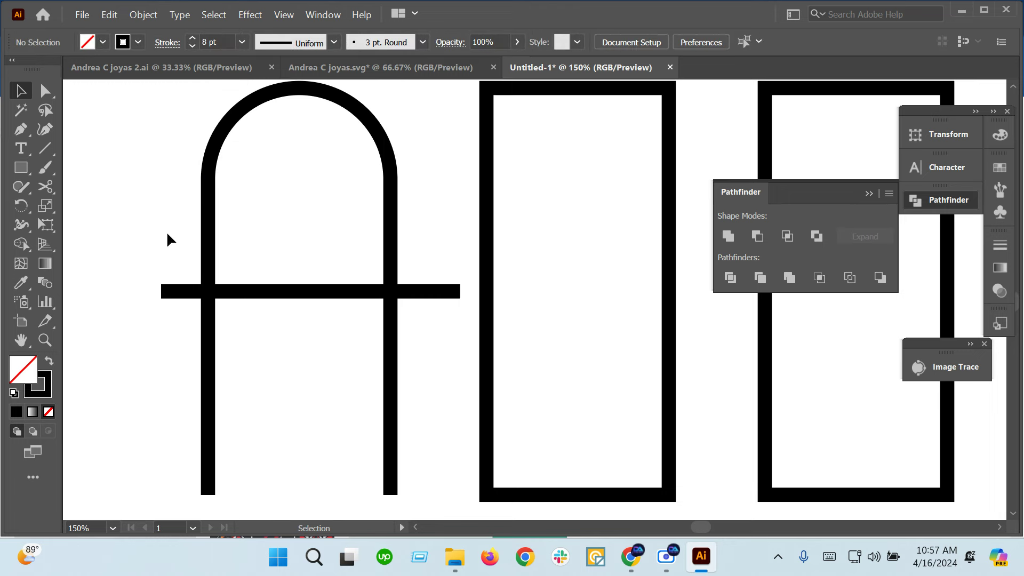
pyautogui.moveTo(161, 227); pyautogui.dragTo(427, 412)
pyautogui.hotkey('shift', 'm')
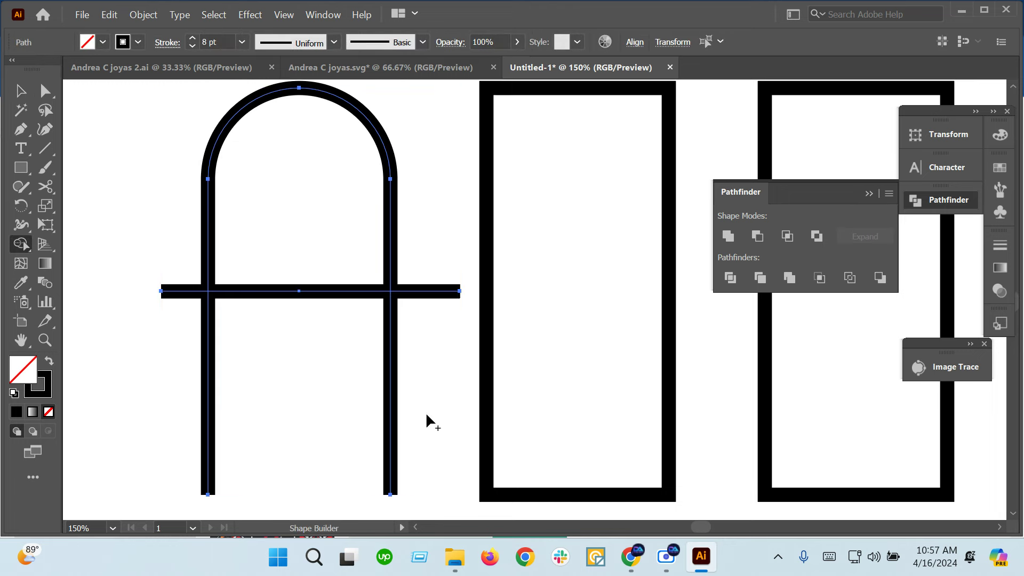
pyautogui.keyDown('alt'); pyautogui.click(424, 297); pyautogui.keyUp('alt')
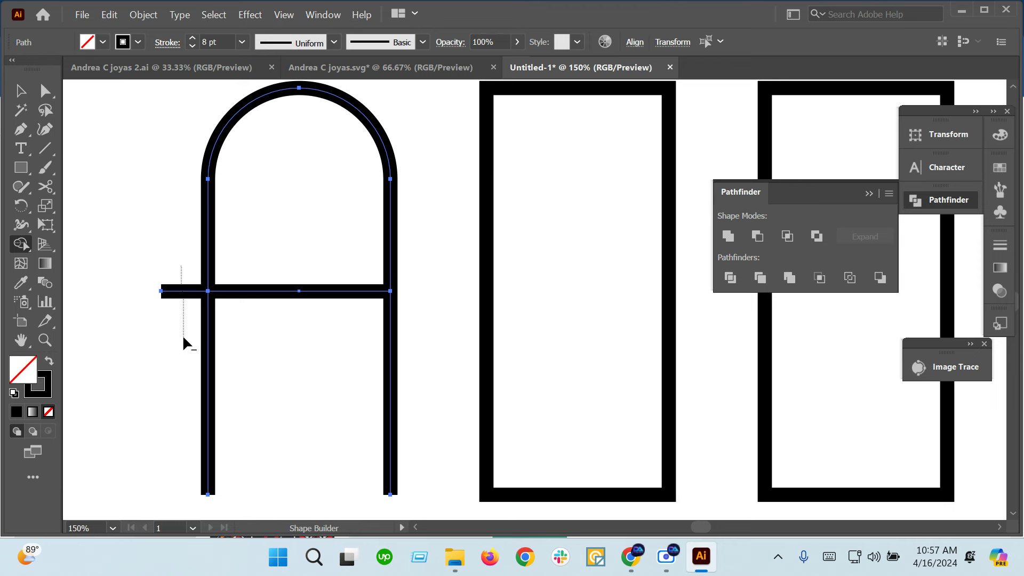
pyautogui.moveTo(181, 267); pyautogui.dragTo(183, 338)
pyautogui.doubleClick(21, 90)
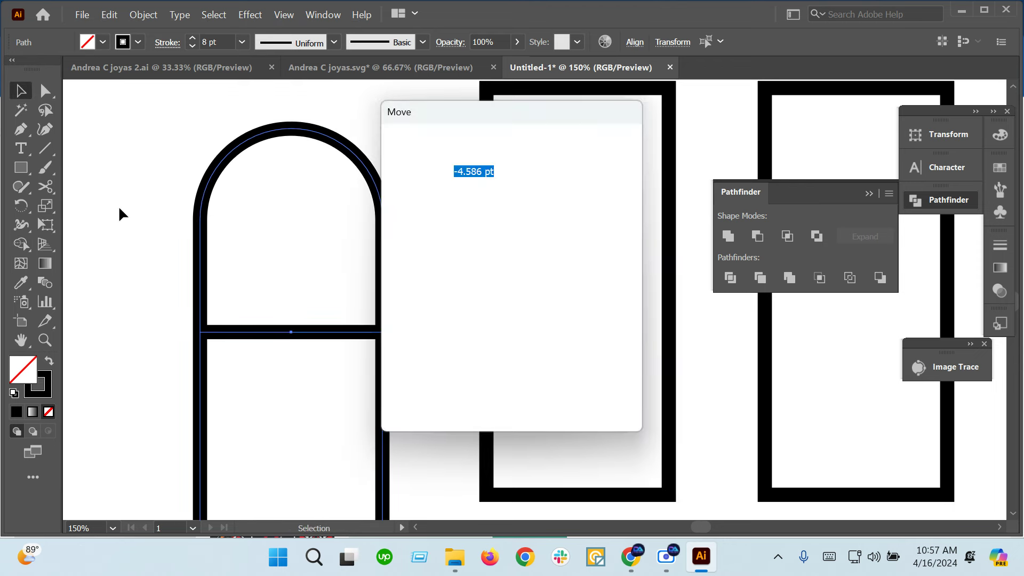
pyautogui.press('Return')
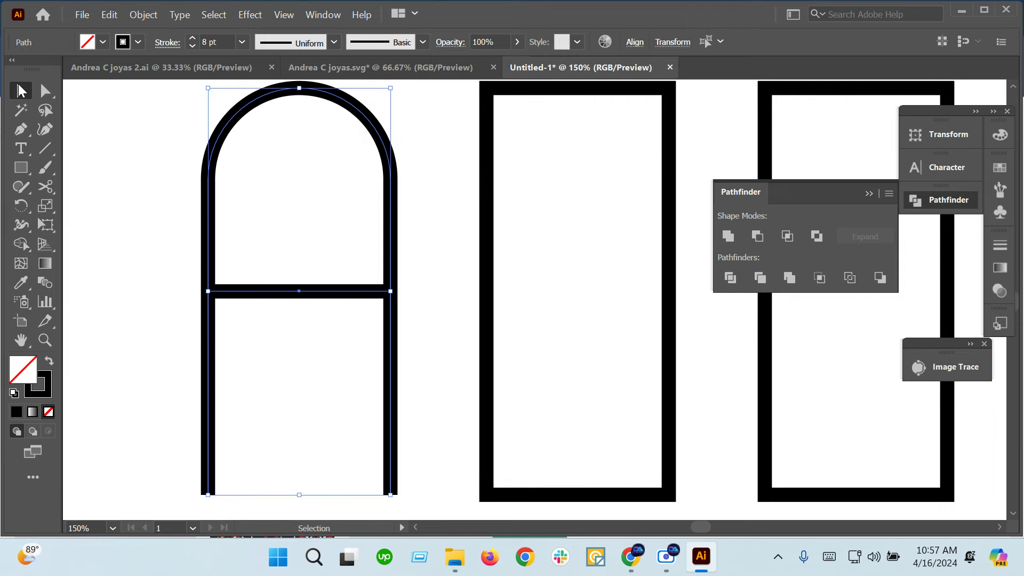
pyautogui.hotkey('ctrl', '-')
pyautogui.hotkey('ctrl', '-')
pyautogui.moveTo(434, 384); pyautogui.dragTo(302, 414)
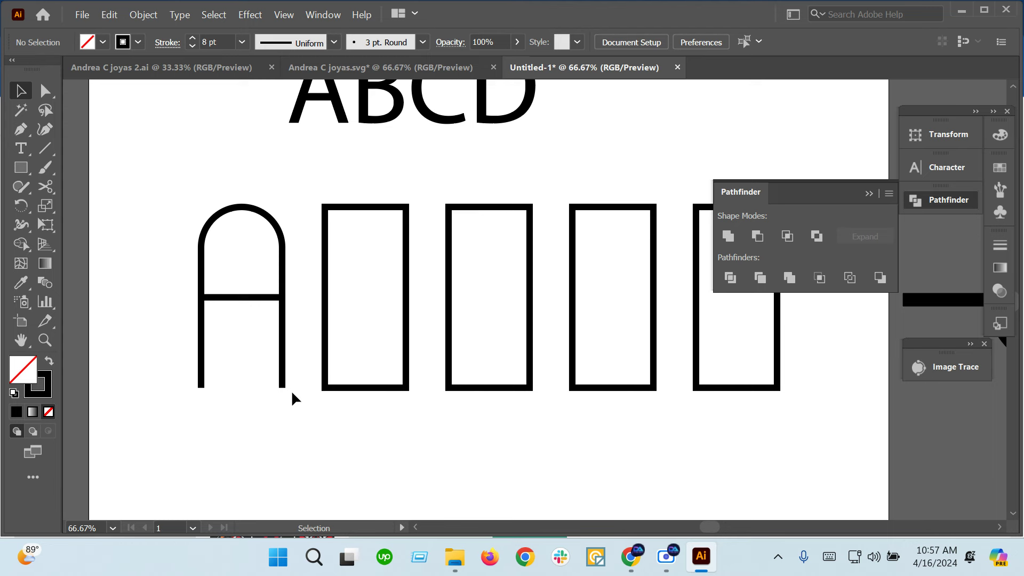
pyautogui.hotkey('ctrl', '-')
pyautogui.hotkey('ctrl', '-')
pyautogui.hotkey('ctrl', '+')
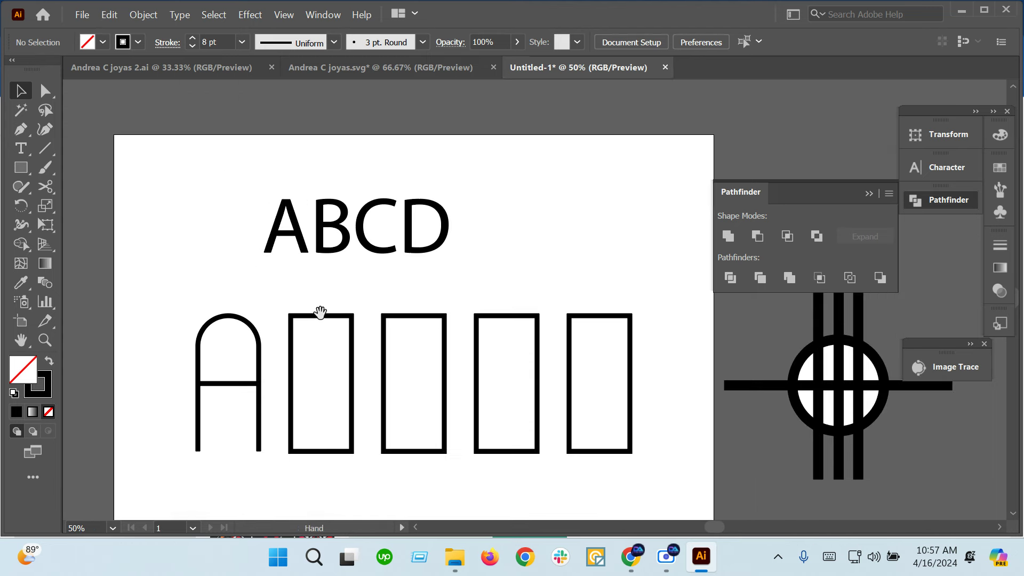
# Step: Copy the A's crossbar into the middle of the second rectangle
pyautogui.moveTo(320, 312); pyautogui.dragTo(285, 290)
pyautogui.click(288, 293)
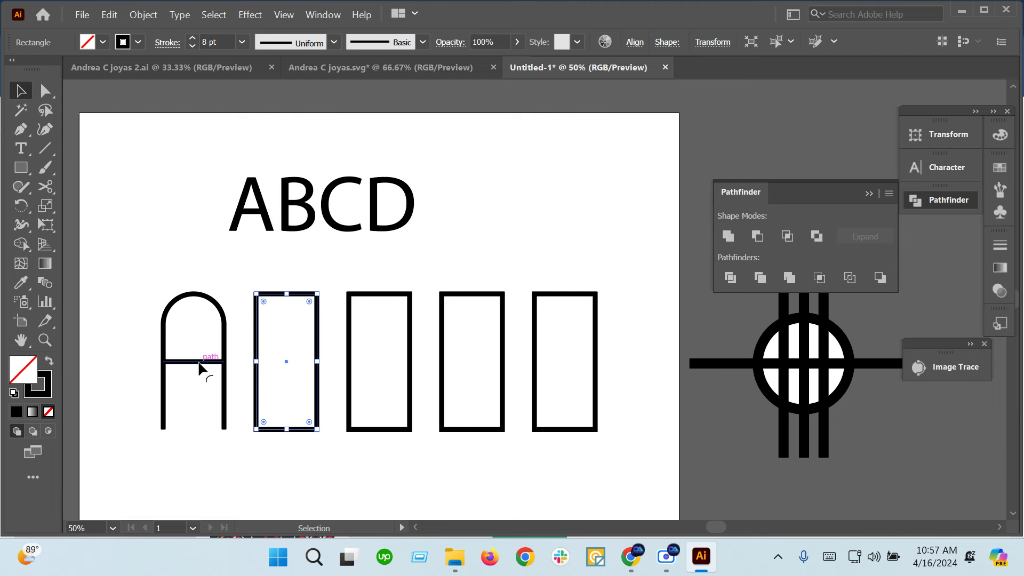
pyautogui.moveTo(199, 366); pyautogui.dragTo(293, 362)
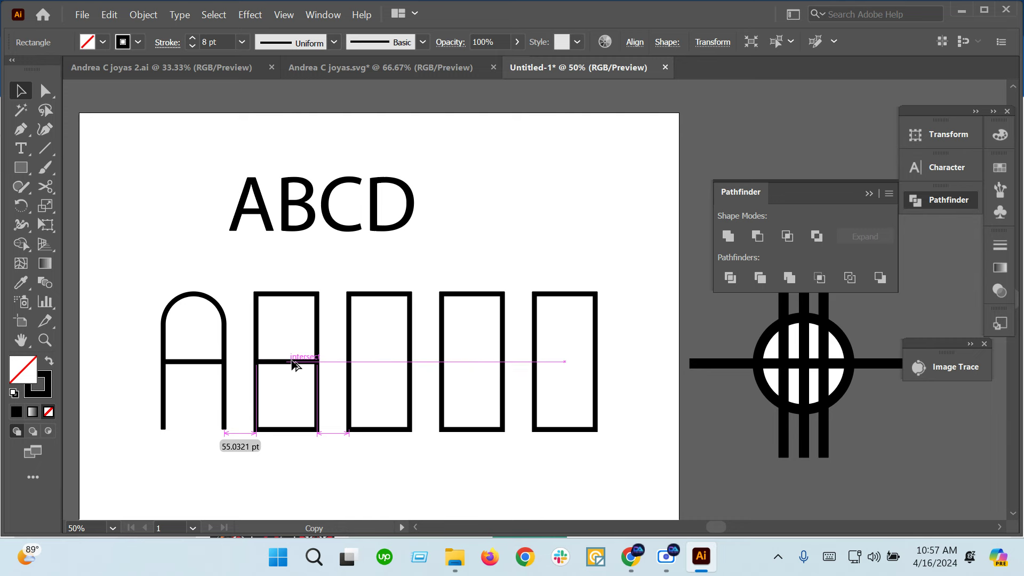
pyautogui.moveTo(293, 364); pyautogui.dragTo(293, 362)
pyautogui.click(315, 466)
pyautogui.scroll(-1, 317, 458)
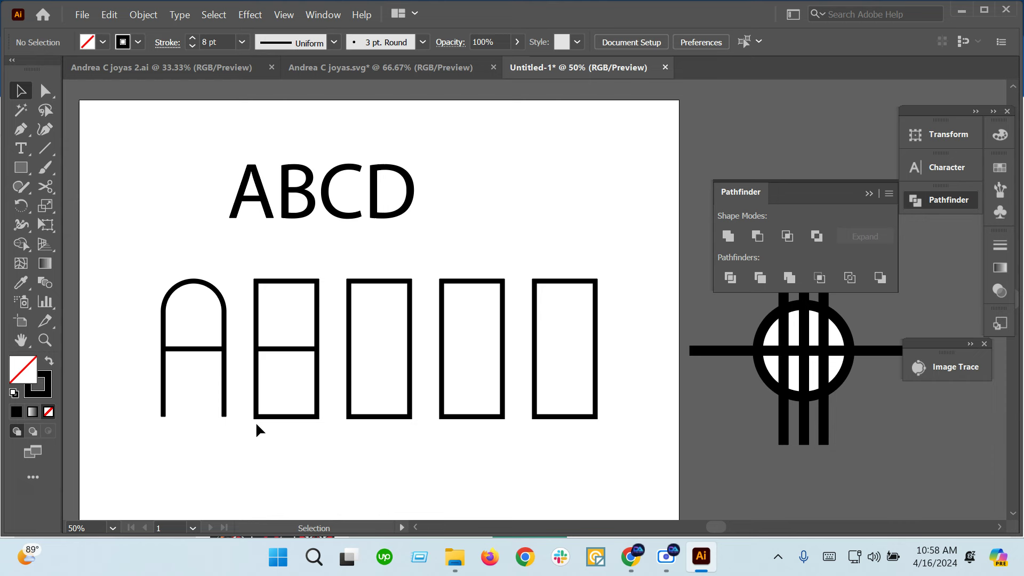
pyautogui.press('space')
pyautogui.scroll(1, 273, 433)
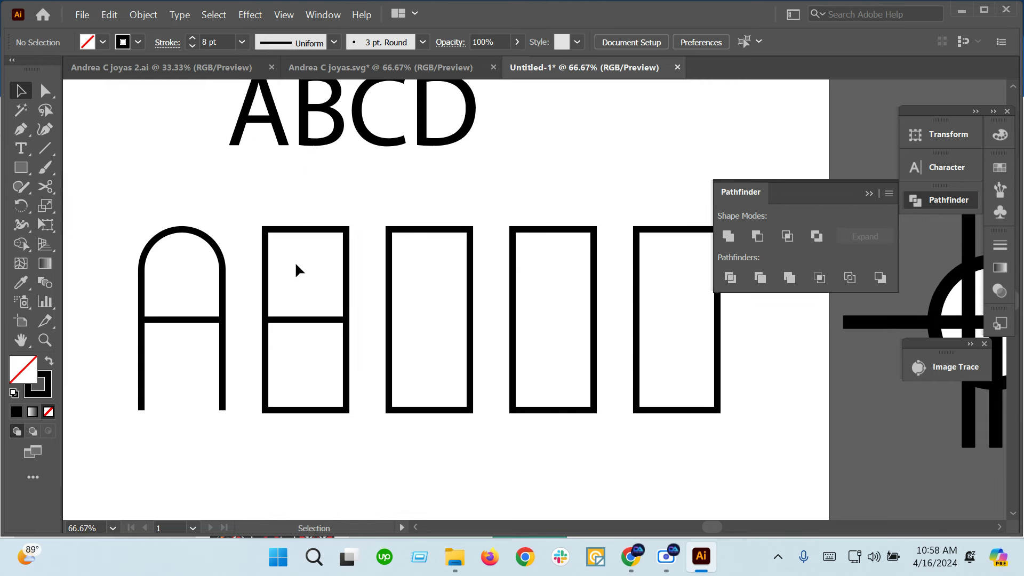
# Step: Round the second rectangle's right corners into a full semicircle
pyautogui.click(331, 231)
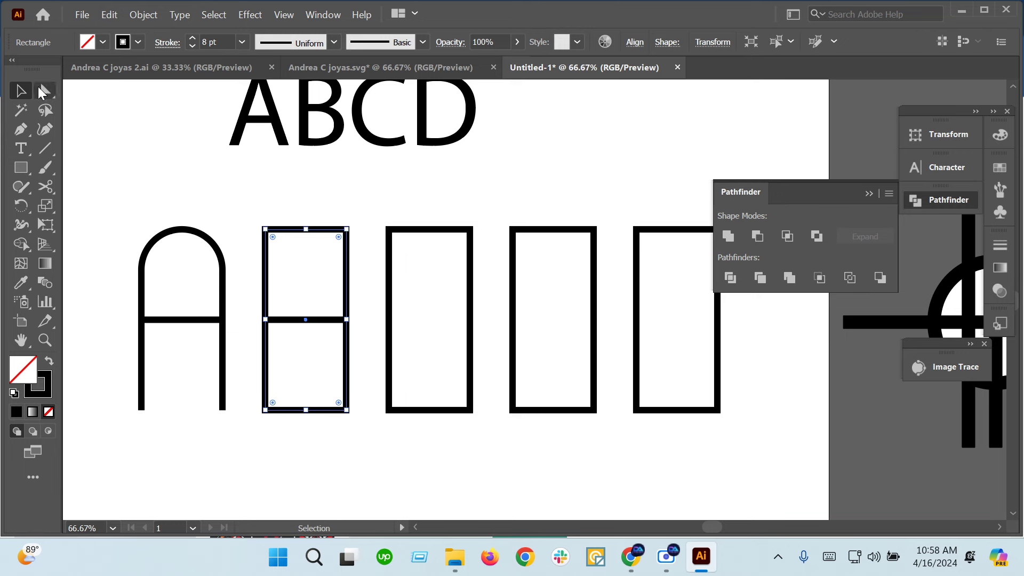
pyautogui.click(44, 91)
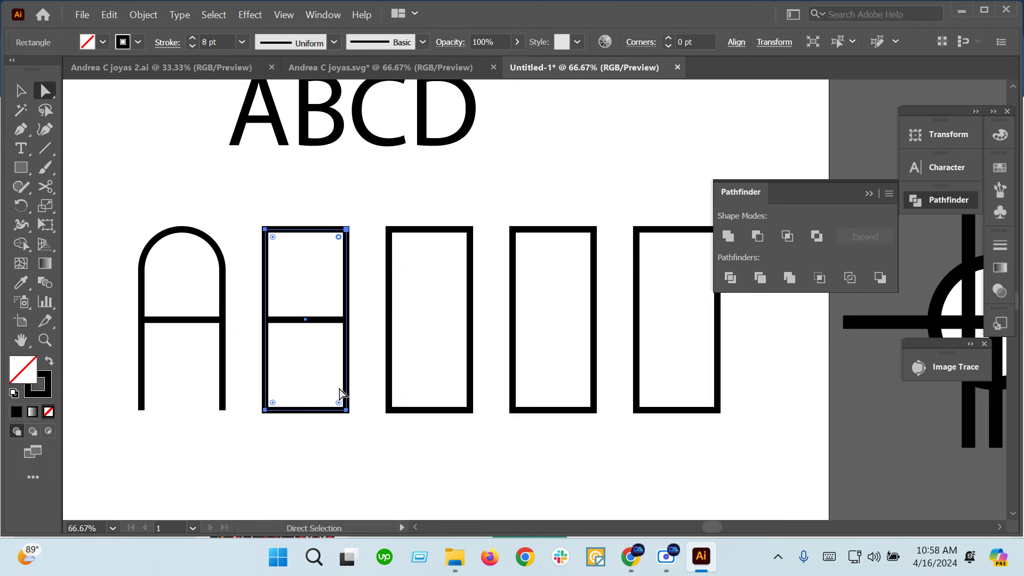
pyautogui.moveTo(339, 402); pyautogui.dragTo(254, 379)
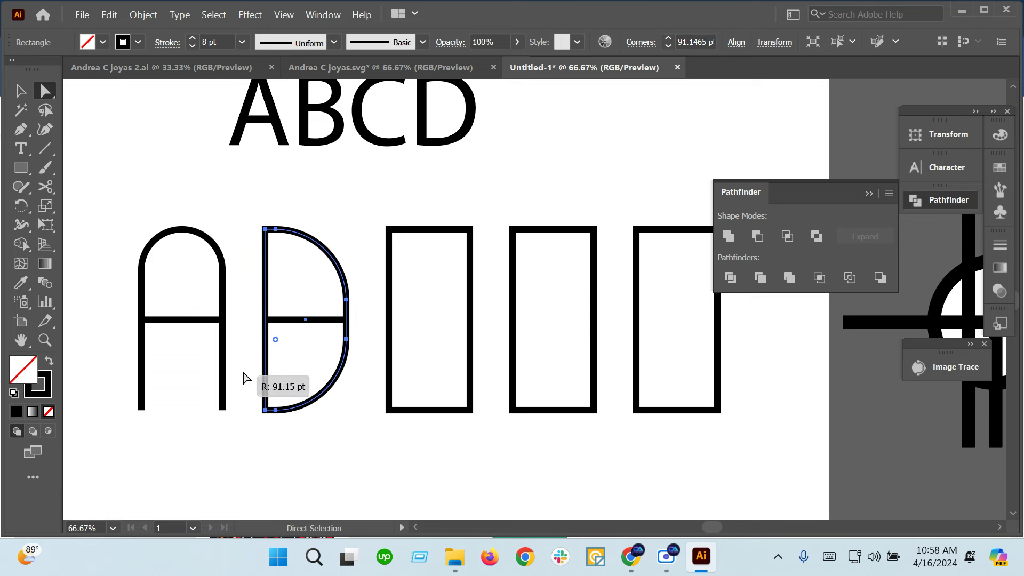
pyautogui.moveTo(254, 379); pyautogui.dragTo(144, 293)
pyautogui.click(382, 429)
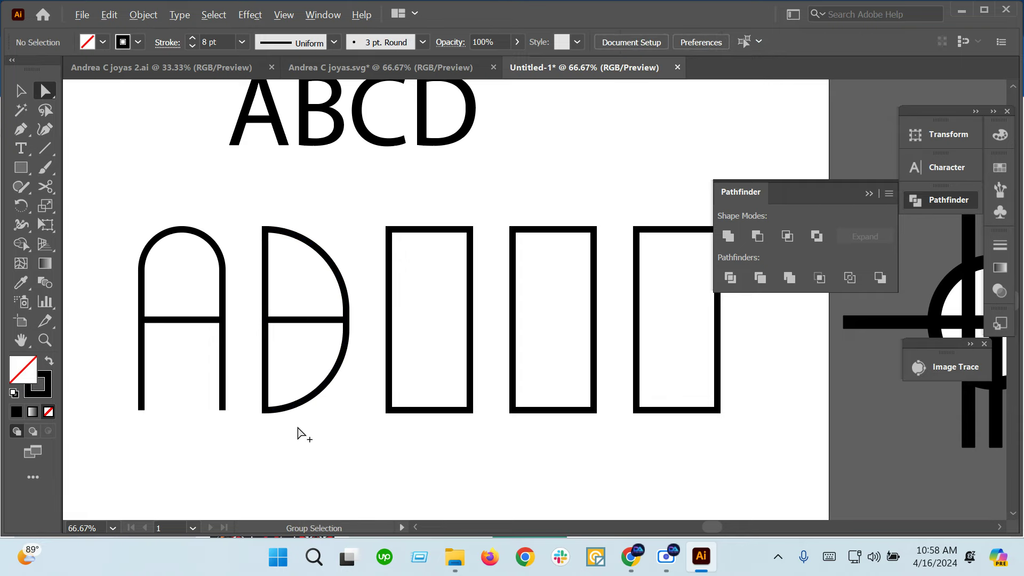
pyautogui.scroll(-2, 297, 430)
pyautogui.scroll(1, 293, 426)
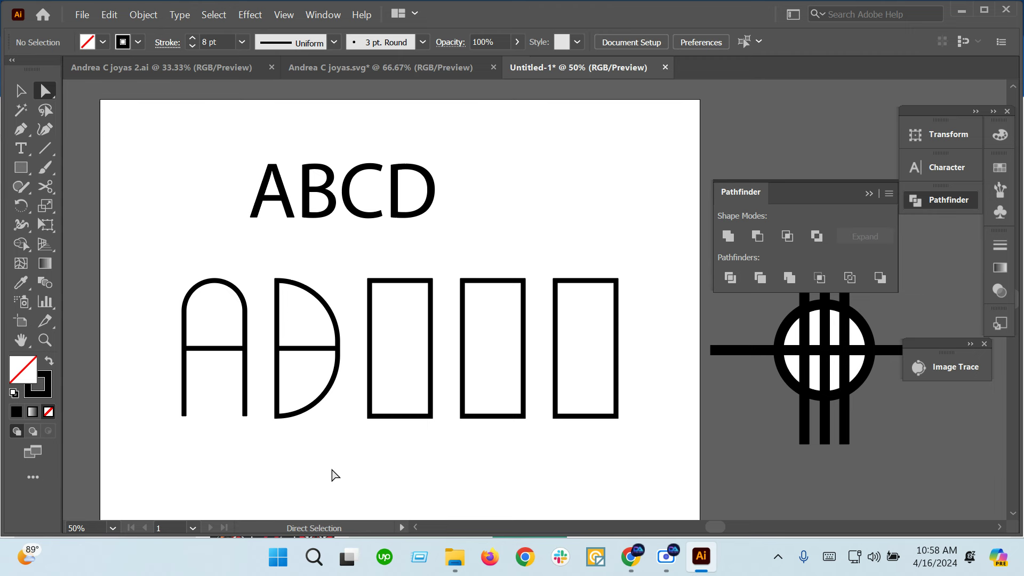
pyautogui.moveTo(350, 485); pyautogui.dragTo(270, 488)
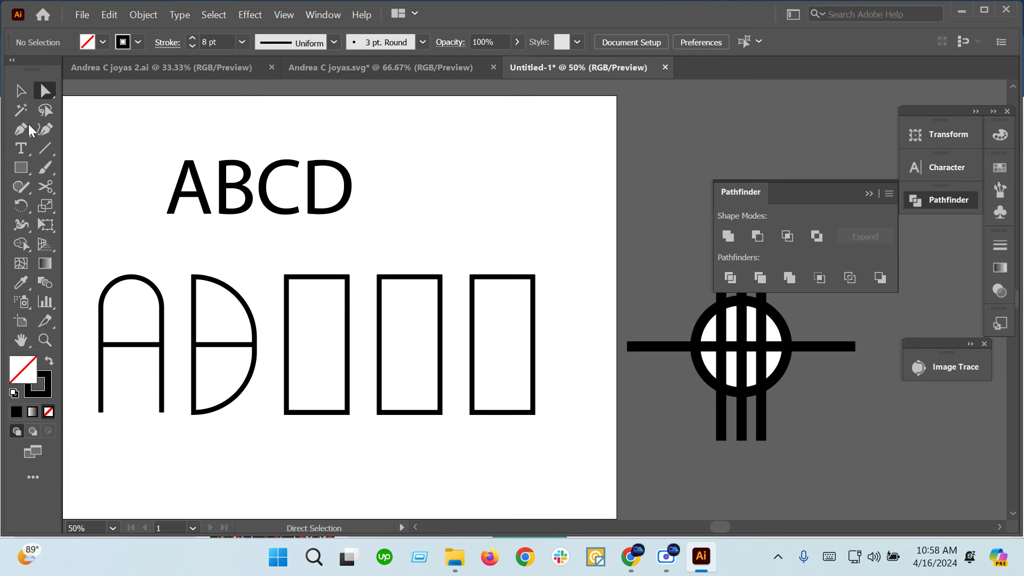
pyautogui.click(20, 90)
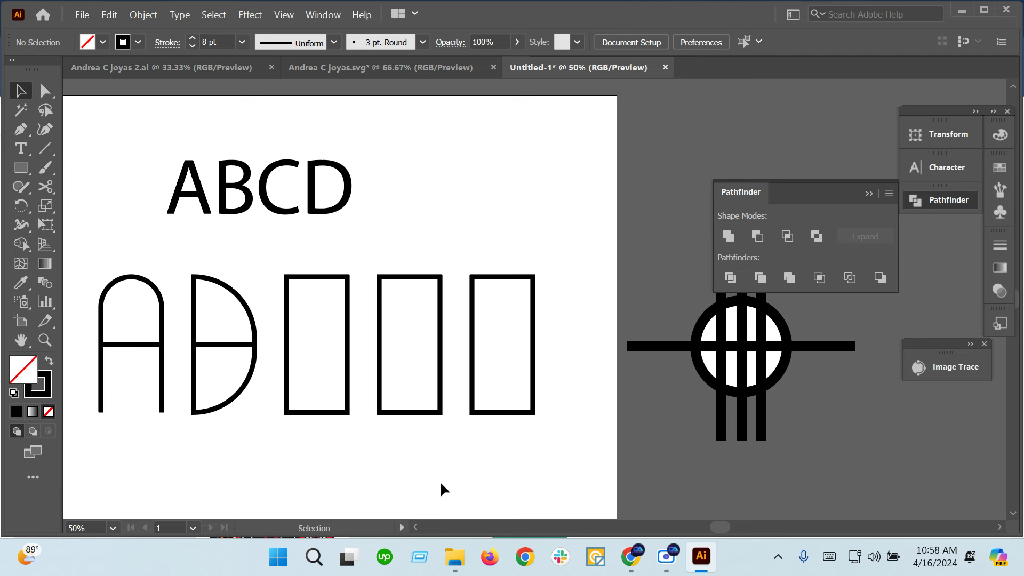
# Step: Round the third rectangle's corners fully into a pill shape
pyautogui.click(327, 277)
pyautogui.click(48, 94)
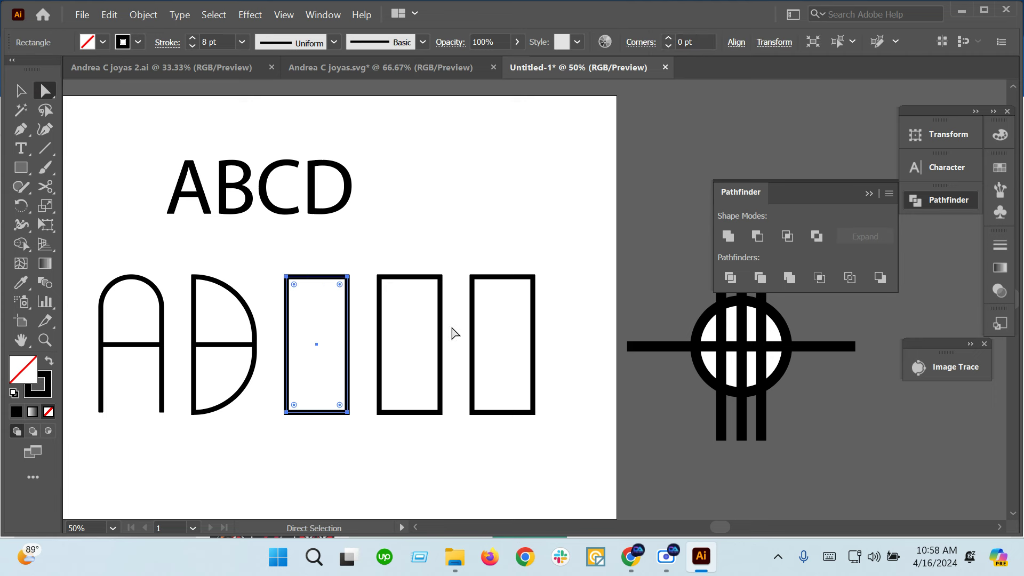
pyautogui.moveTo(340, 284); pyautogui.dragTo(331, 486)
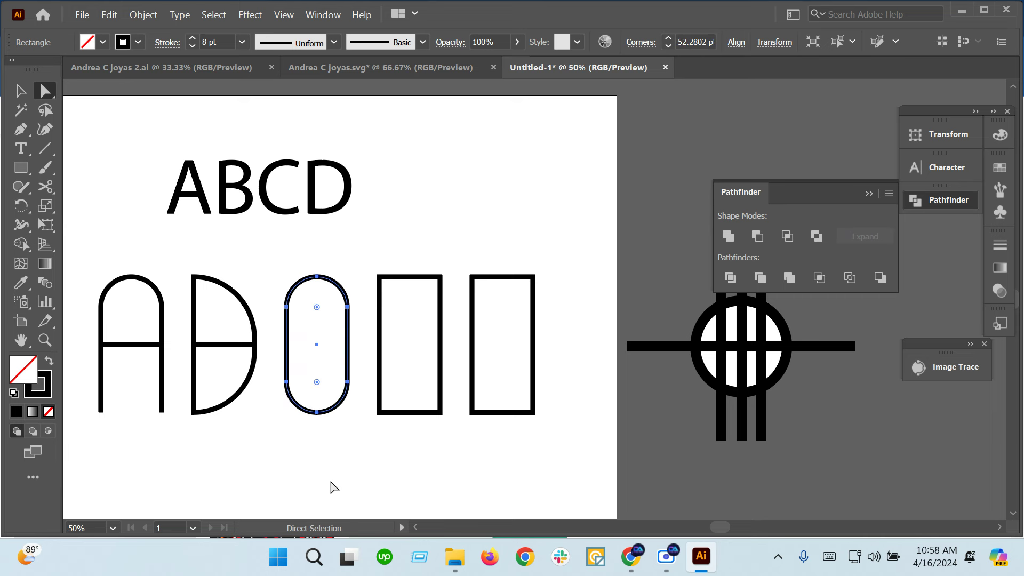
pyautogui.click(331, 486)
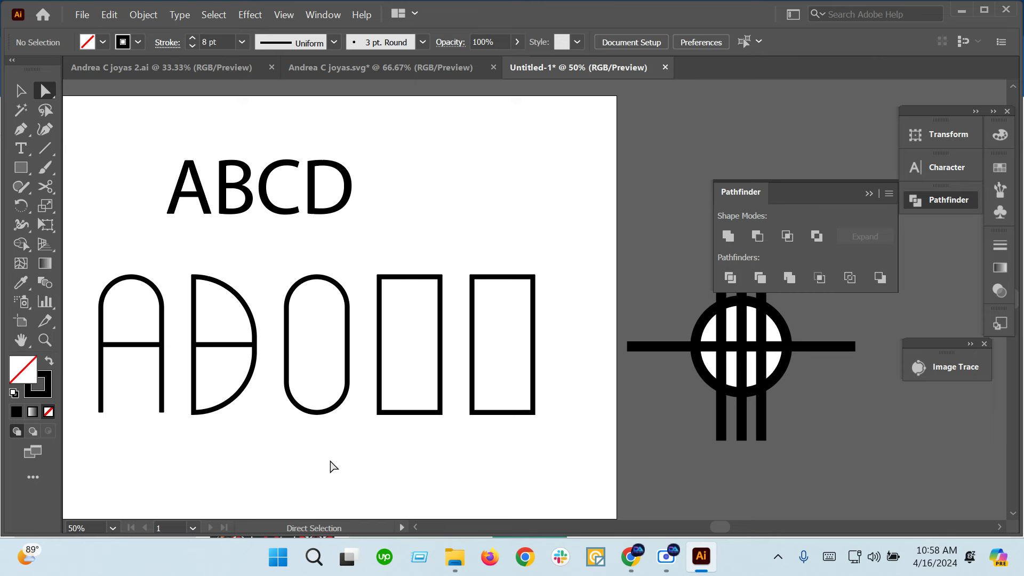
# Step: Cut the pill's right edge at two points and delete the middle piece
pyautogui.click(347, 344)
pyautogui.scroll(2, 347, 344)
pyautogui.press('c')
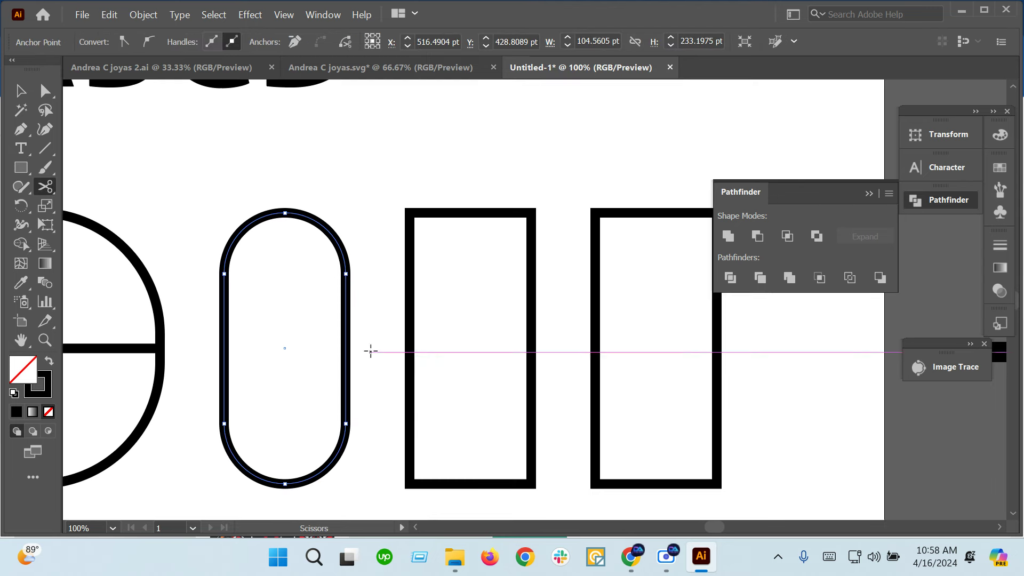
pyautogui.click(346, 287)
pyautogui.click(346, 369)
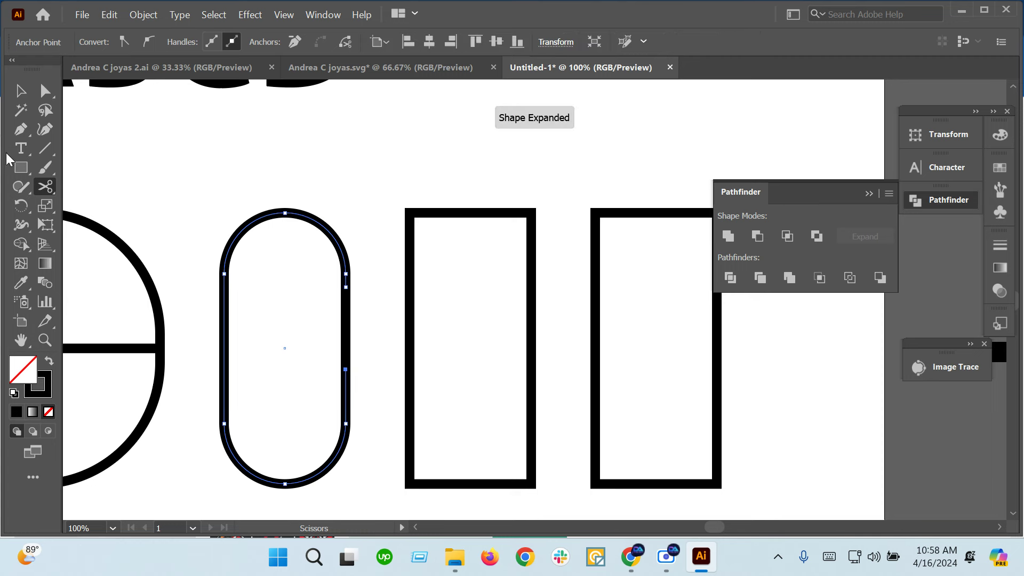
pyautogui.click(22, 92)
pyautogui.click(374, 325)
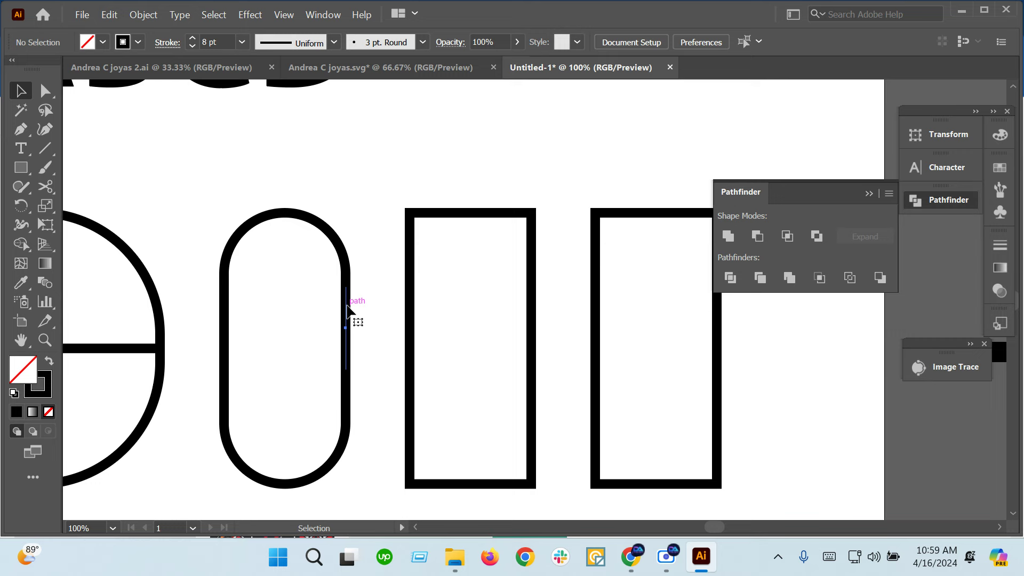
pyautogui.click(346, 306)
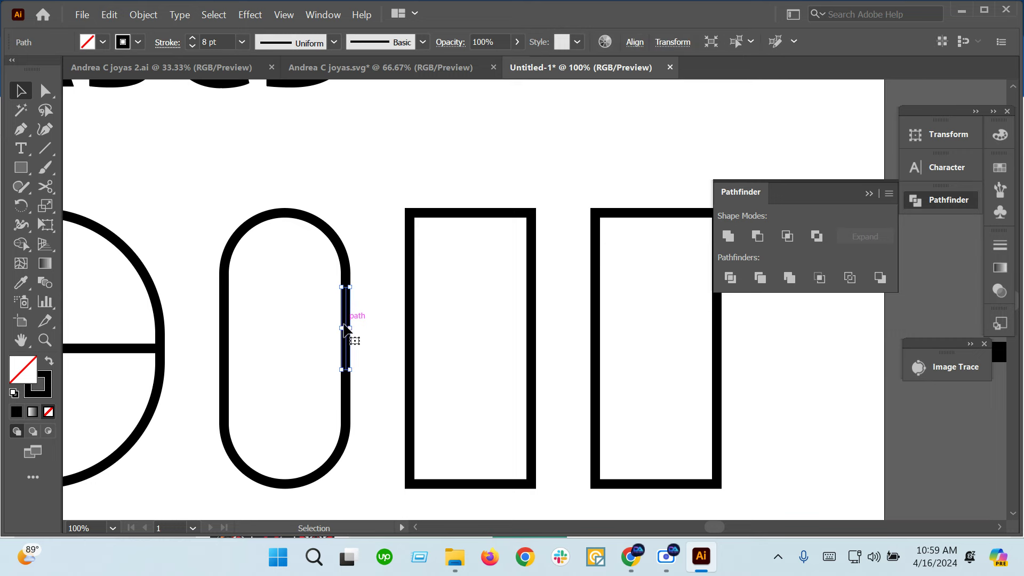
pyautogui.click(379, 312)
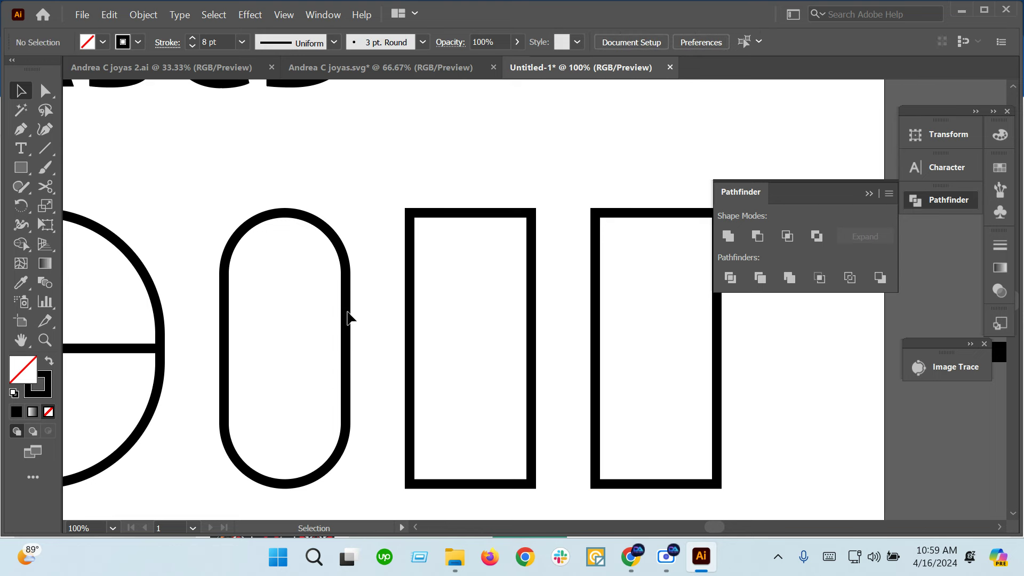
pyautogui.moveTo(348, 318); pyautogui.dragTo(284, 313)
pyautogui.press('Delete')
# Step: Give the open C's stroke ends round caps
pyautogui.click(345, 274)
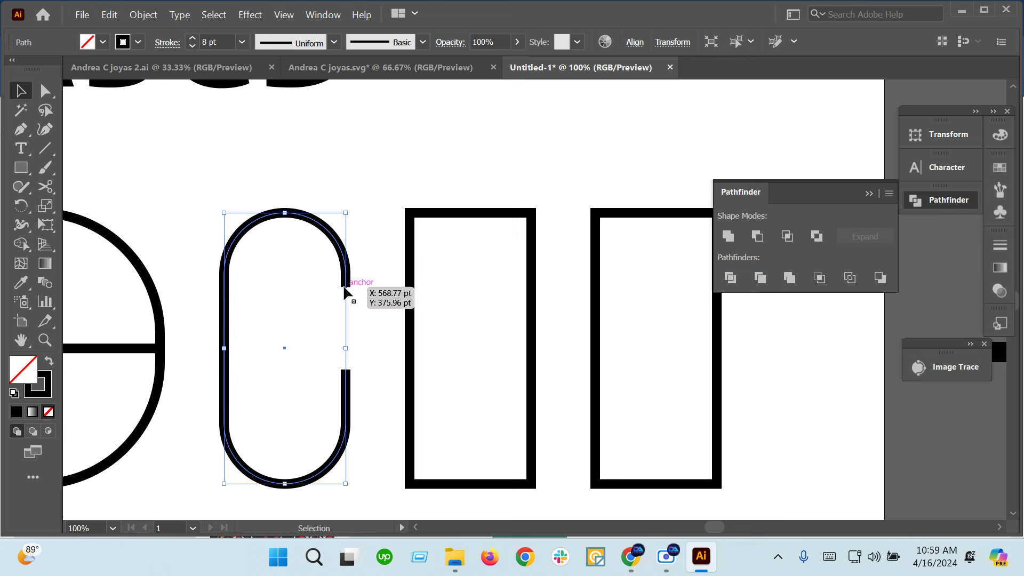
pyautogui.click(167, 45)
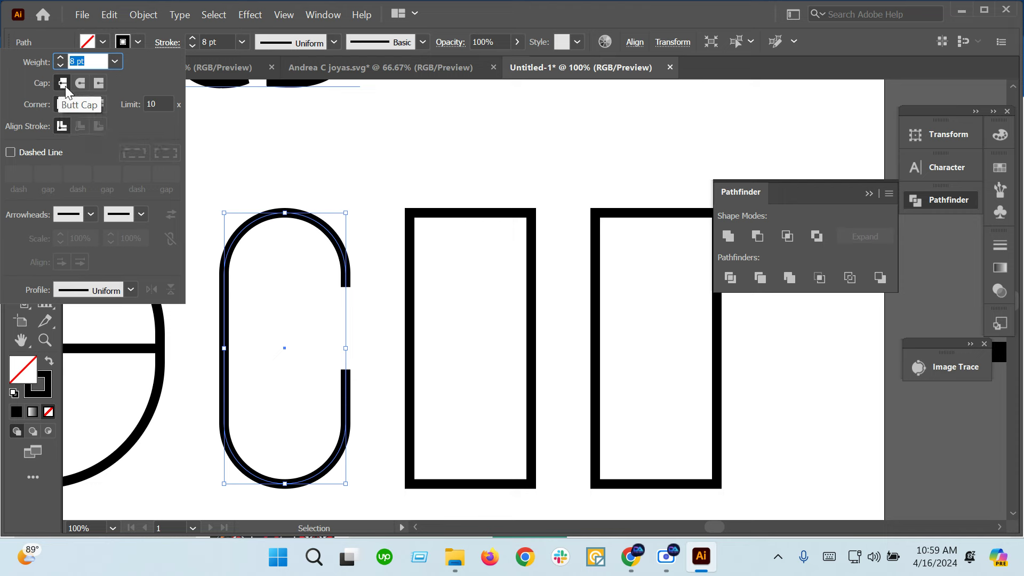
pyautogui.click(79, 84)
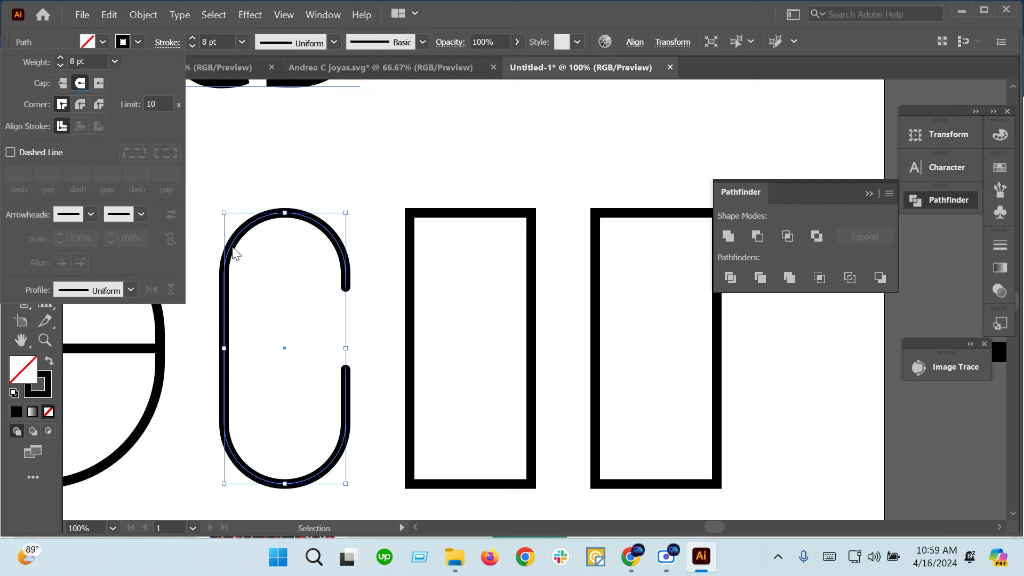
pyautogui.click(371, 334)
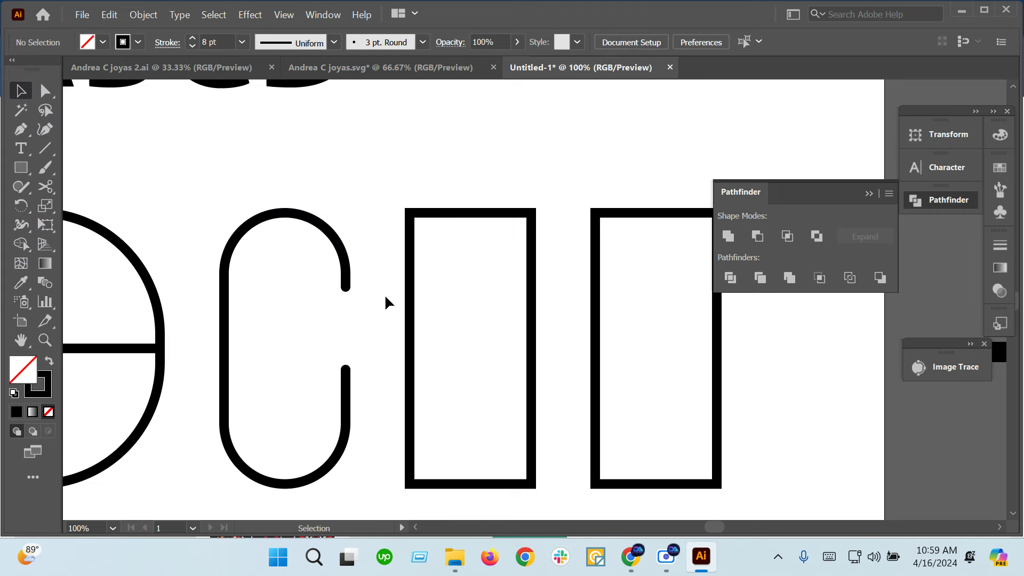
# Step: Round the fourth rectangle's right corners into a D curve
pyautogui.scroll(-2, 352, 356)
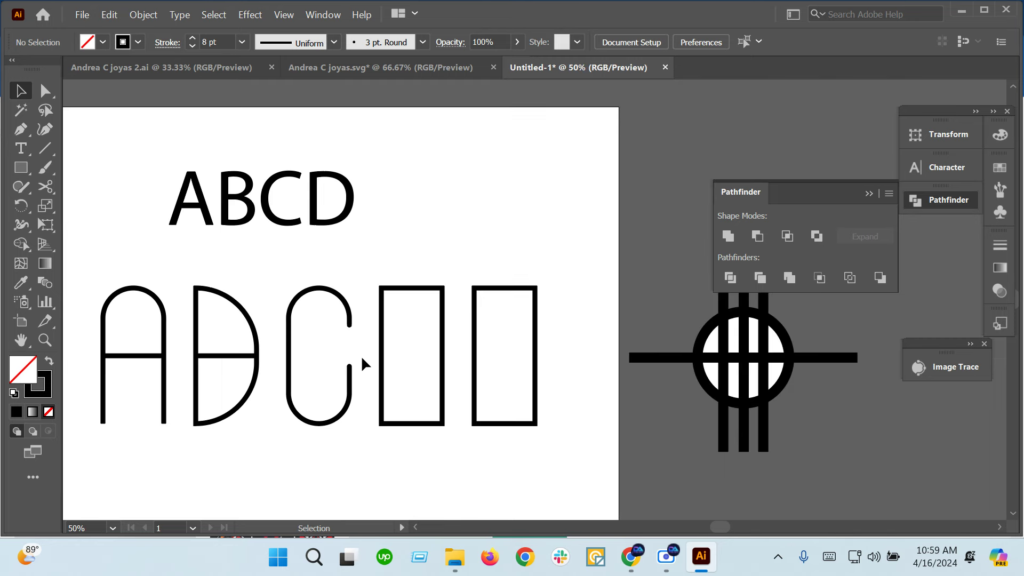
pyautogui.click(426, 352)
pyautogui.scroll(1, 443, 397)
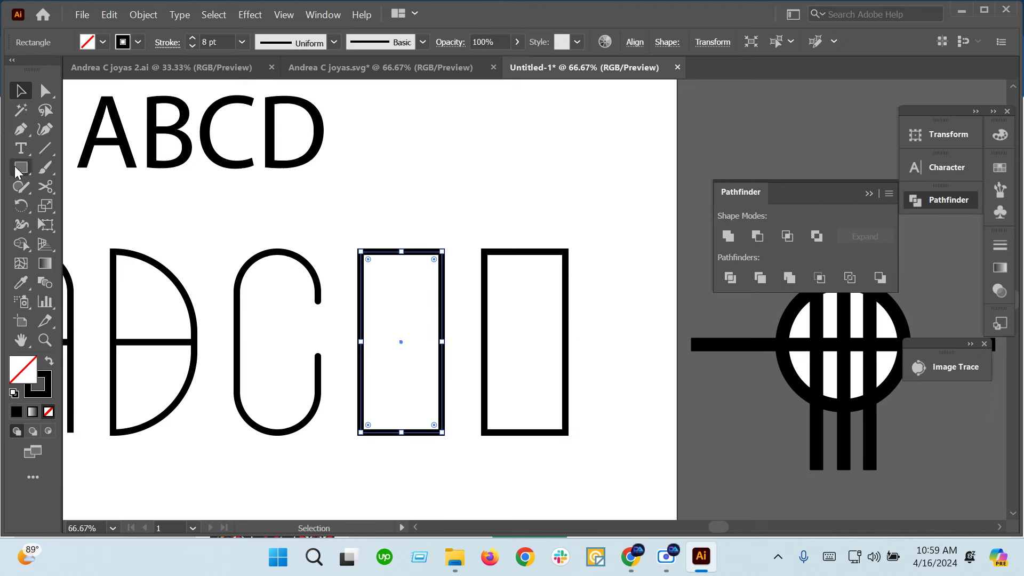
pyautogui.click(44, 90)
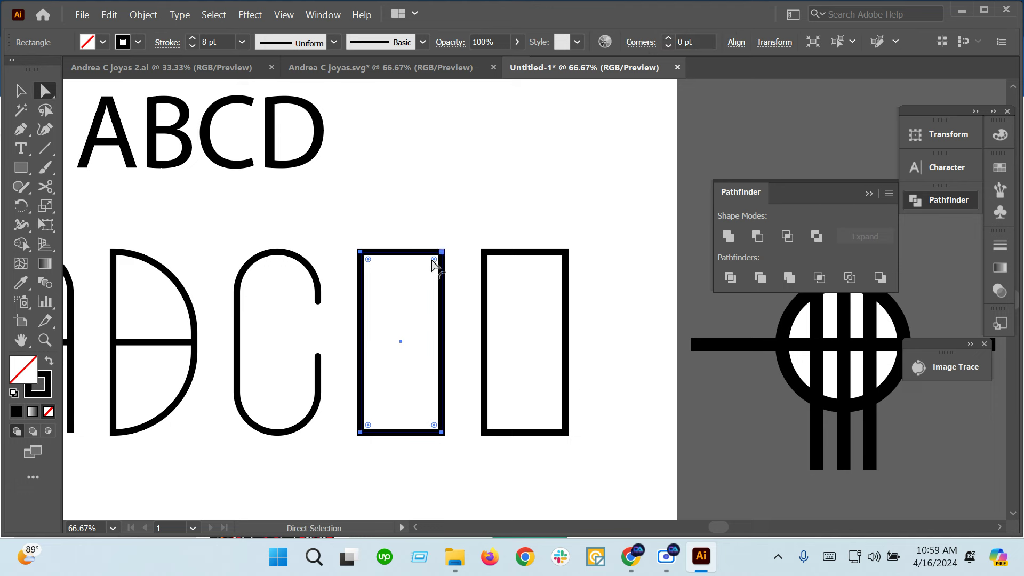
pyautogui.moveTo(434, 260); pyautogui.dragTo(447, 462)
pyautogui.hotkey('ctrl', 'z')
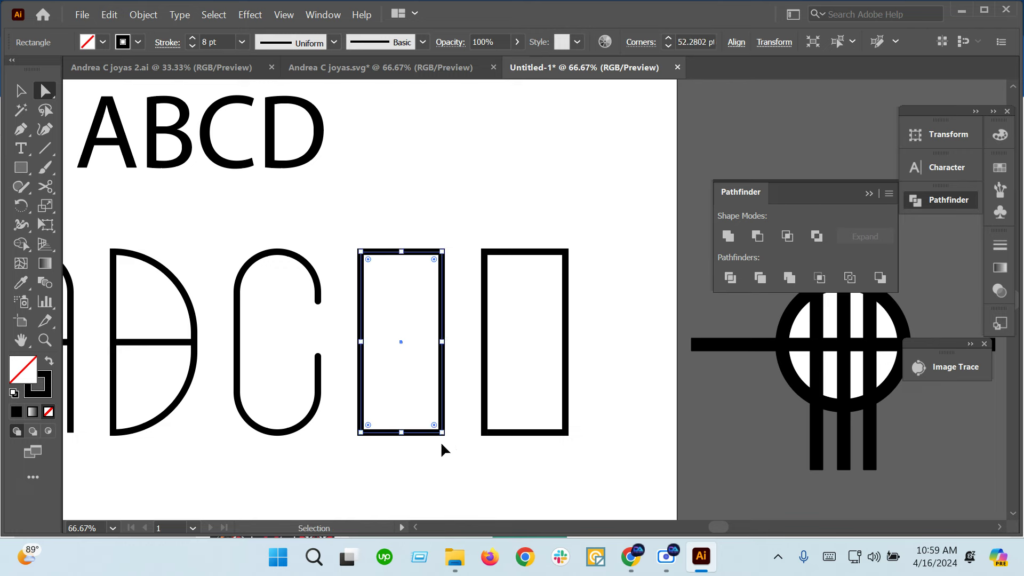
pyautogui.moveTo(405, 209); pyautogui.dragTo(466, 485)
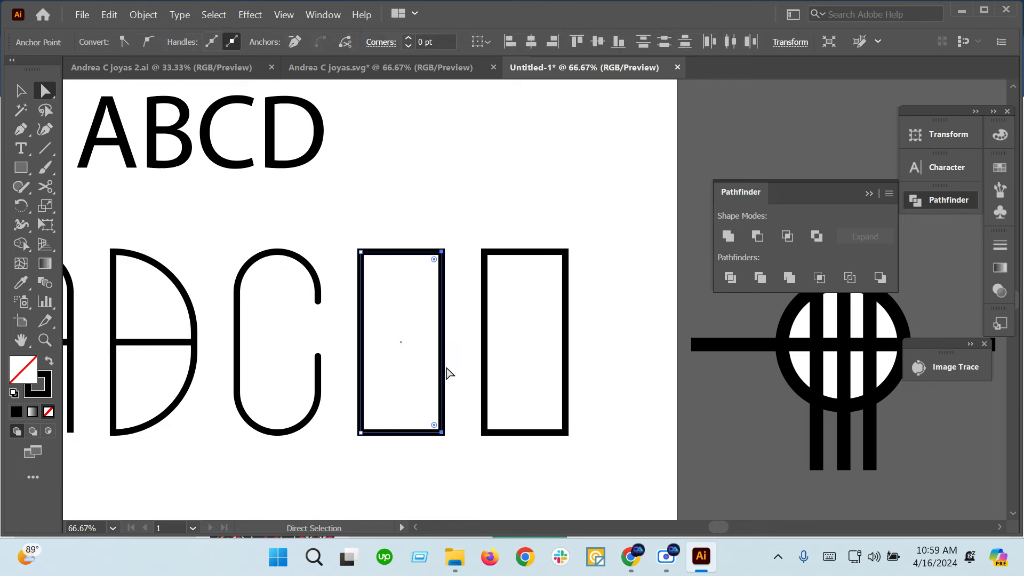
pyautogui.moveTo(434, 264); pyautogui.dragTo(320, 427)
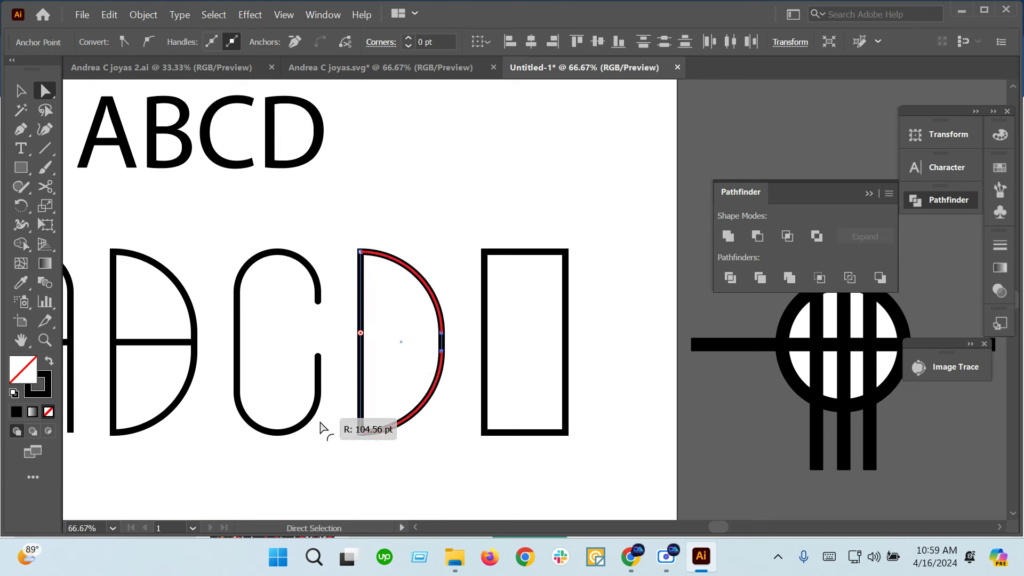
pyautogui.click(427, 215)
# Step: Fully round the fifth rectangle's corners into a capsule-shaped O
pyautogui.hscroll(1, 424, 211)
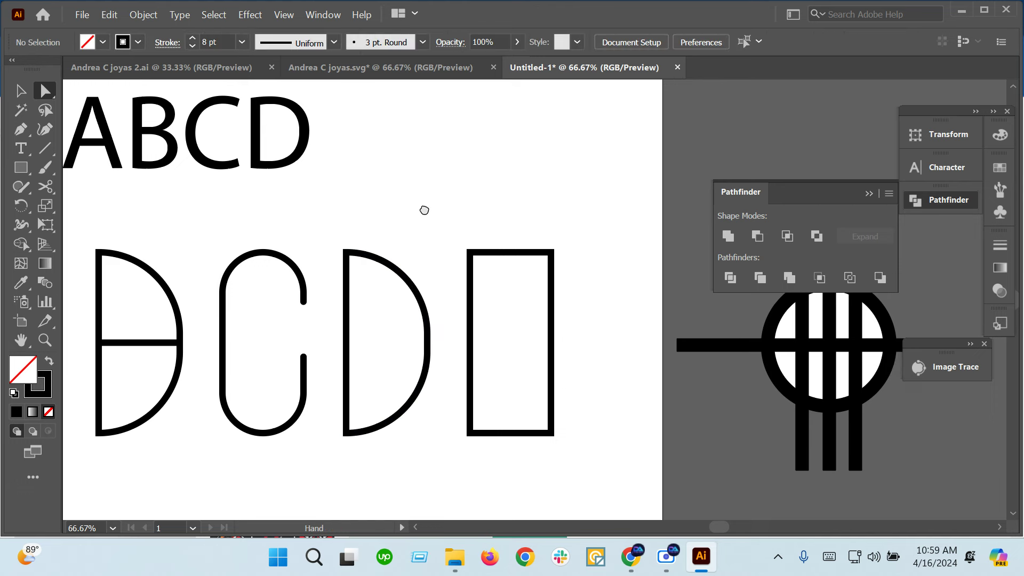
pyautogui.scroll(-1, 441, 266)
pyautogui.scroll(1, 507, 224)
pyautogui.scroll(-1, 506, 224)
pyautogui.hscroll(2, 507, 224)
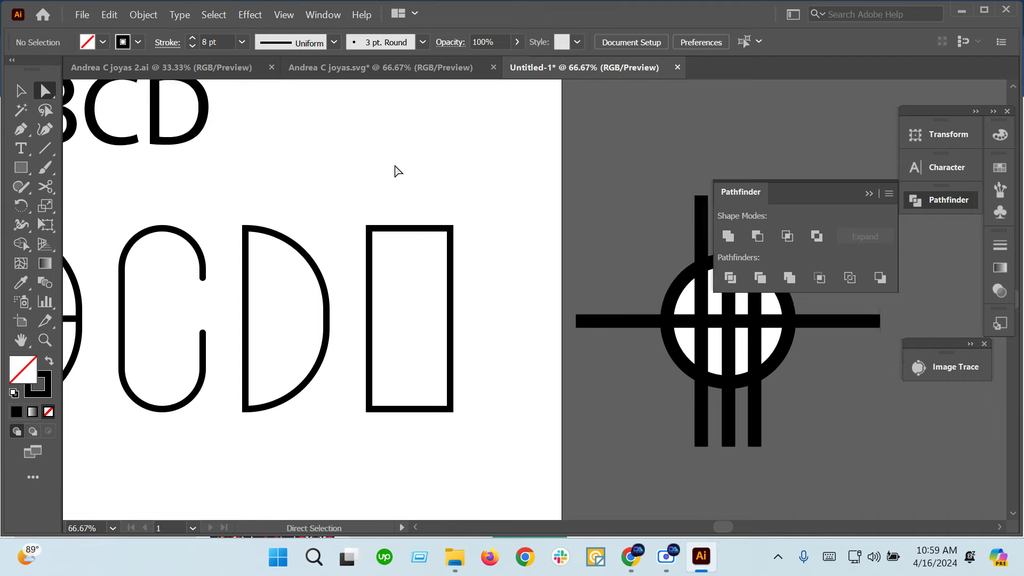
pyautogui.moveTo(395, 169); pyautogui.dragTo(469, 435)
pyautogui.click(21, 91)
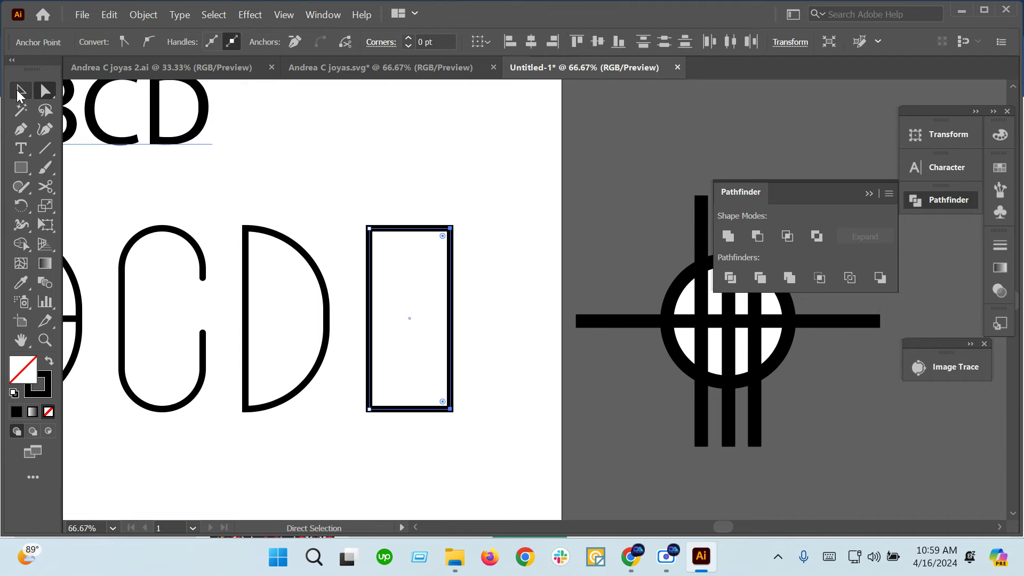
pyautogui.click(384, 227)
pyautogui.click(44, 92)
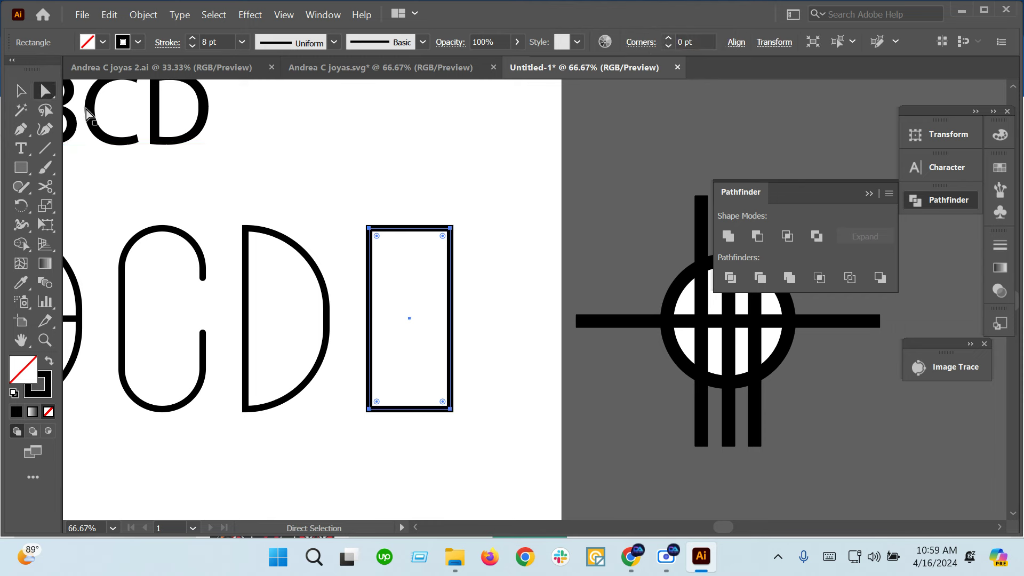
pyautogui.moveTo(377, 236); pyautogui.dragTo(408, 358)
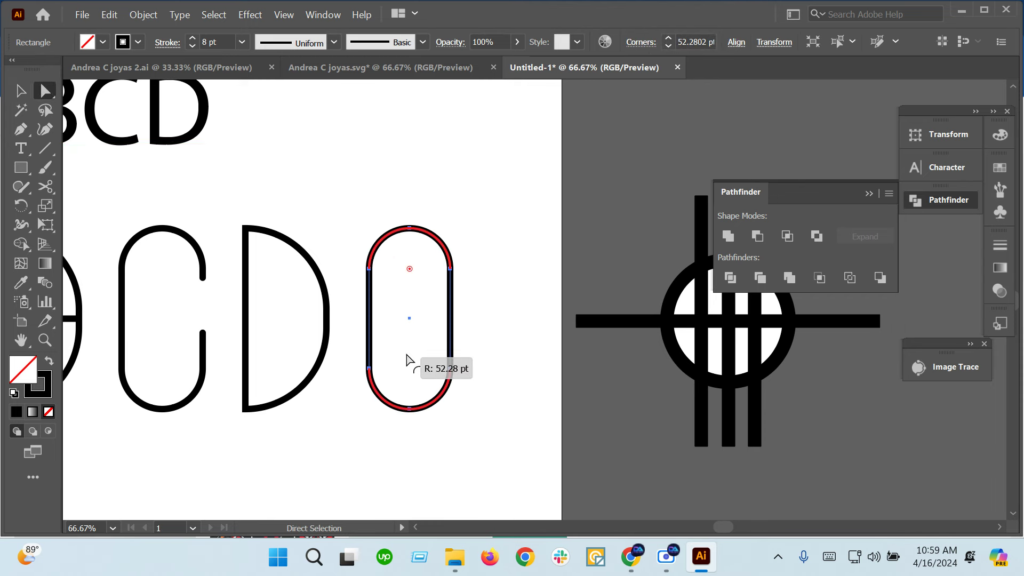
pyautogui.click(530, 241)
pyautogui.scroll(-2, 434, 366)
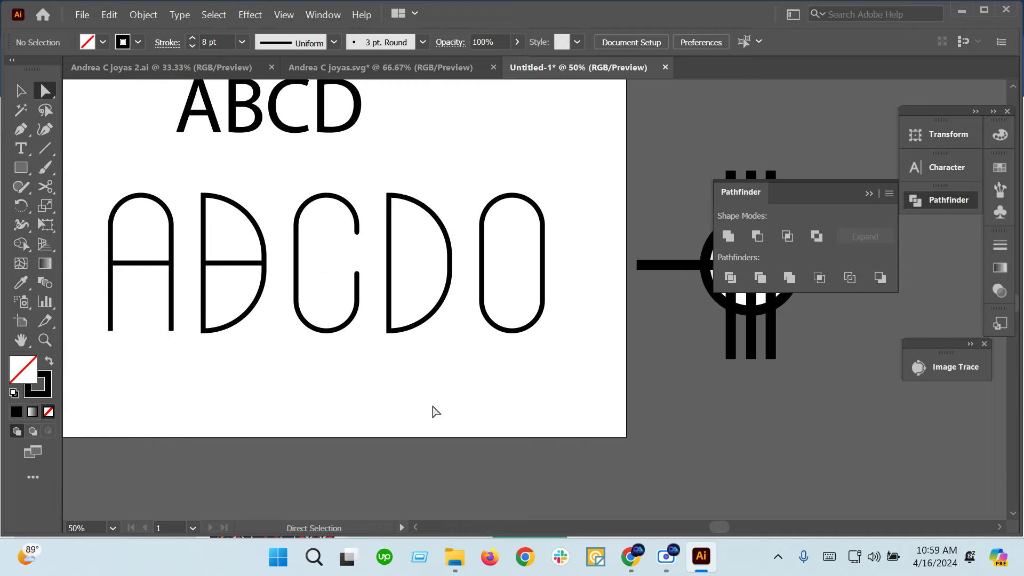
# Step: Set the A B C D O letter strokes to 18 pt, then minimize Illustrator
pyautogui.click(21, 91)
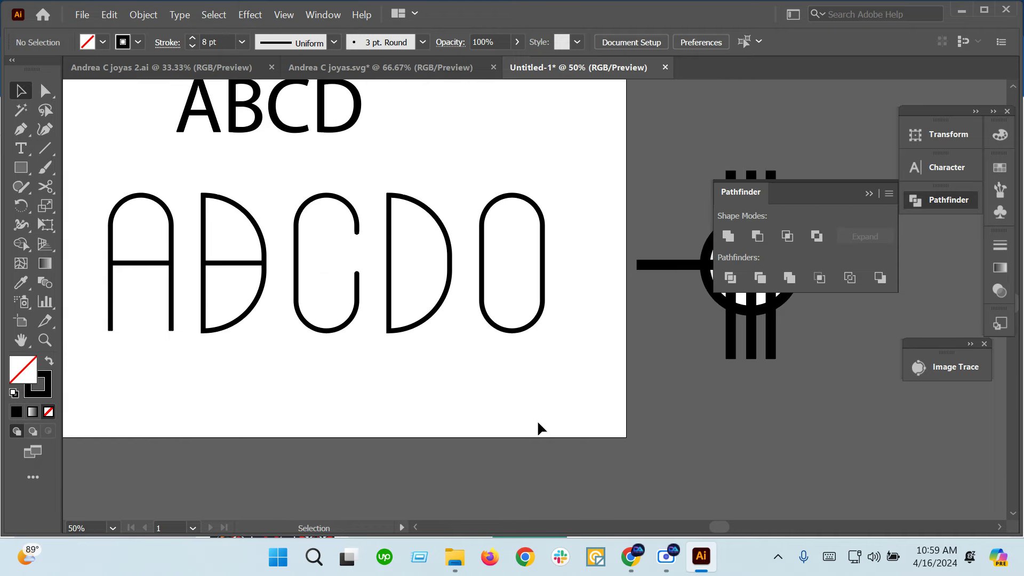
pyautogui.moveTo(542, 382); pyautogui.dragTo(100, 254)
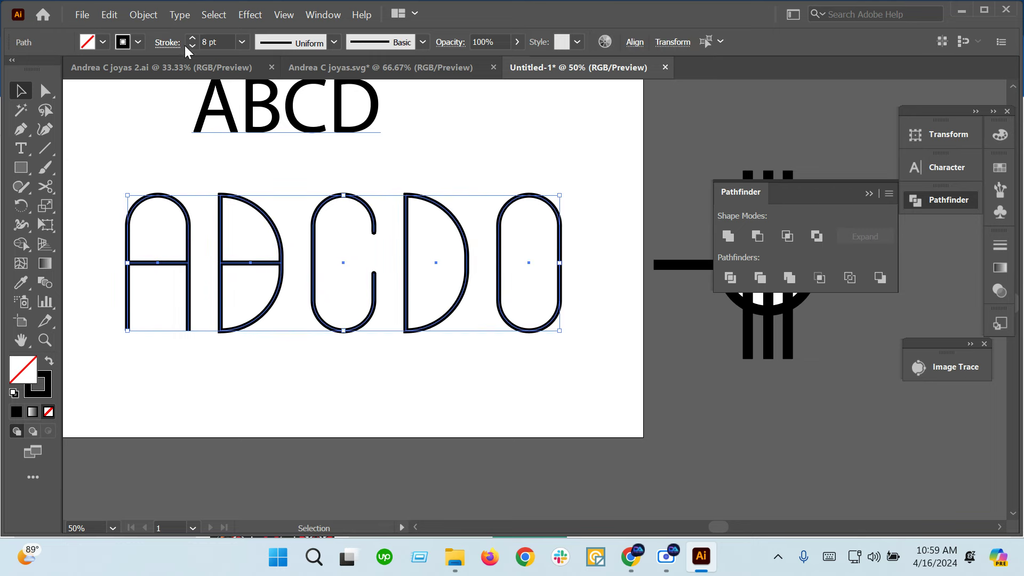
pyautogui.hotkey('shift', 'Up')
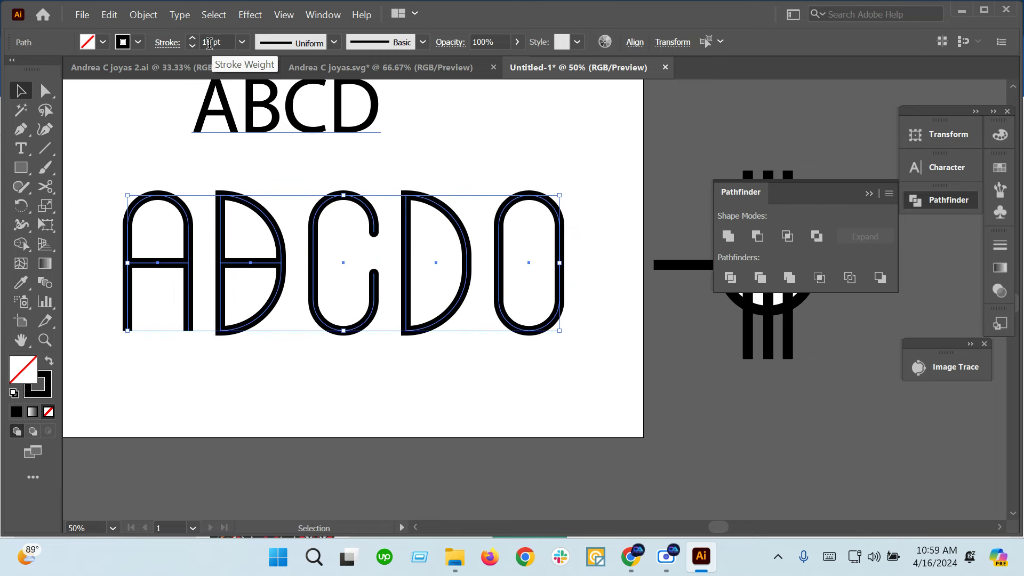
pyautogui.click(296, 417)
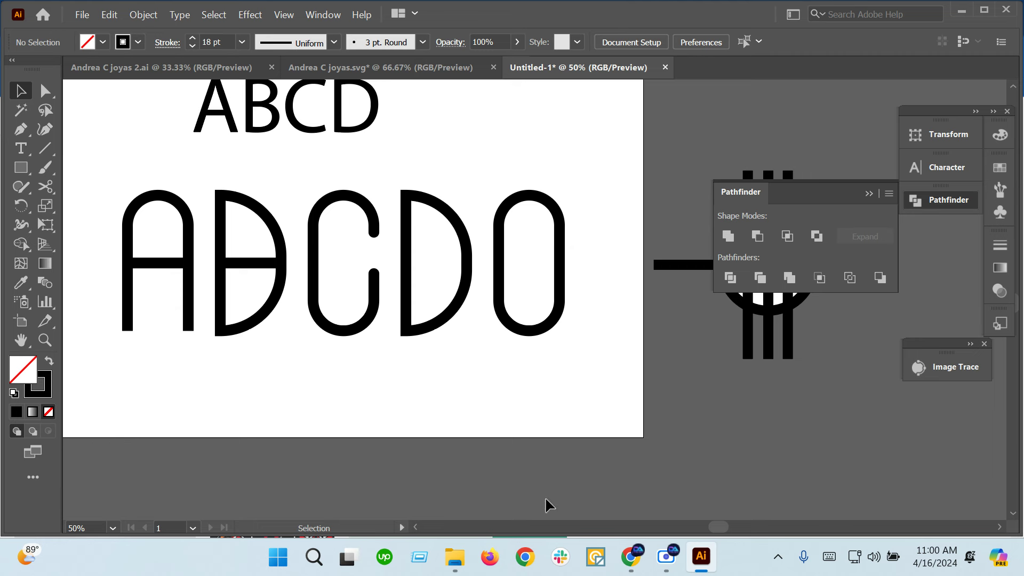
pyautogui.click(694, 558)
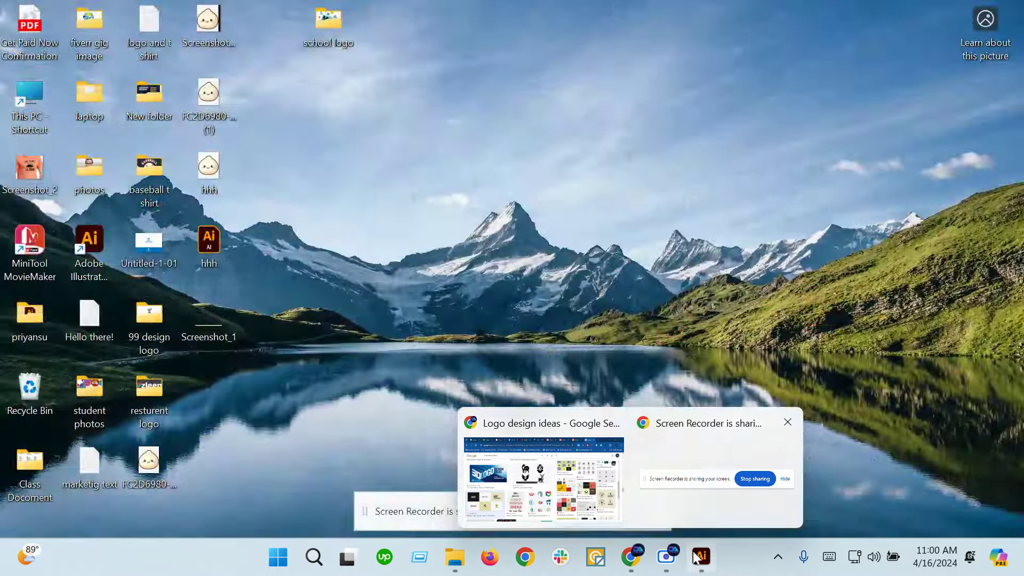